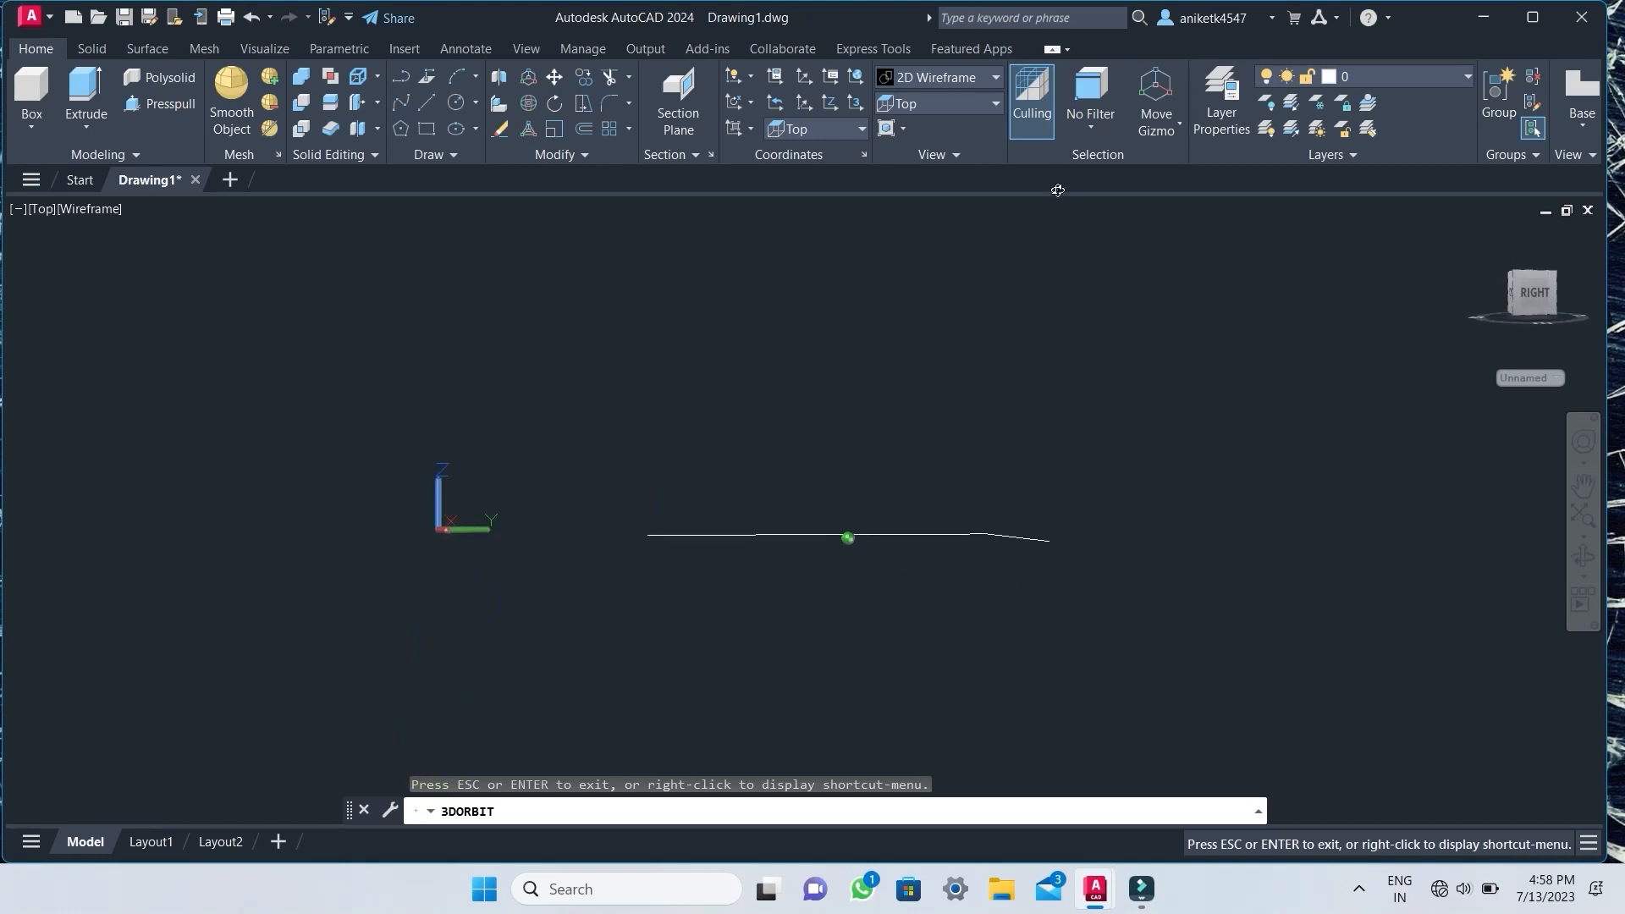
{"action": "key", "text": "Escape"}
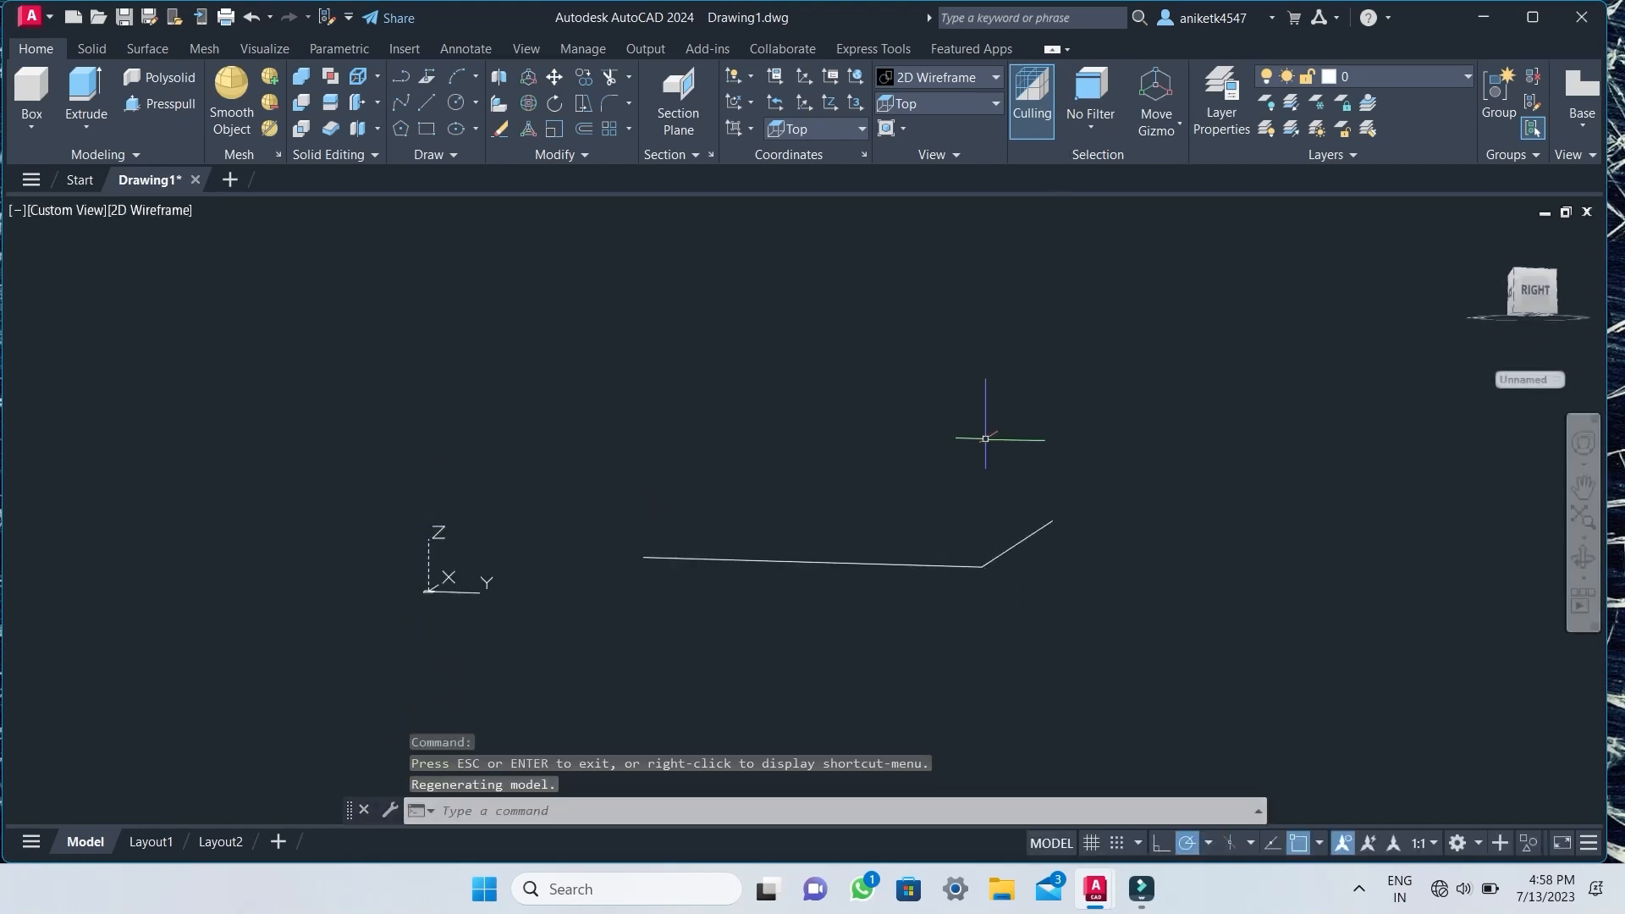
{"action": "type", "text": "c"}
{"action": "key", "text": "Return"}
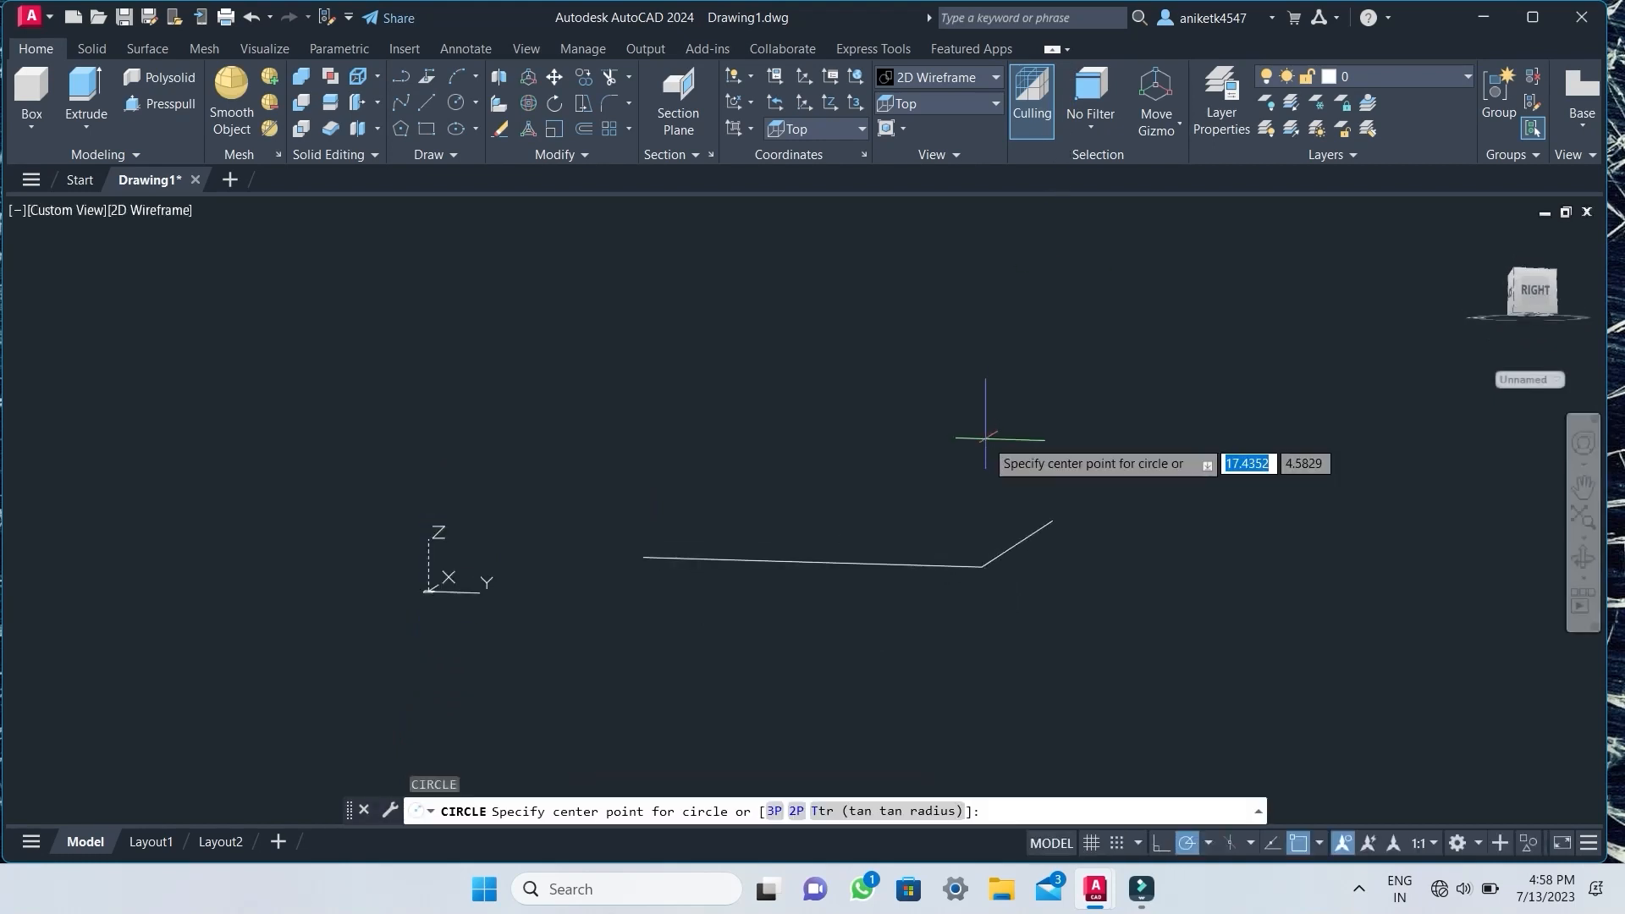
{"action": "left_click", "coordinate": [1047, 526]}
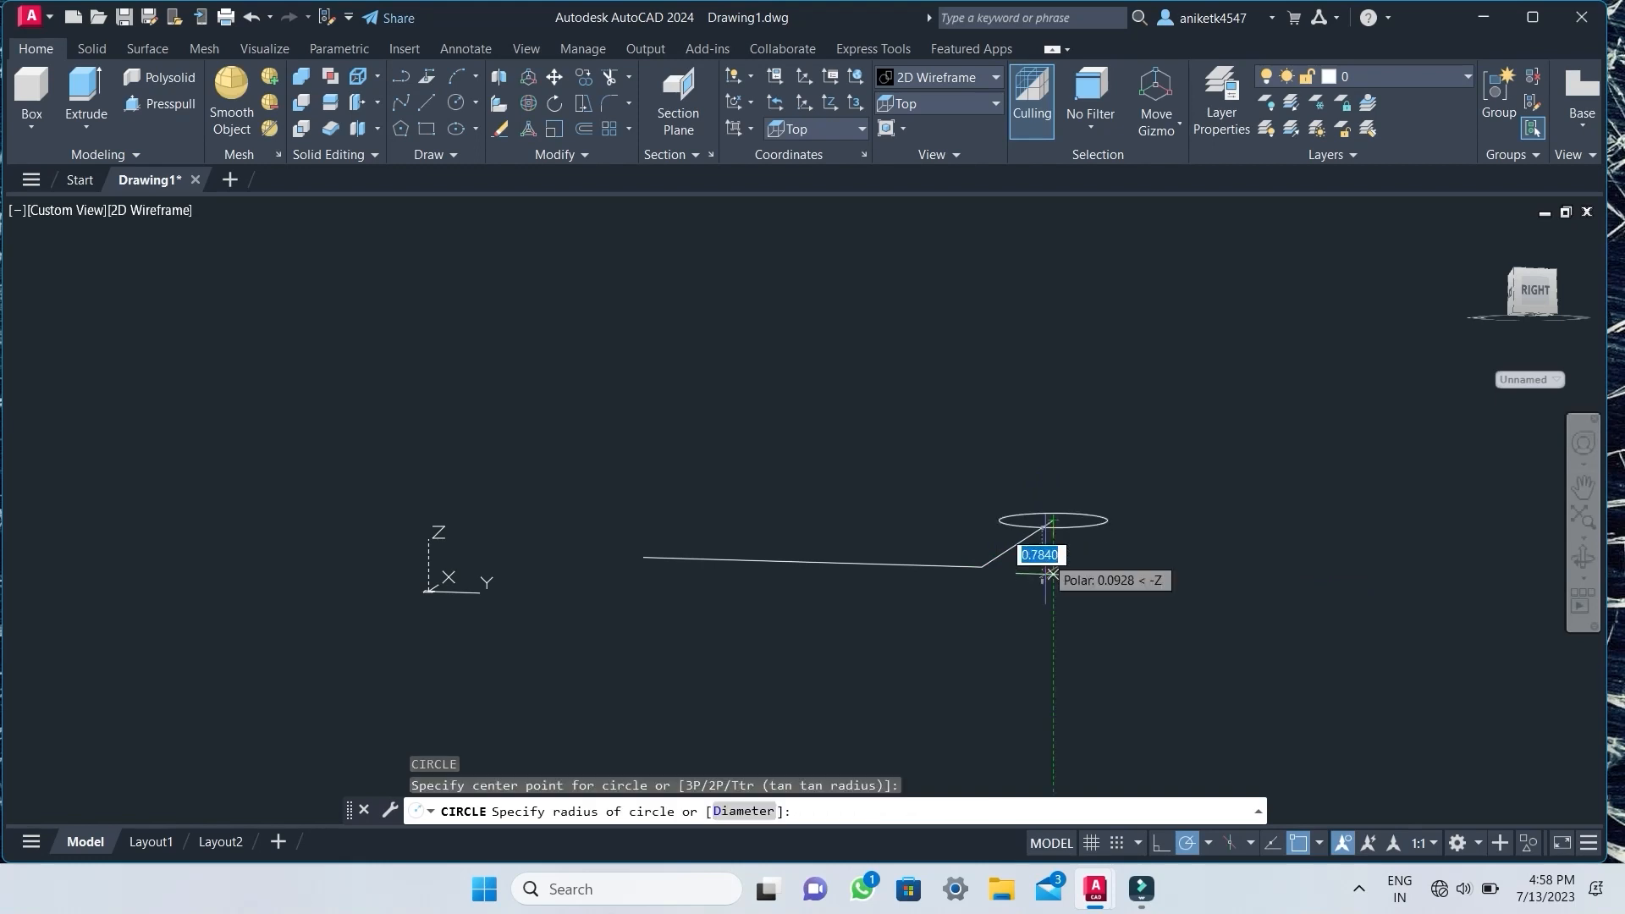
{"action": "key", "text": "Escape"}
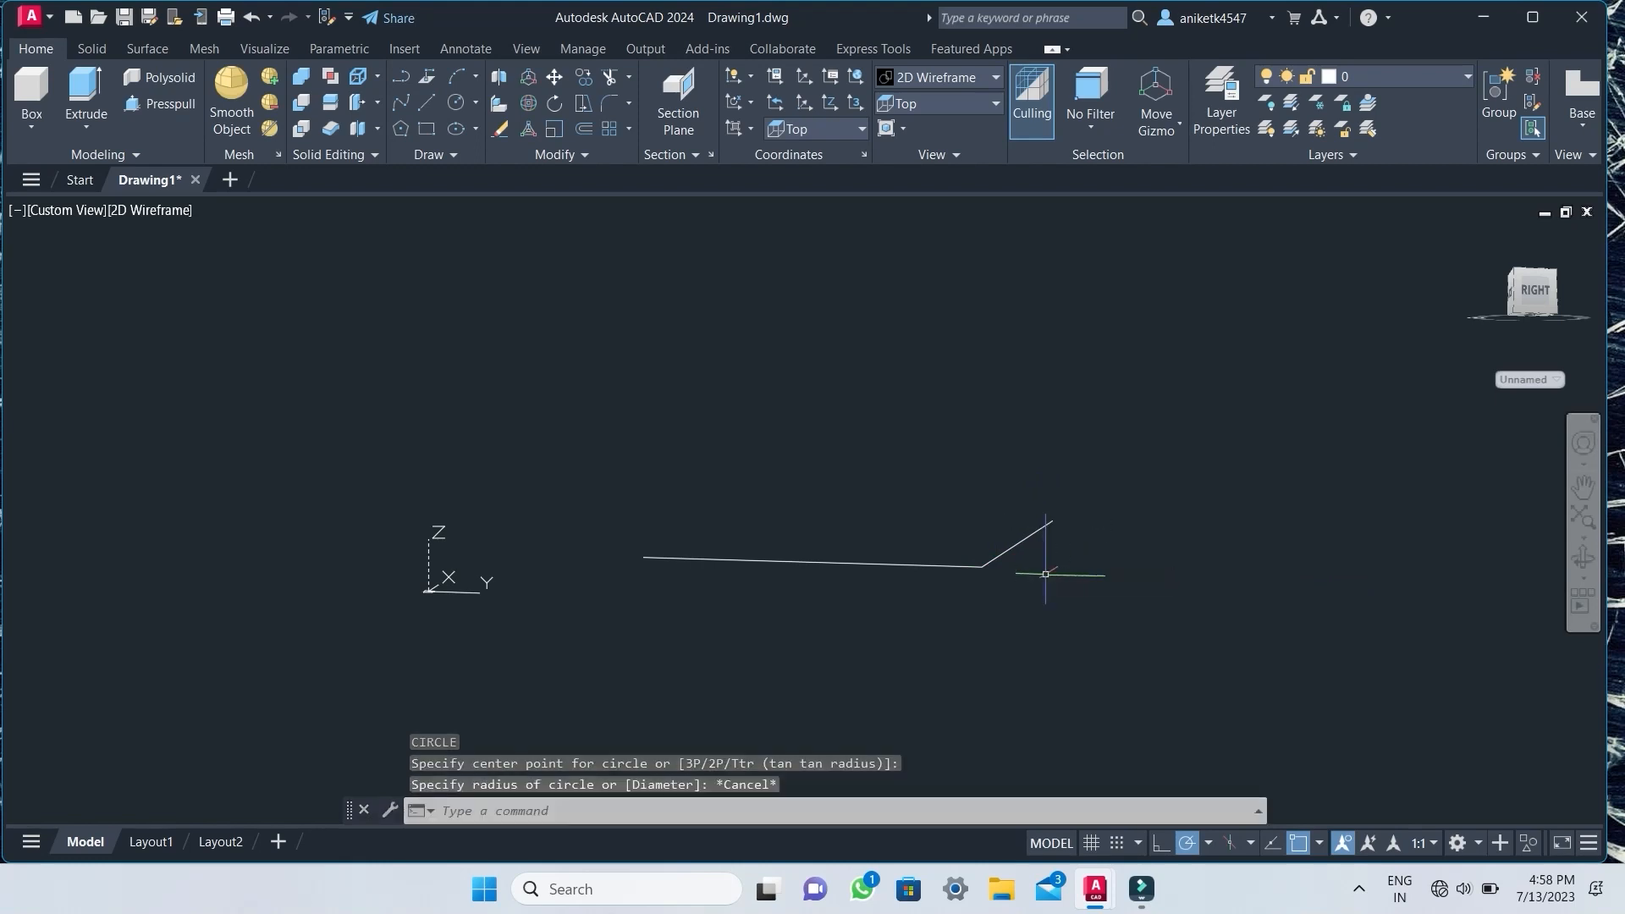
Switch the UCS to Right and draw a circle of radius 1 centred on the free end of the short line.
{"action": "left_click", "coordinate": [821, 128]}
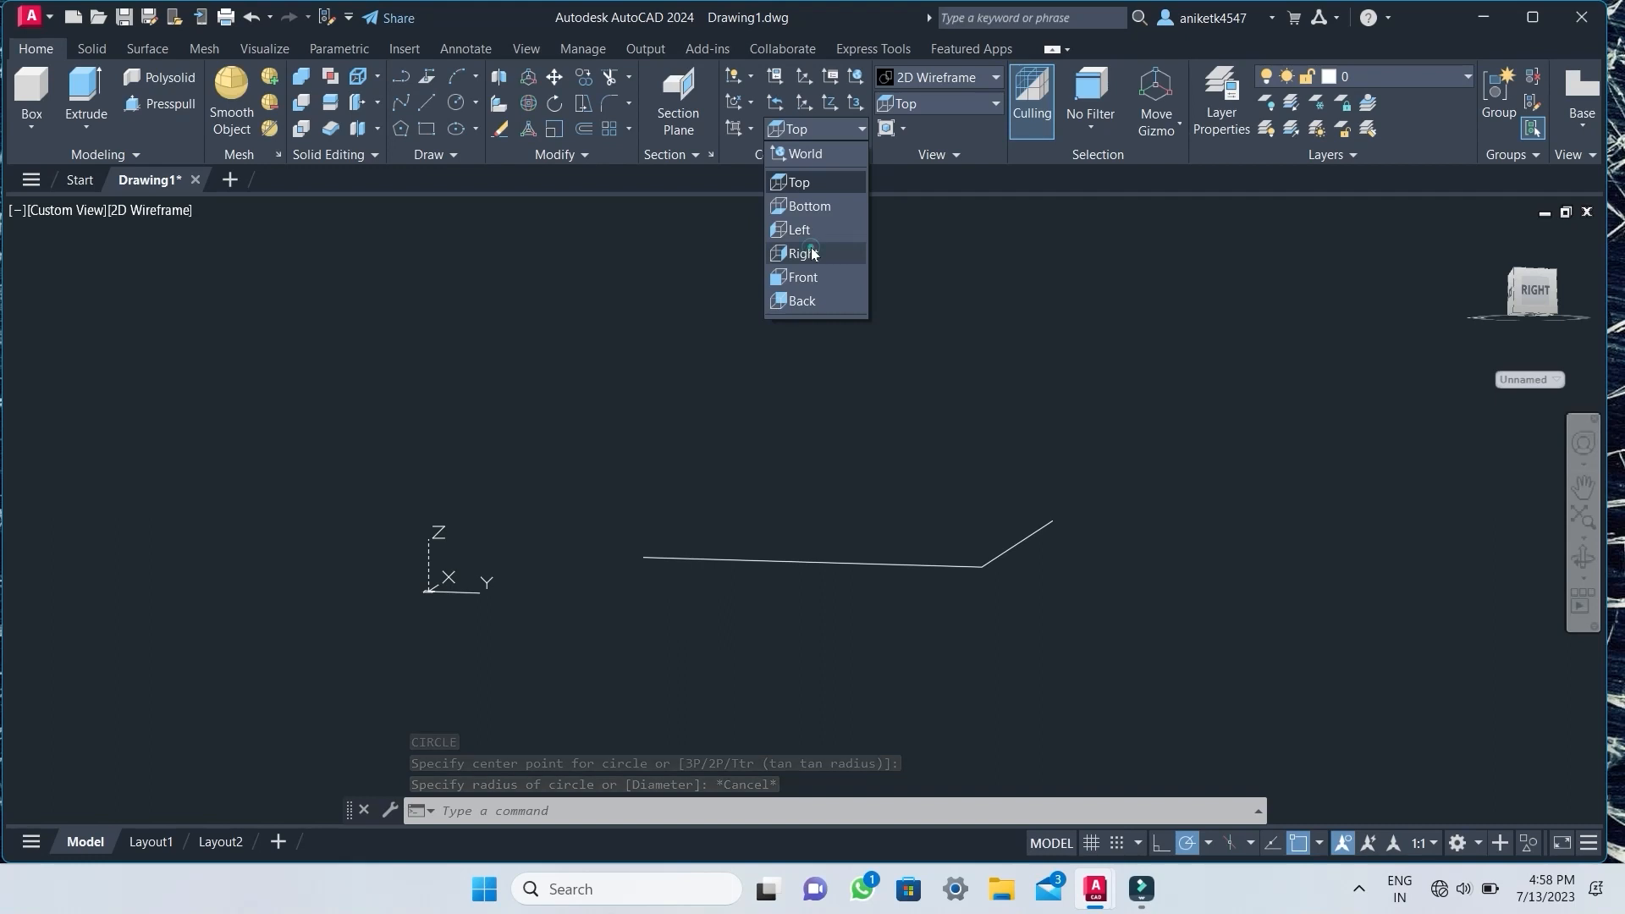
{"action": "left_click", "coordinate": [812, 253]}
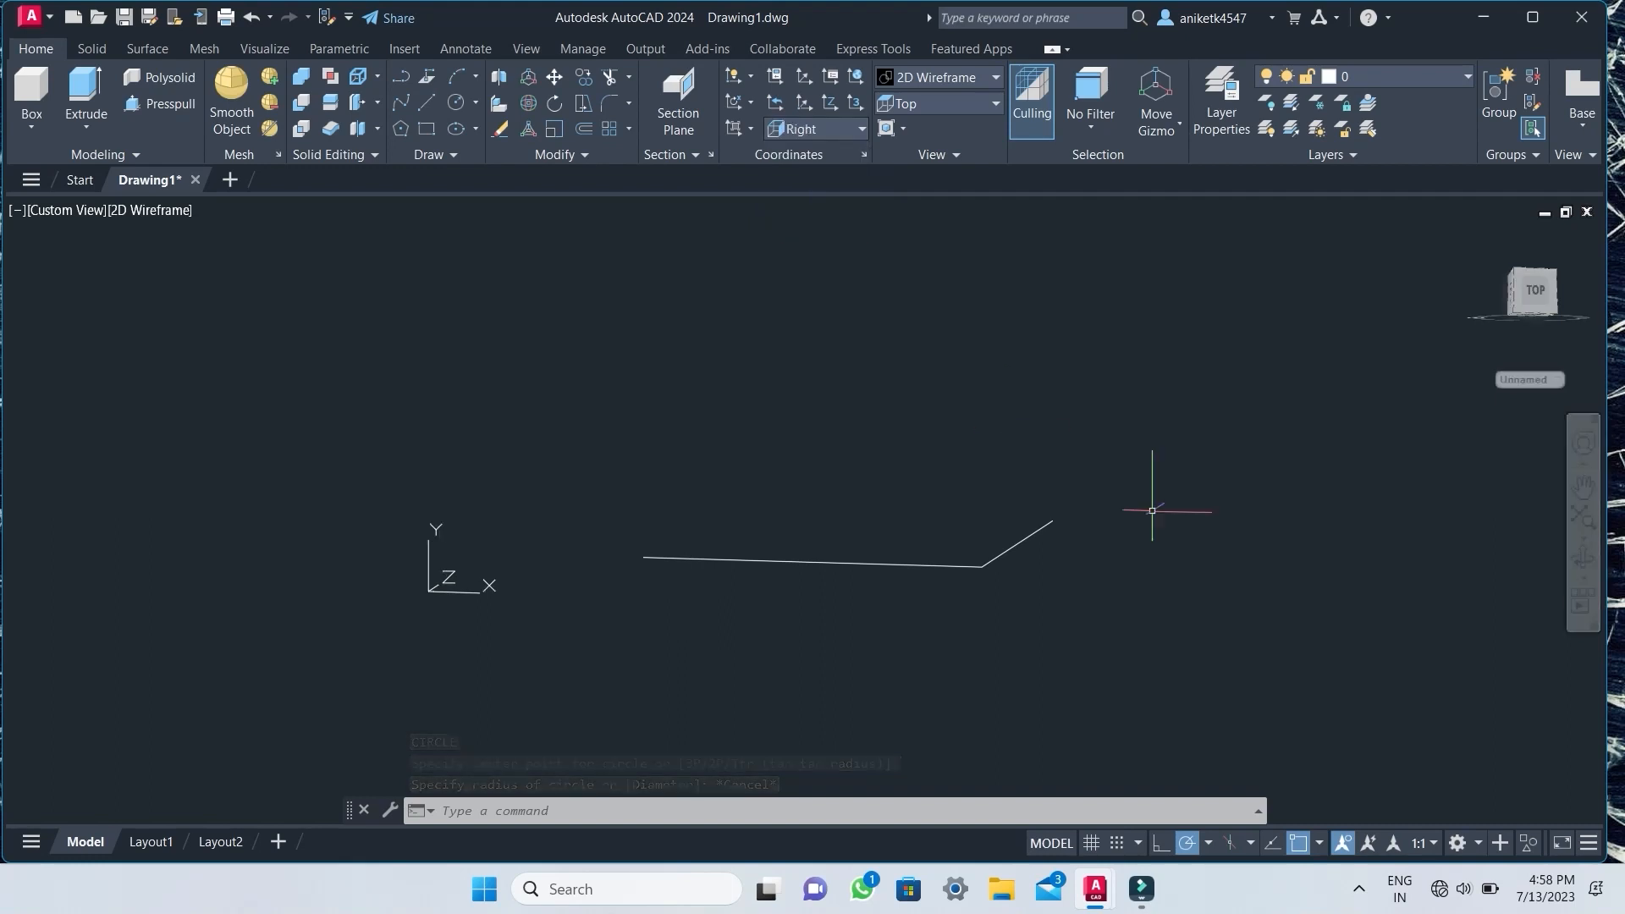
{"action": "key", "text": "Return"}
{"action": "left_click", "coordinate": [1052, 521]}
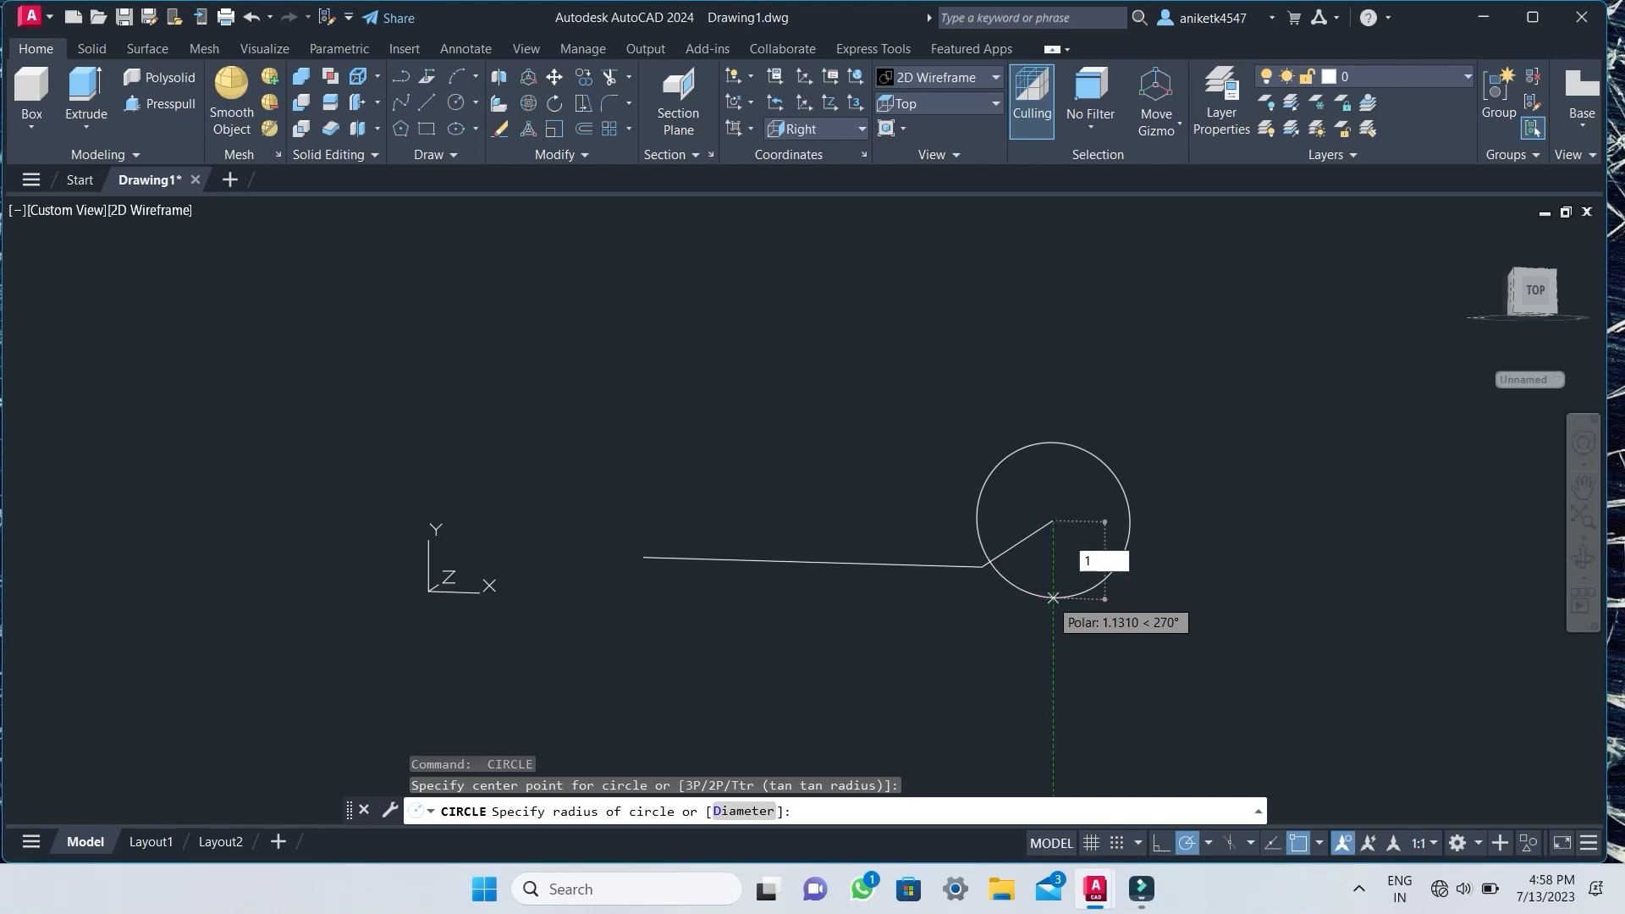
{"action": "key", "text": "Return"}
Draw a concentric circle of radius 1.2 around the first circle at the line's end.
{"action": "key", "text": "Return"}
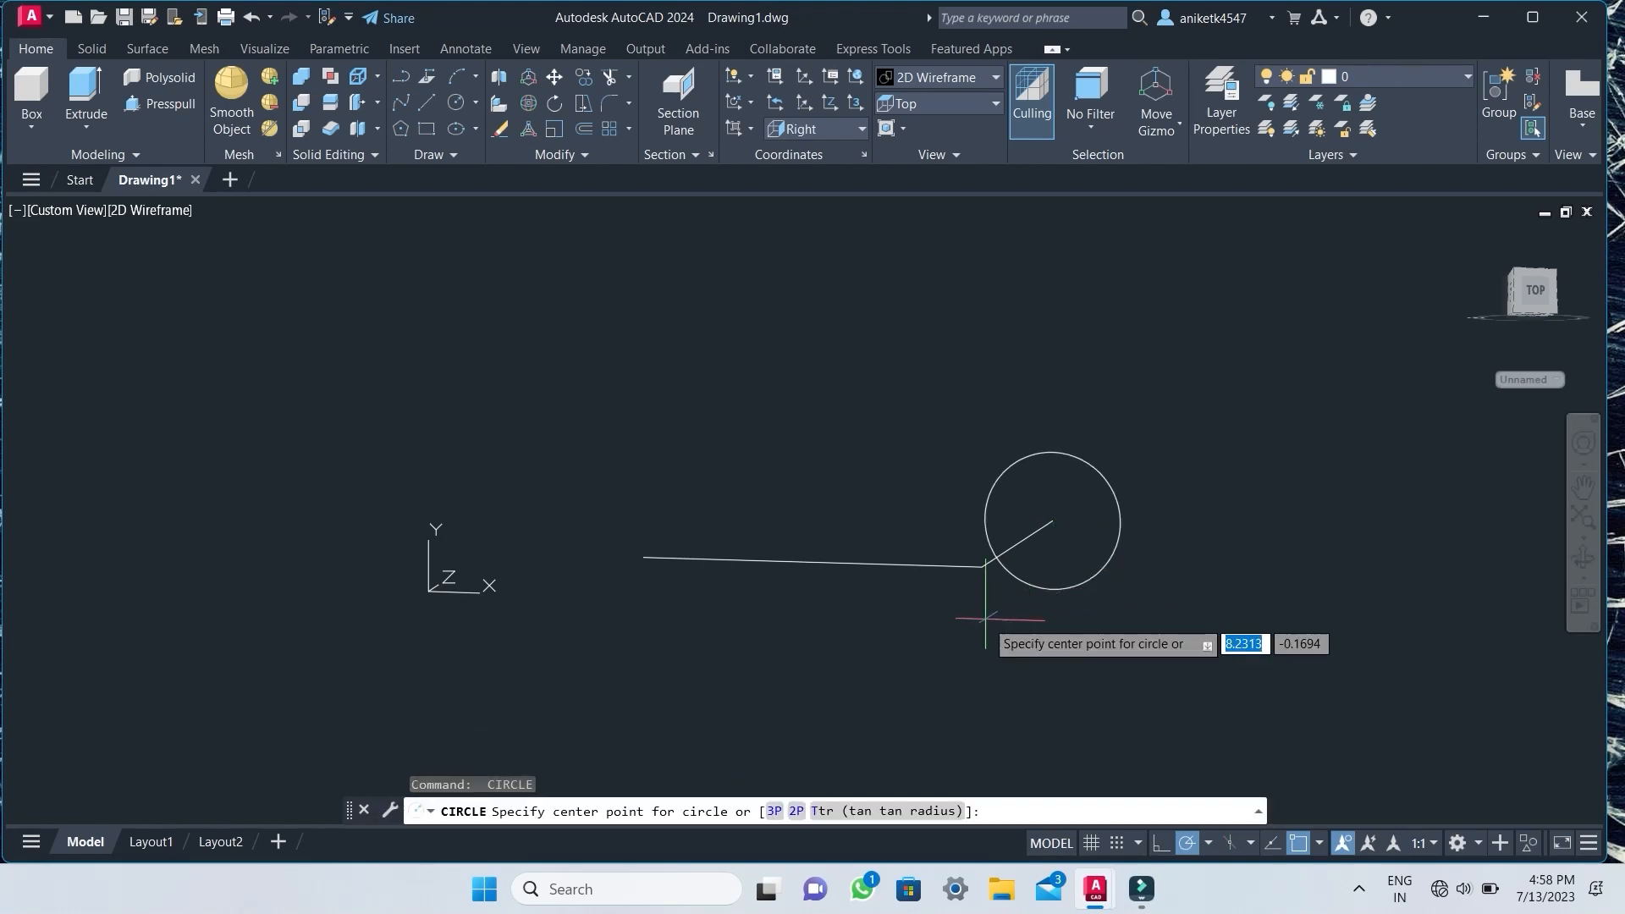
{"action": "left_click", "coordinate": [1052, 519]}
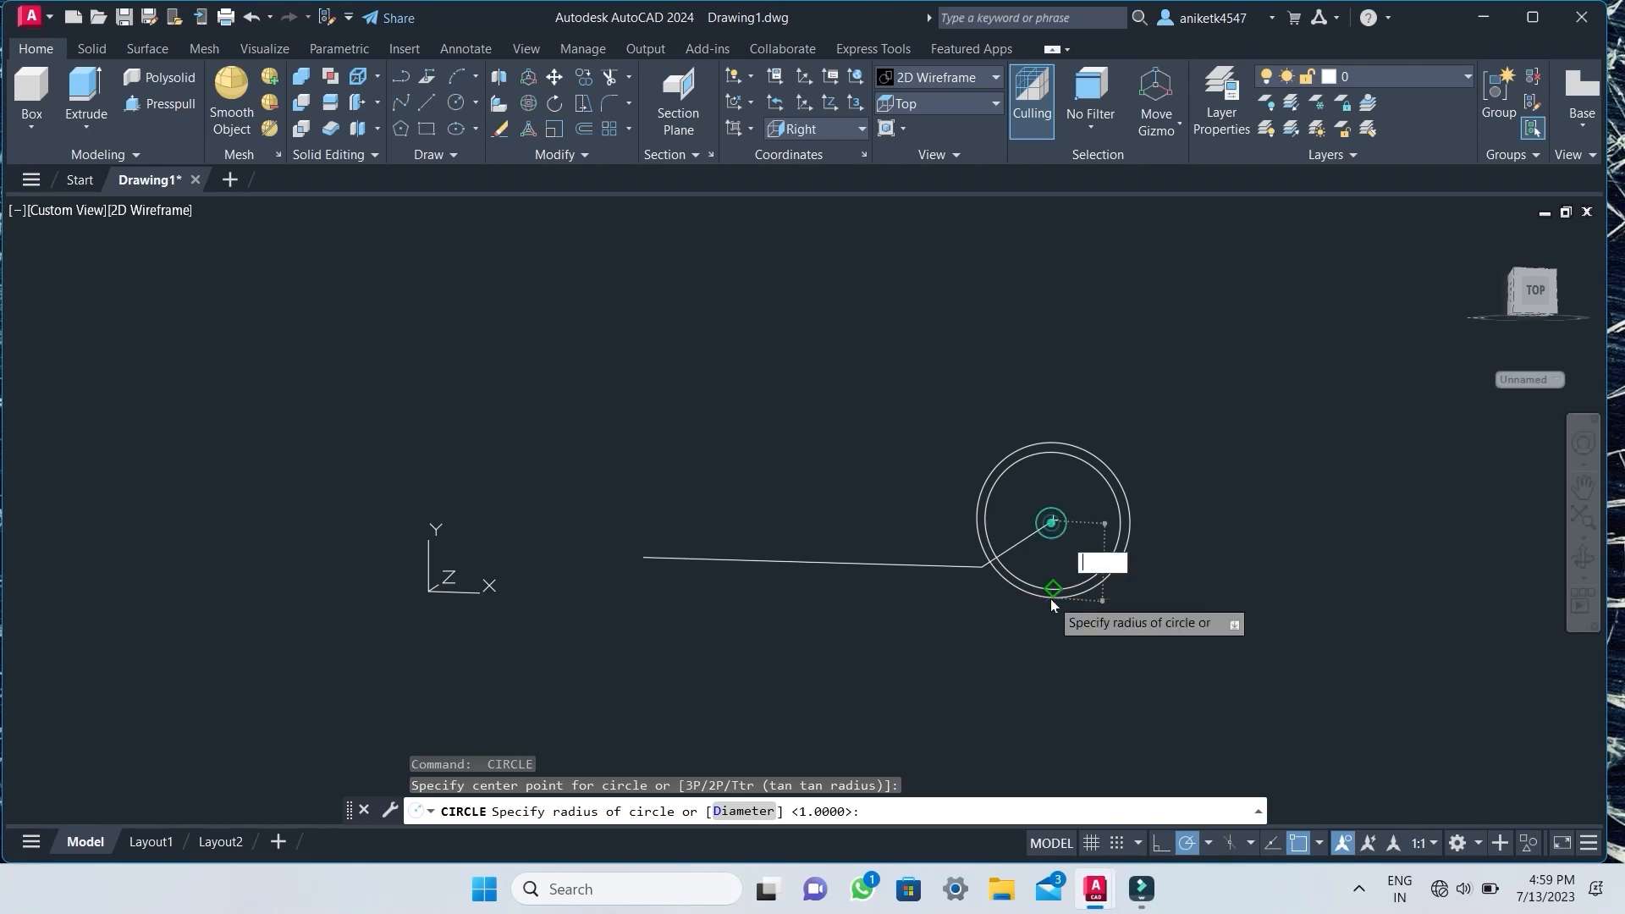
{"action": "type", "text": "1.2"}
{"action": "key", "text": "Return"}
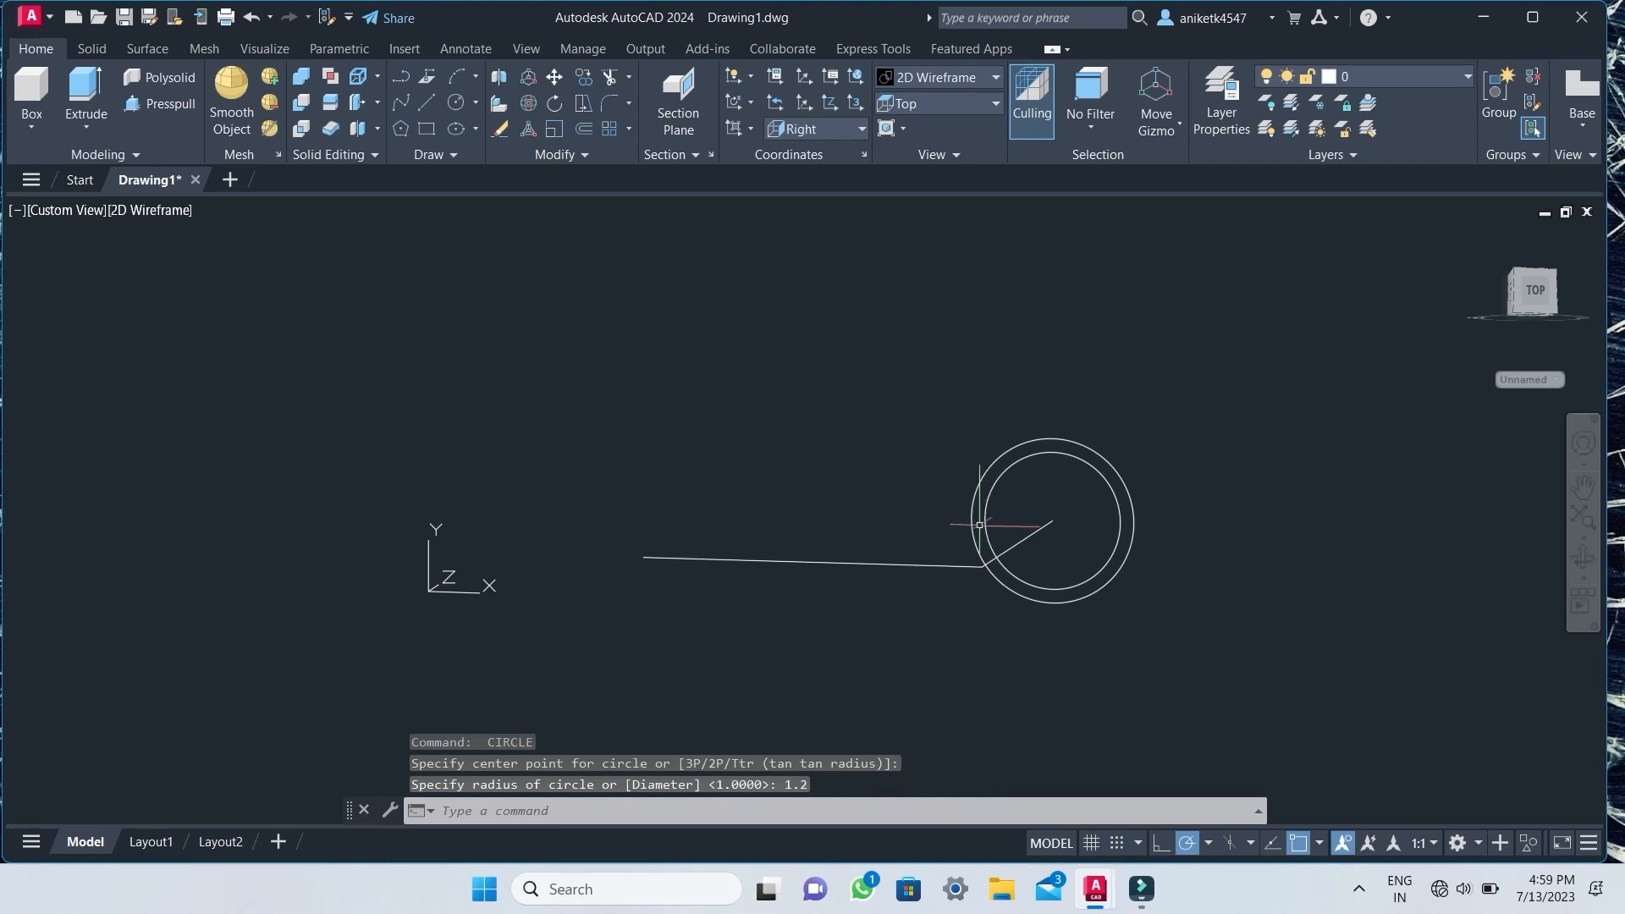
Presspull the inner circle into a cylinder with an extrusion height of 2.
{"action": "left_click", "coordinate": [1583, 557]}
{"action": "left_click_drag", "start_coordinate": [1263, 636], "coordinate": [1318, 517]}
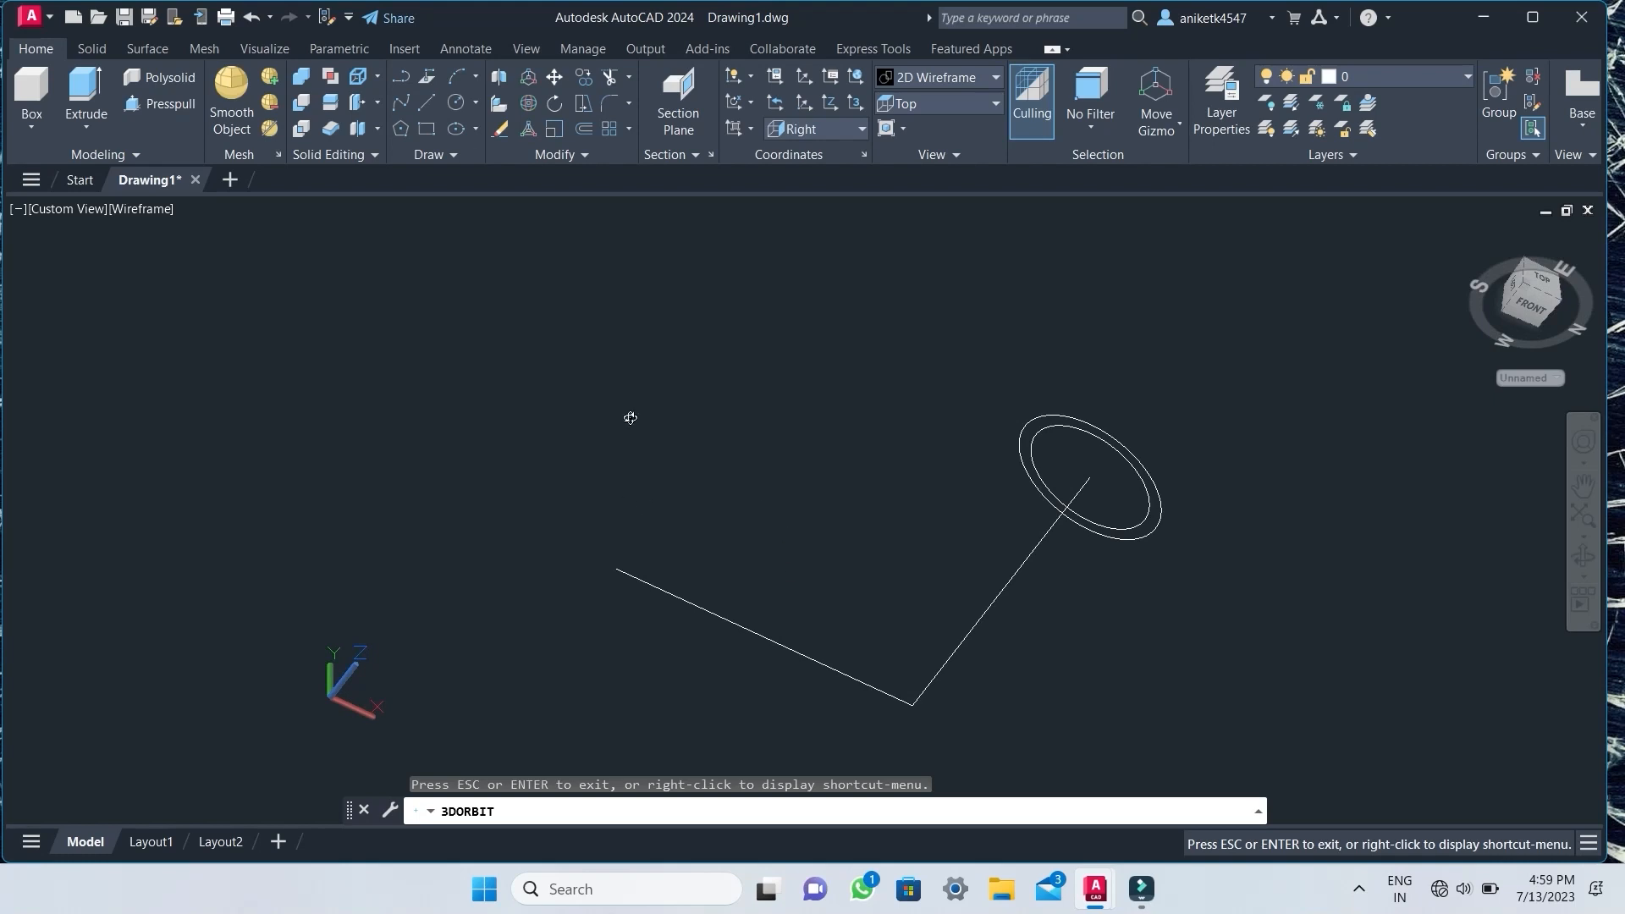
{"action": "key", "text": "Escape"}
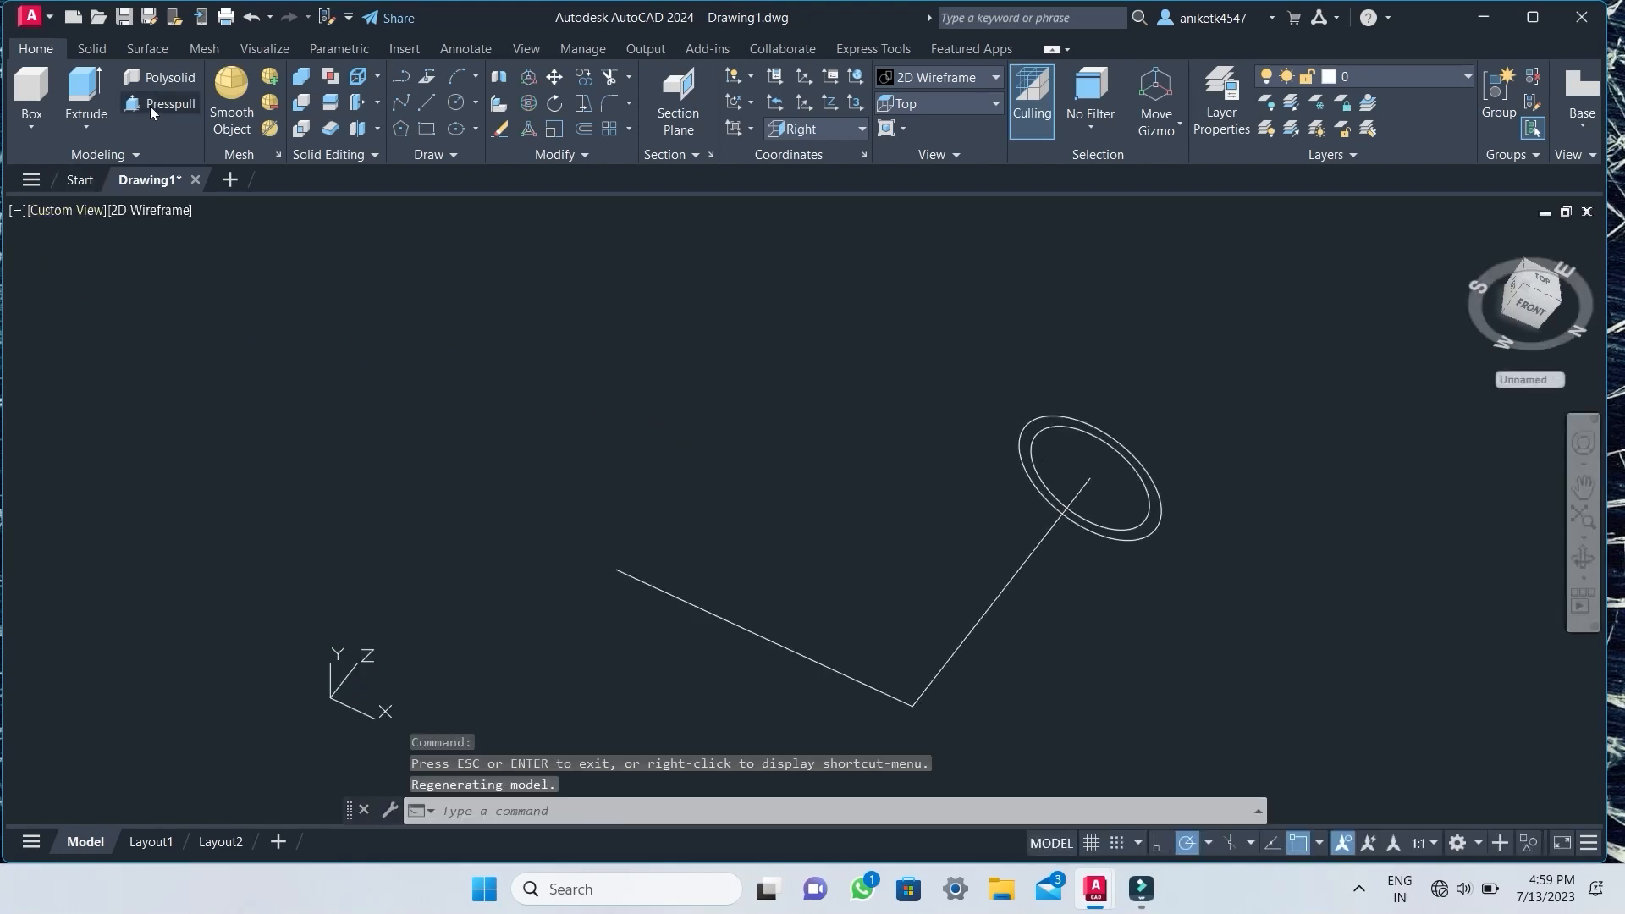
{"action": "left_click", "coordinate": [150, 104]}
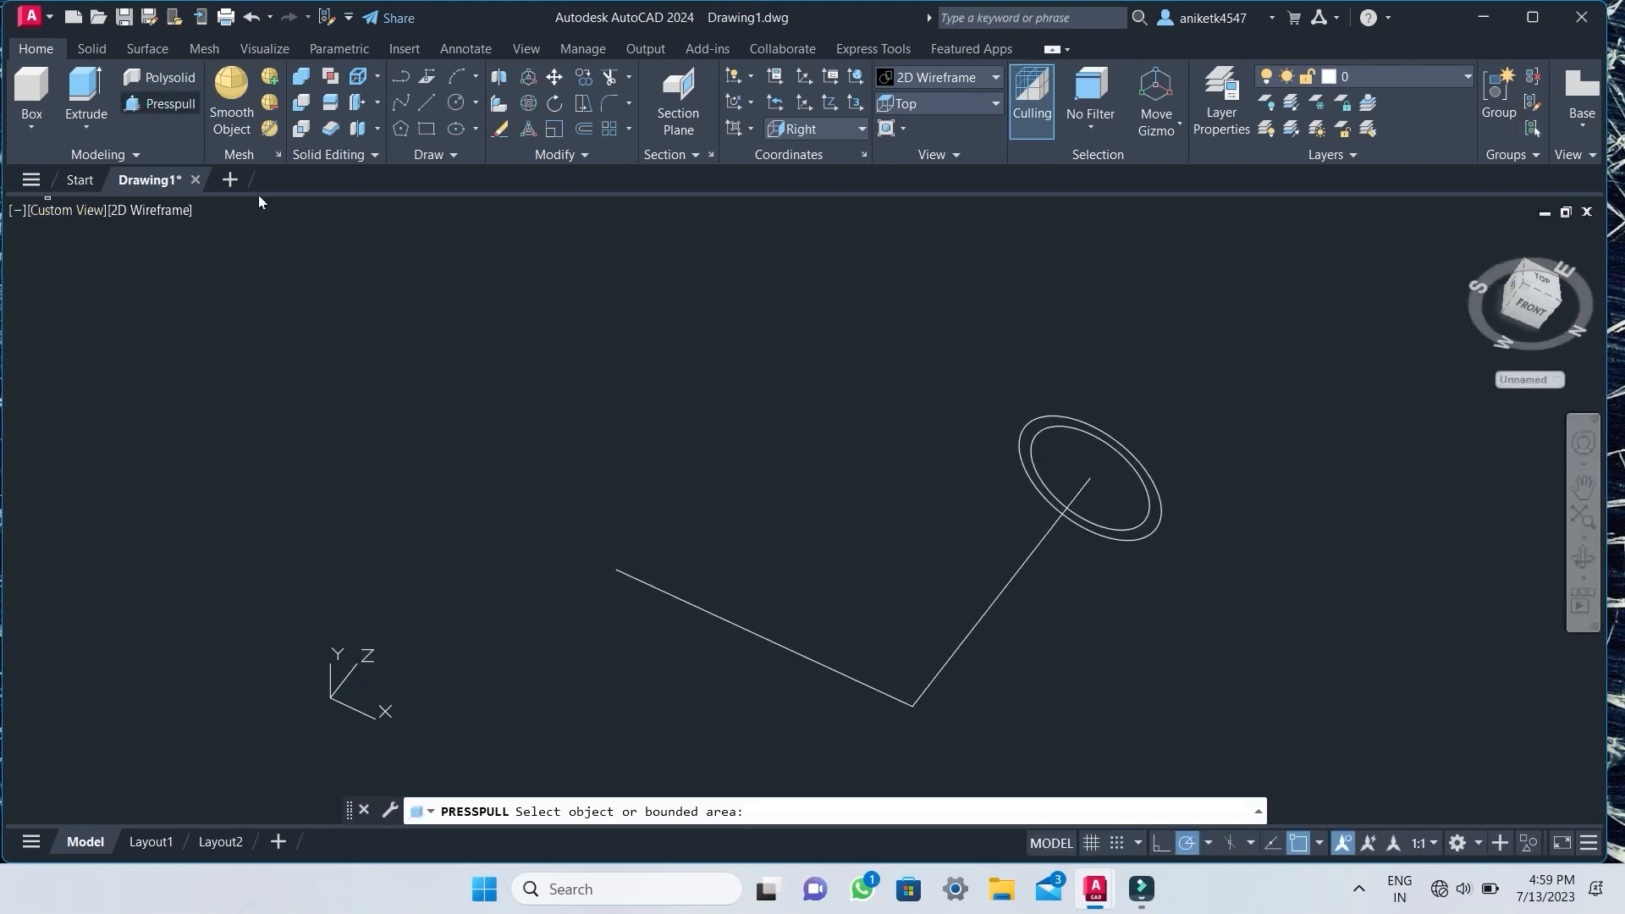
{"action": "left_click", "coordinate": [1036, 433]}
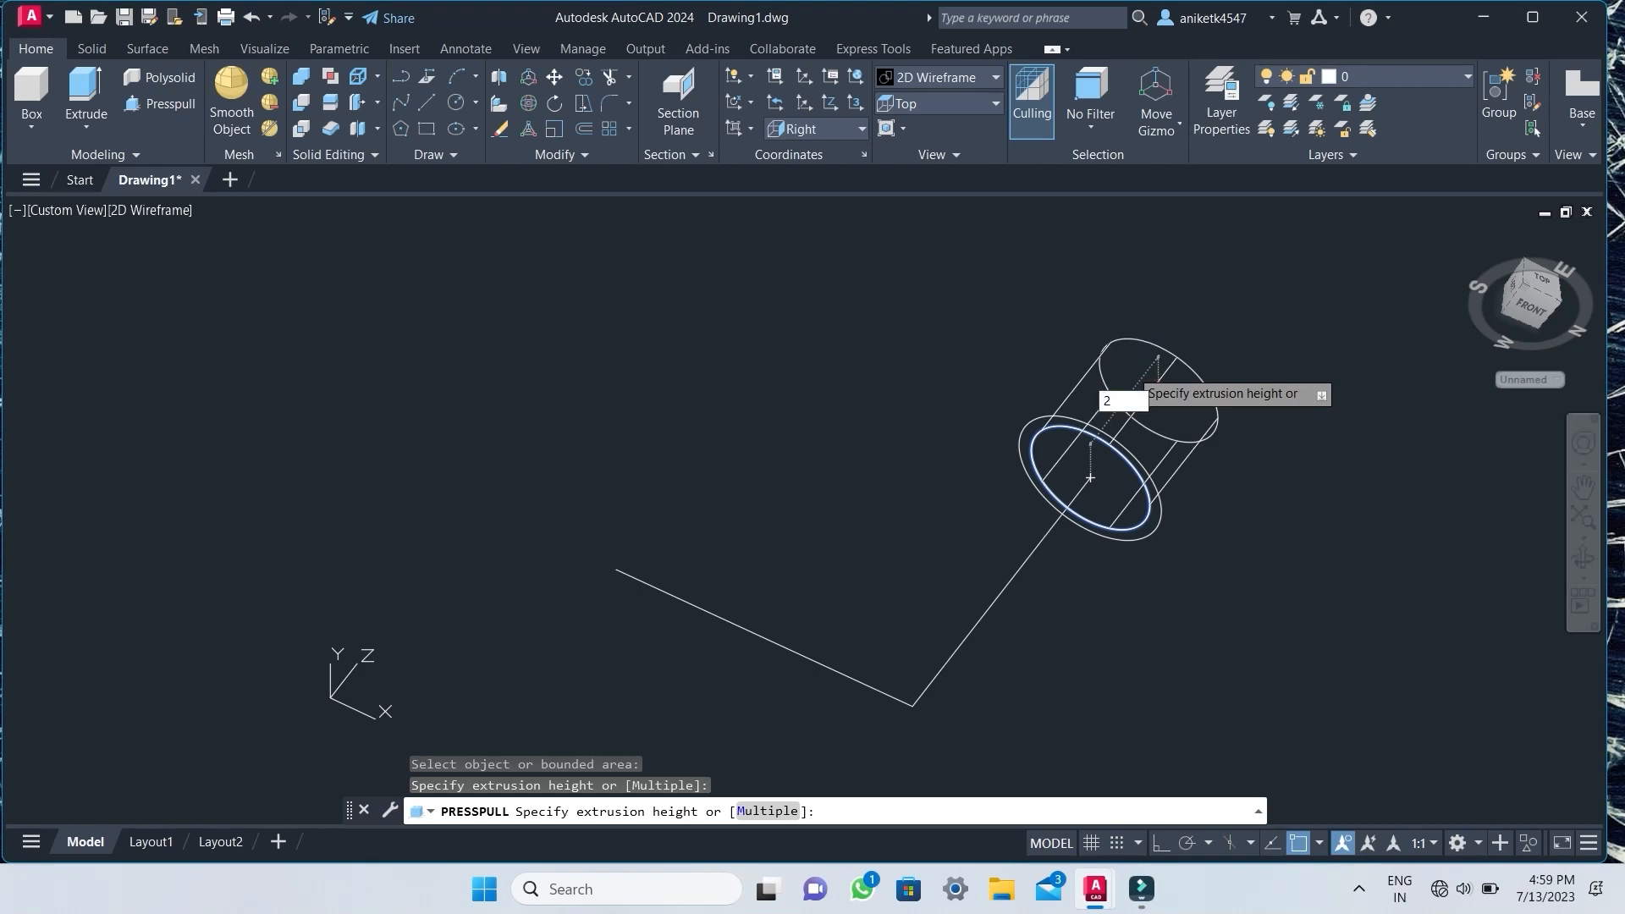
{"action": "key", "text": "Return"}
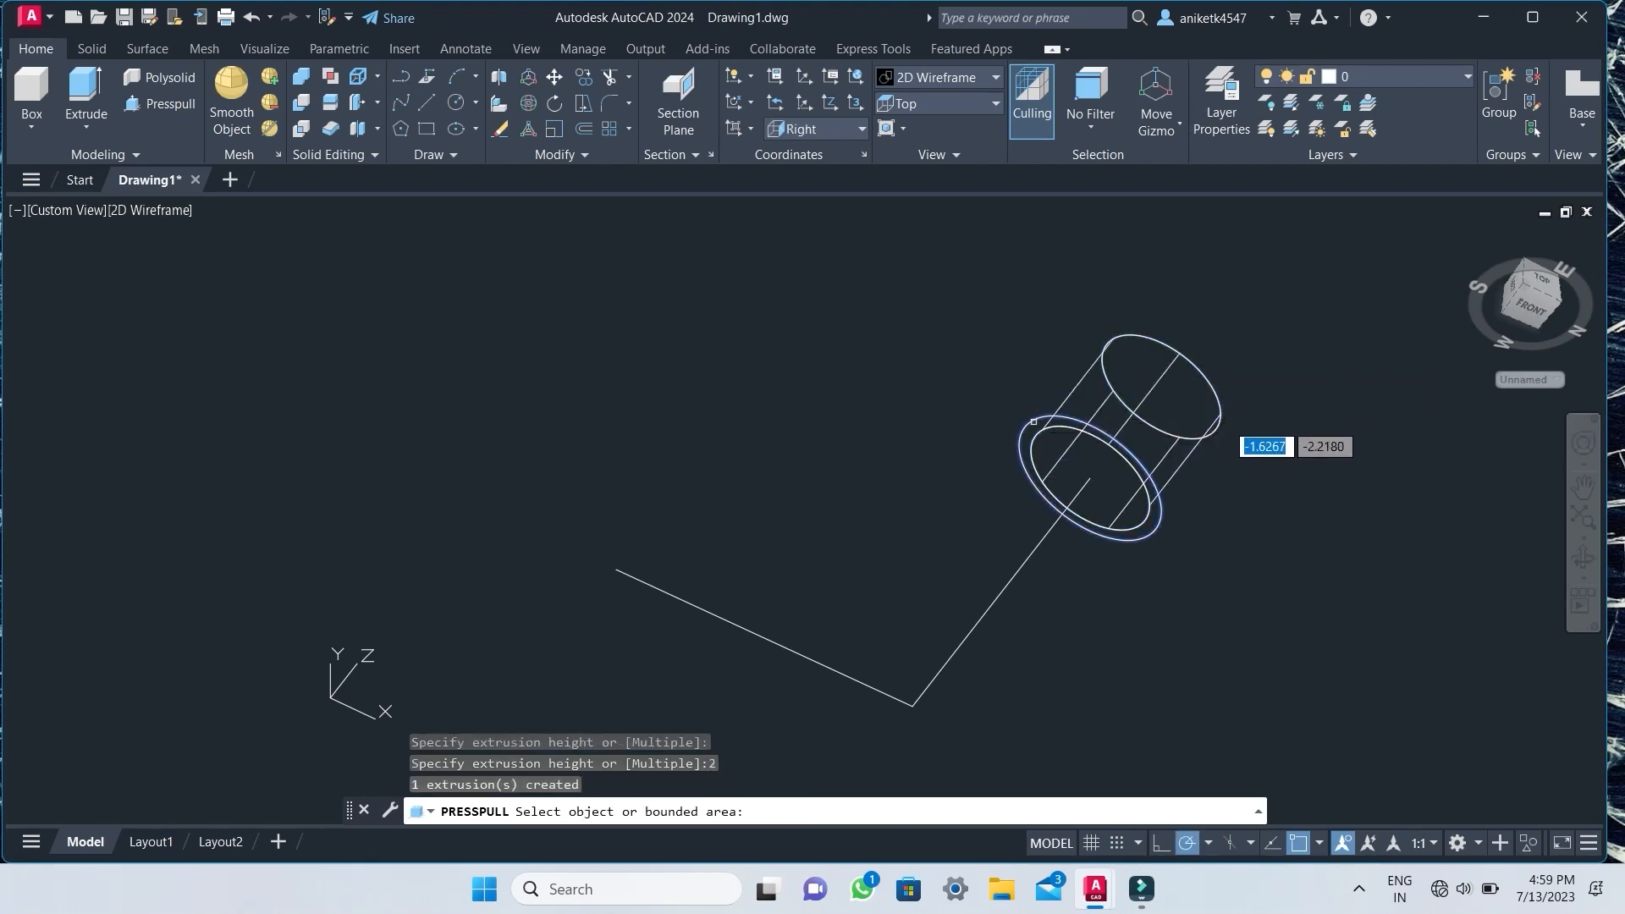
Presspull the outer circle into a cylinder with an extrusion height of 2.
{"action": "left_click", "coordinate": [1034, 421]}
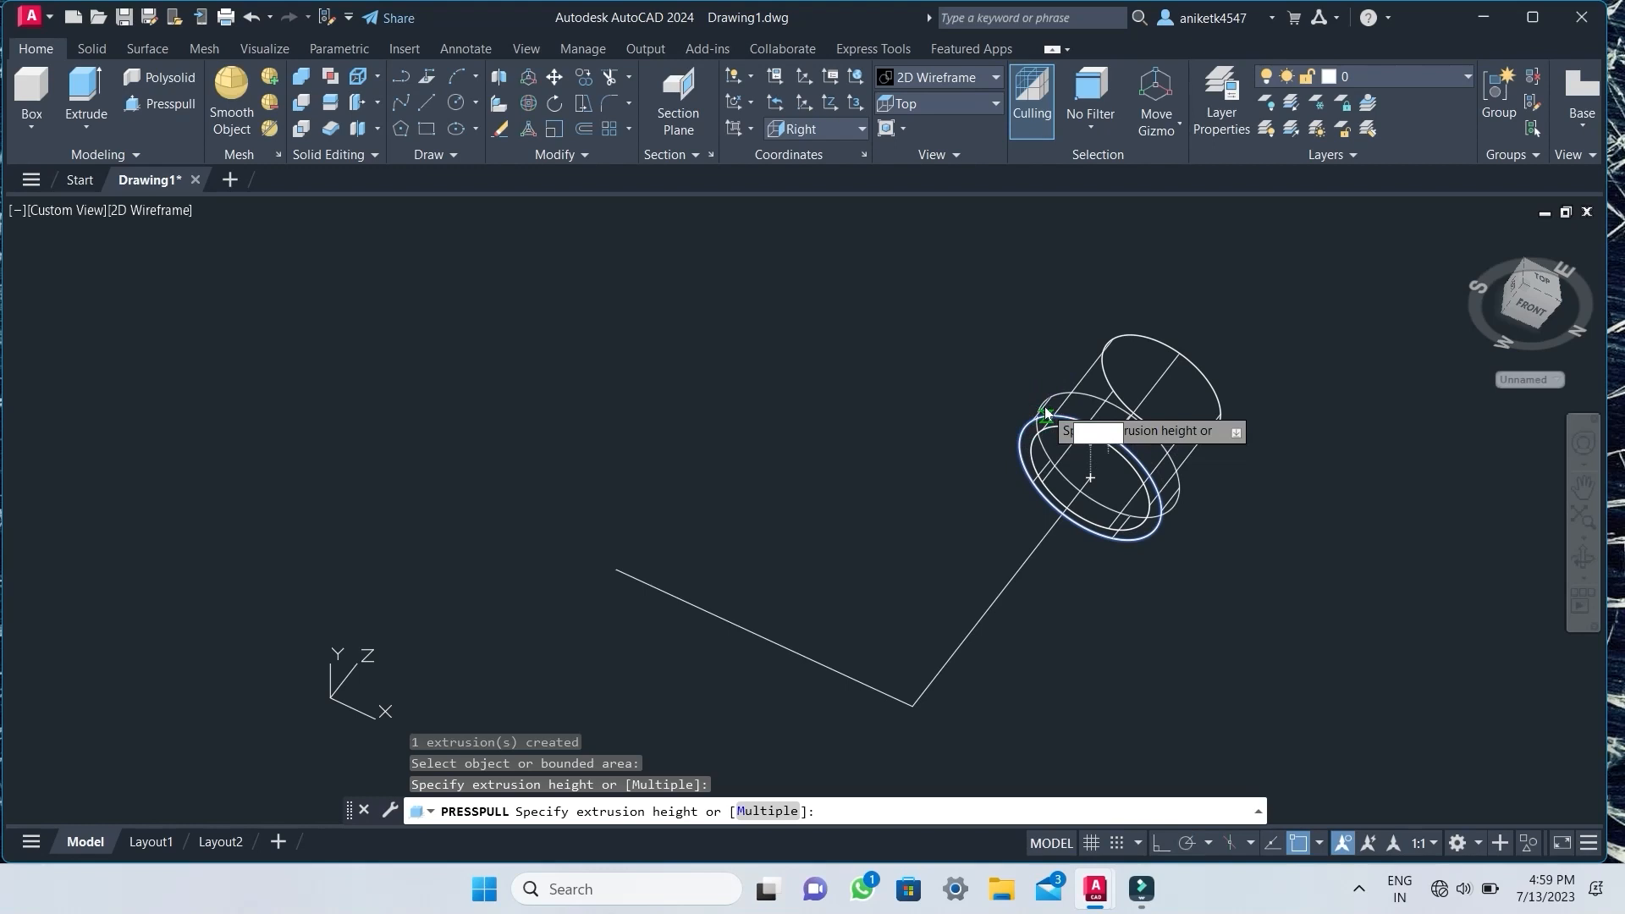
{"action": "type", "text": "2"}
{"action": "key", "text": "Return"}
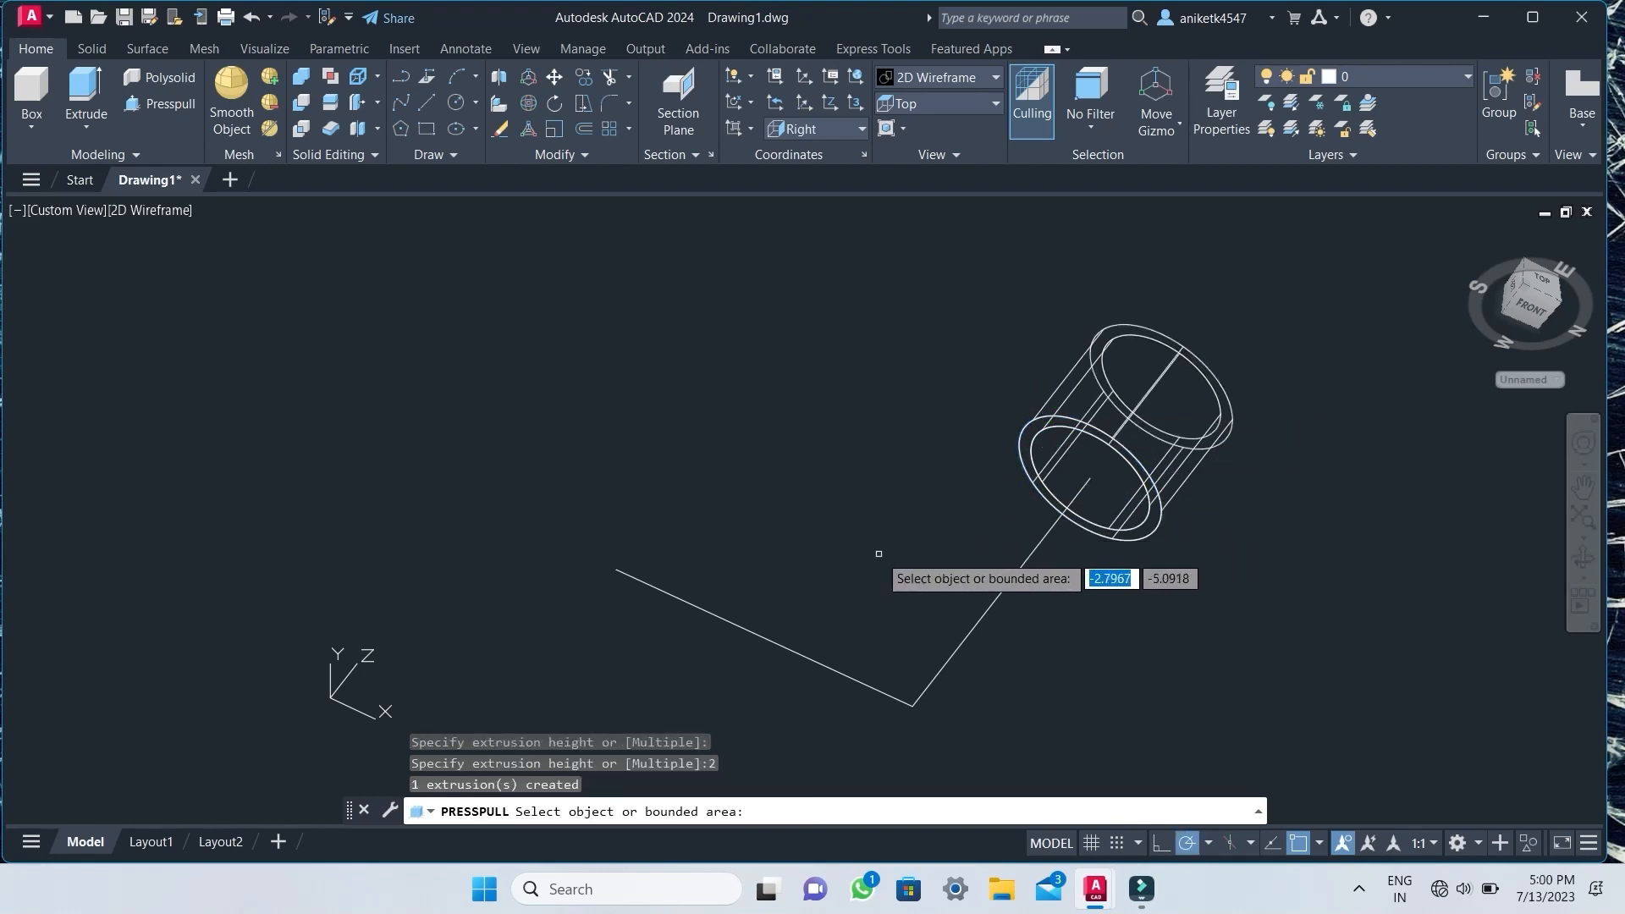
{"action": "key", "text": "Return"}
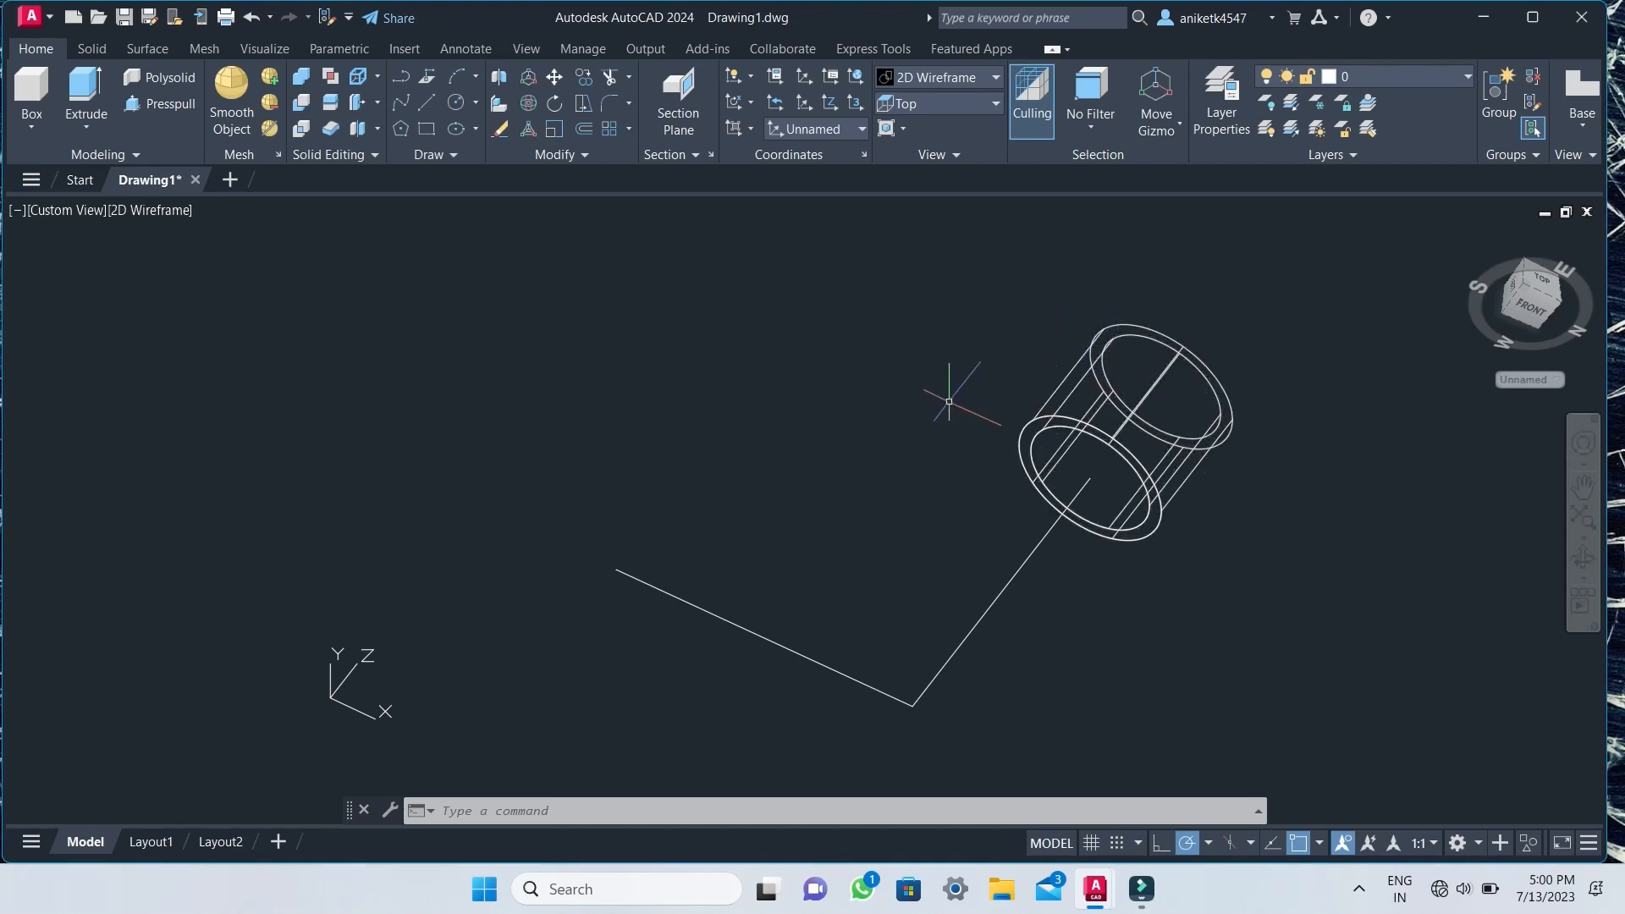
Set the visual style to Shaded.
{"action": "left_click", "coordinate": [948, 80]}
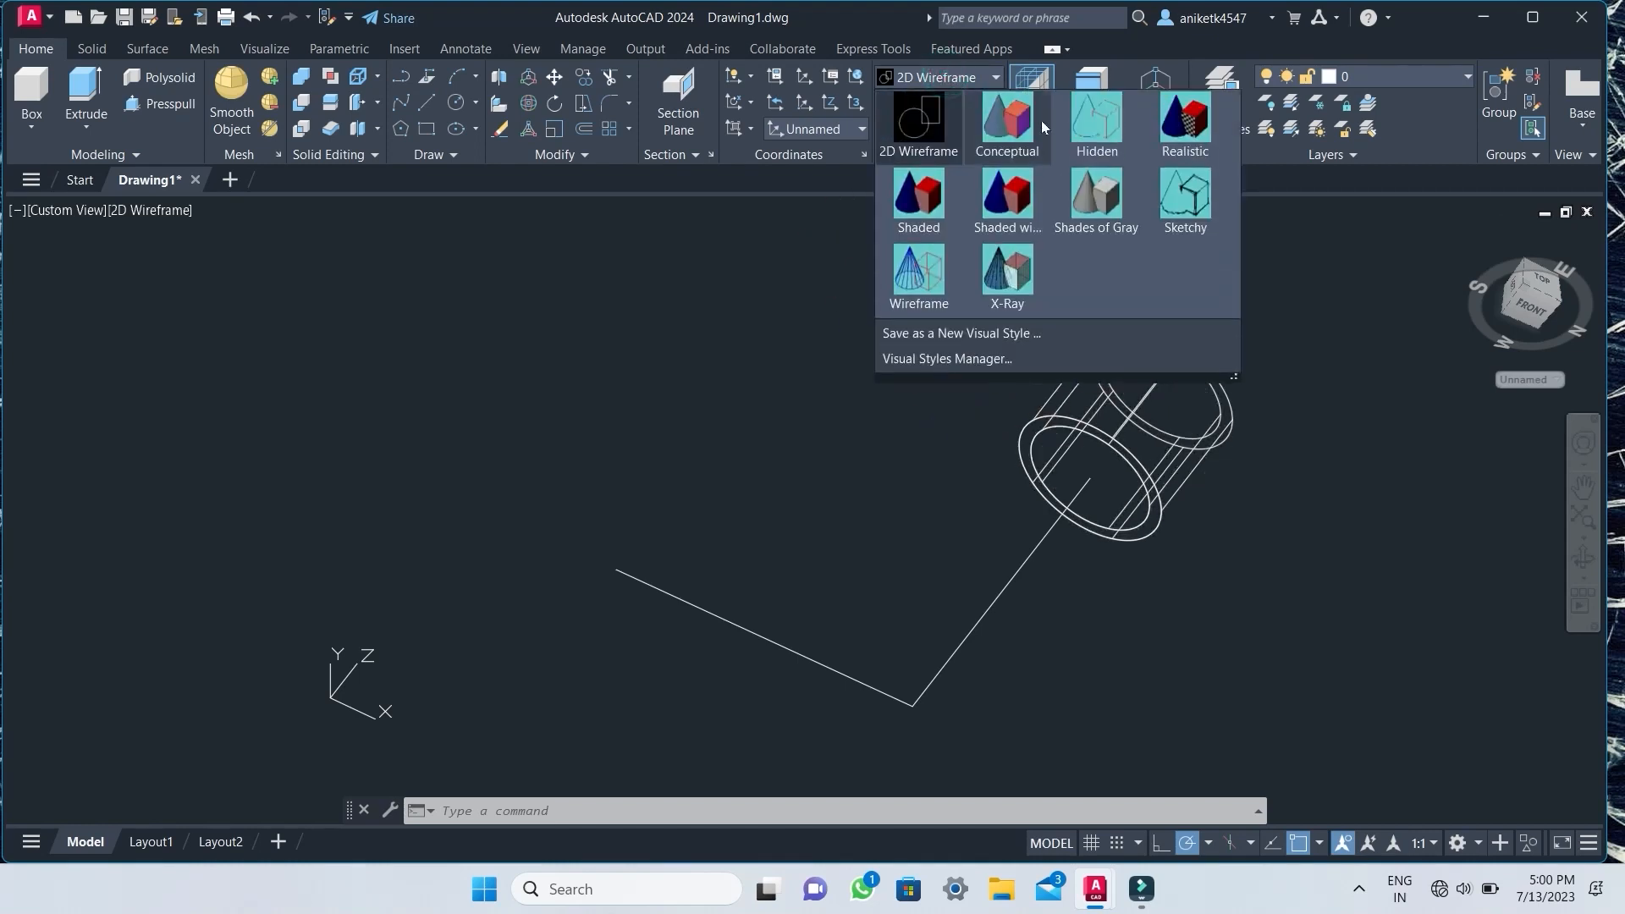
{"action": "left_click", "coordinate": [930, 204]}
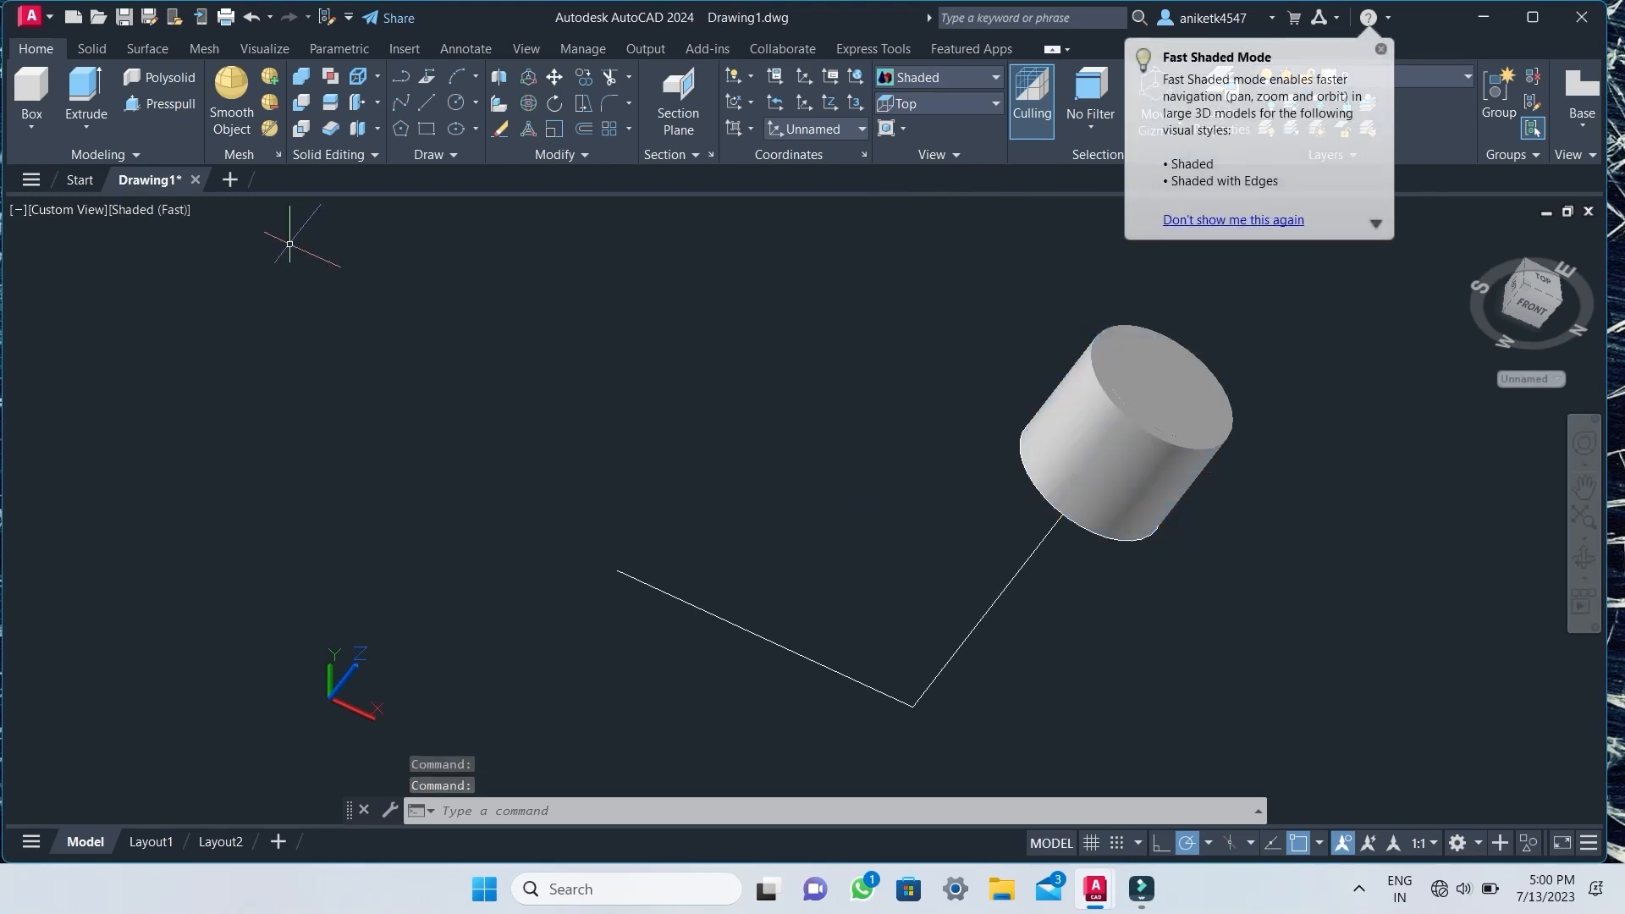
{"action": "left_click", "coordinate": [302, 105]}
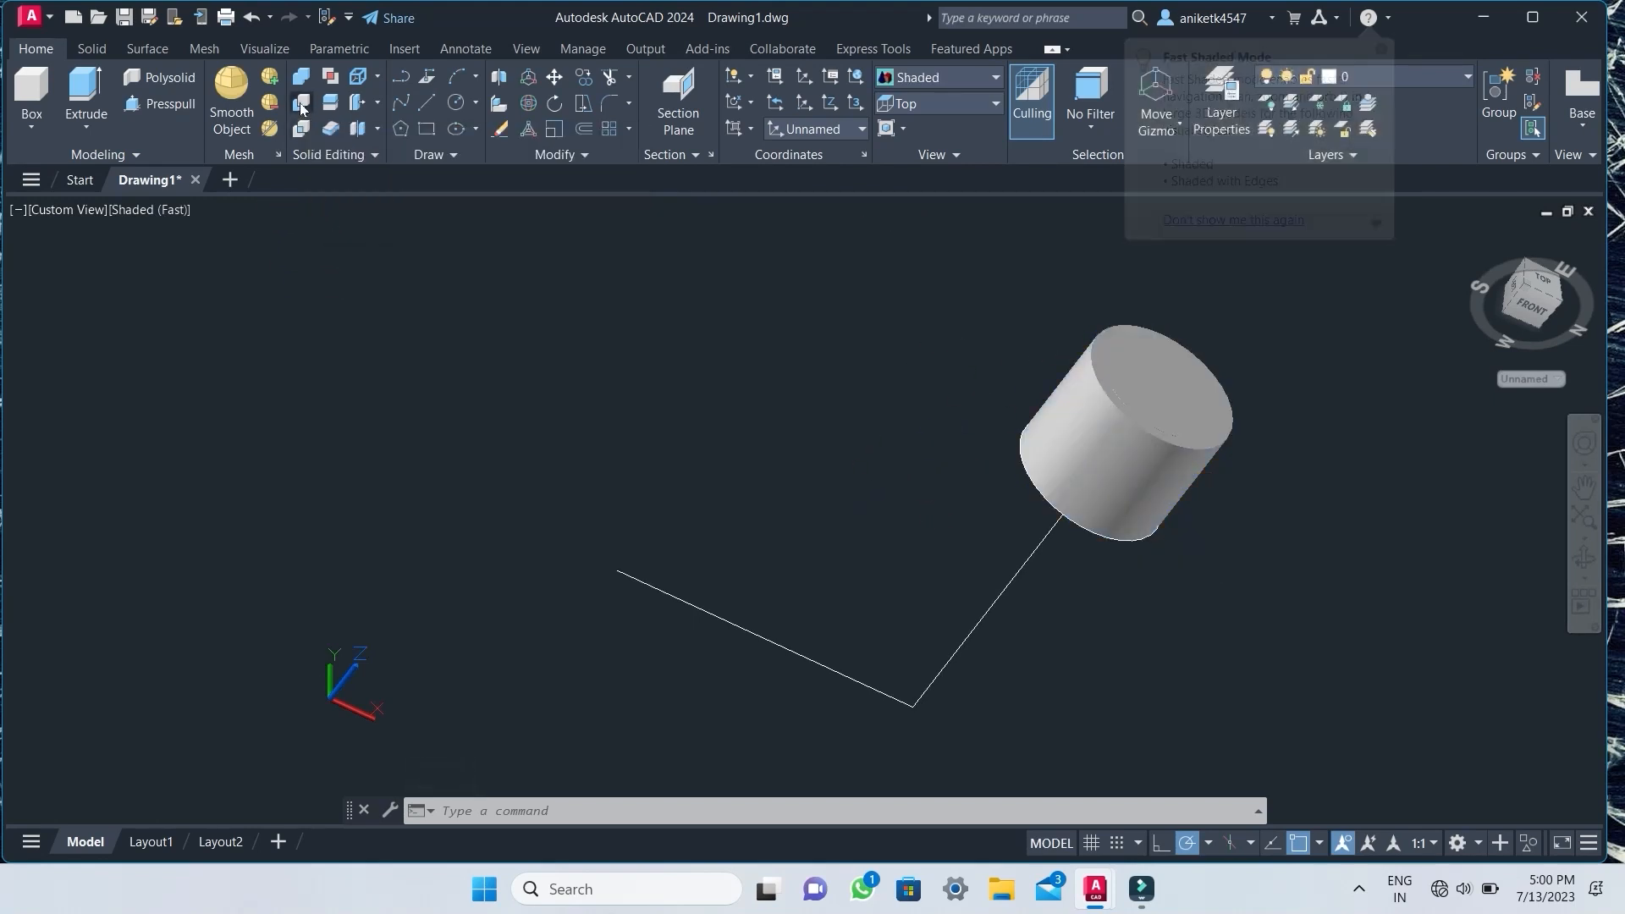
{"action": "left_click", "coordinate": [1053, 412]}
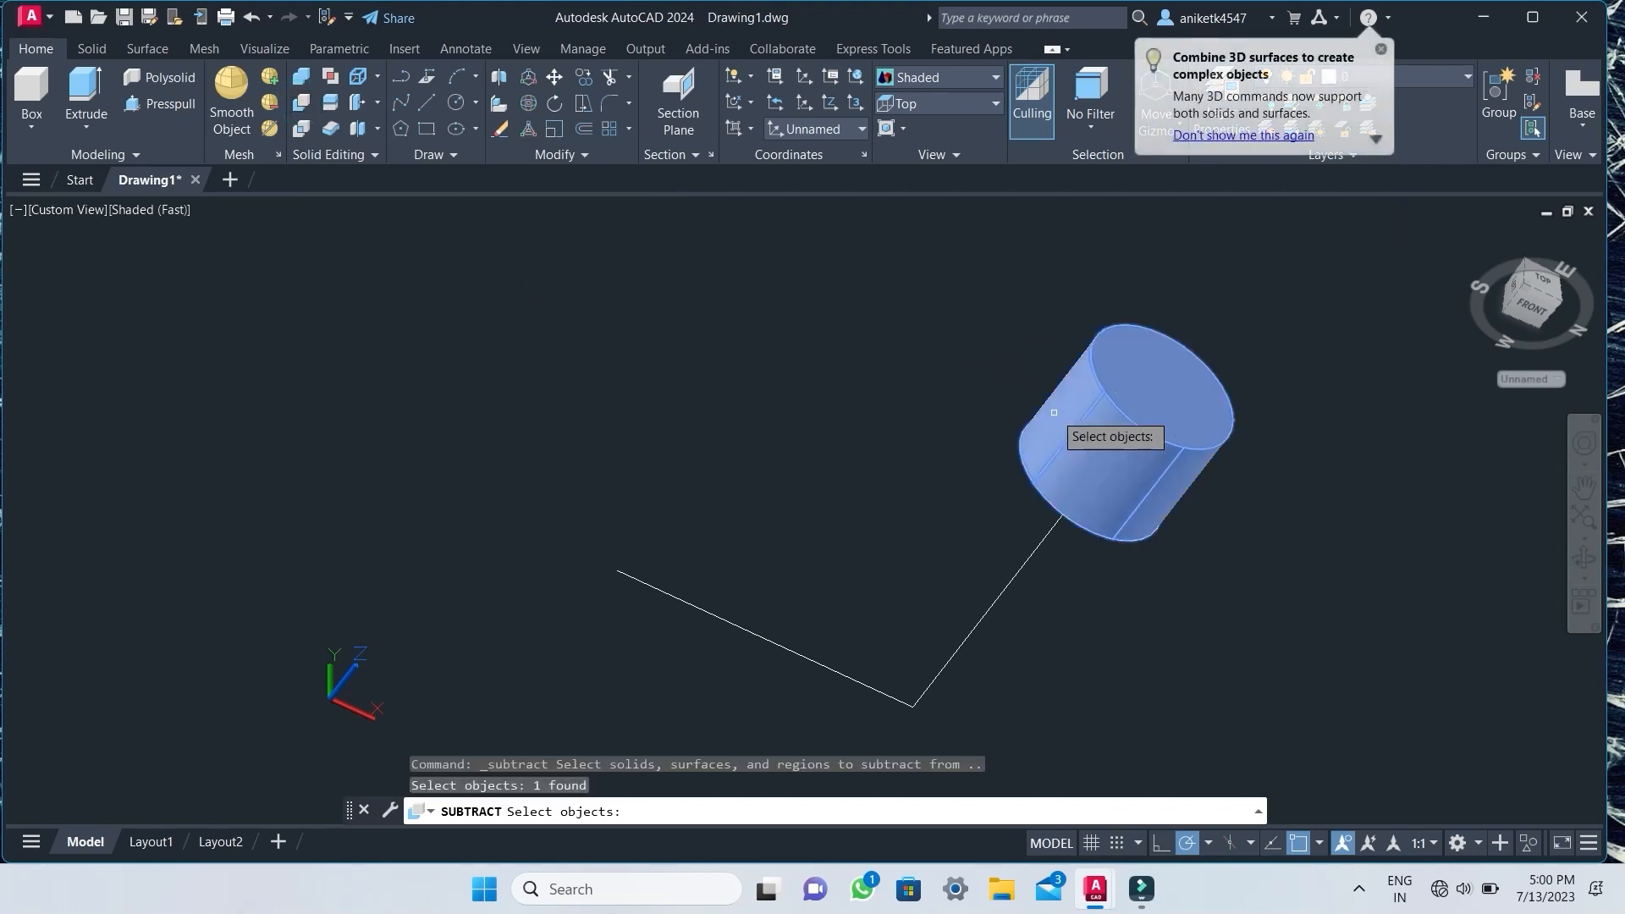
{"action": "key", "text": "Return"}
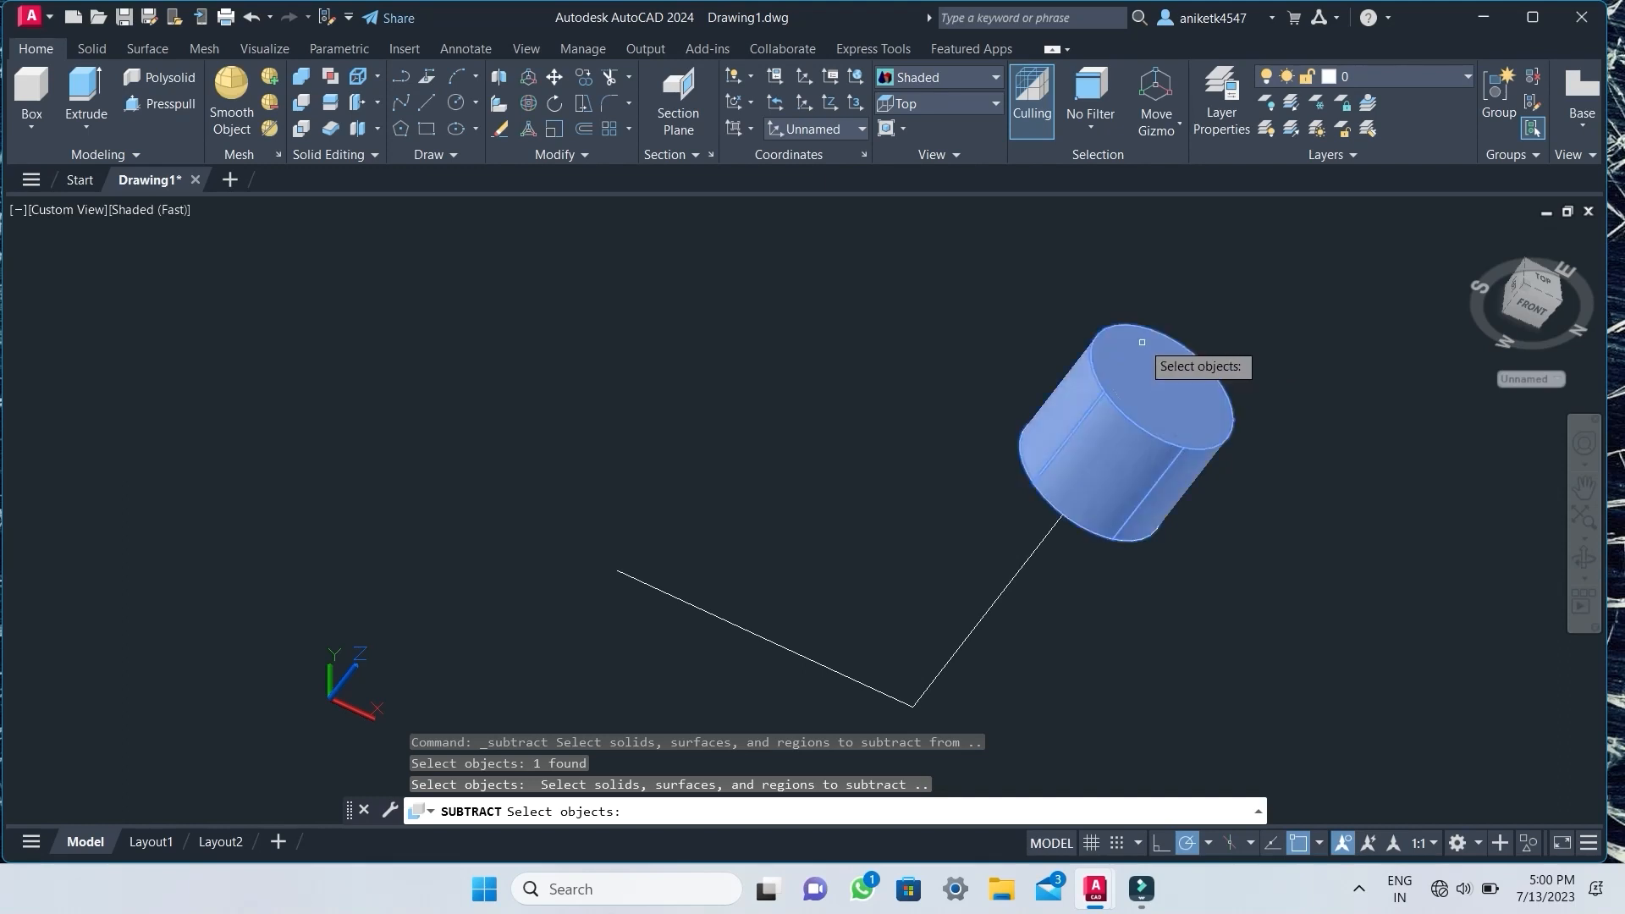
{"action": "key", "text": "Escape"}
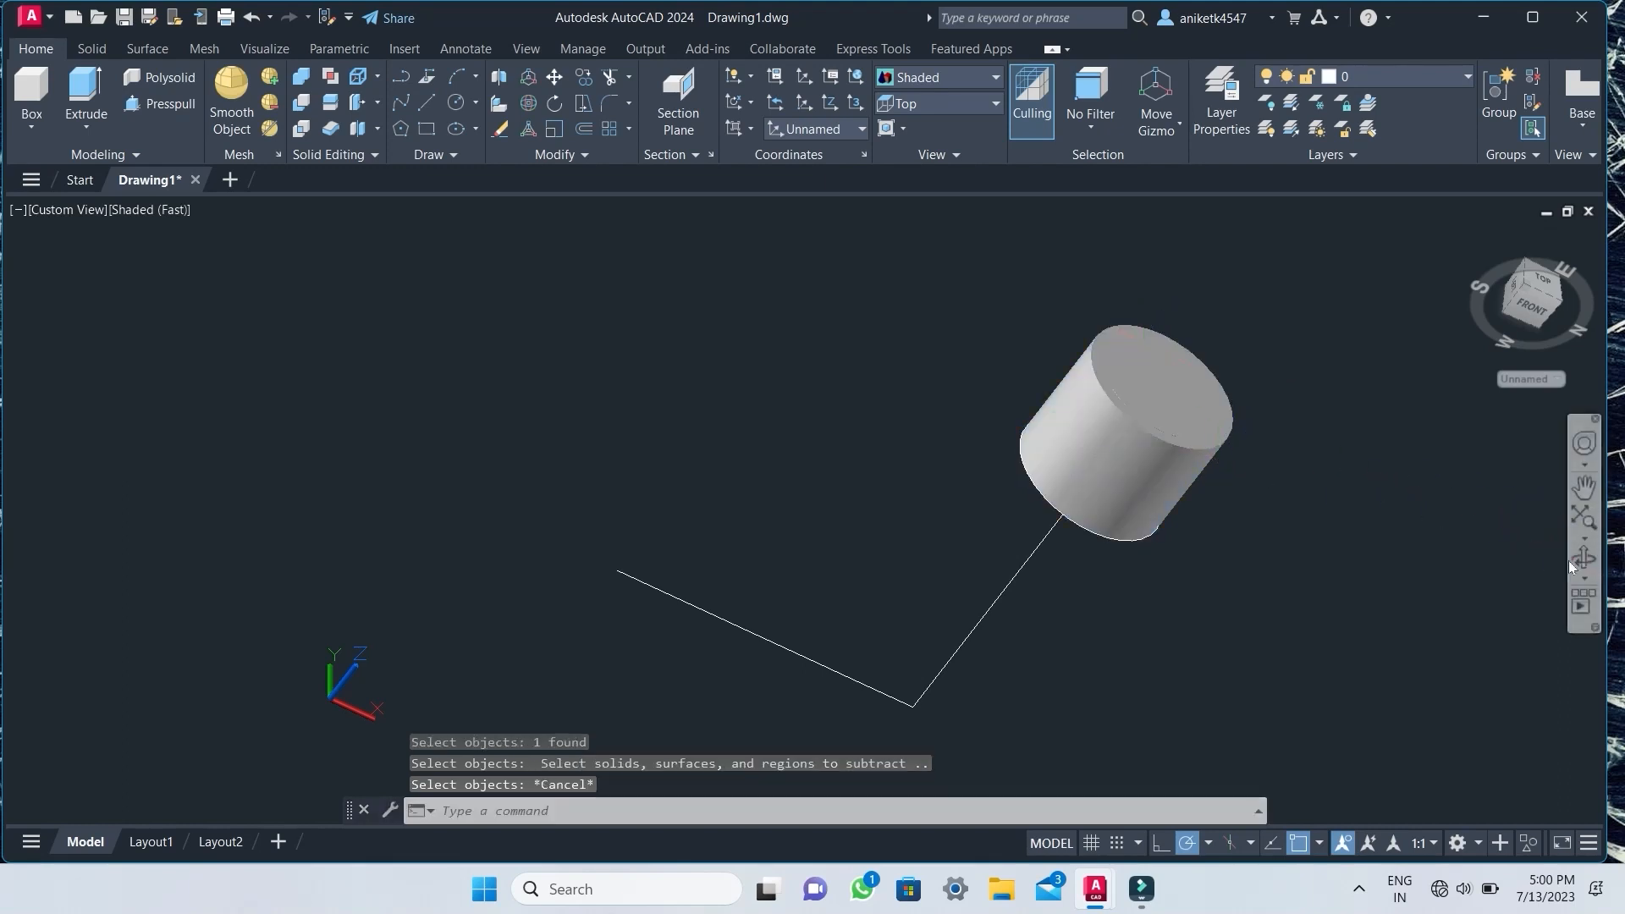
Try to subtract the inner cylinder from the outer cylinder, picking both on their end faces.
{"action": "left_click", "coordinate": [1579, 565]}
{"action": "left_click_drag", "start_coordinate": [1389, 418], "coordinate": [1290, 556]}
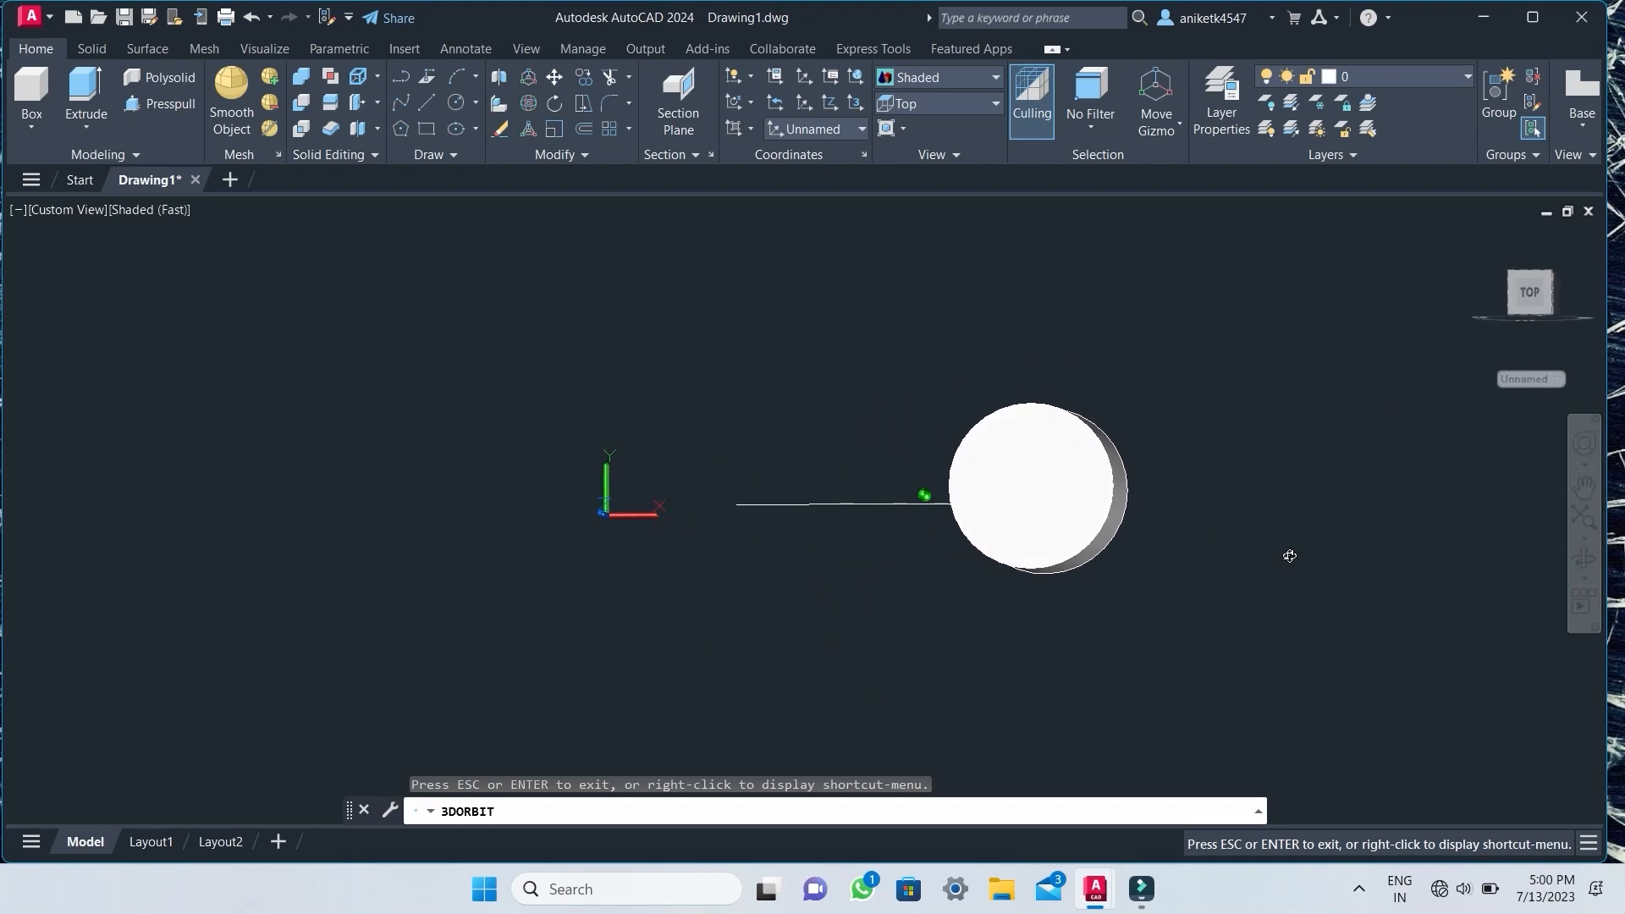
{"action": "key", "text": "Escape"}
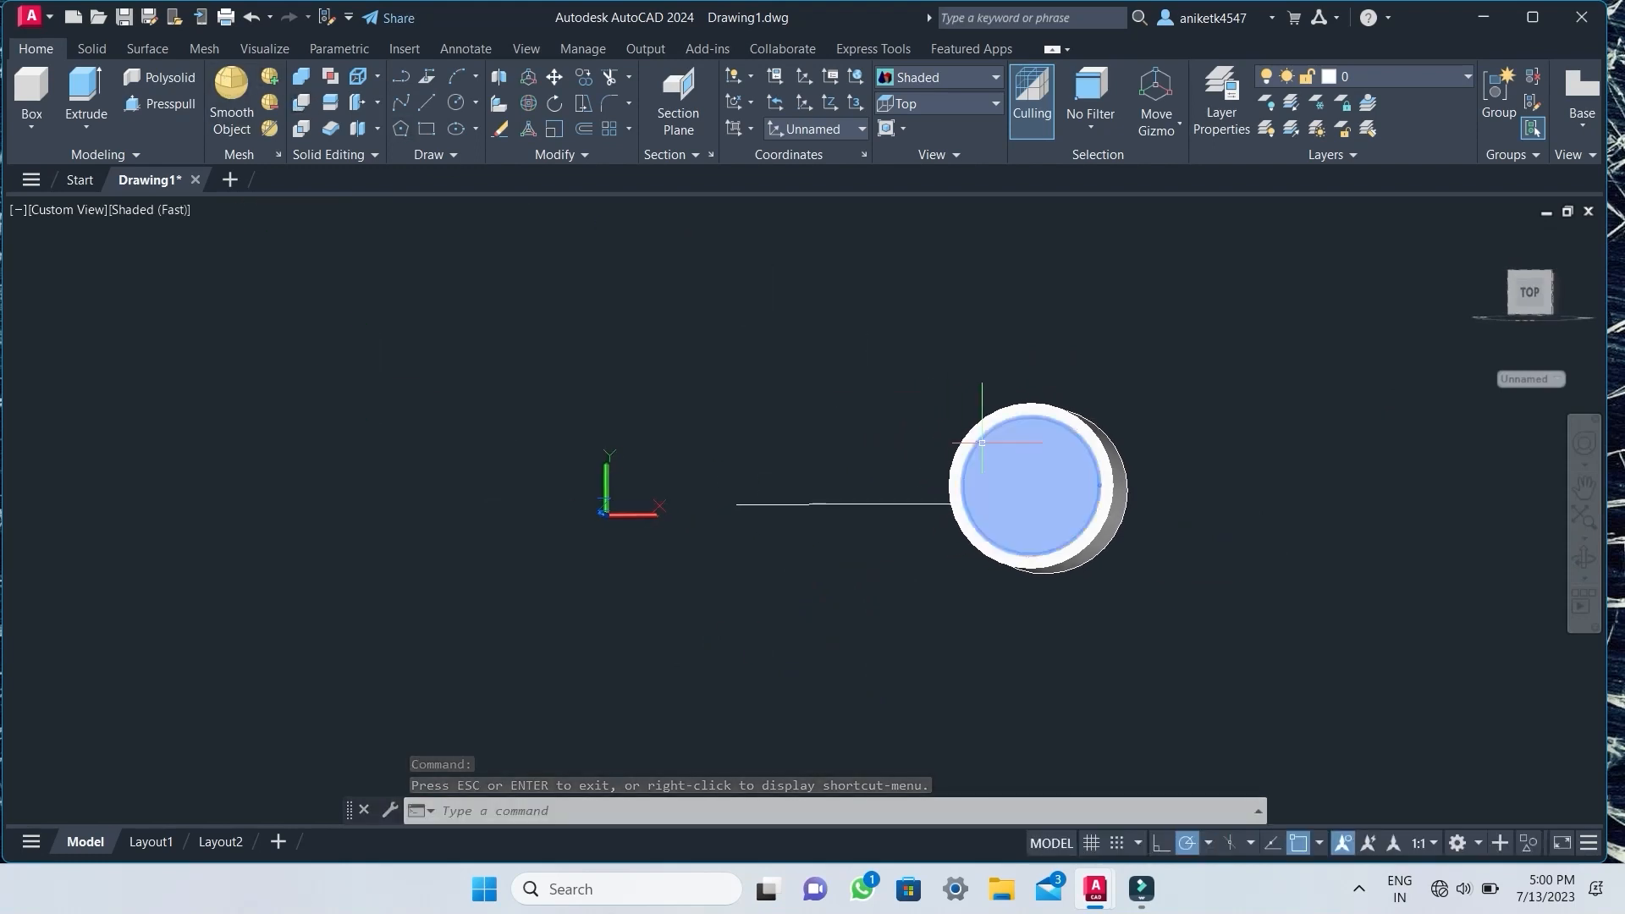
{"action": "left_click", "coordinate": [301, 106]}
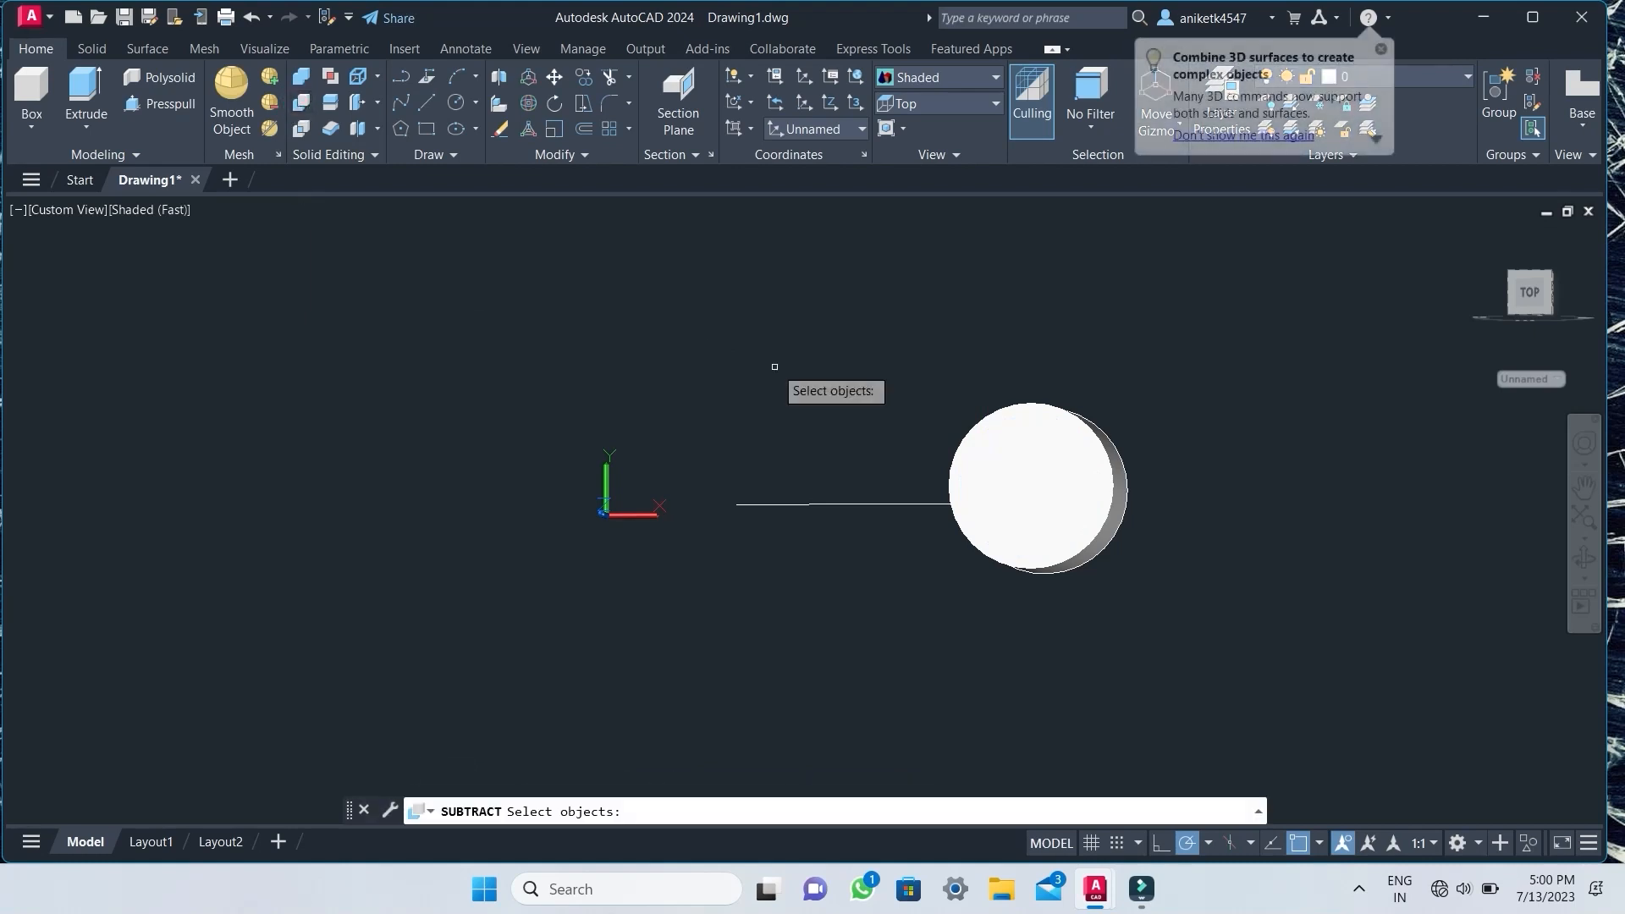
{"action": "left_click", "coordinate": [1089, 431]}
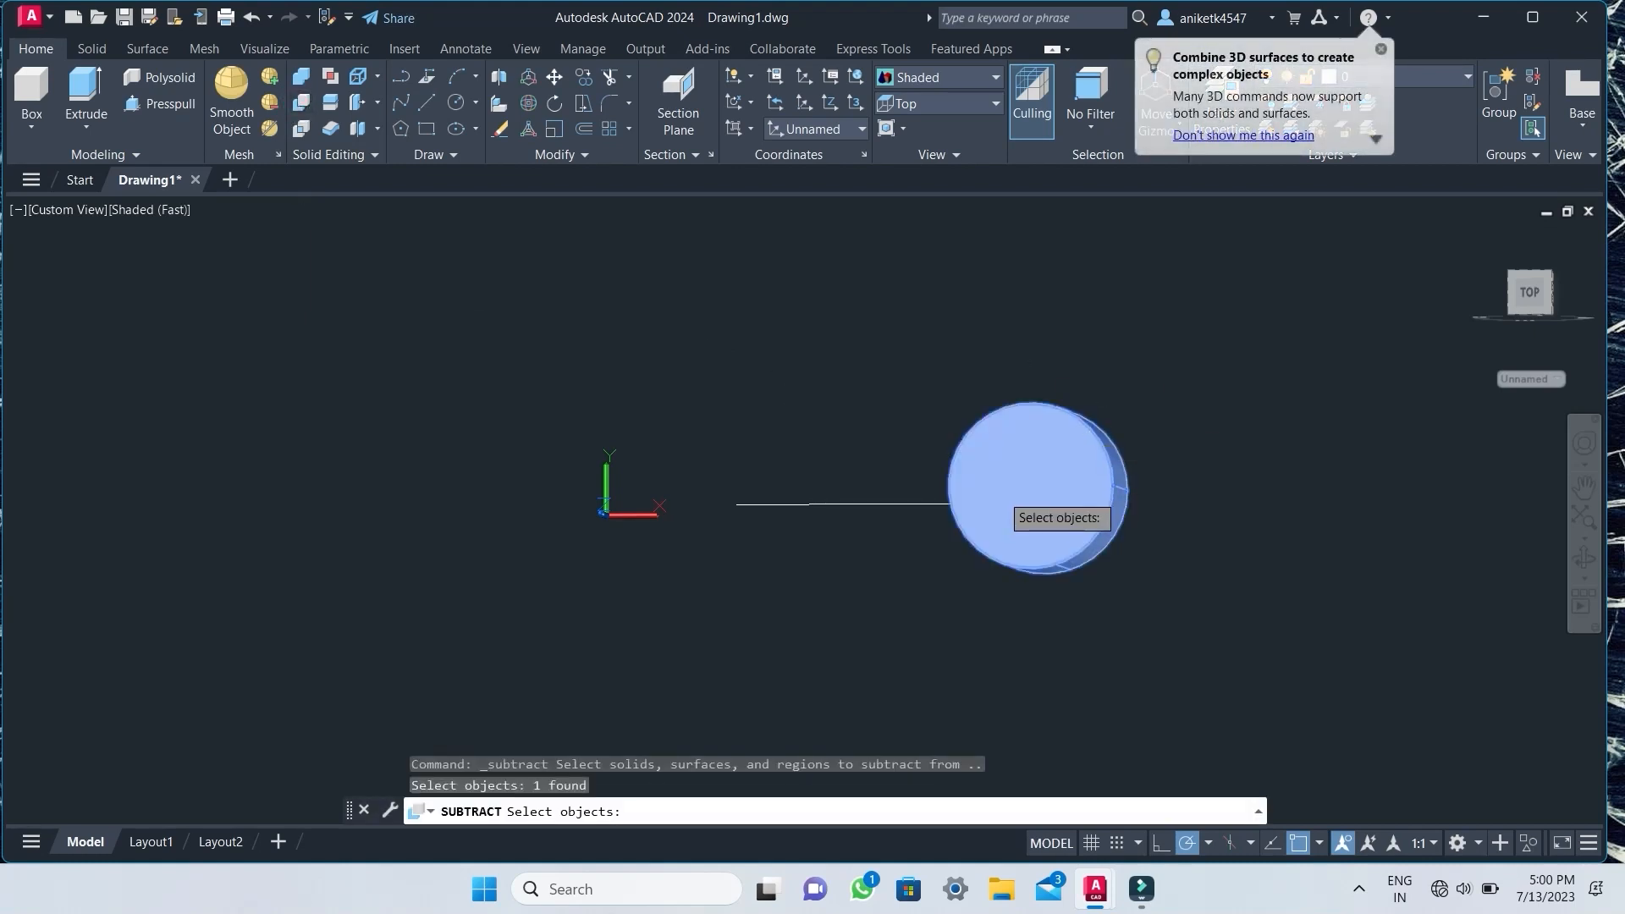
{"action": "key", "text": "Return"}
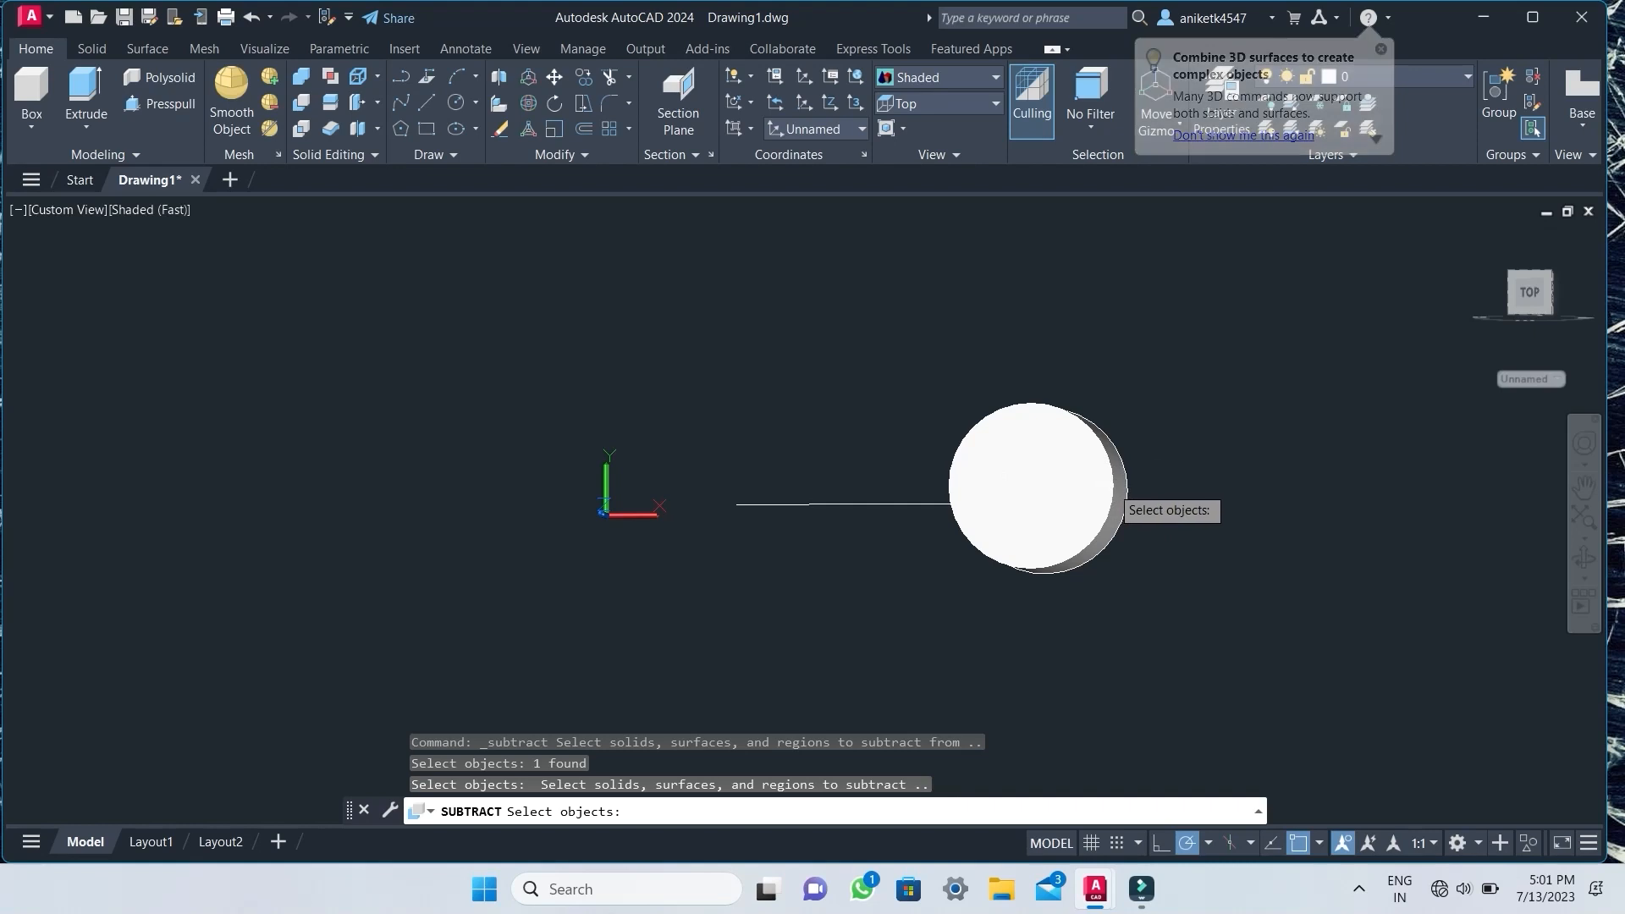
{"action": "left_click", "coordinate": [1031, 487]}
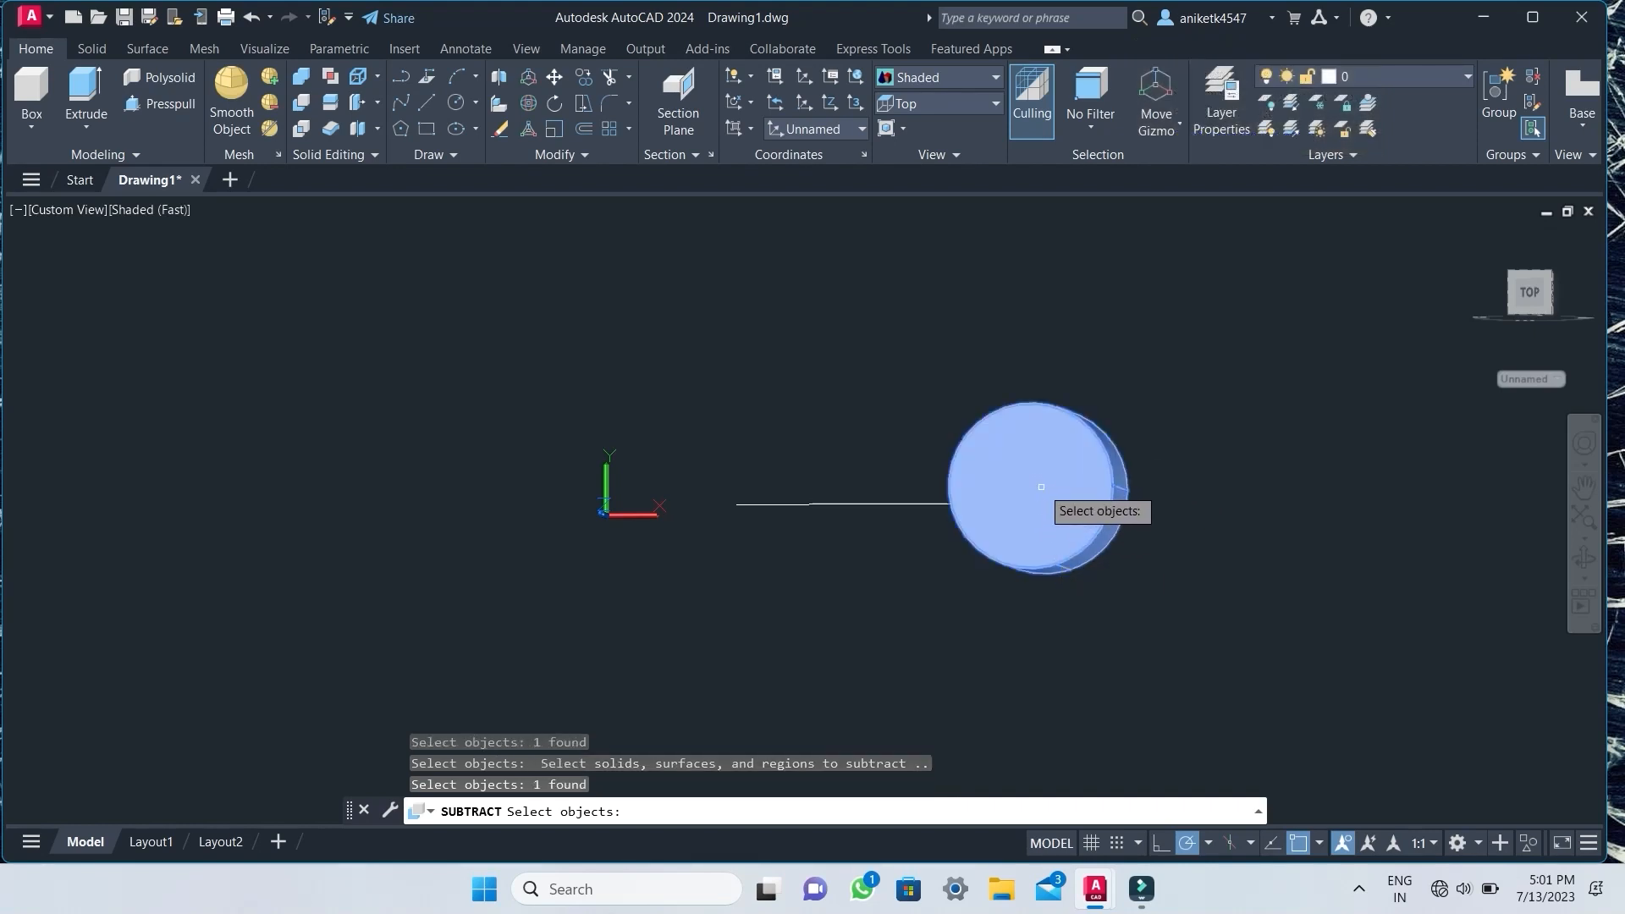
{"action": "left_click", "coordinate": [1039, 491]}
{"action": "left_click", "coordinate": [1027, 470]}
{"action": "left_click", "coordinate": [1026, 467]}
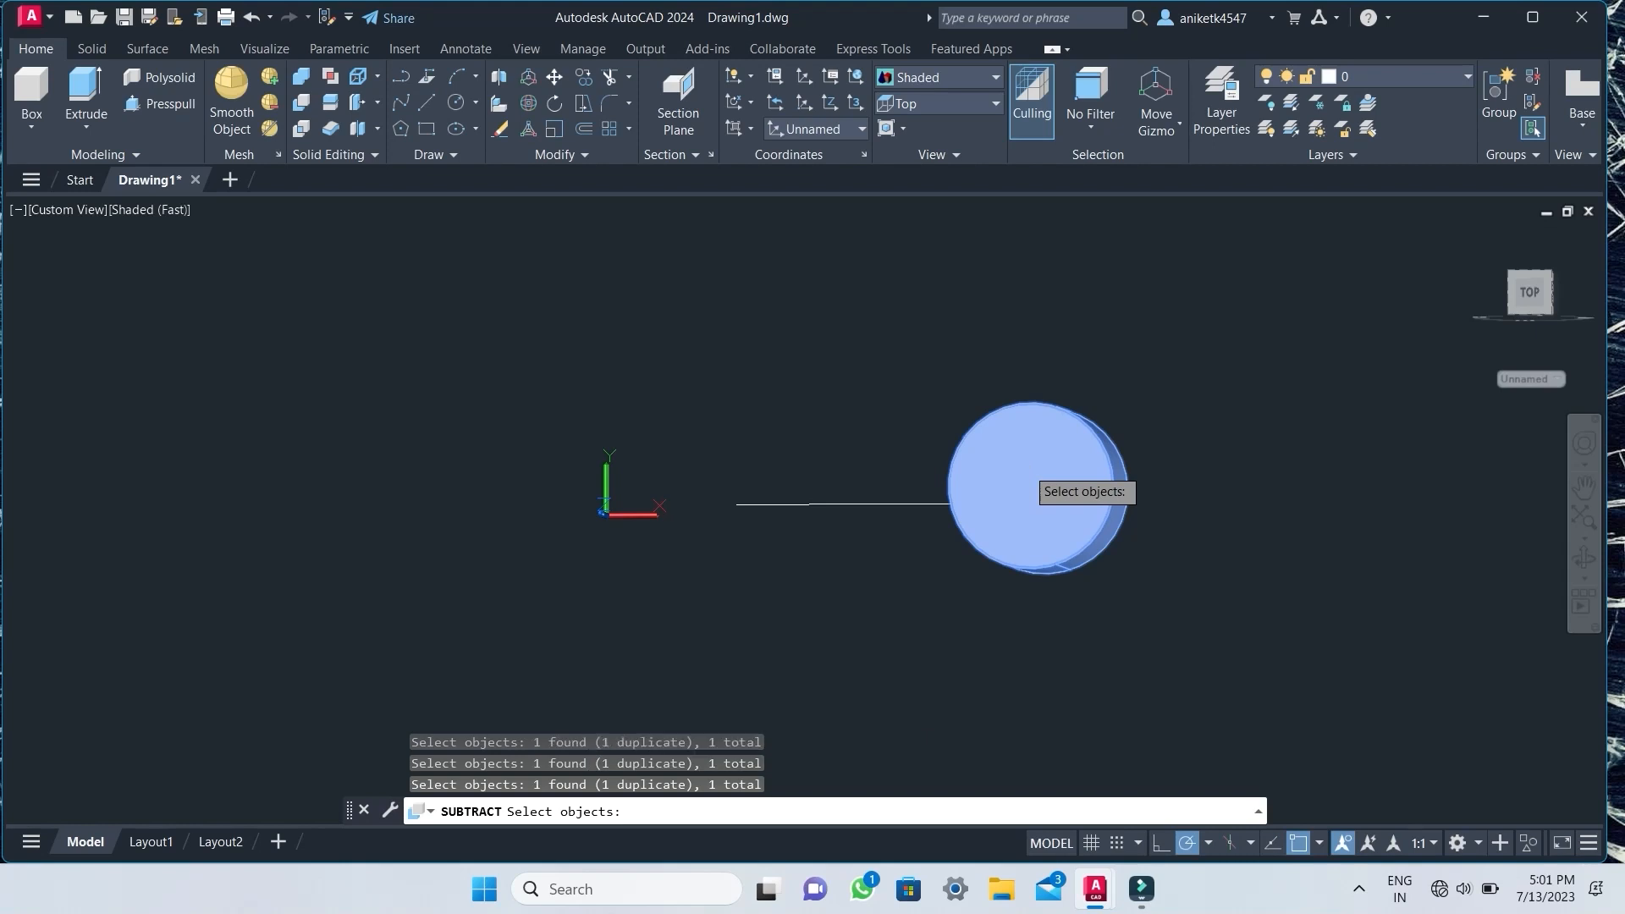
{"action": "key", "text": "Return"}
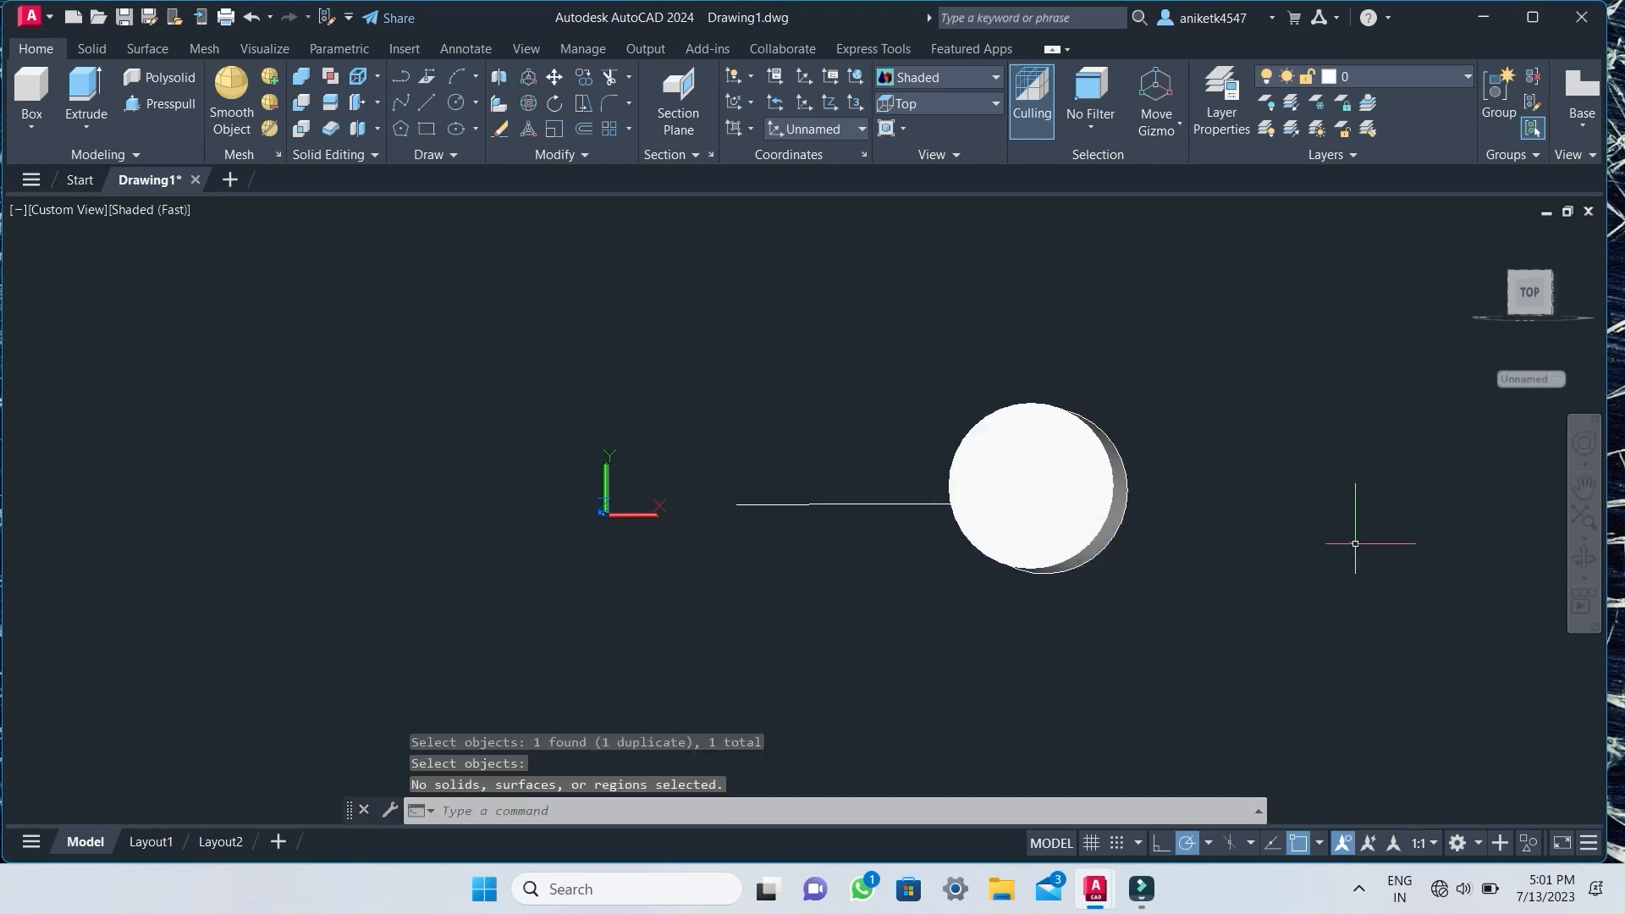
Try the Realistic visual style on the cylinders and return the display to 2D Wireframe.
{"action": "left_click", "coordinate": [1584, 560]}
{"action": "left_click_drag", "start_coordinate": [1480, 575], "coordinate": [1420, 529]}
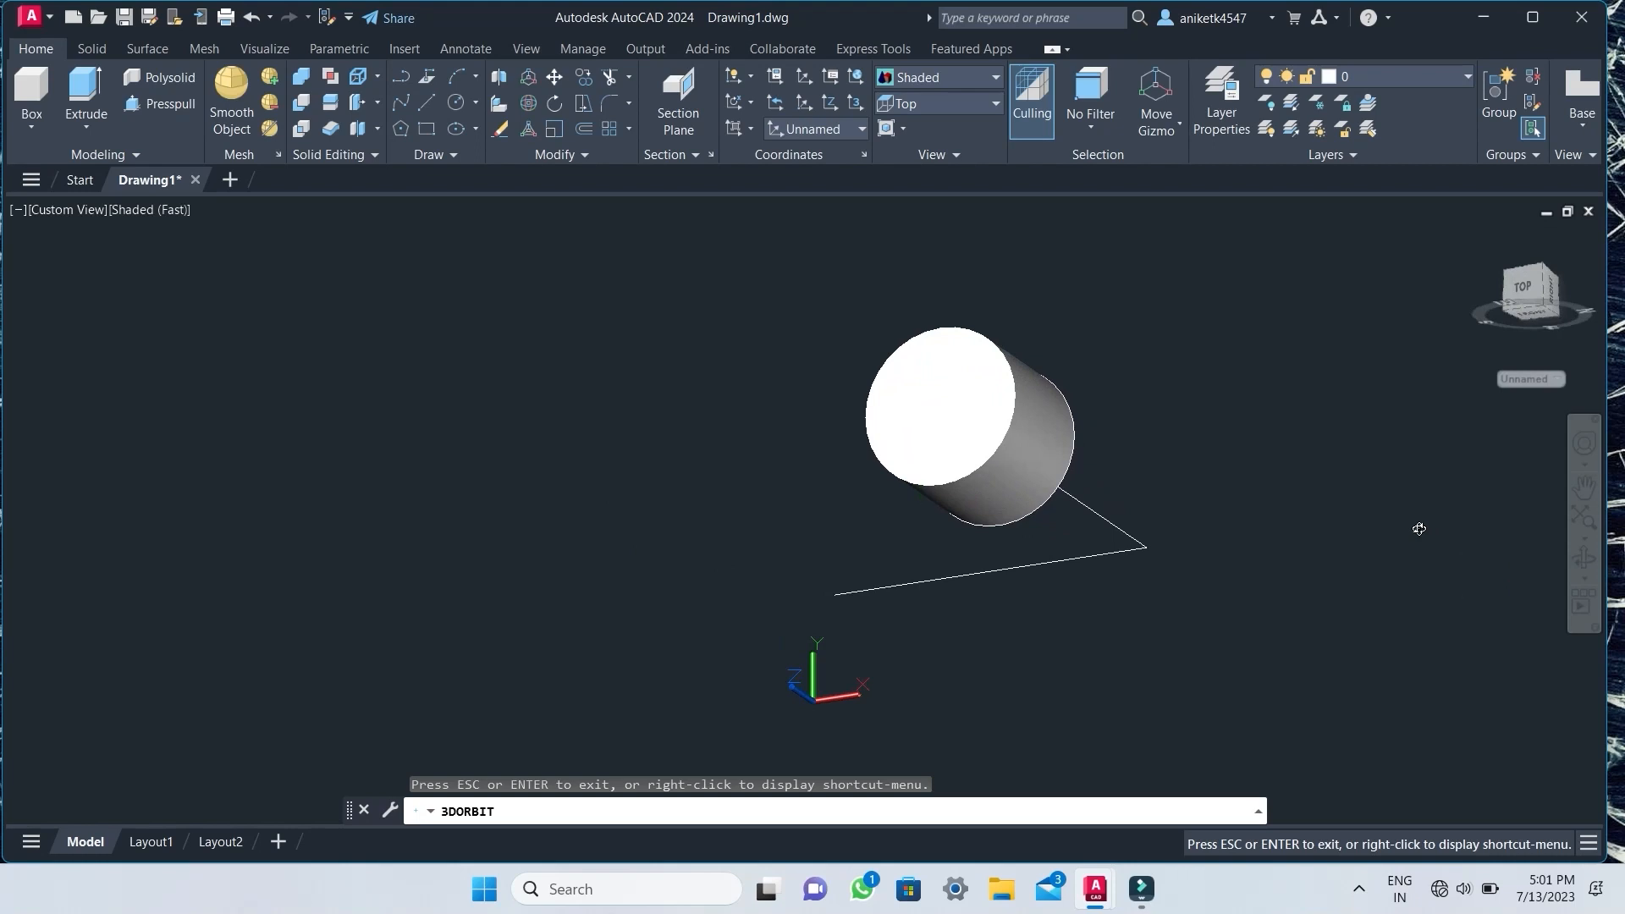
{"action": "left_click", "coordinate": [896, 83]}
{"action": "left_click", "coordinate": [1183, 119]}
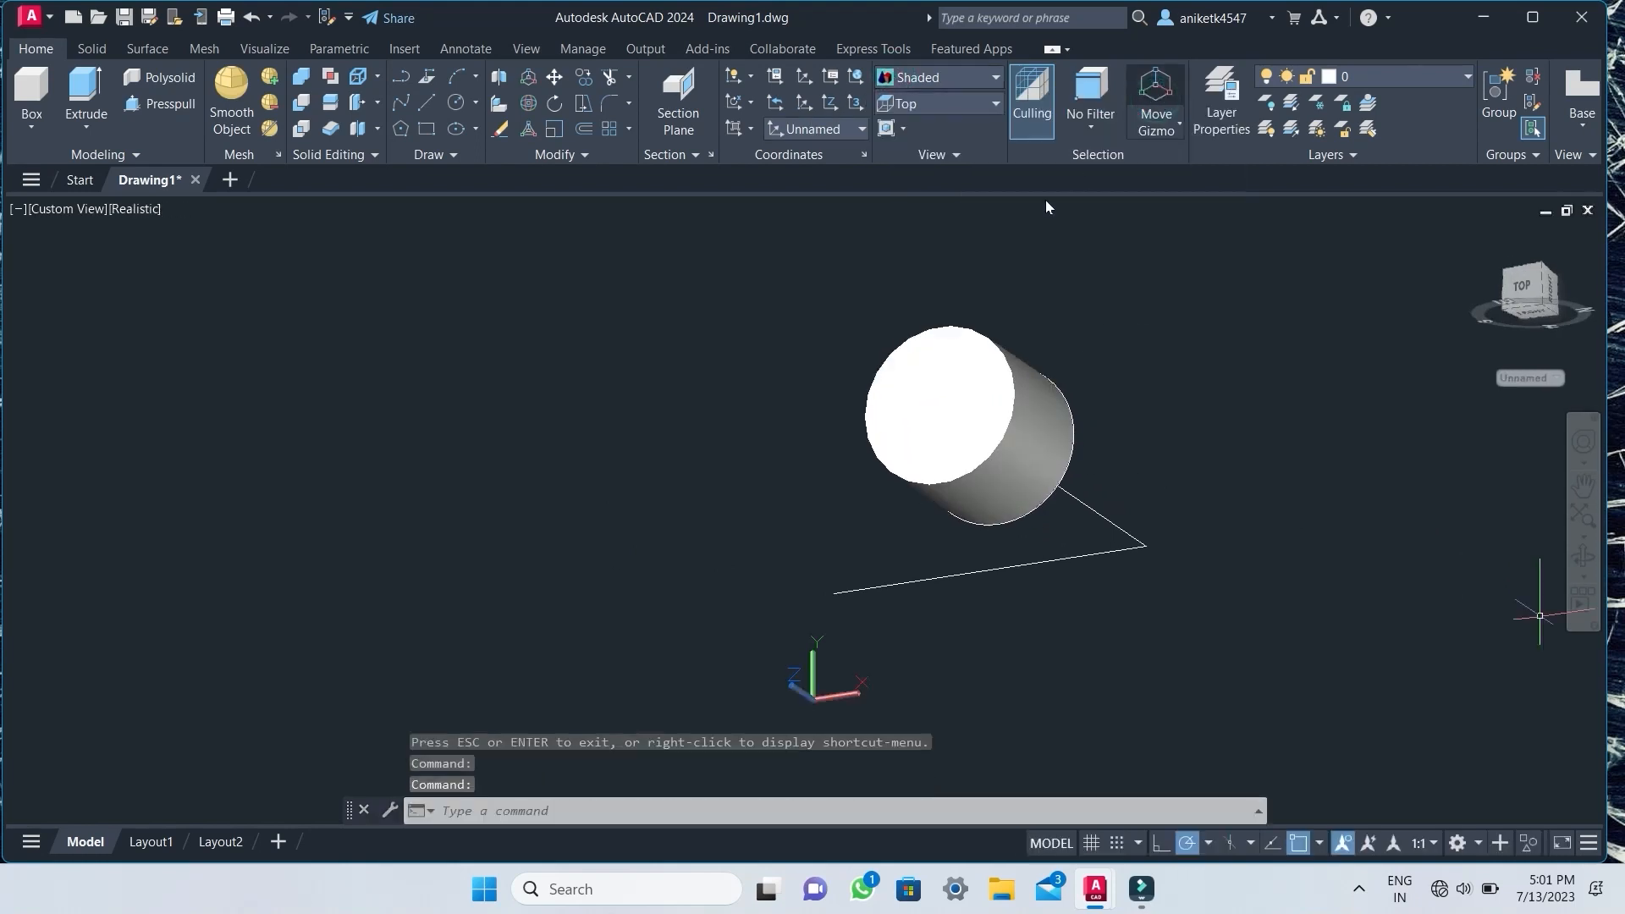
{"action": "left_click", "coordinate": [944, 77]}
{"action": "left_click", "coordinate": [929, 114]}
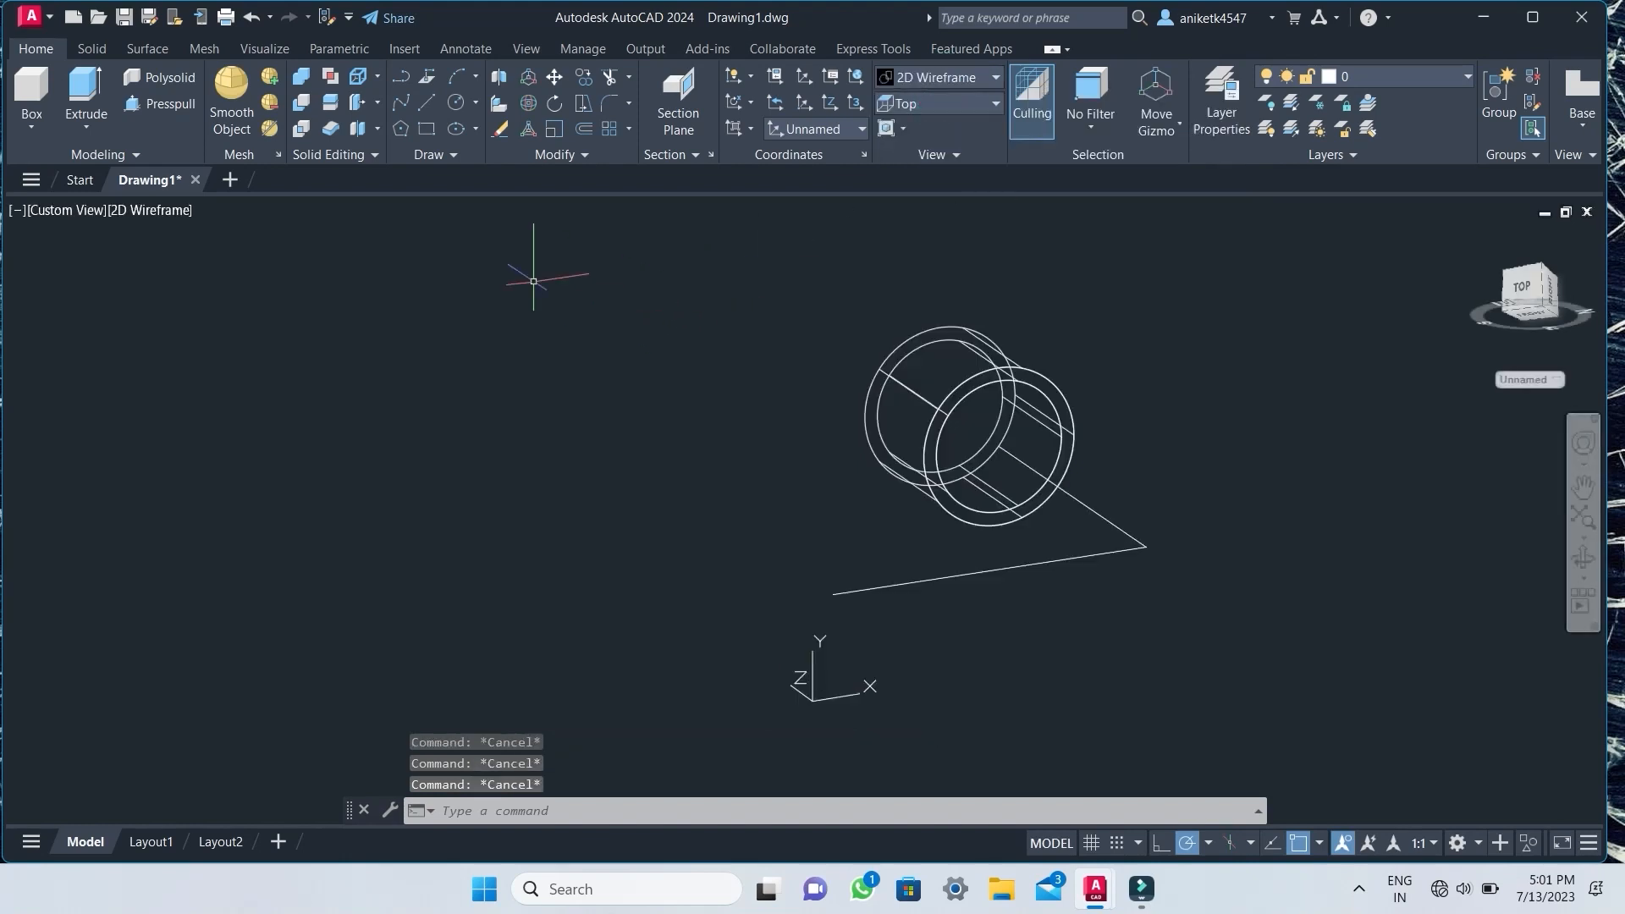
Subtract the inner cylinder from the outer cylinder, picking both on their circular edges in the wireframe.
{"action": "left_click", "coordinate": [932, 329]}
{"action": "key", "text": "Return"}
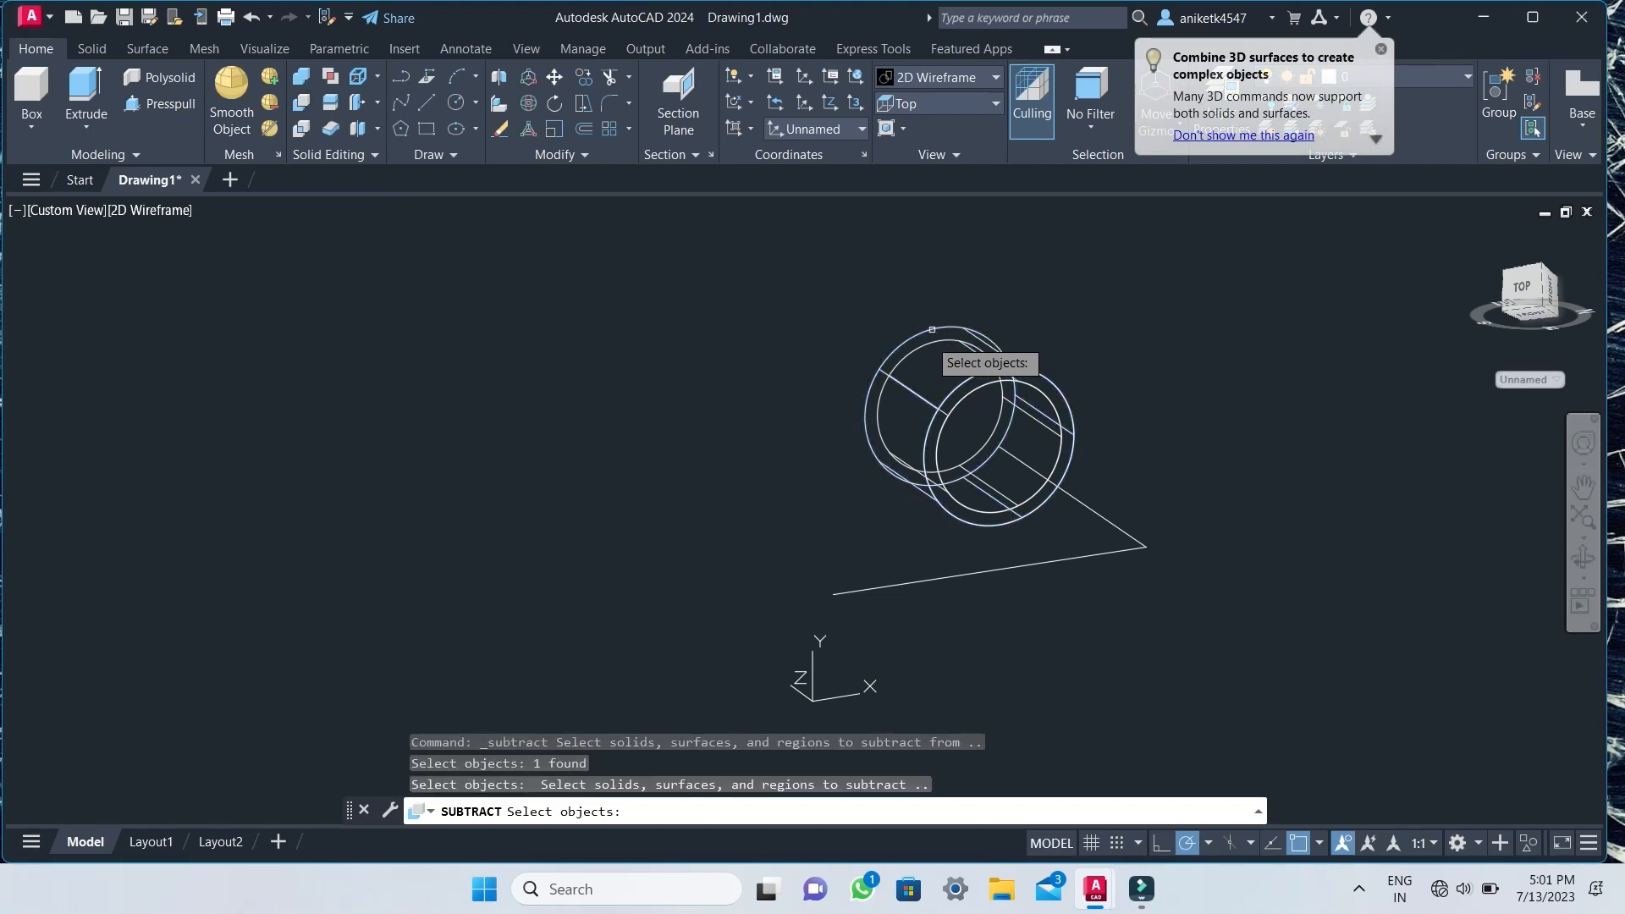
{"action": "left_click", "coordinate": [926, 342]}
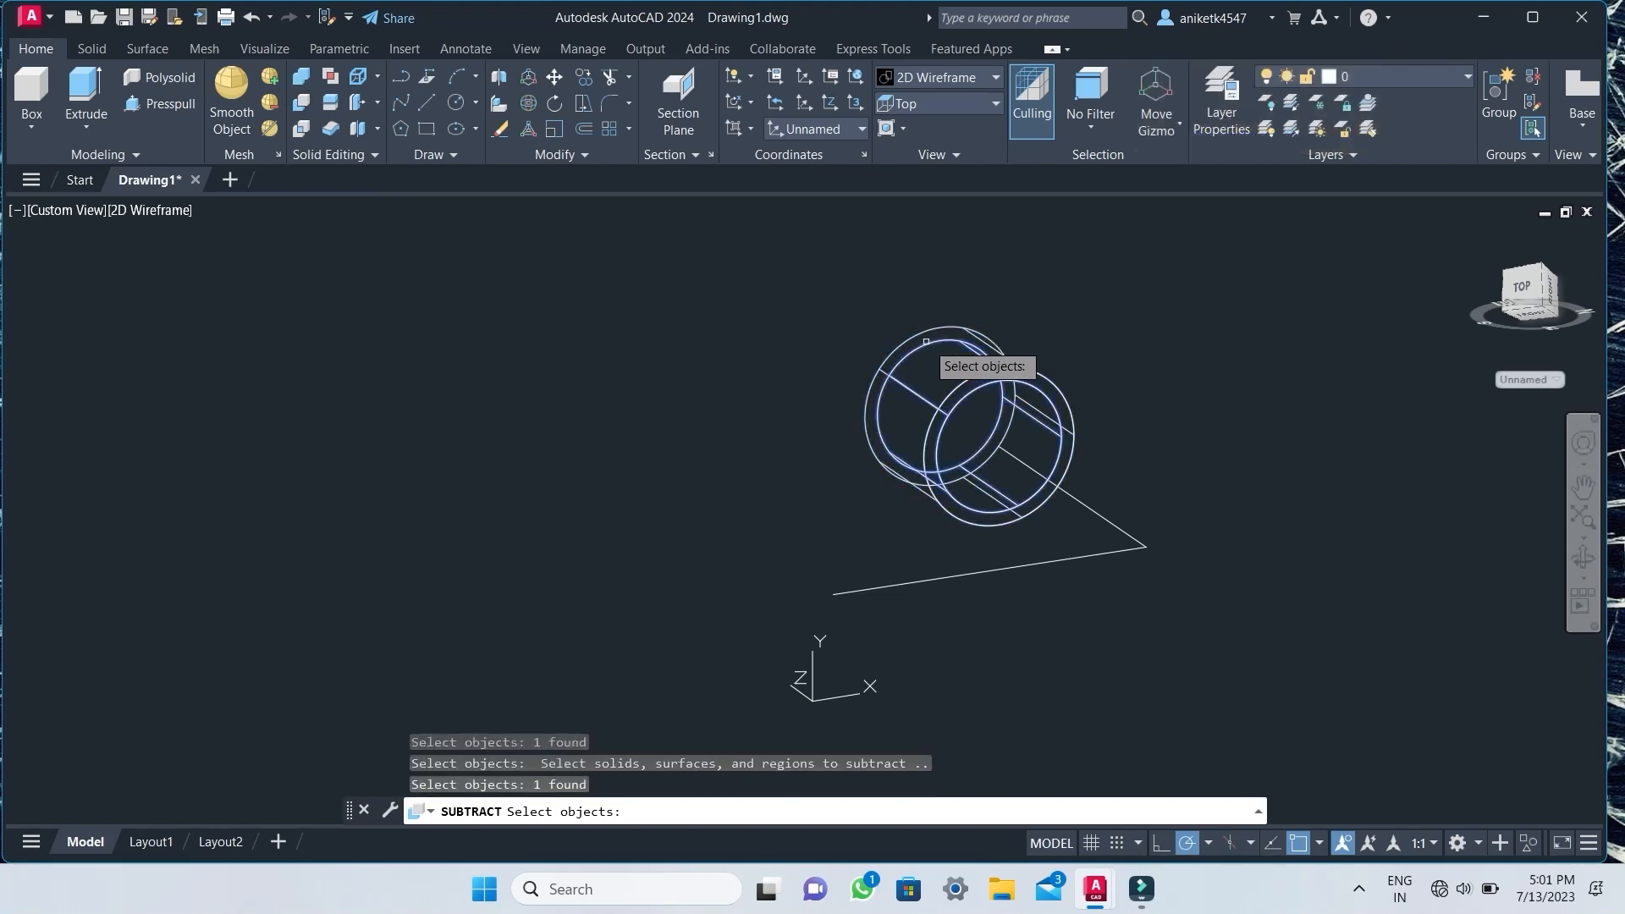
{"action": "key", "text": "Return"}
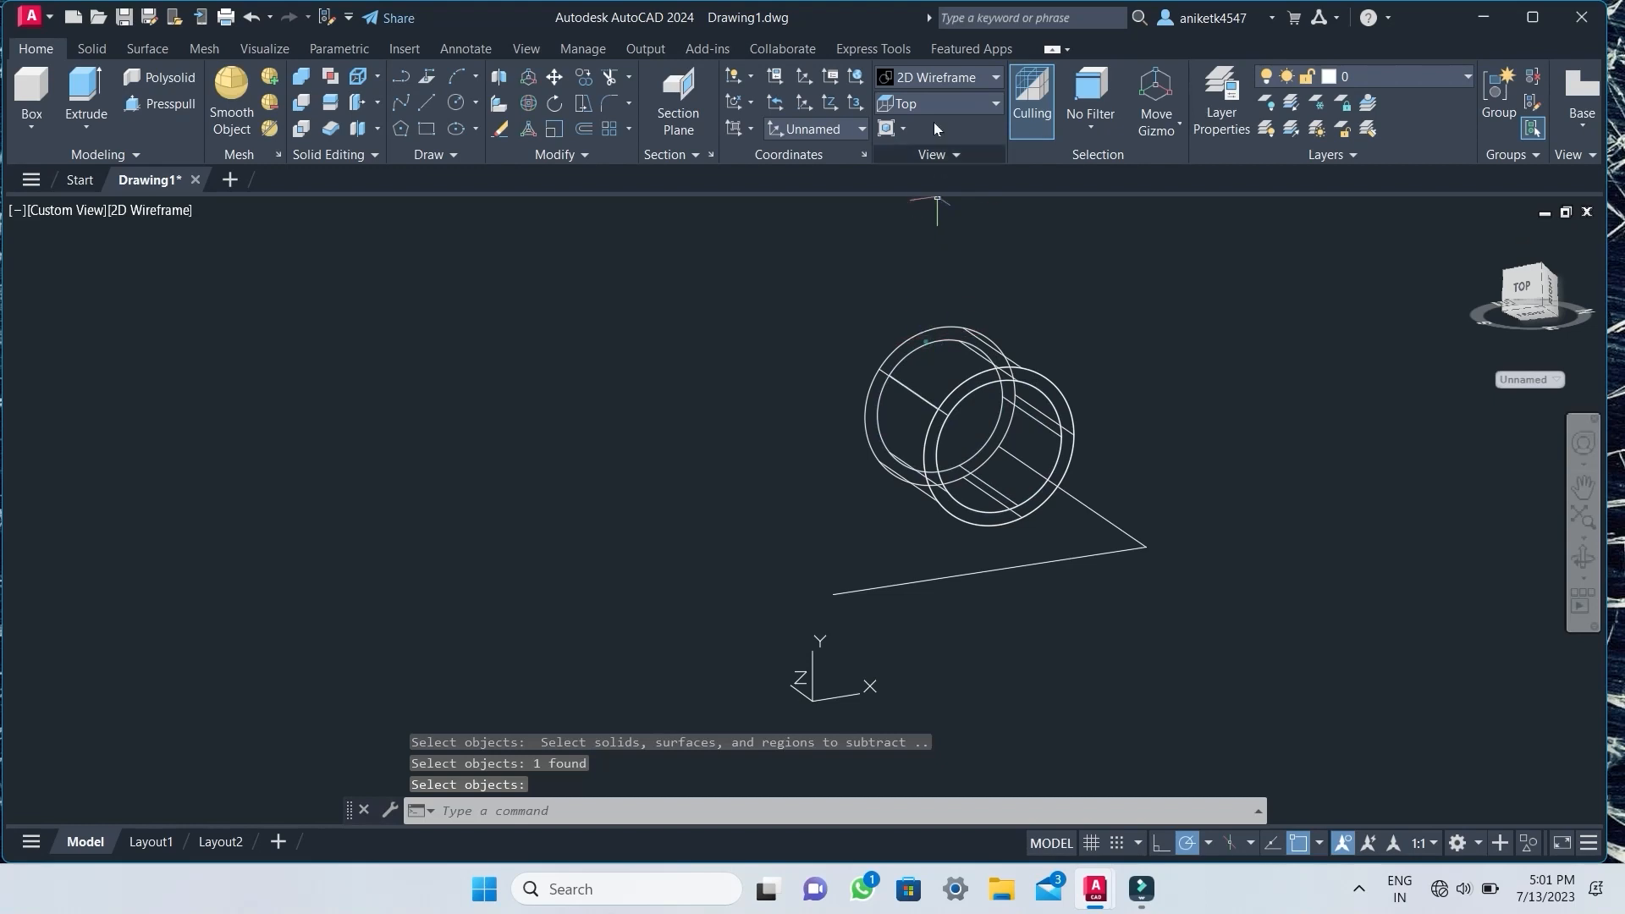
Display the hollow pipe in the Realistic visual style and inspect it from the side.
{"action": "left_click", "coordinate": [937, 78]}
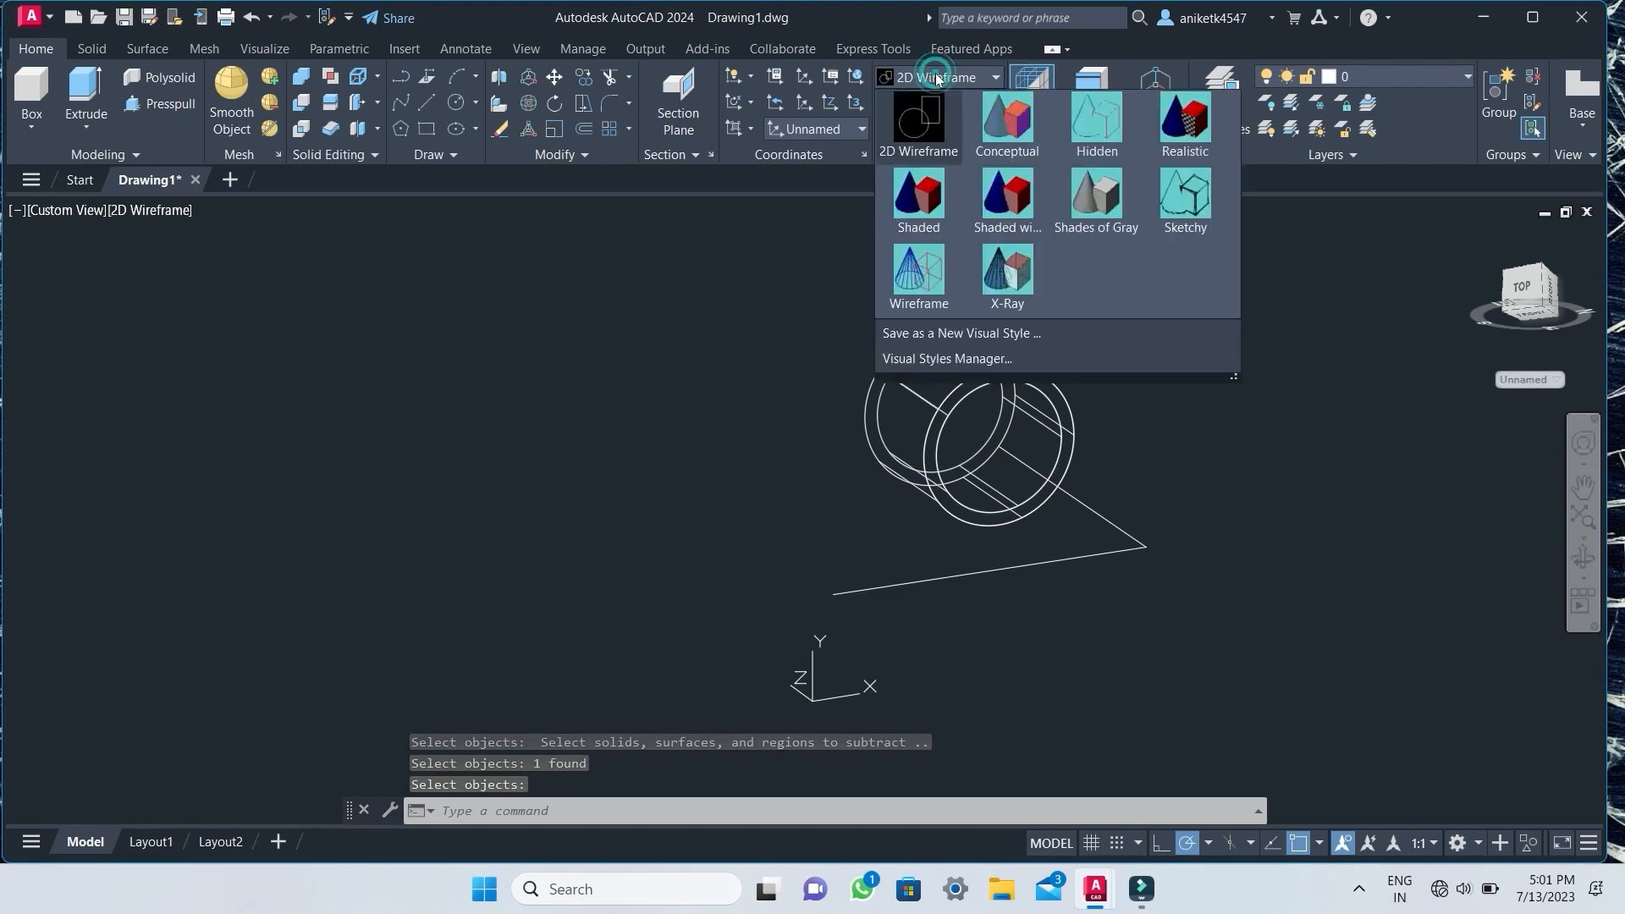
{"action": "left_click", "coordinate": [1181, 125]}
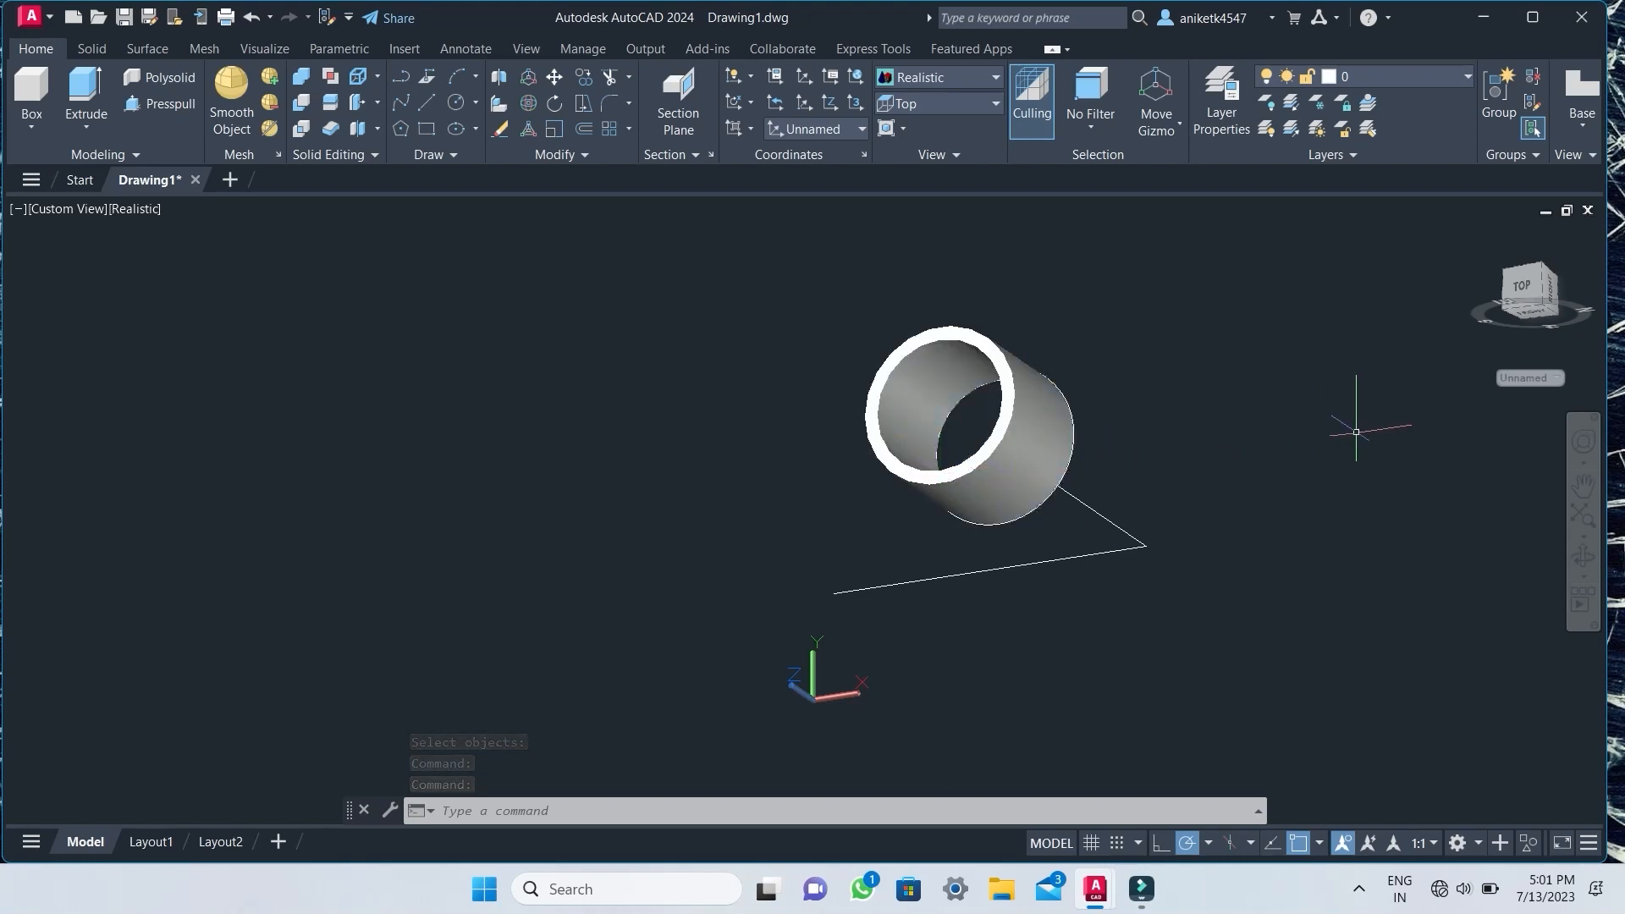
{"action": "left_click", "coordinate": [1584, 558]}
{"action": "left_click_drag", "start_coordinate": [1269, 381], "coordinate": [1084, 537]}
{"action": "key", "text": "Escape"}
{"action": "mouse_move", "coordinate": [859, 515]}
{"action": "left_mouse_down"}
{"action": "mouse_move", "coordinate": [826, 508]}
{"action": "mouse_move", "coordinate": [674, 587]}
{"action": "left_mouse_up"}
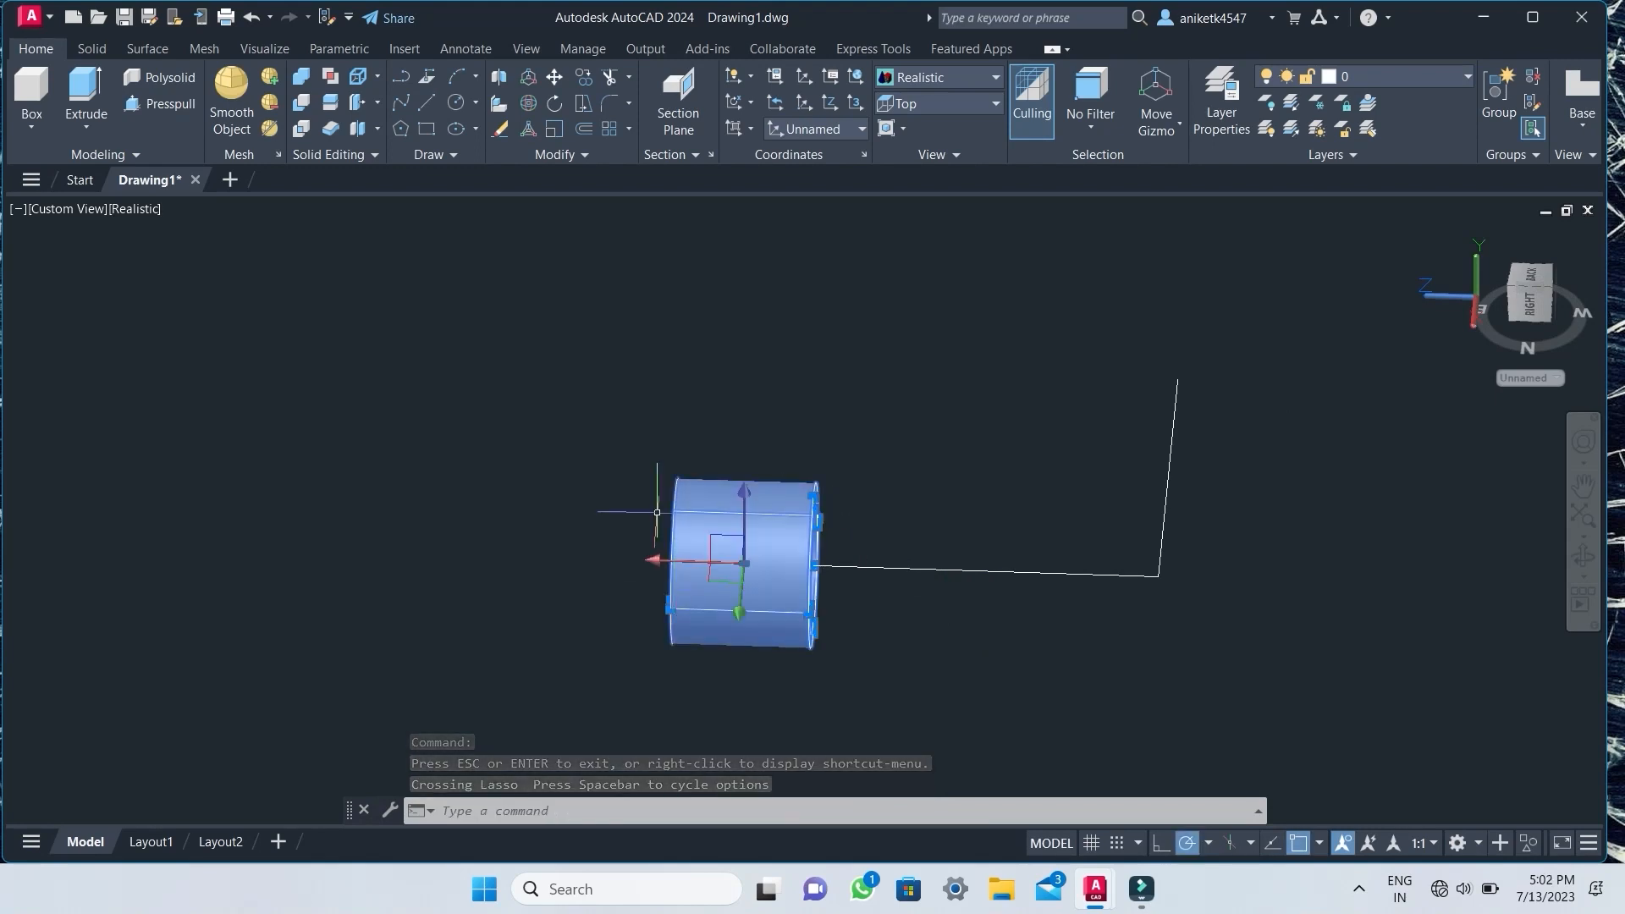
{"action": "key", "text": "Escape"}
Try to mirror the pipe with both mirror line points at the corner where the two lines meet, erasing the source object.
{"action": "type", "text": "mi"}
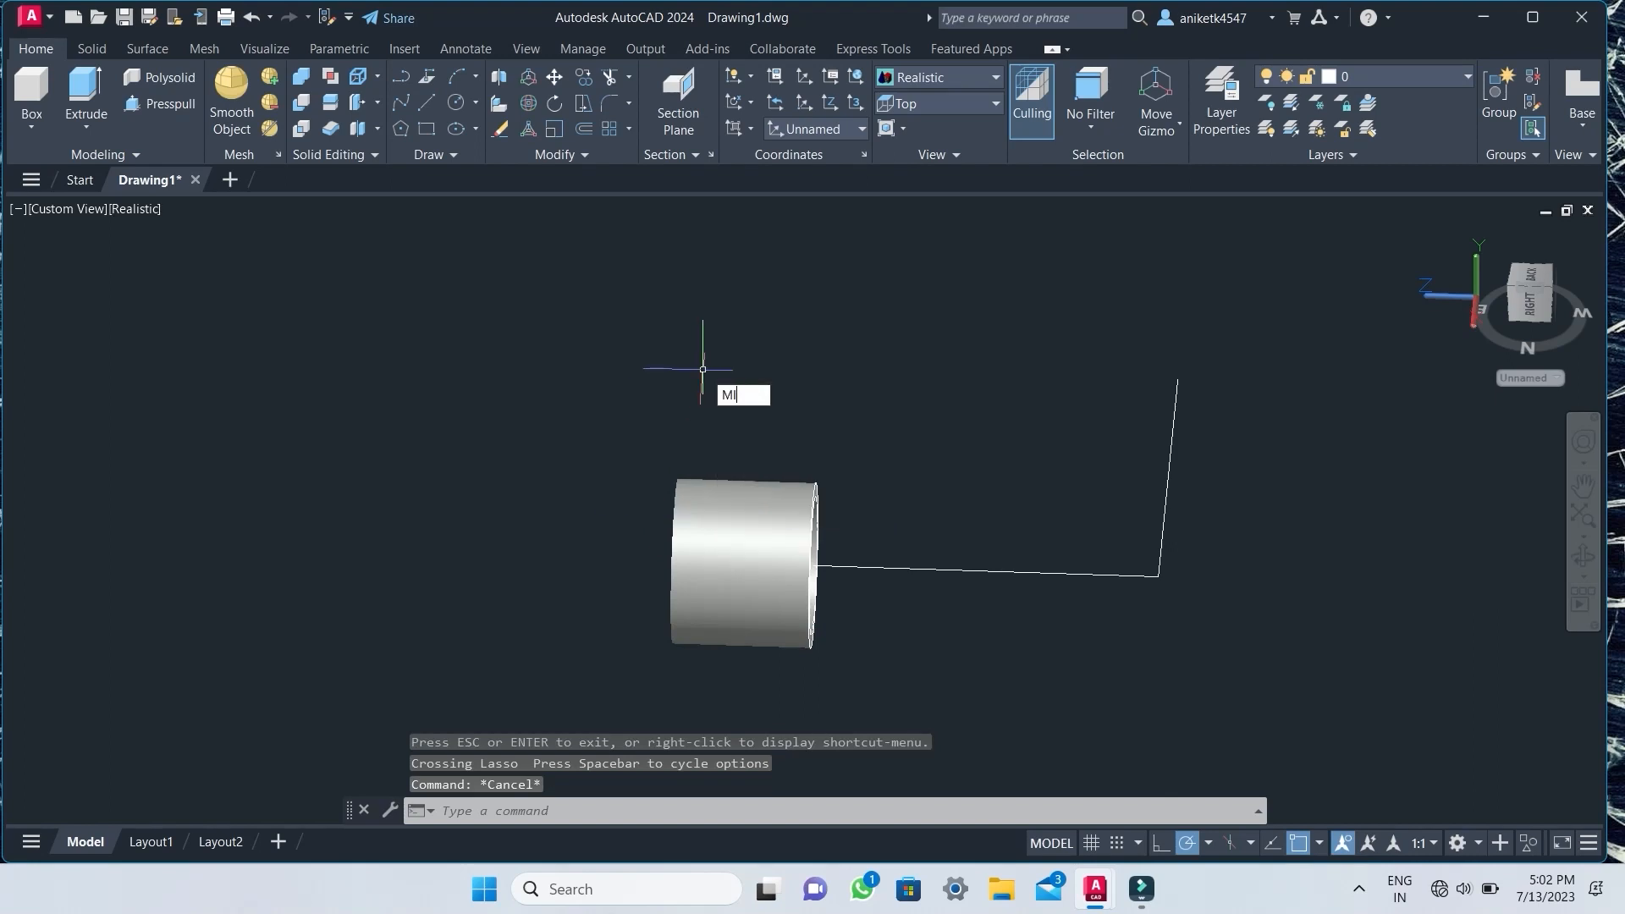
{"action": "key", "text": "Return"}
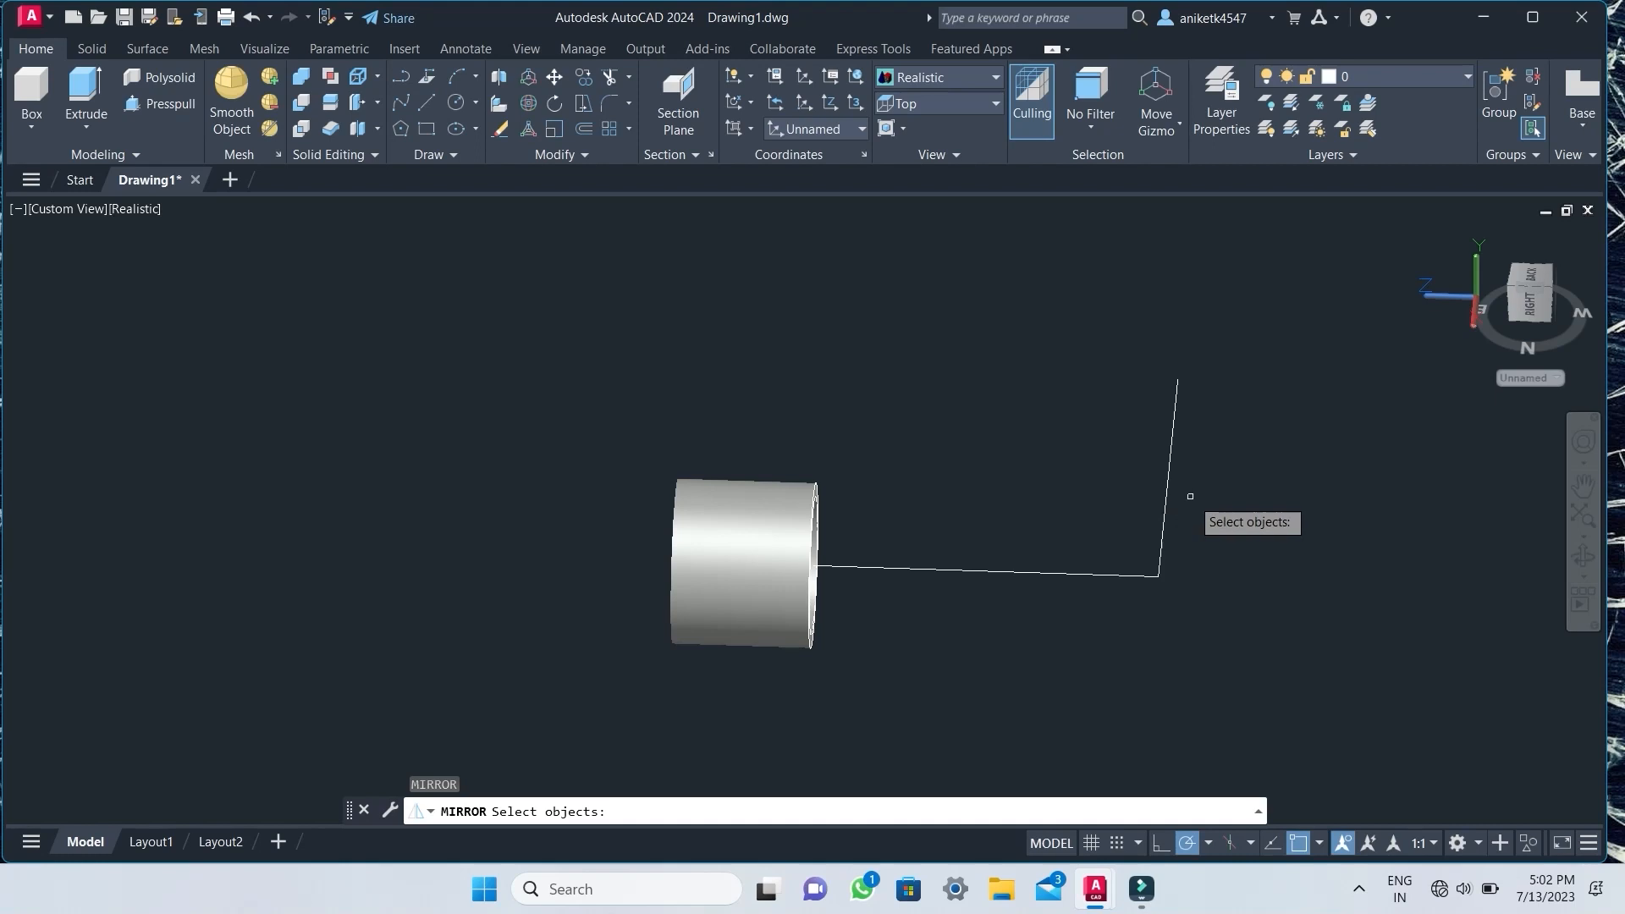
{"action": "mouse_move", "coordinate": [832, 436]}
{"action": "left_mouse_down"}
{"action": "mouse_move", "coordinate": [671, 541]}
{"action": "mouse_move", "coordinate": [684, 611]}
{"action": "left_mouse_up"}
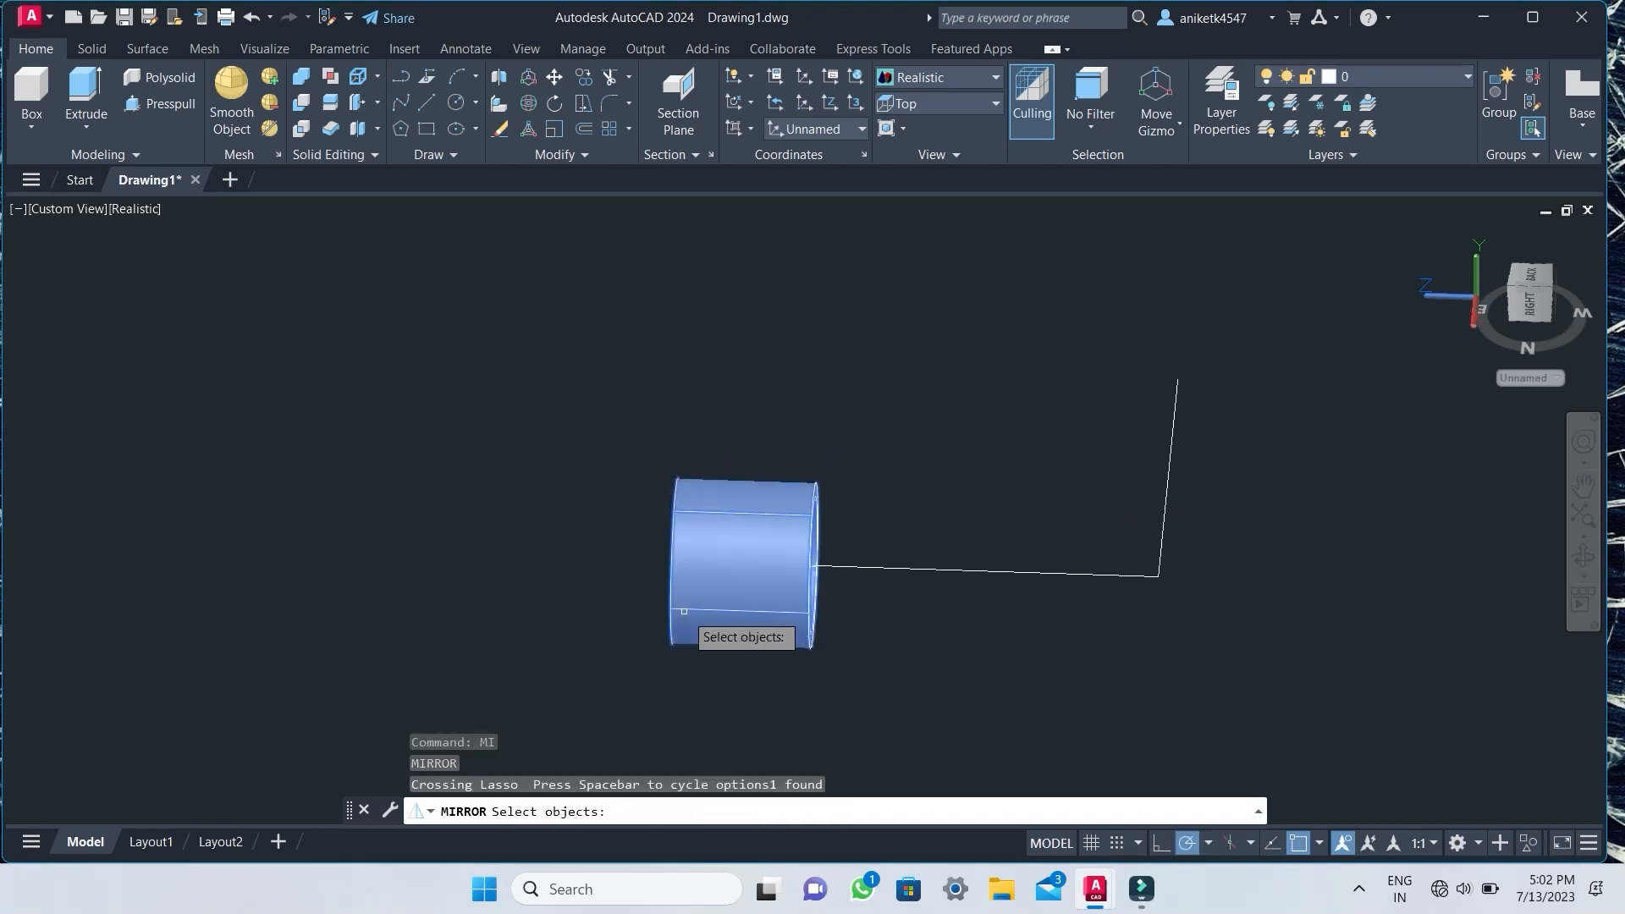
{"action": "key", "text": "Return"}
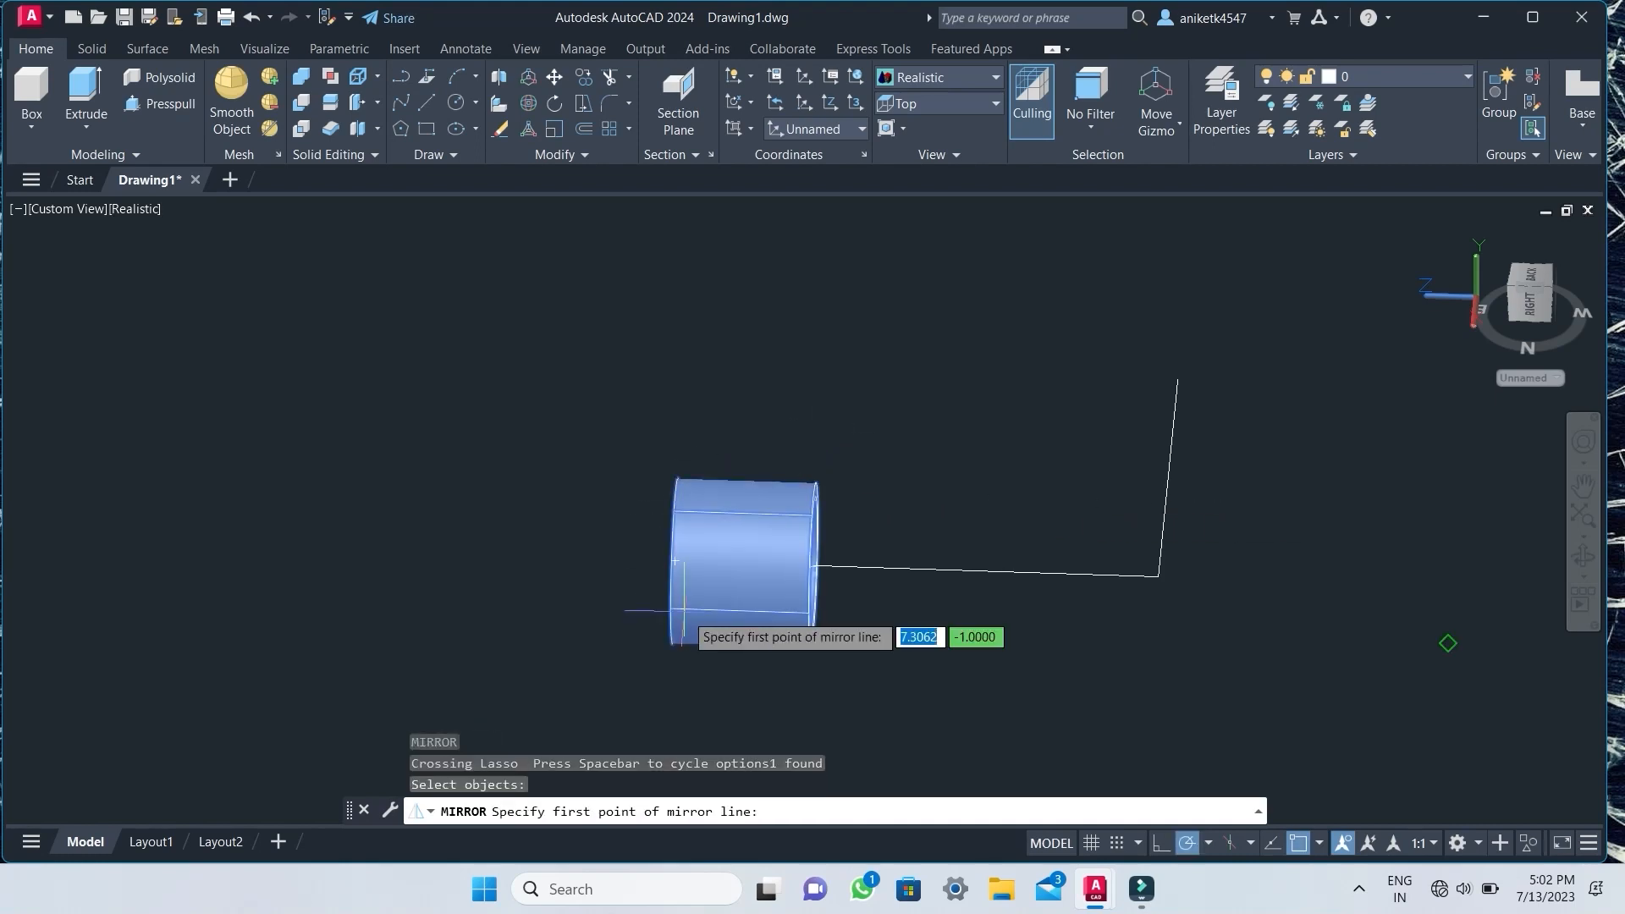
{"action": "left_click", "coordinate": [1158, 576]}
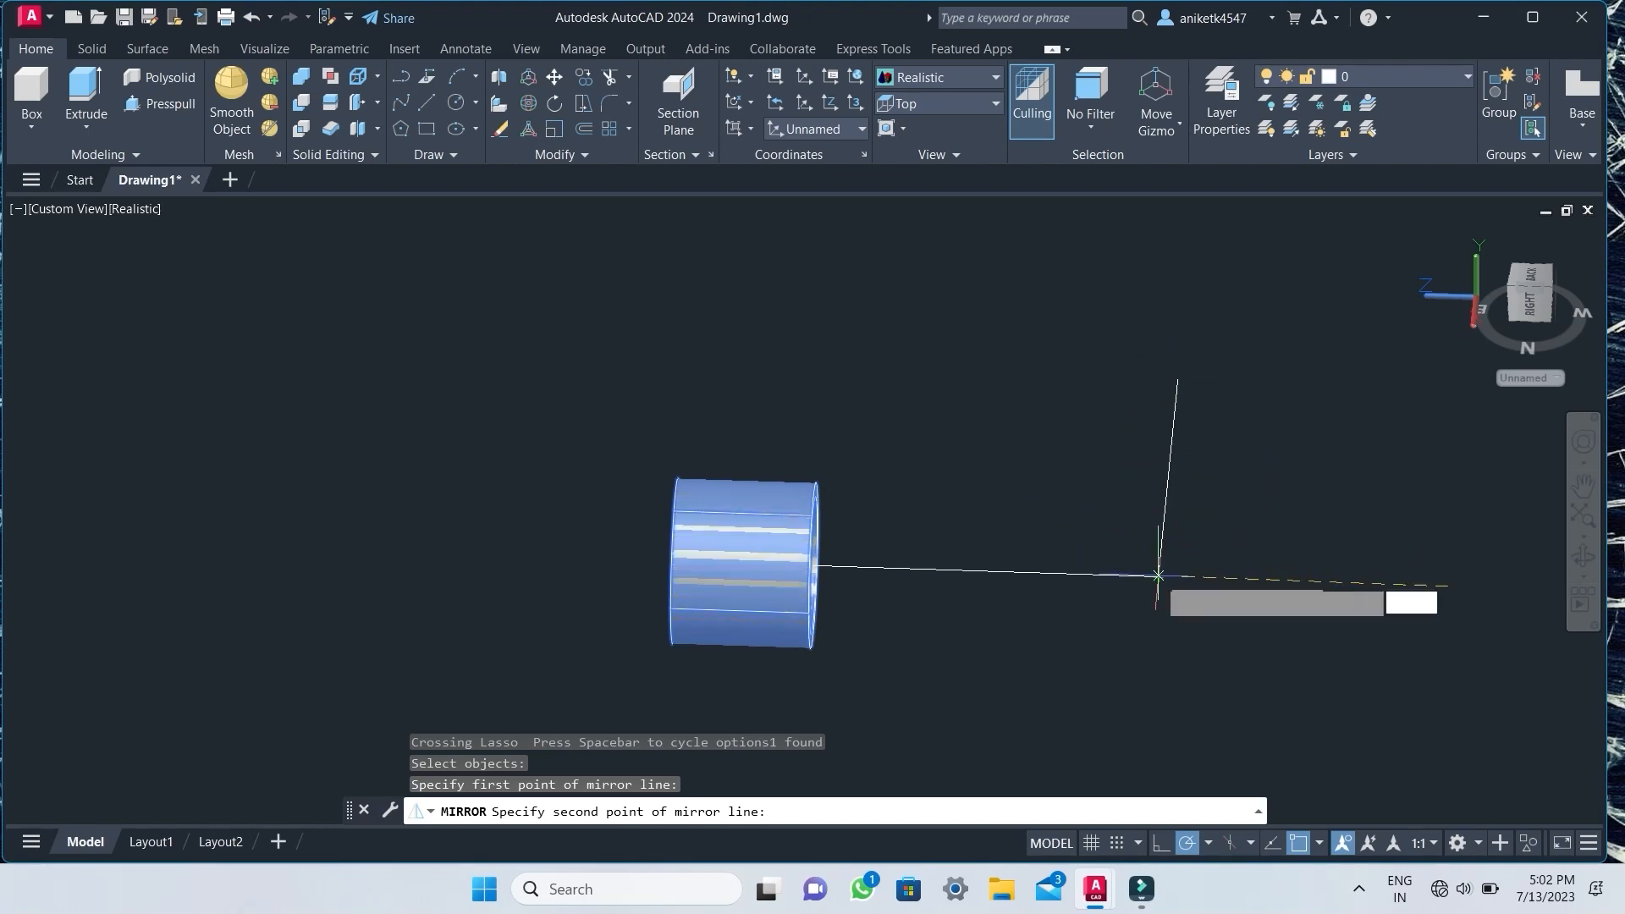
{"action": "left_click", "coordinate": [1157, 577]}
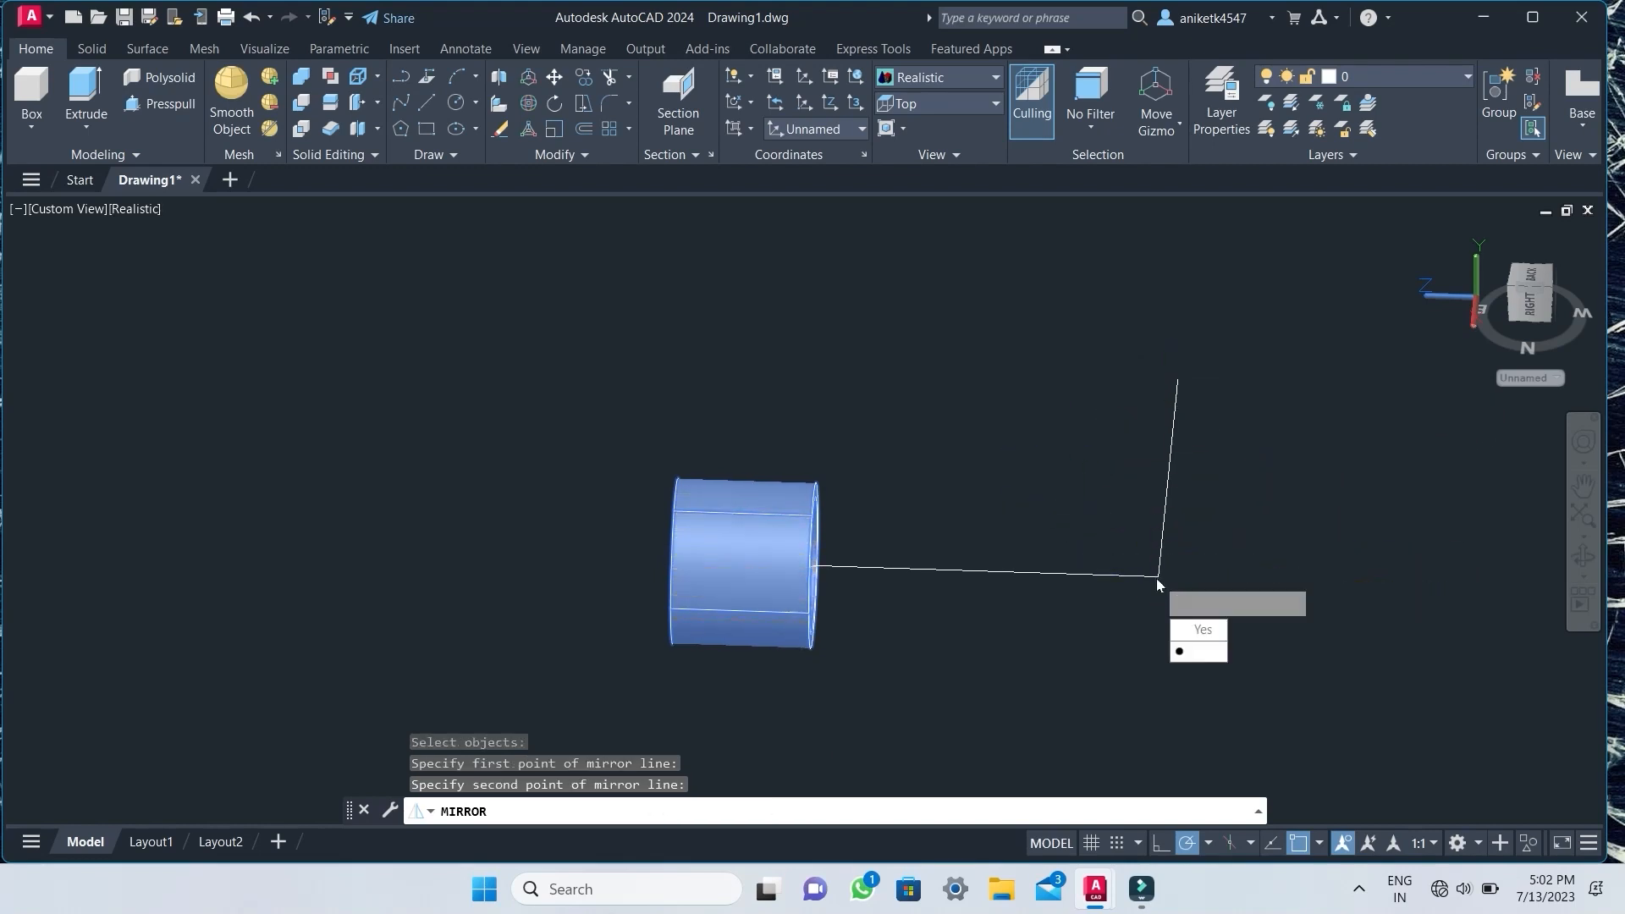
{"action": "left_click", "coordinate": [1189, 637]}
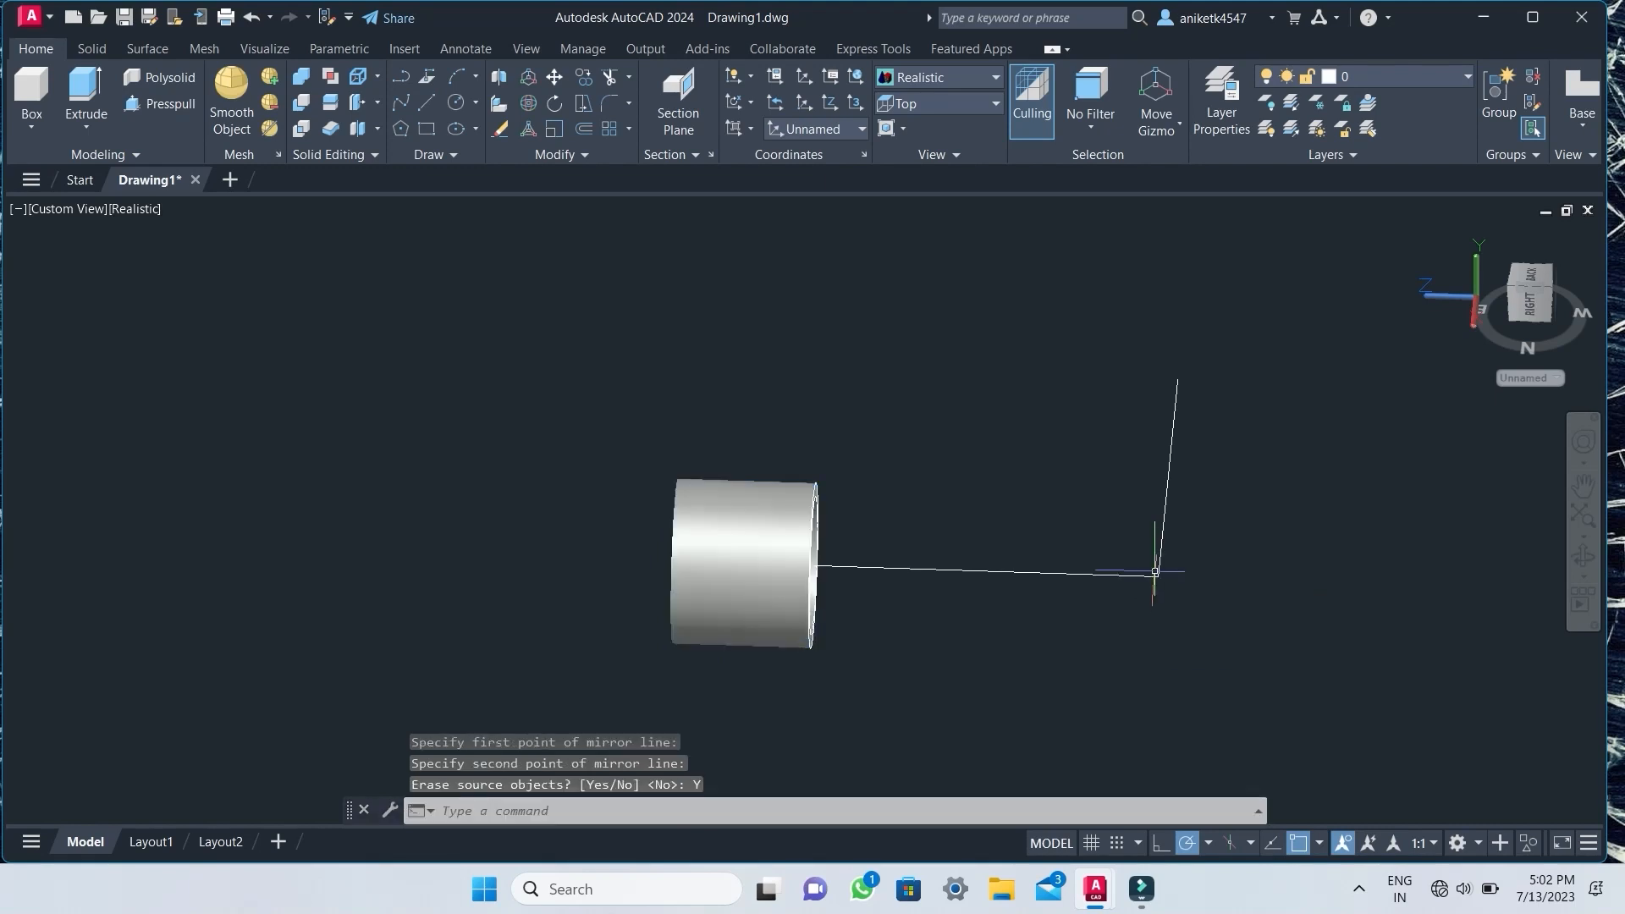
Return the display of the pipe and lines to the 2D Wireframe visual style.
{"action": "left_click", "coordinate": [1583, 554]}
{"action": "left_click_drag", "start_coordinate": [1425, 464], "coordinate": [1242, 471]}
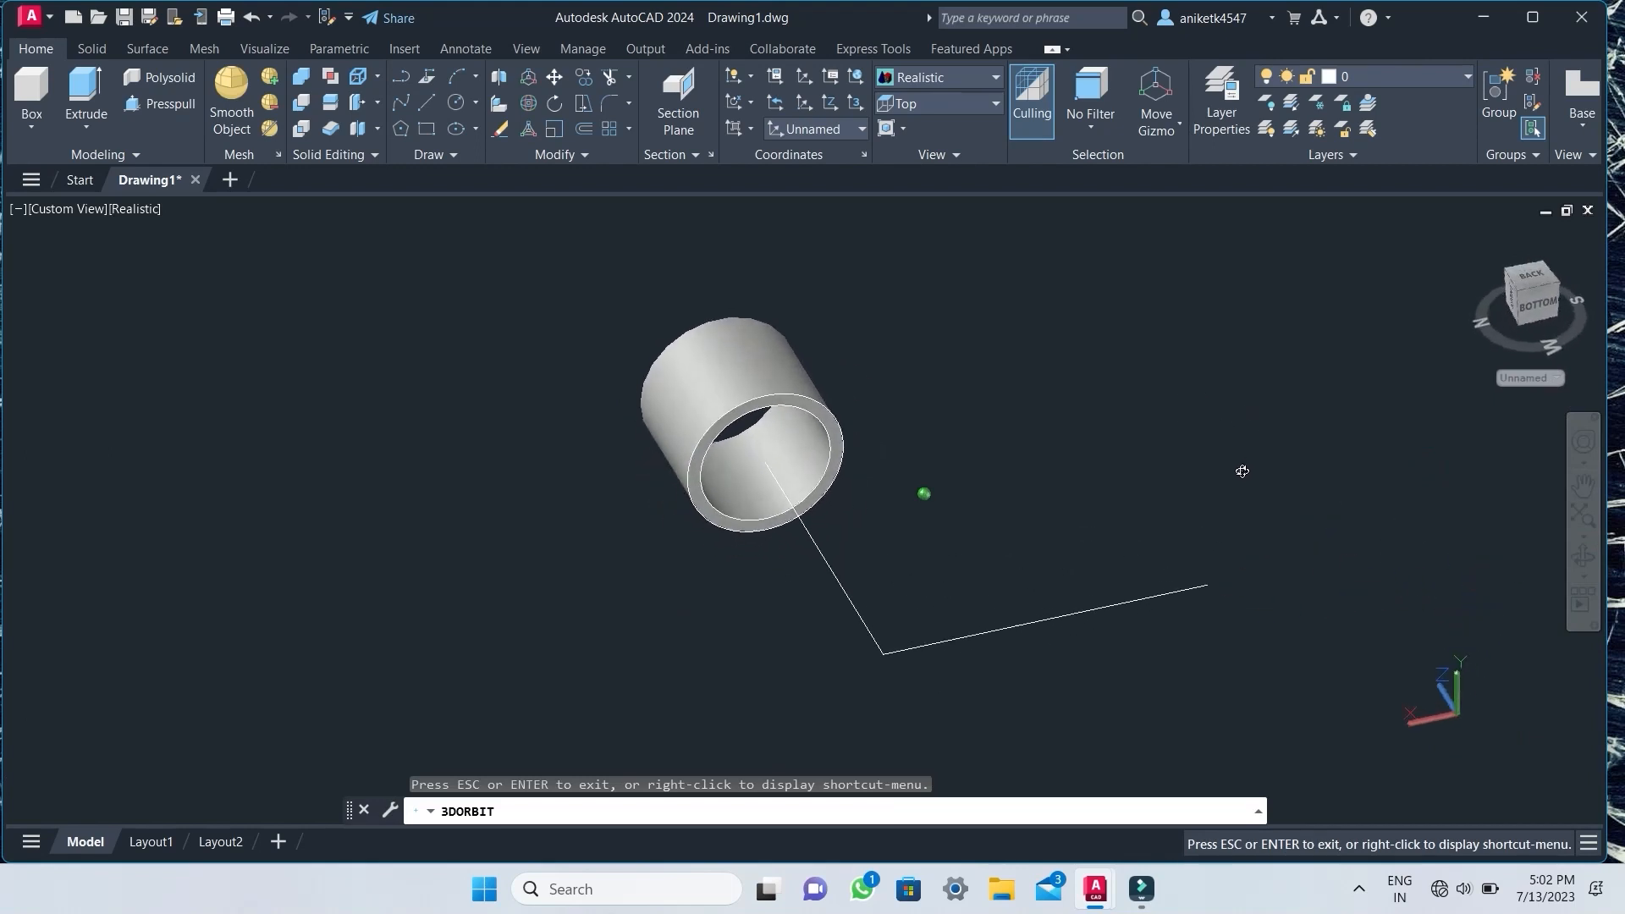
{"action": "key", "text": "Escape"}
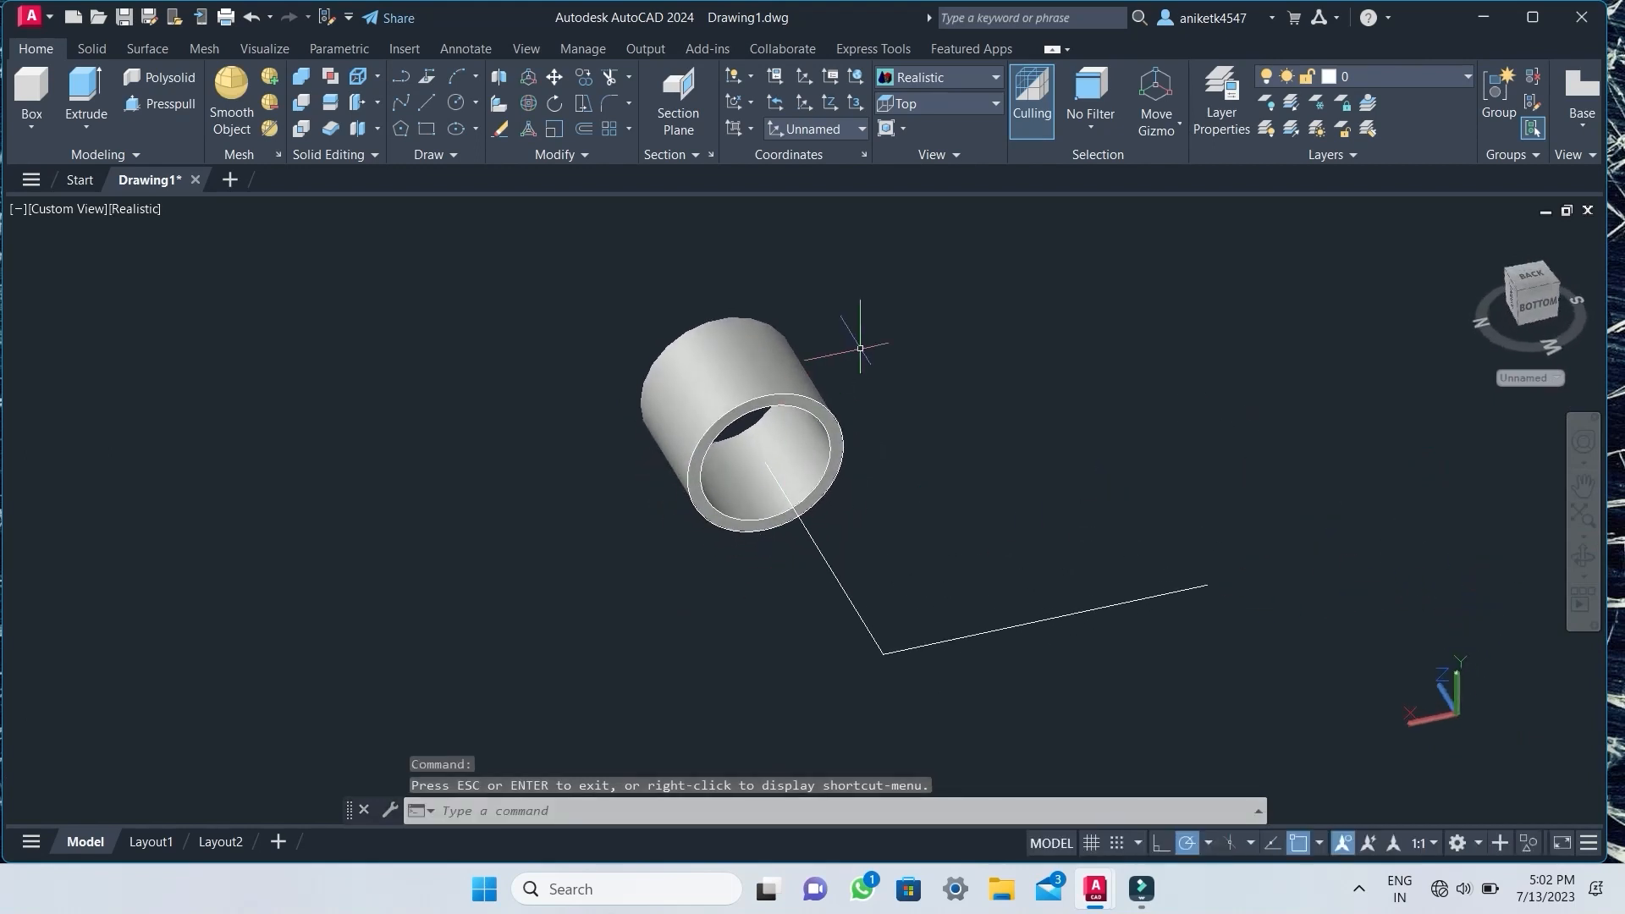
{"action": "left_click", "coordinate": [934, 78]}
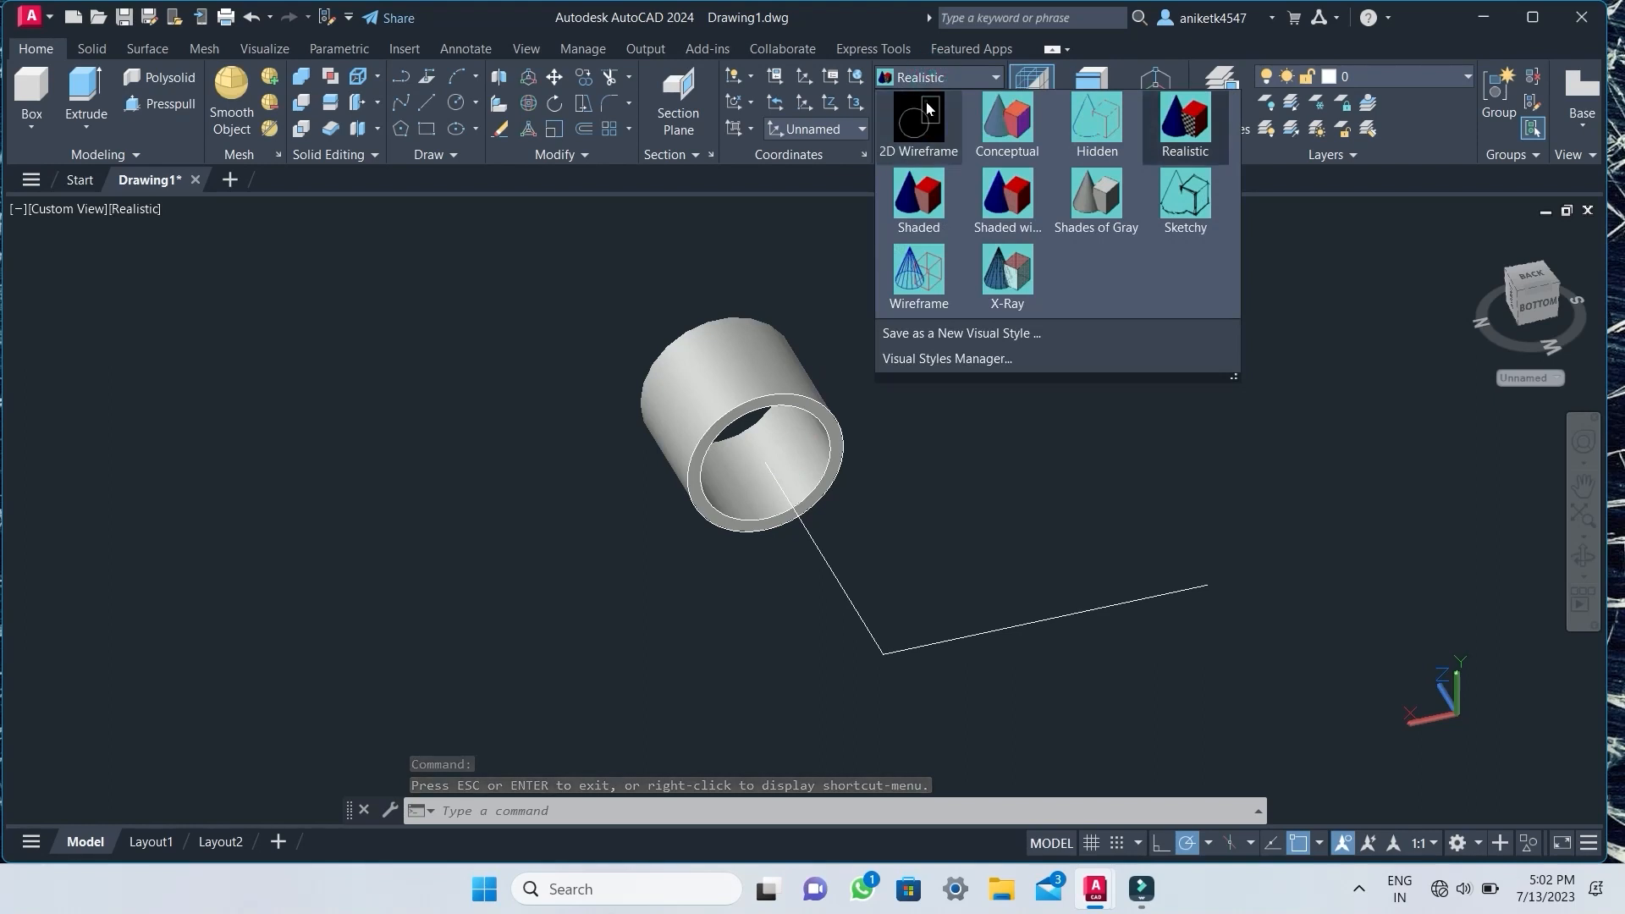
{"action": "left_click", "coordinate": [915, 118]}
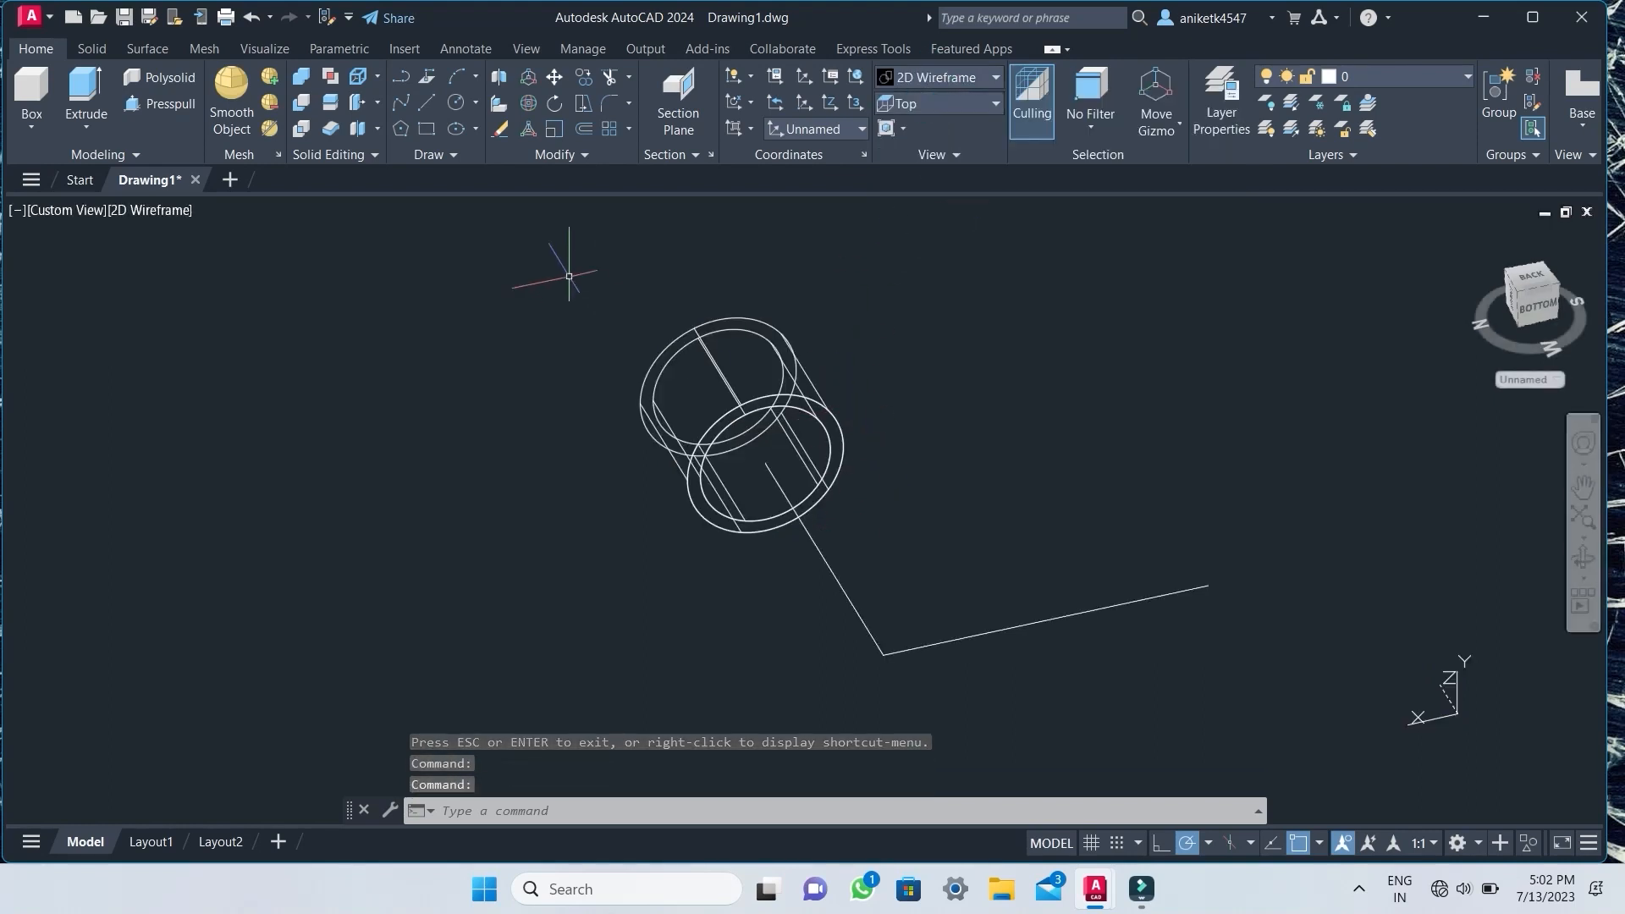
{"action": "left_click", "coordinate": [564, 154]}
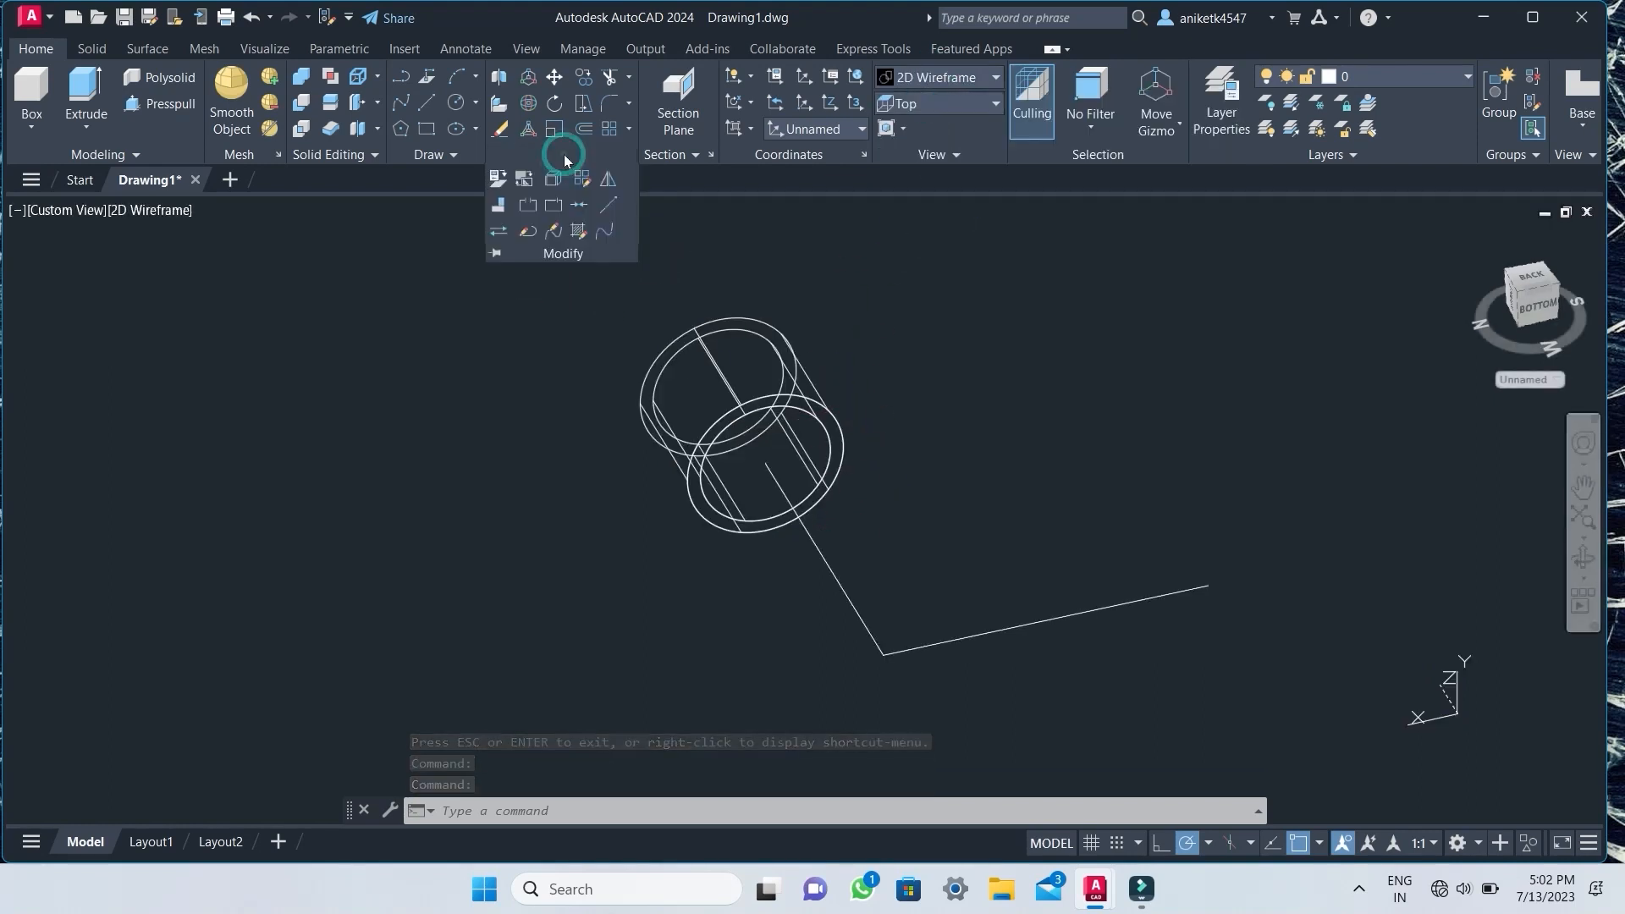
{"action": "left_click", "coordinate": [610, 180]}
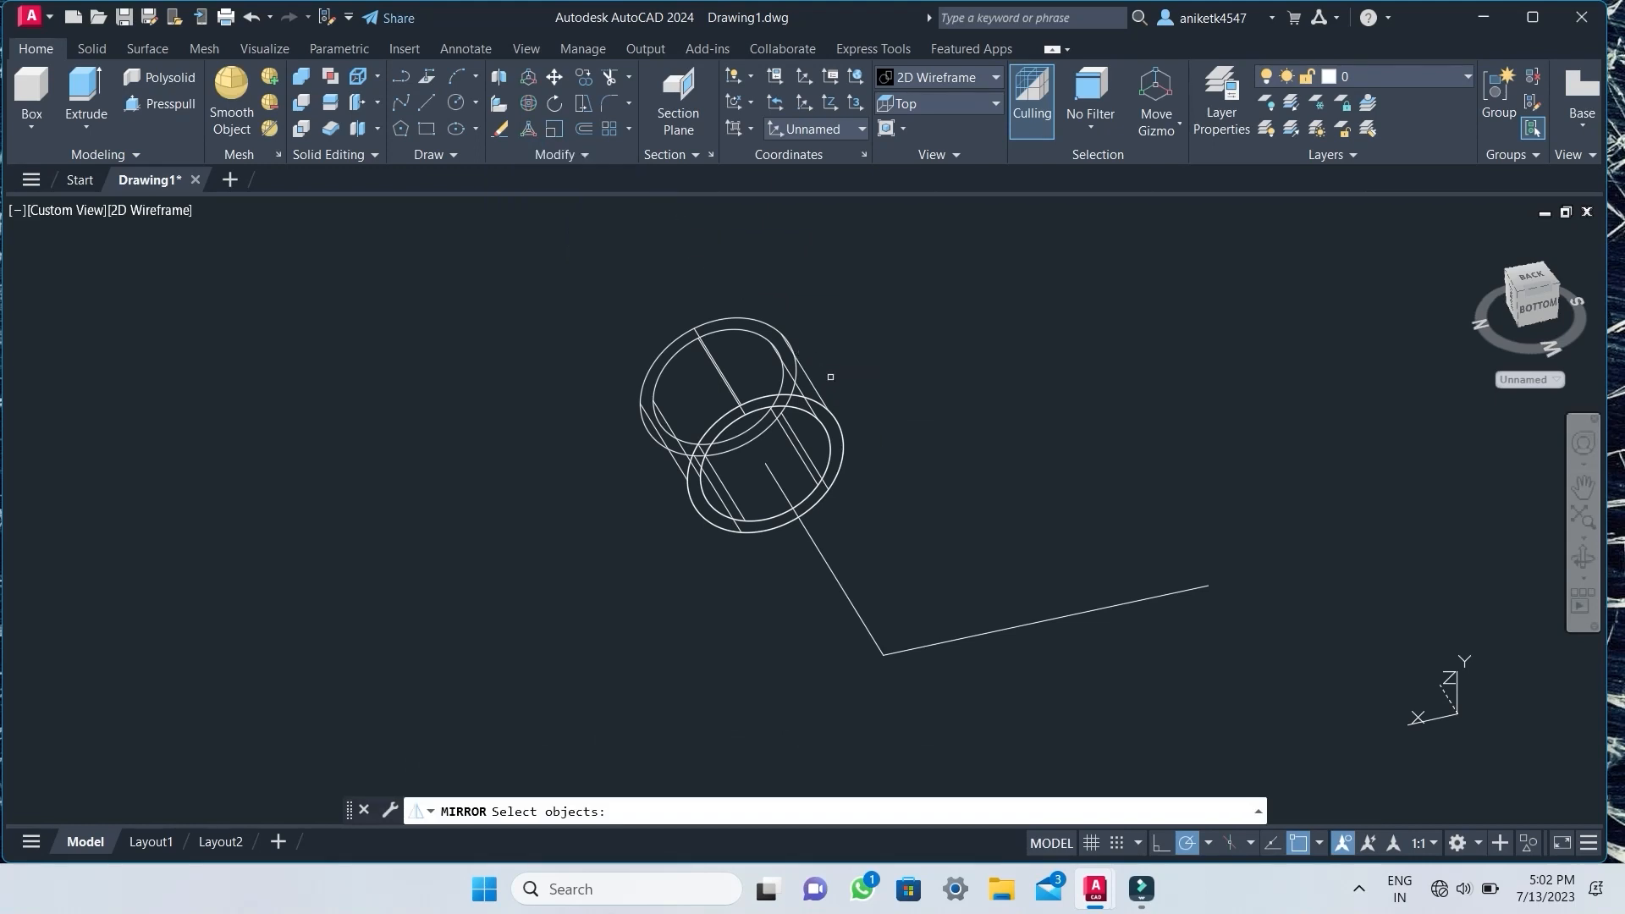
{"action": "left_click", "coordinate": [828, 413]}
{"action": "key", "text": "Return"}
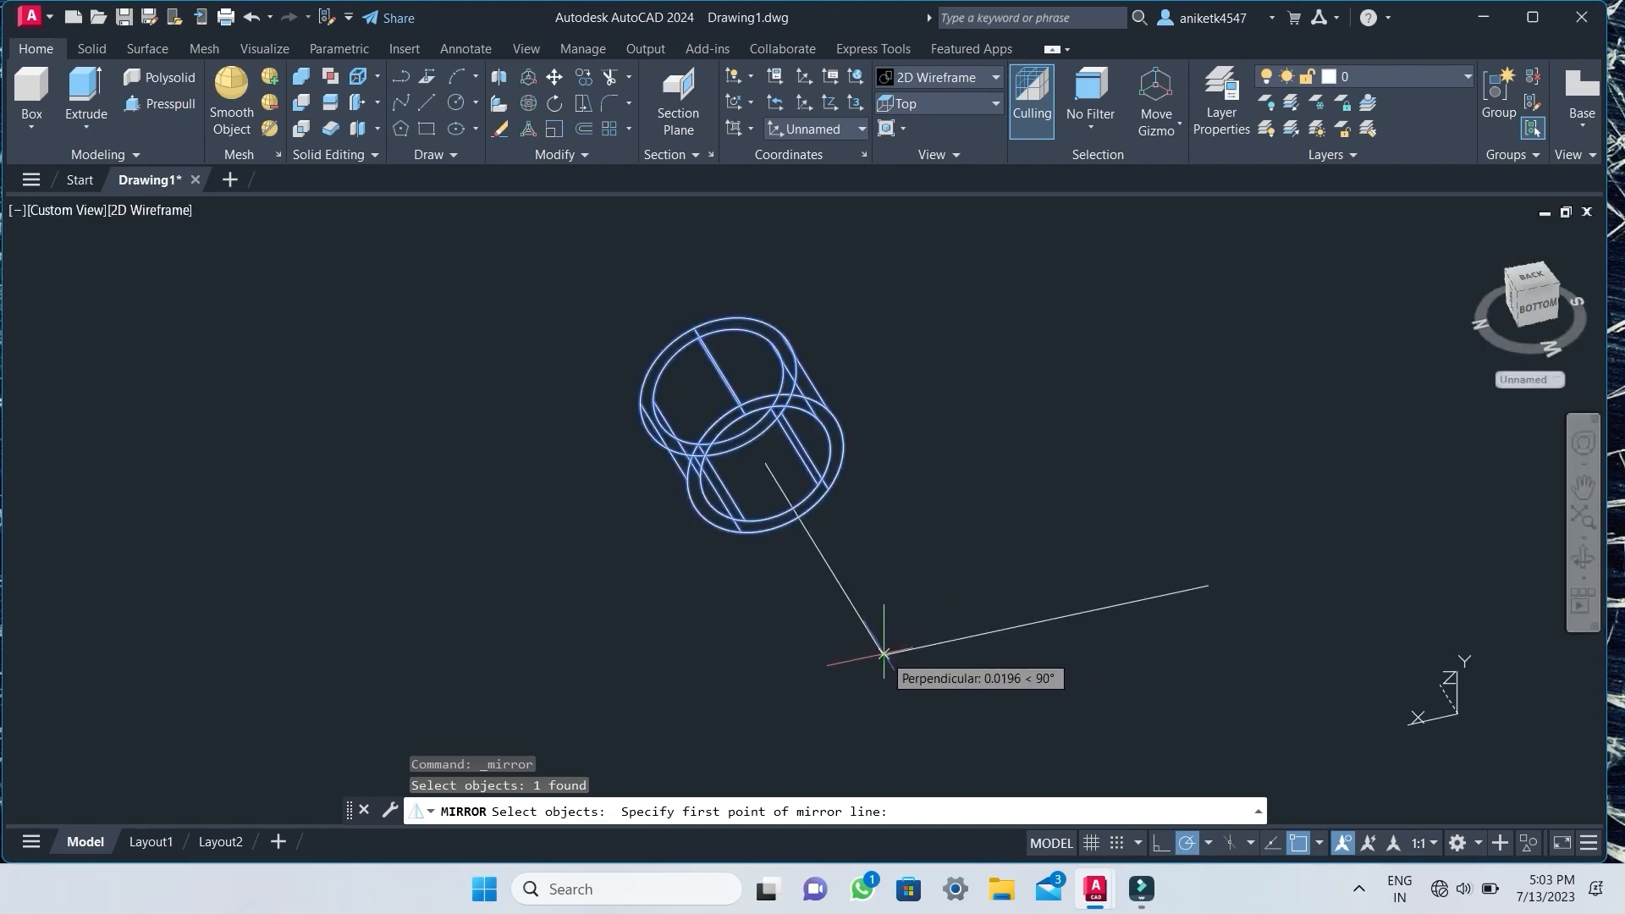
{"action": "scroll", "coordinate": [882, 651], "scroll_direction": "up", "scroll_amount": 3}
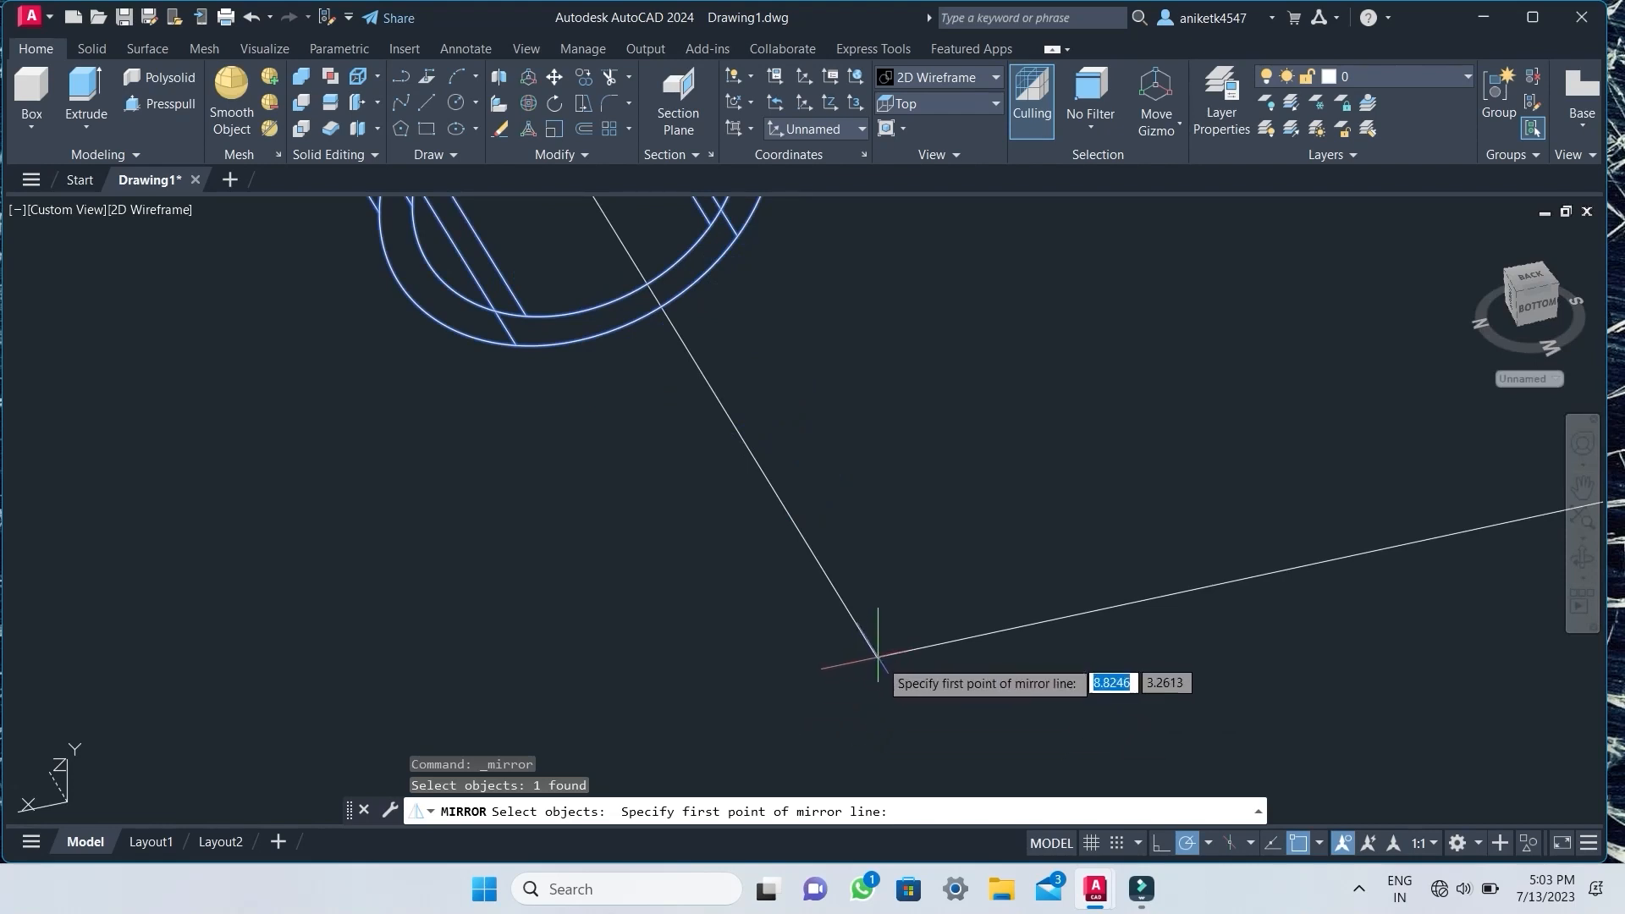
{"action": "scroll", "coordinate": [877, 657], "scroll_direction": "down", "scroll_amount": 4}
{"action": "left_click", "coordinate": [877, 658]}
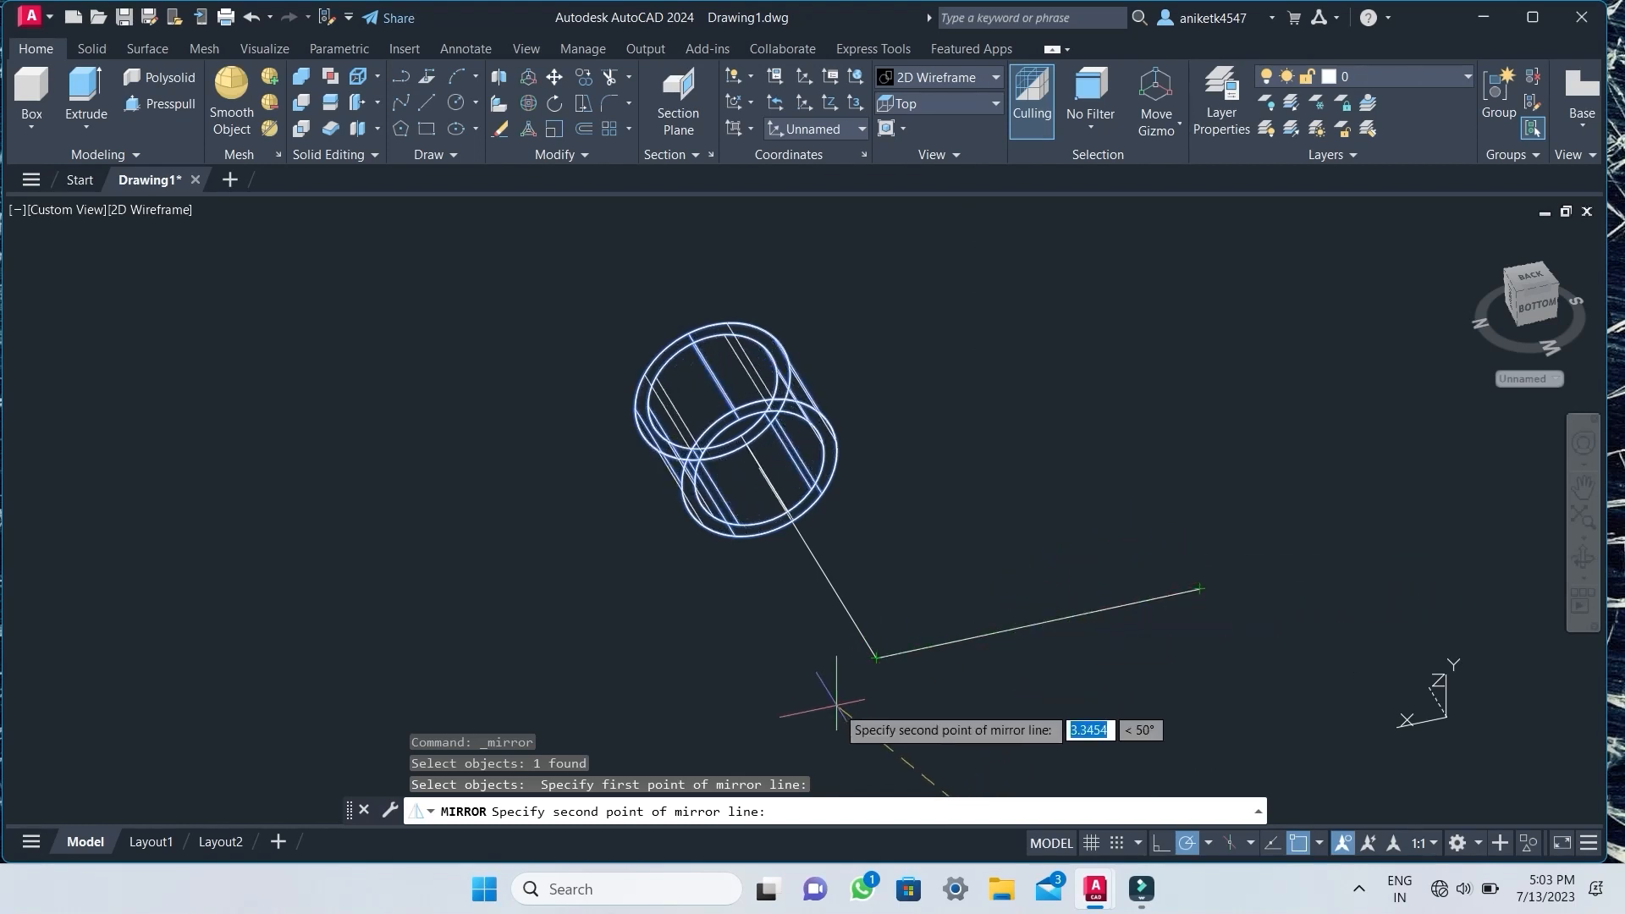
{"action": "key", "text": "Escape"}
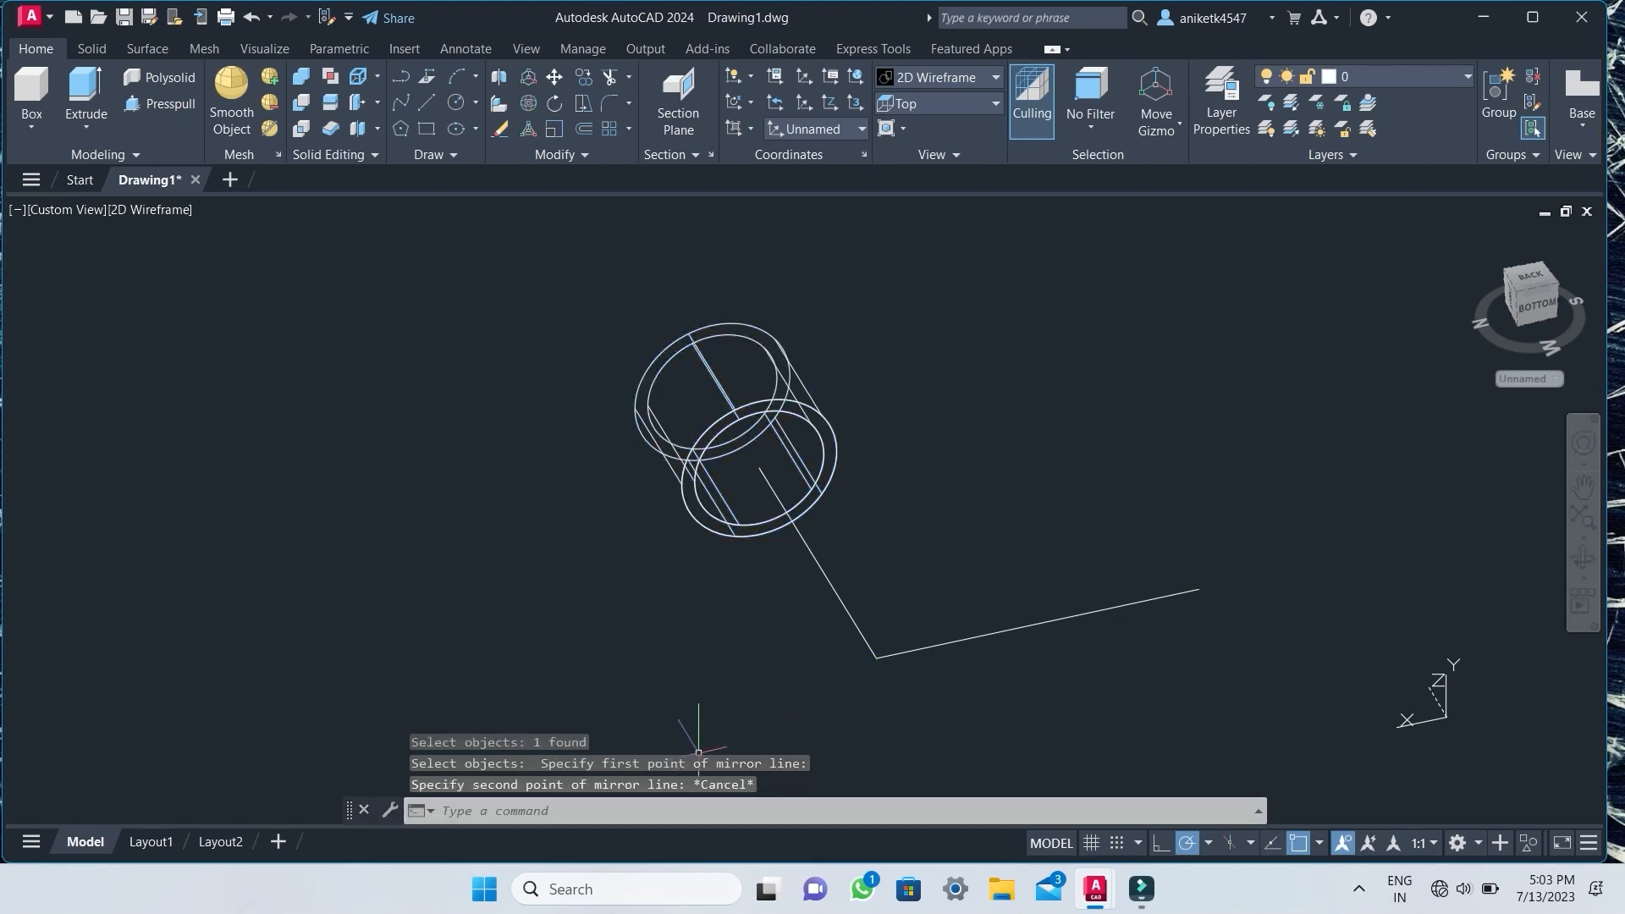
Try the Left UCS for a circle centred on the free end of the angled line.
{"action": "left_click", "coordinate": [1583, 556]}
{"action": "left_click_drag", "start_coordinate": [1437, 608], "coordinate": [1147, 476]}
{"action": "key", "text": "Escape"}
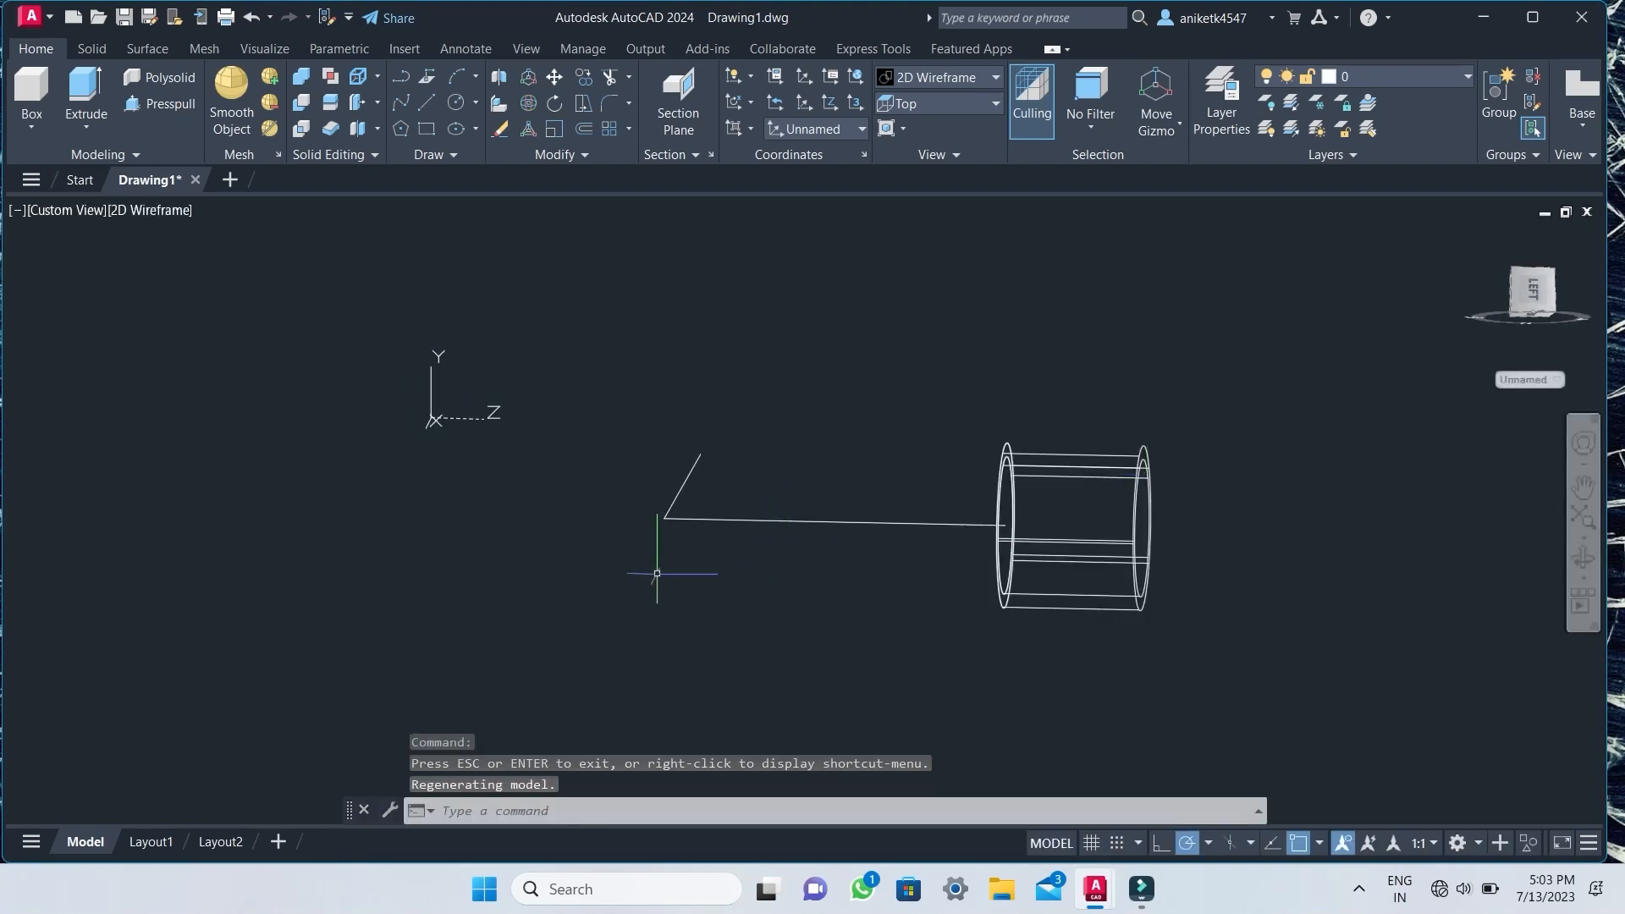
{"action": "left_click", "coordinate": [838, 128]}
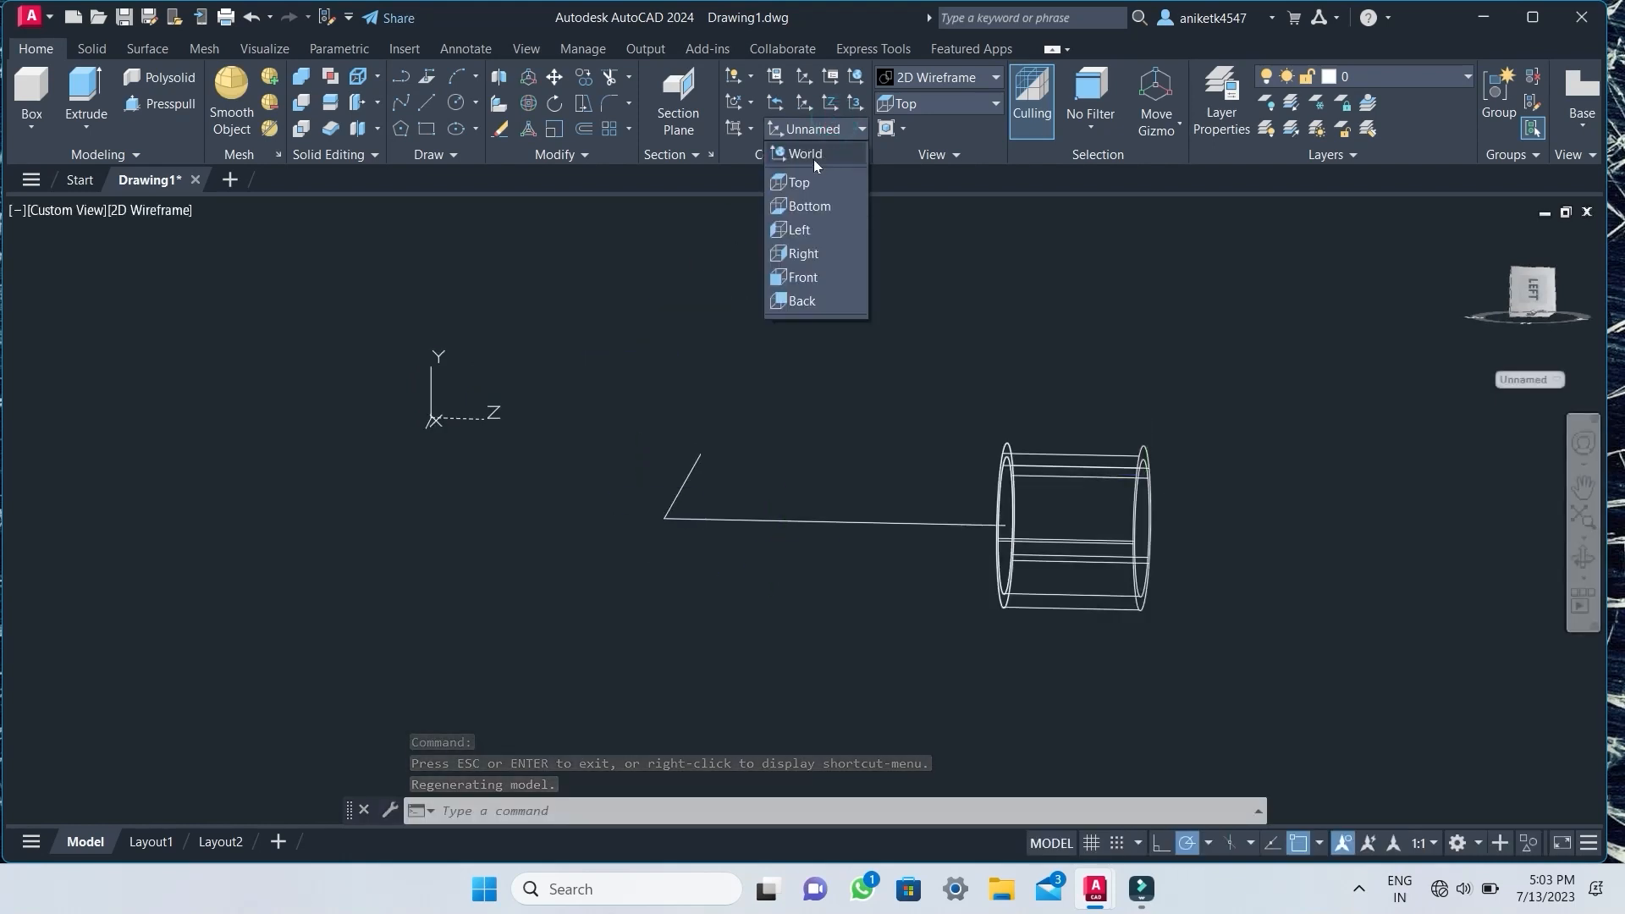
{"action": "left_click", "coordinate": [798, 231]}
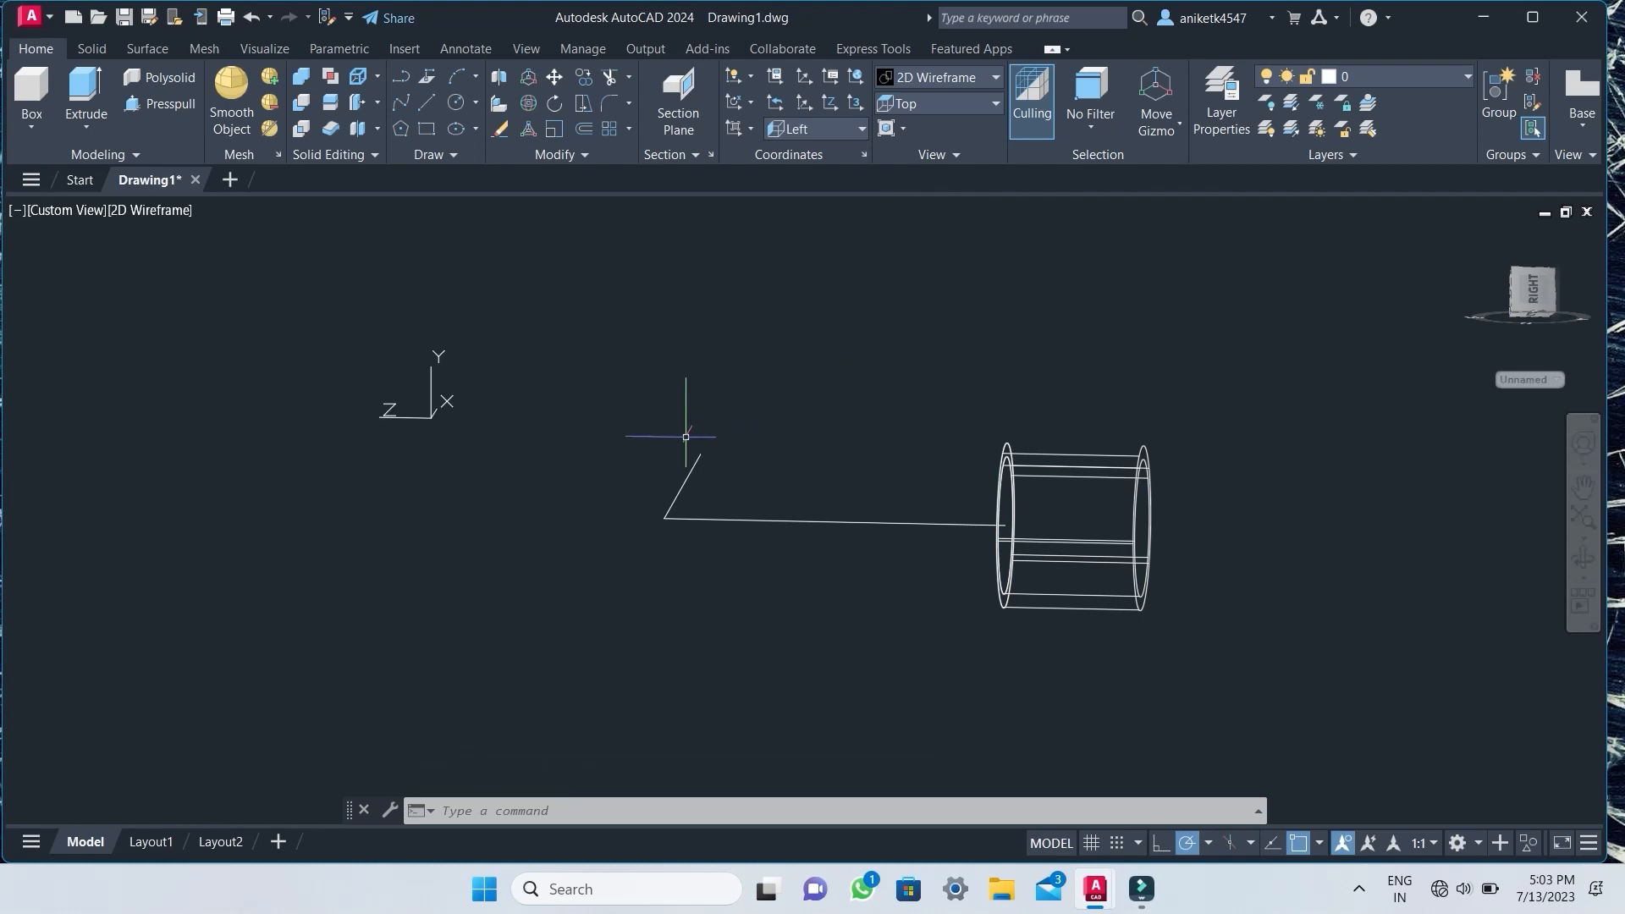
{"action": "key", "text": "Return"}
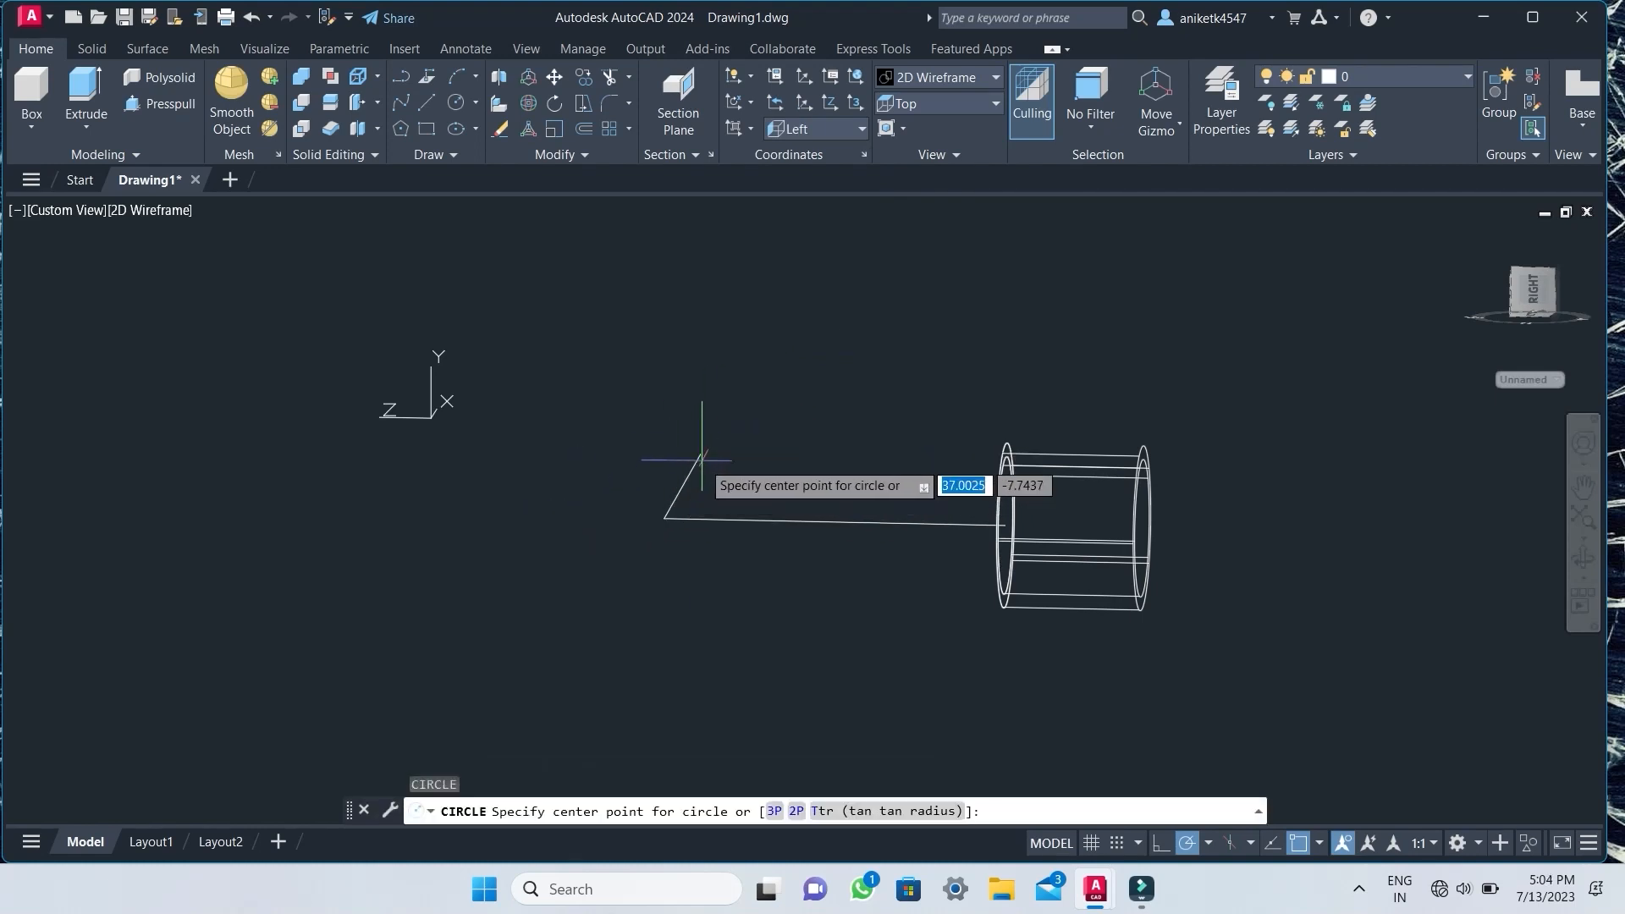
{"action": "left_click", "coordinate": [701, 454]}
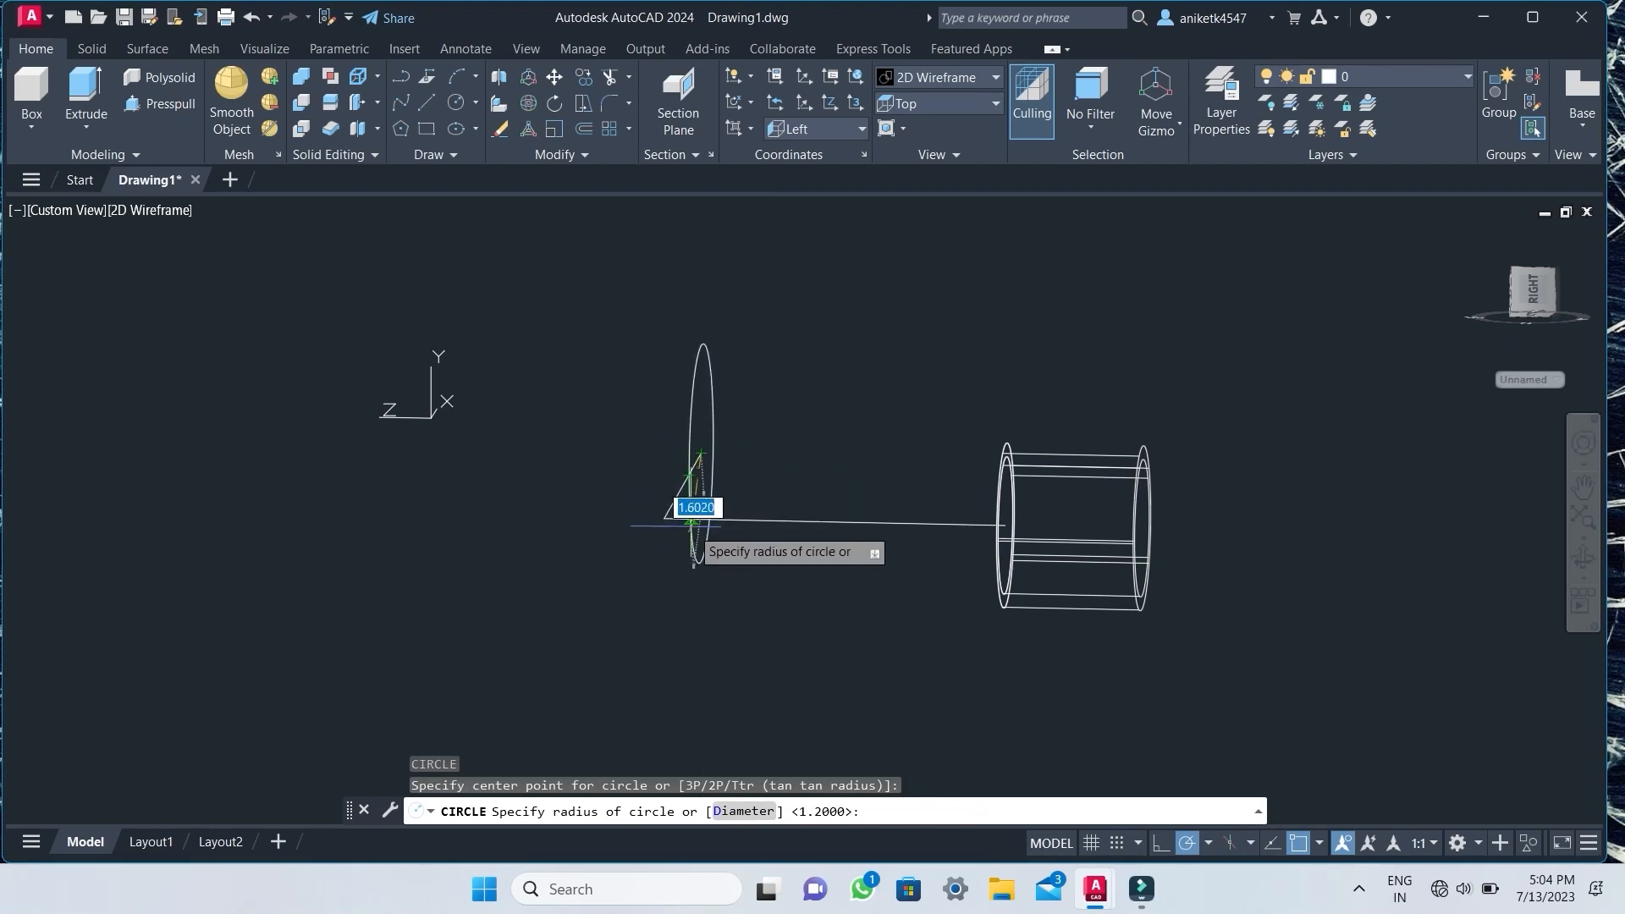
{"action": "key", "text": "Escape"}
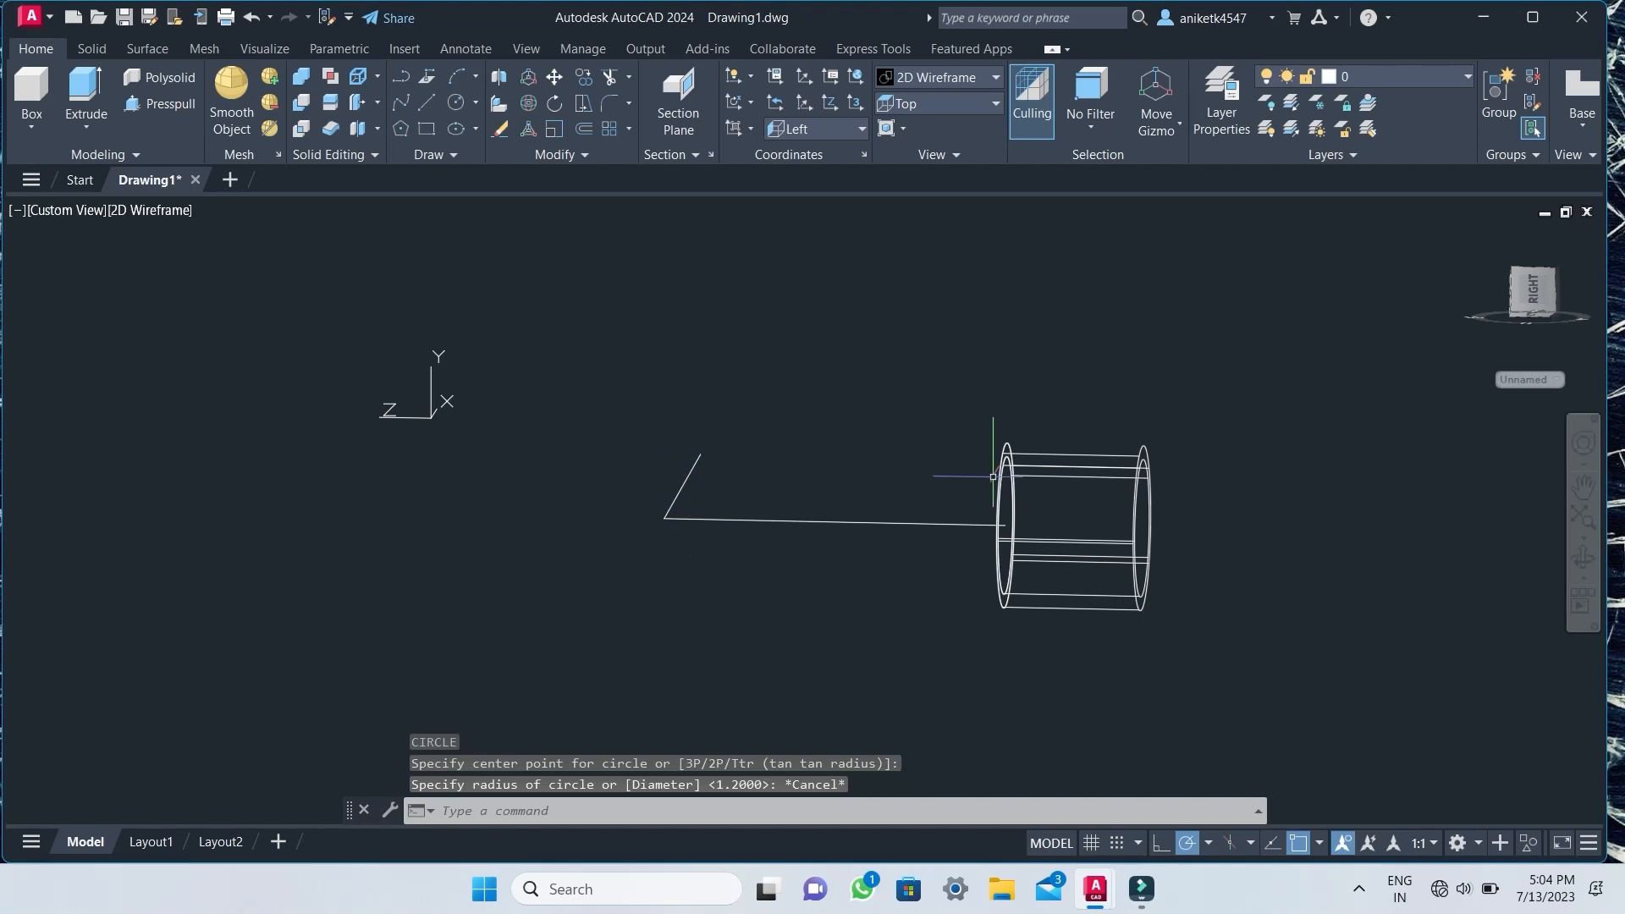
Try the Right UCS for a circle centred on the free end of the angled line.
{"action": "left_click", "coordinate": [1583, 557]}
{"action": "left_click_drag", "start_coordinate": [1325, 409], "coordinate": [506, 404]}
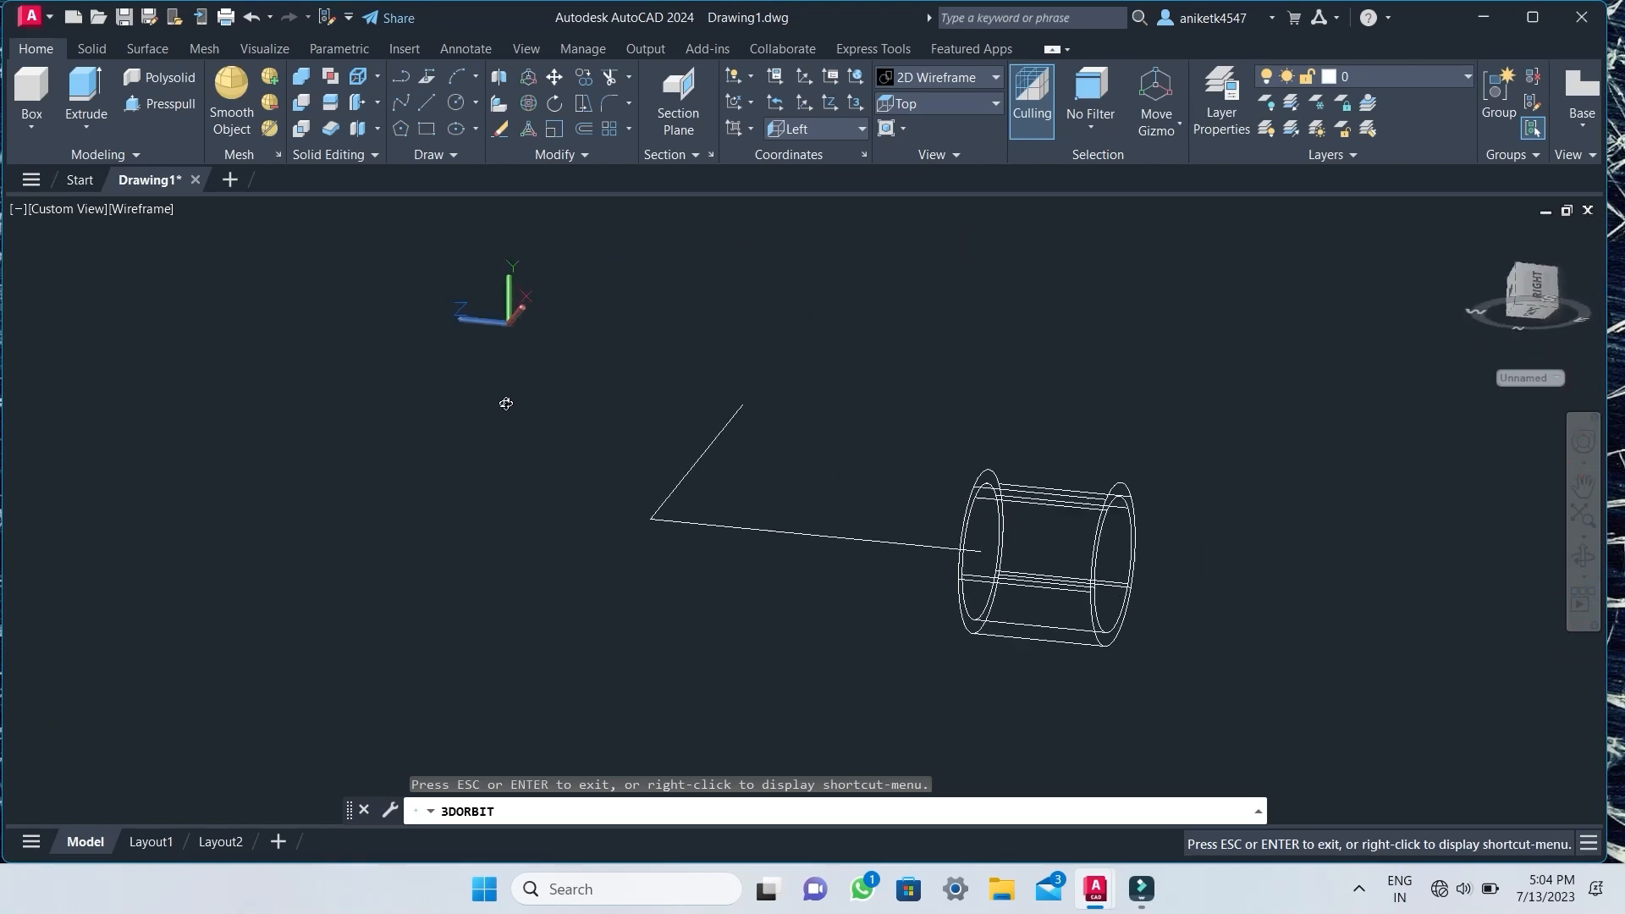
{"action": "left_click_drag", "start_coordinate": [818, 407], "coordinate": [791, 432]}
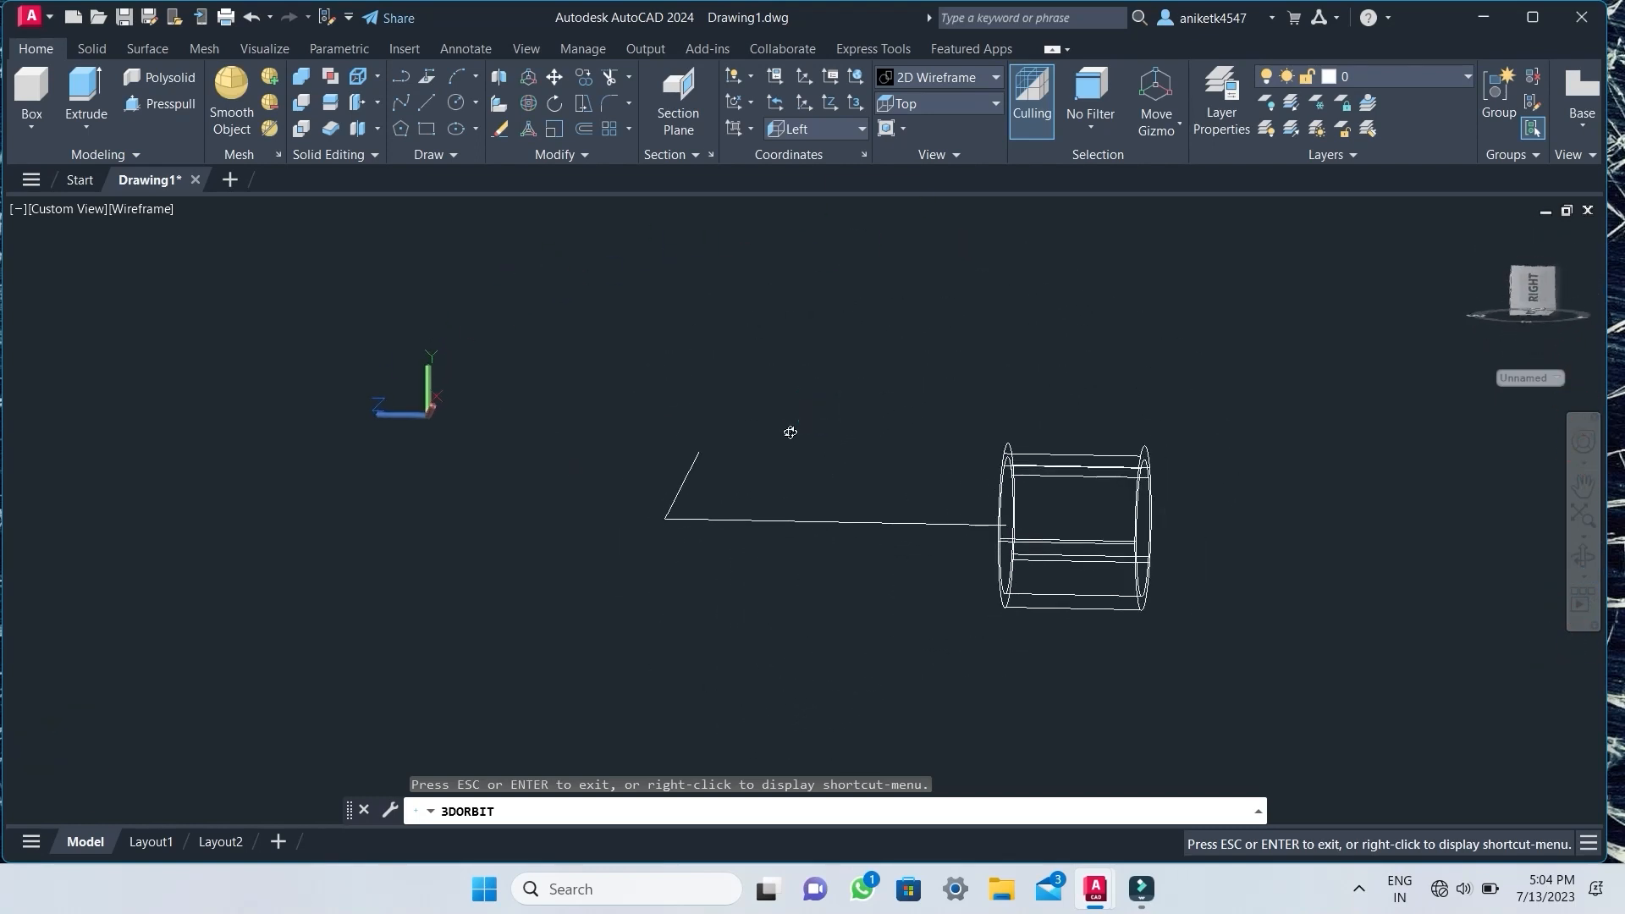
{"action": "key", "text": "Escape"}
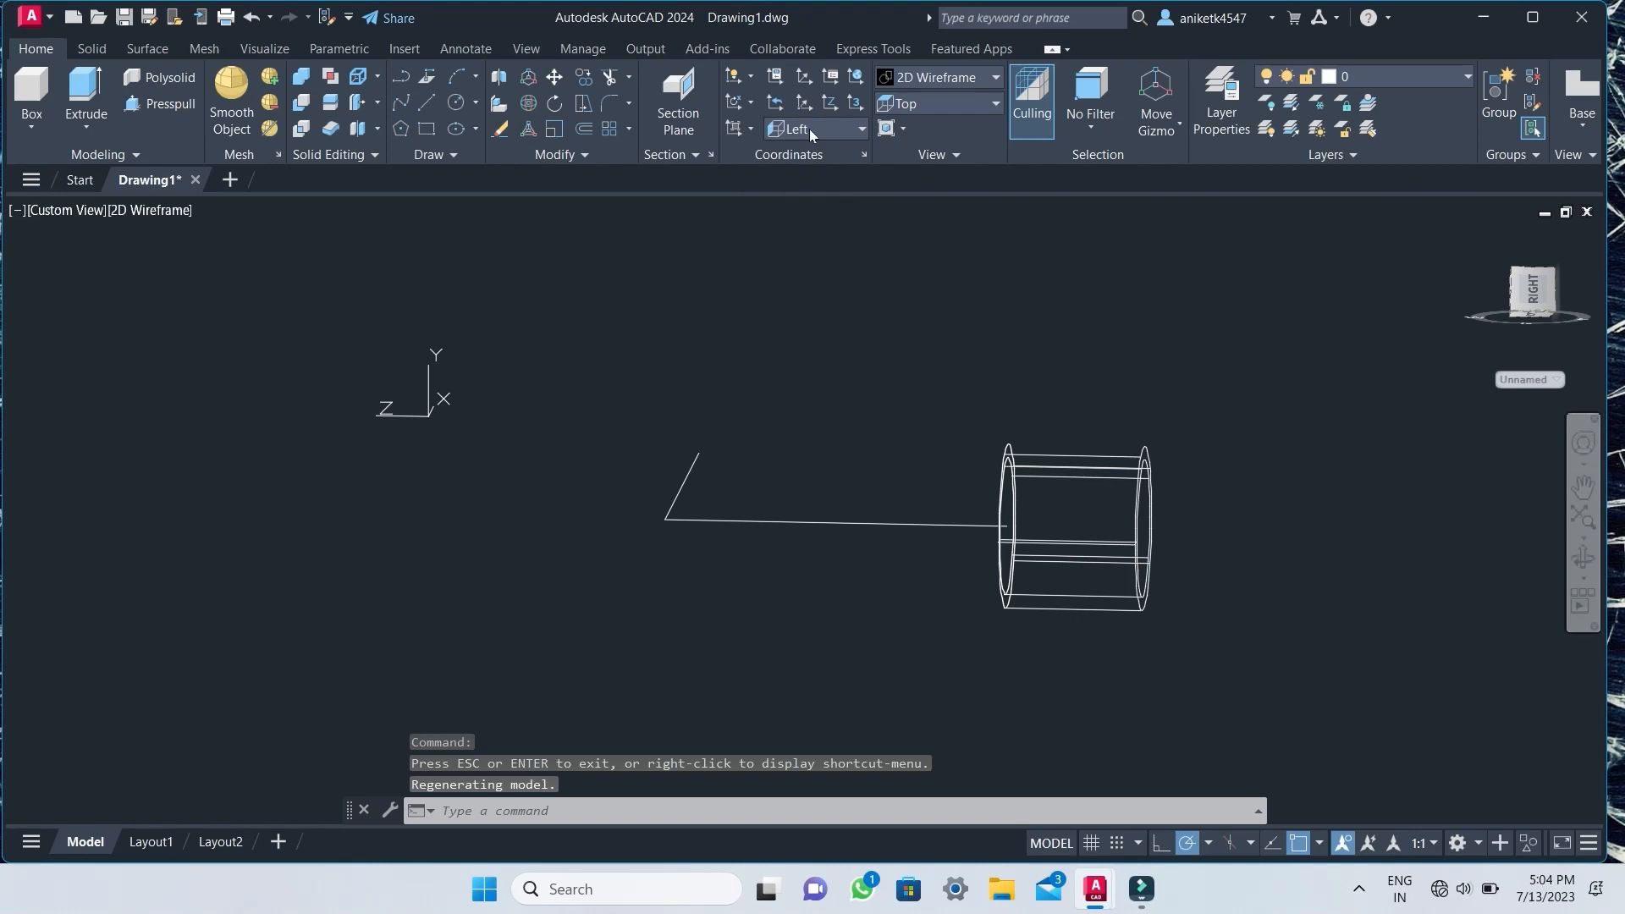
{"action": "left_click", "coordinate": [809, 129]}
{"action": "left_click", "coordinate": [813, 252]}
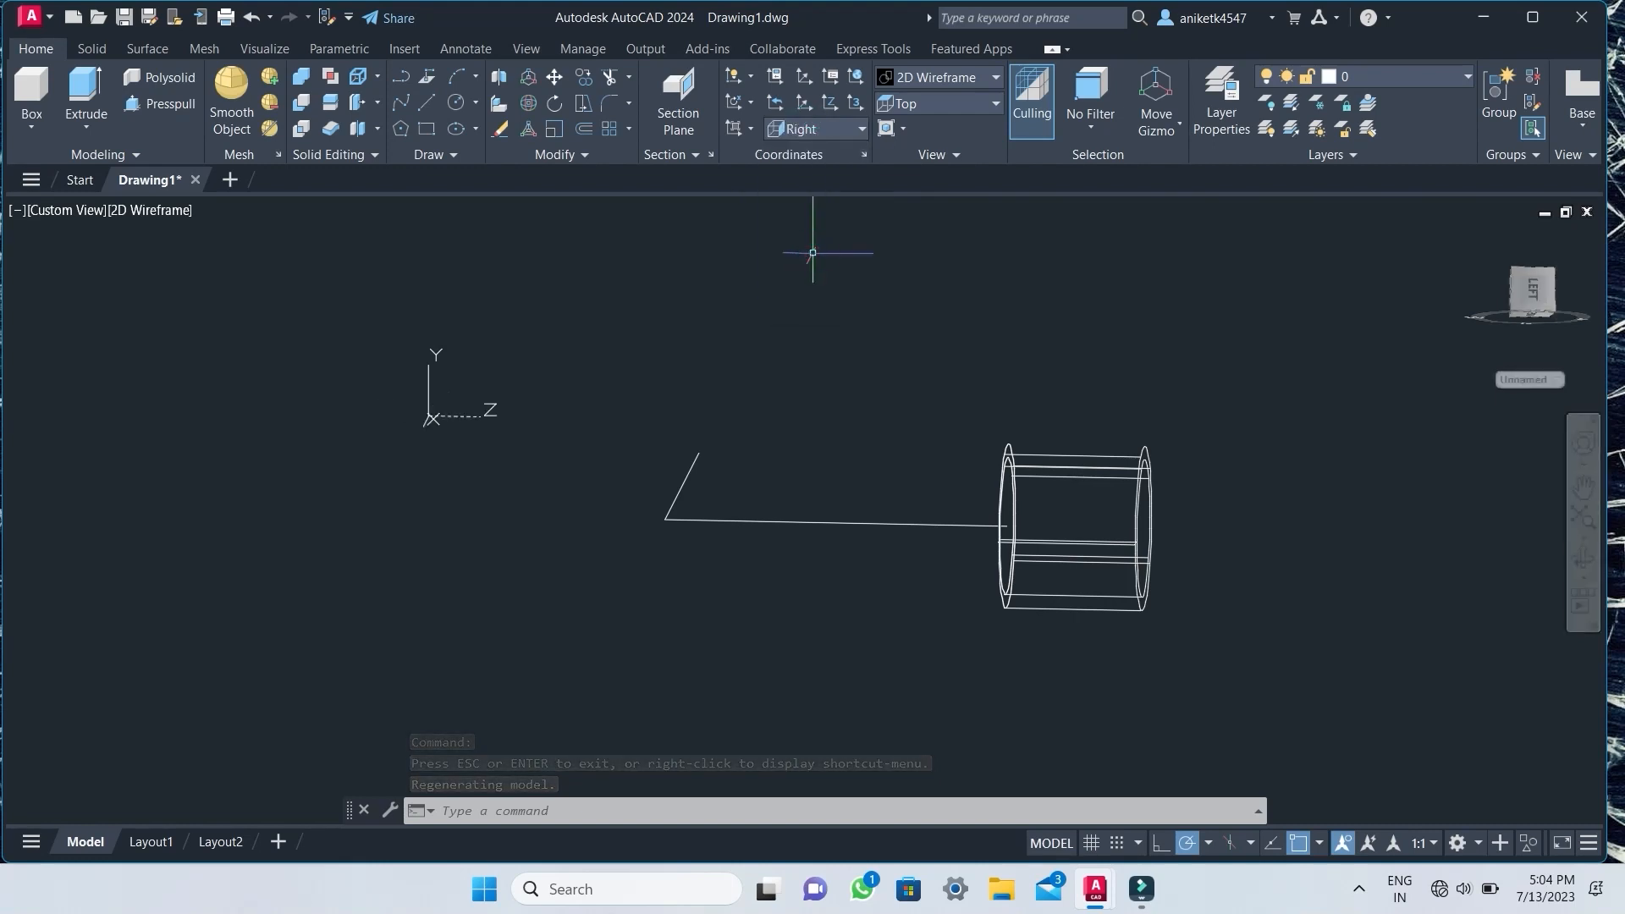
{"action": "type", "text": "c"}
{"action": "key", "text": "Return"}
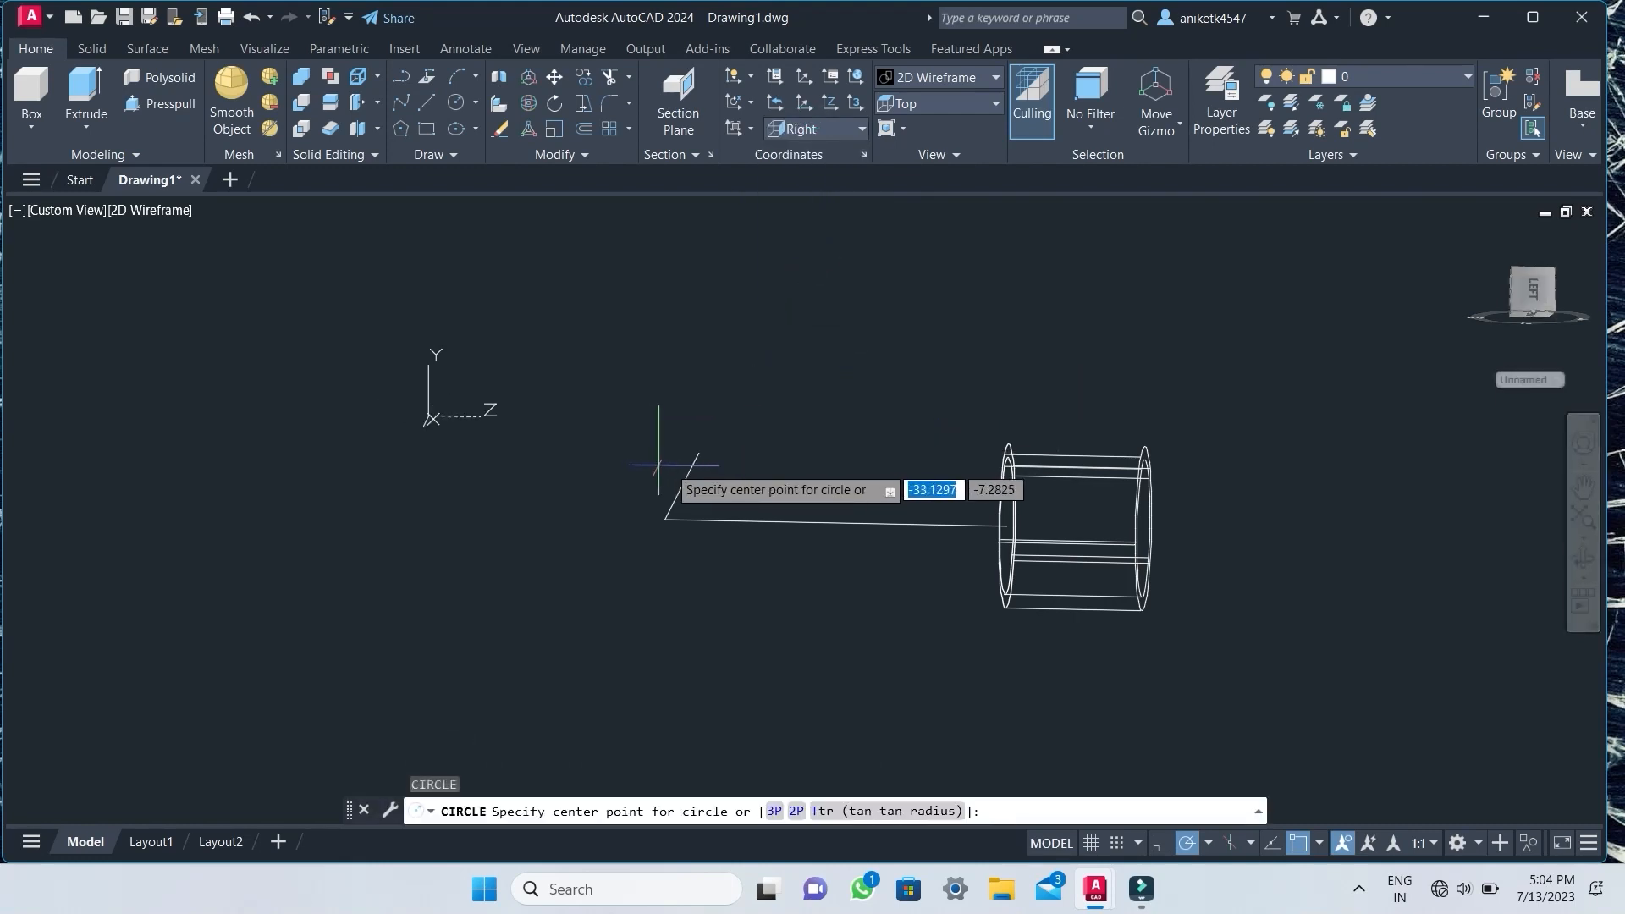
{"action": "left_click", "coordinate": [699, 455]}
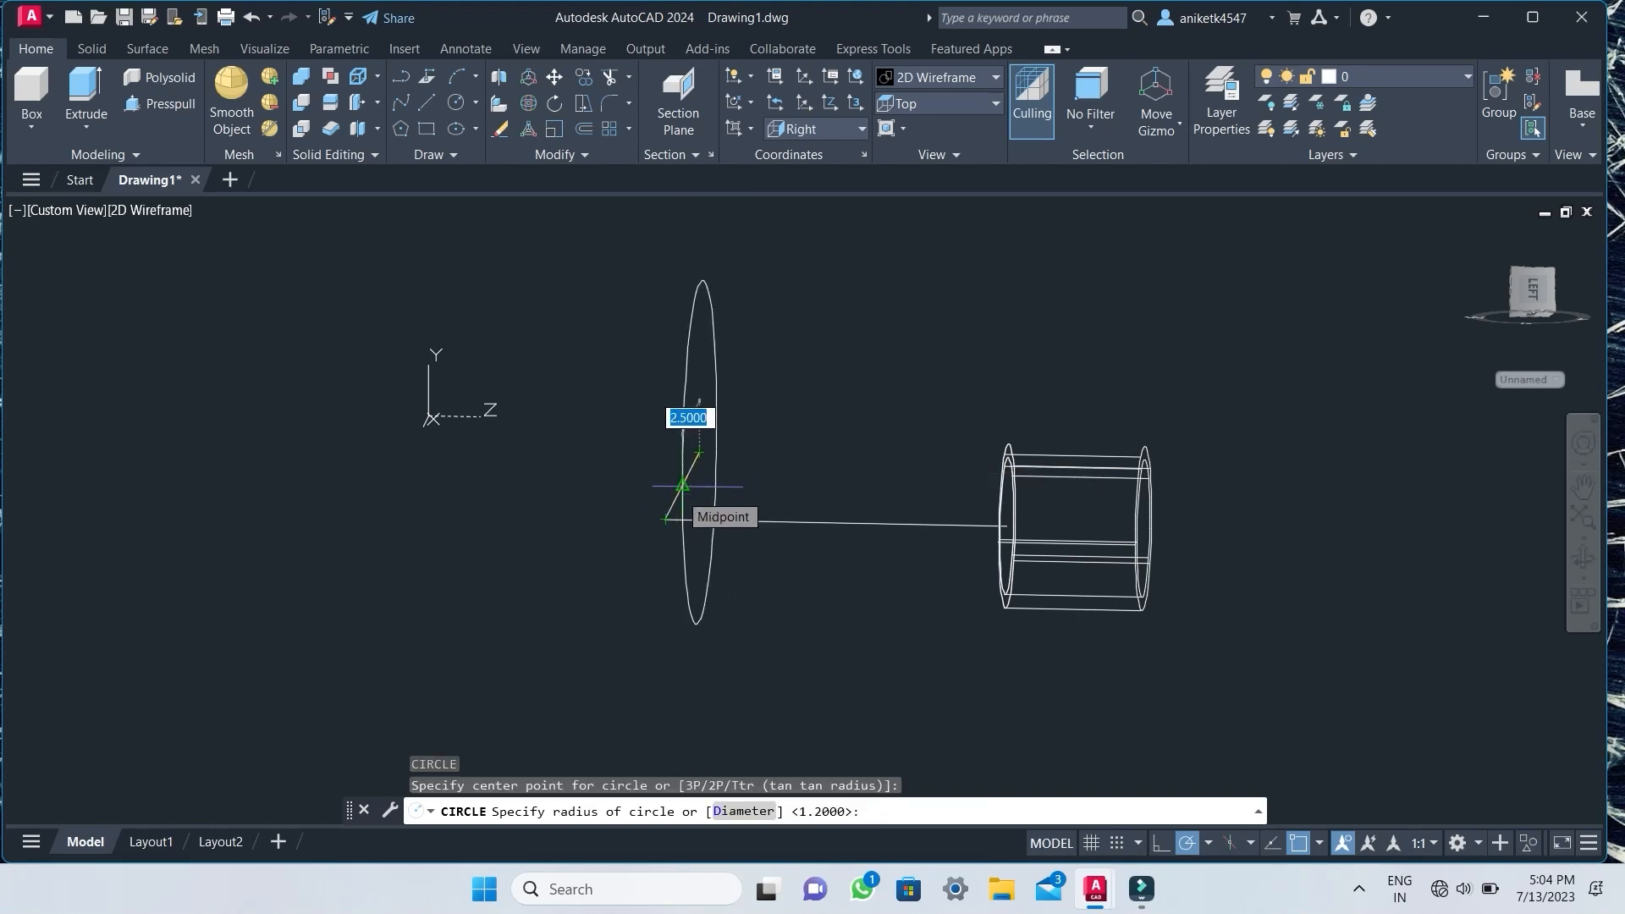
{"action": "key", "text": "Escape"}
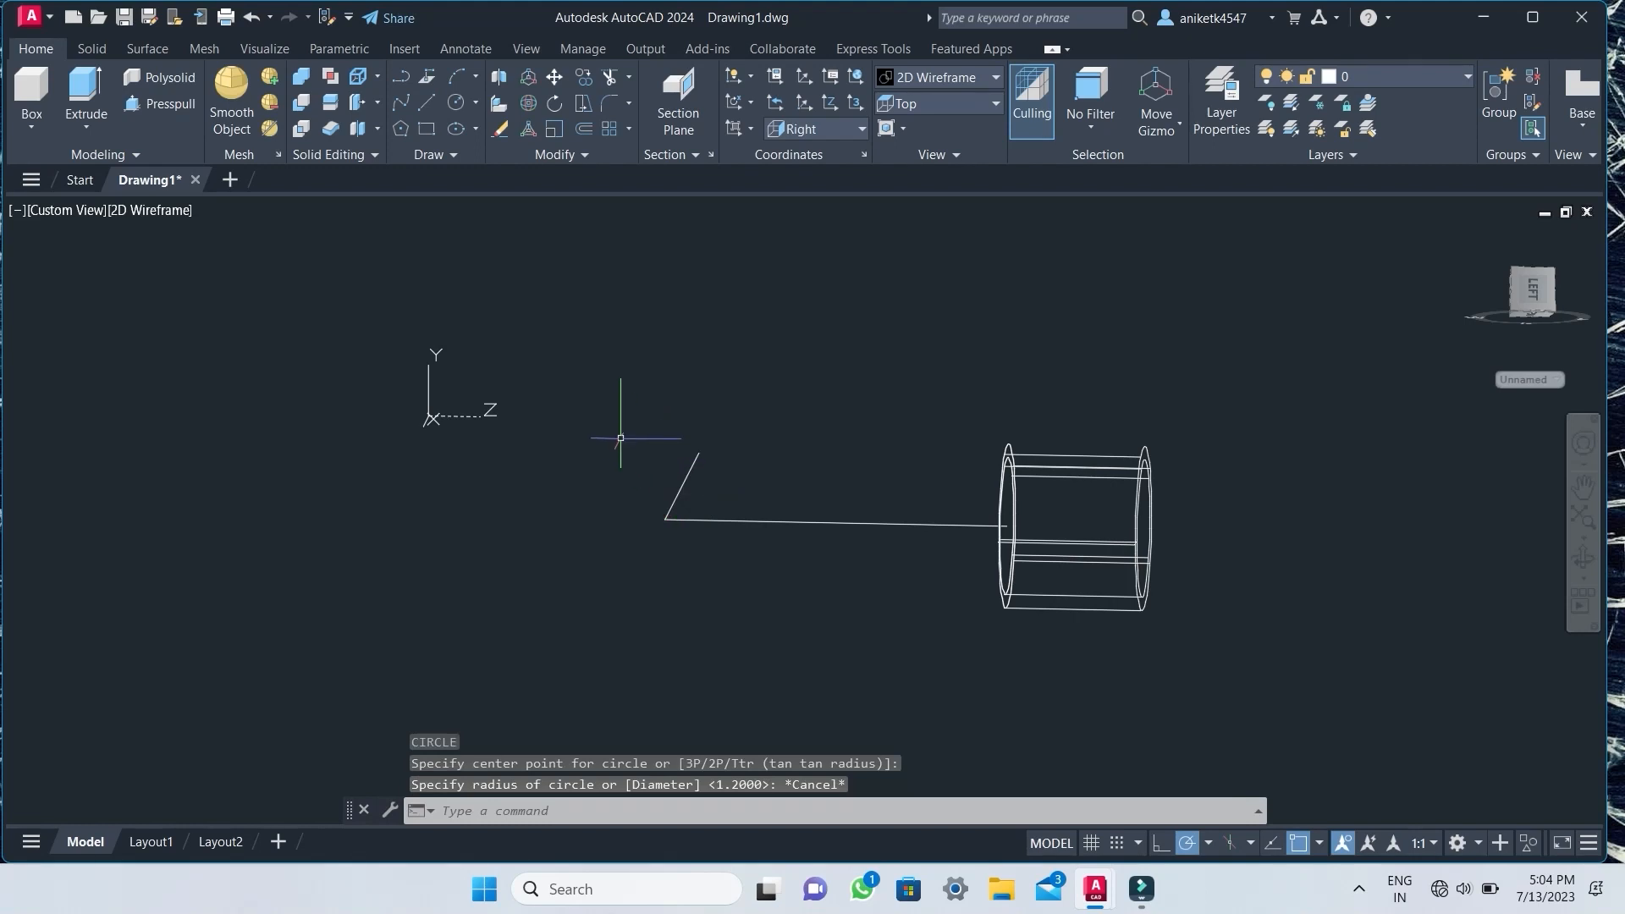
Try the Left UCS again, from a different viewing angle, for a circle centred on the angled line's free end.
{"action": "left_click", "coordinate": [811, 128]}
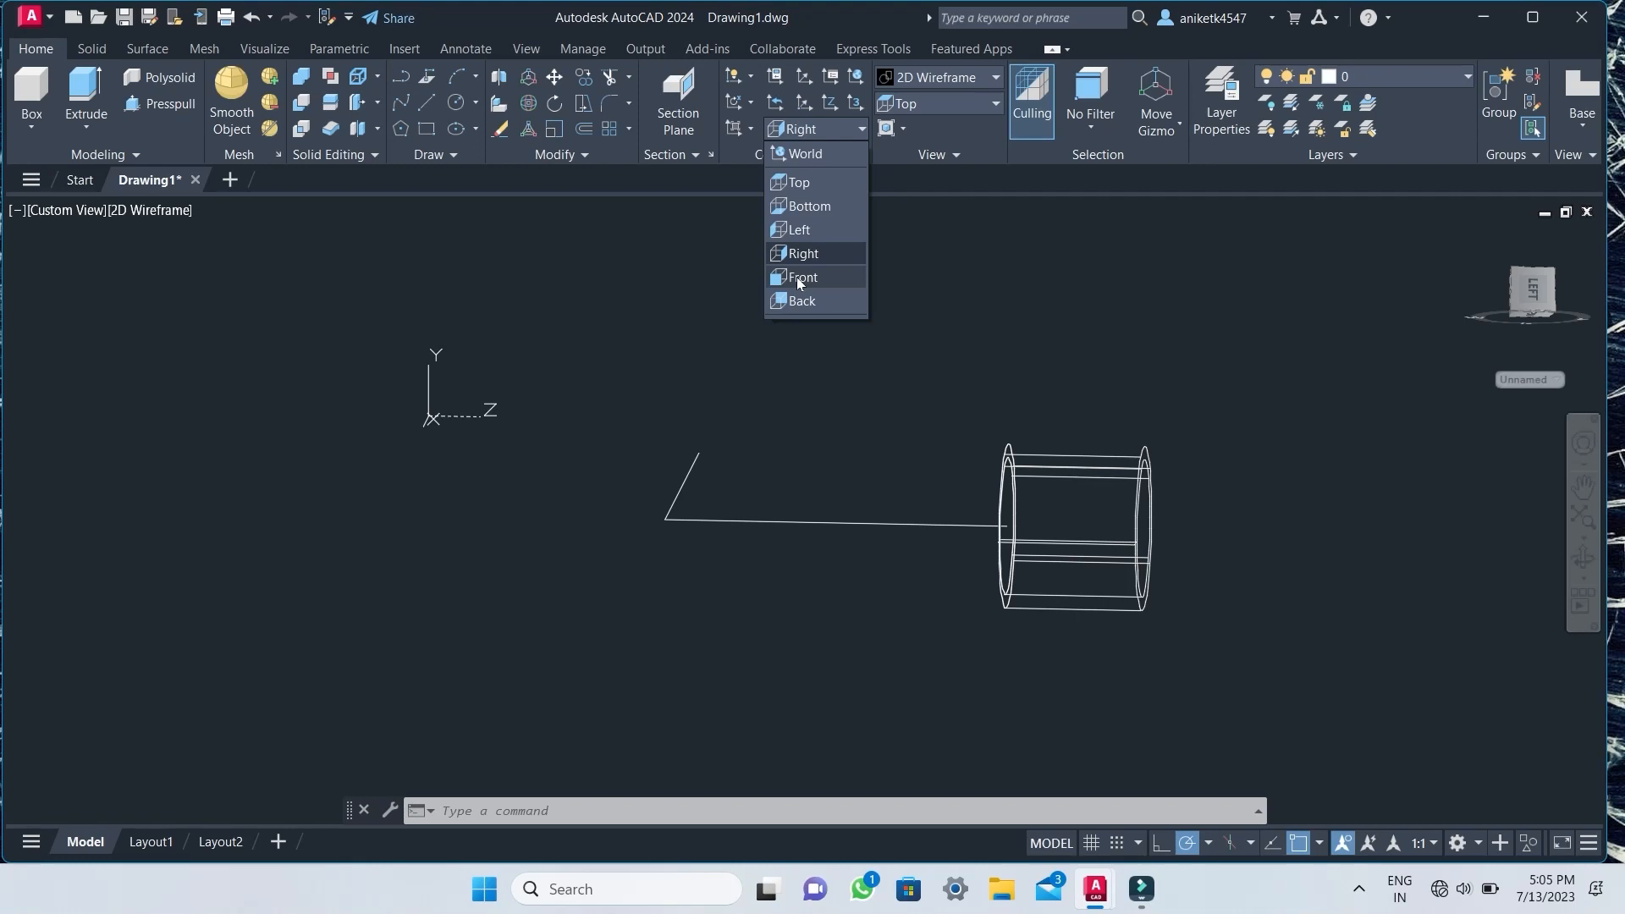
{"action": "left_click", "coordinate": [1583, 557]}
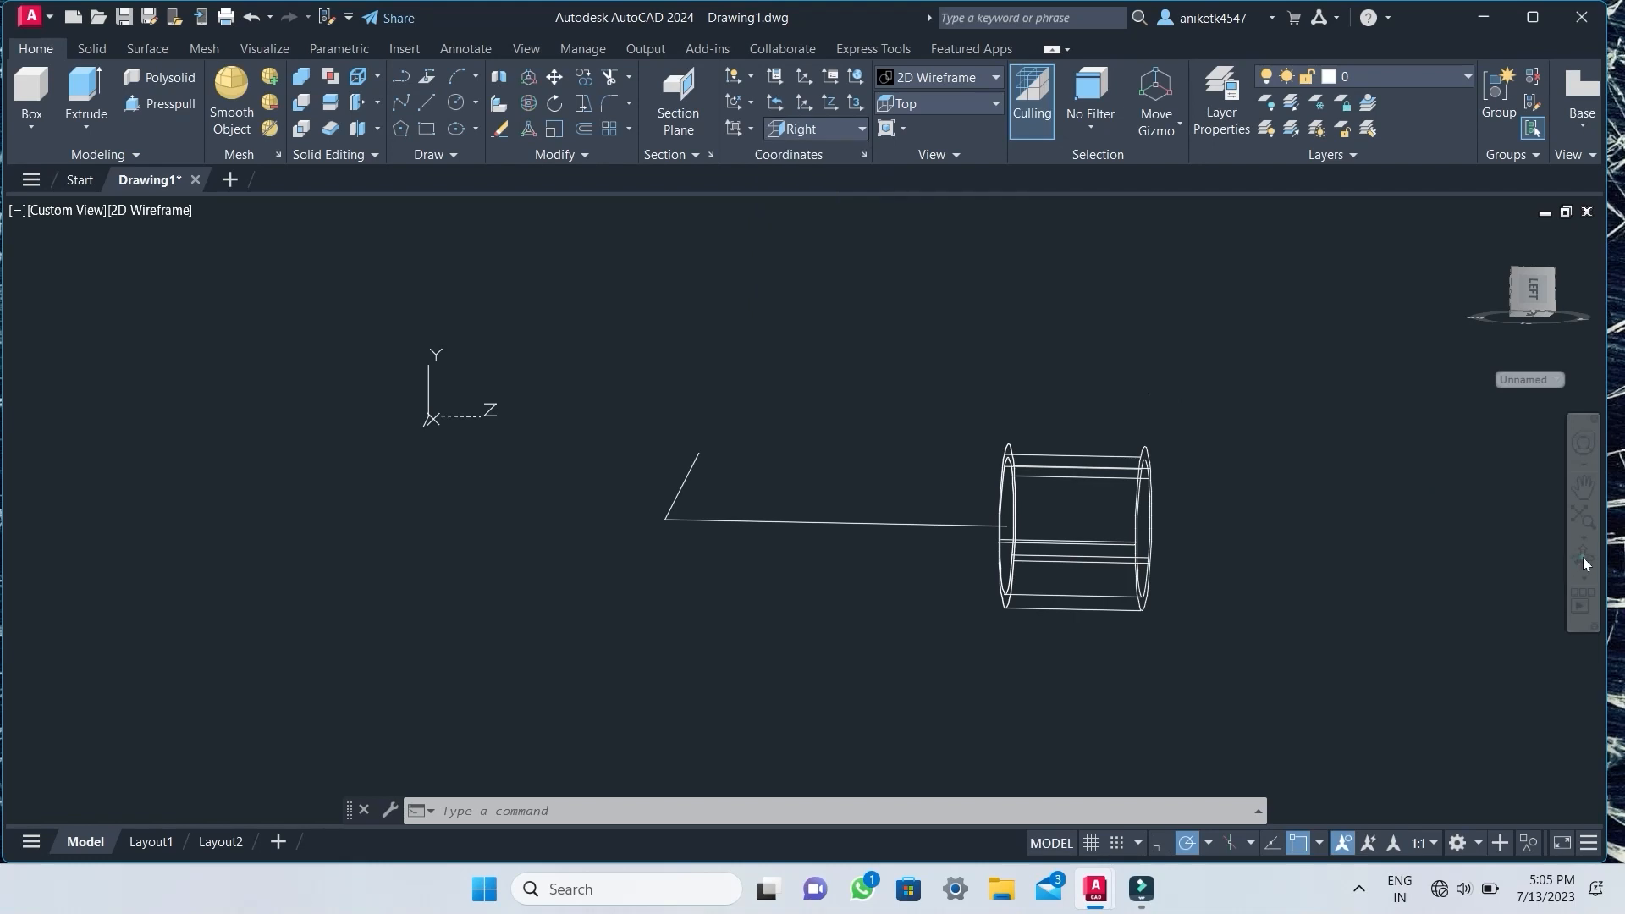
{"action": "left_click", "coordinate": [1583, 557]}
{"action": "left_click_drag", "start_coordinate": [1296, 433], "coordinate": [1242, 471]}
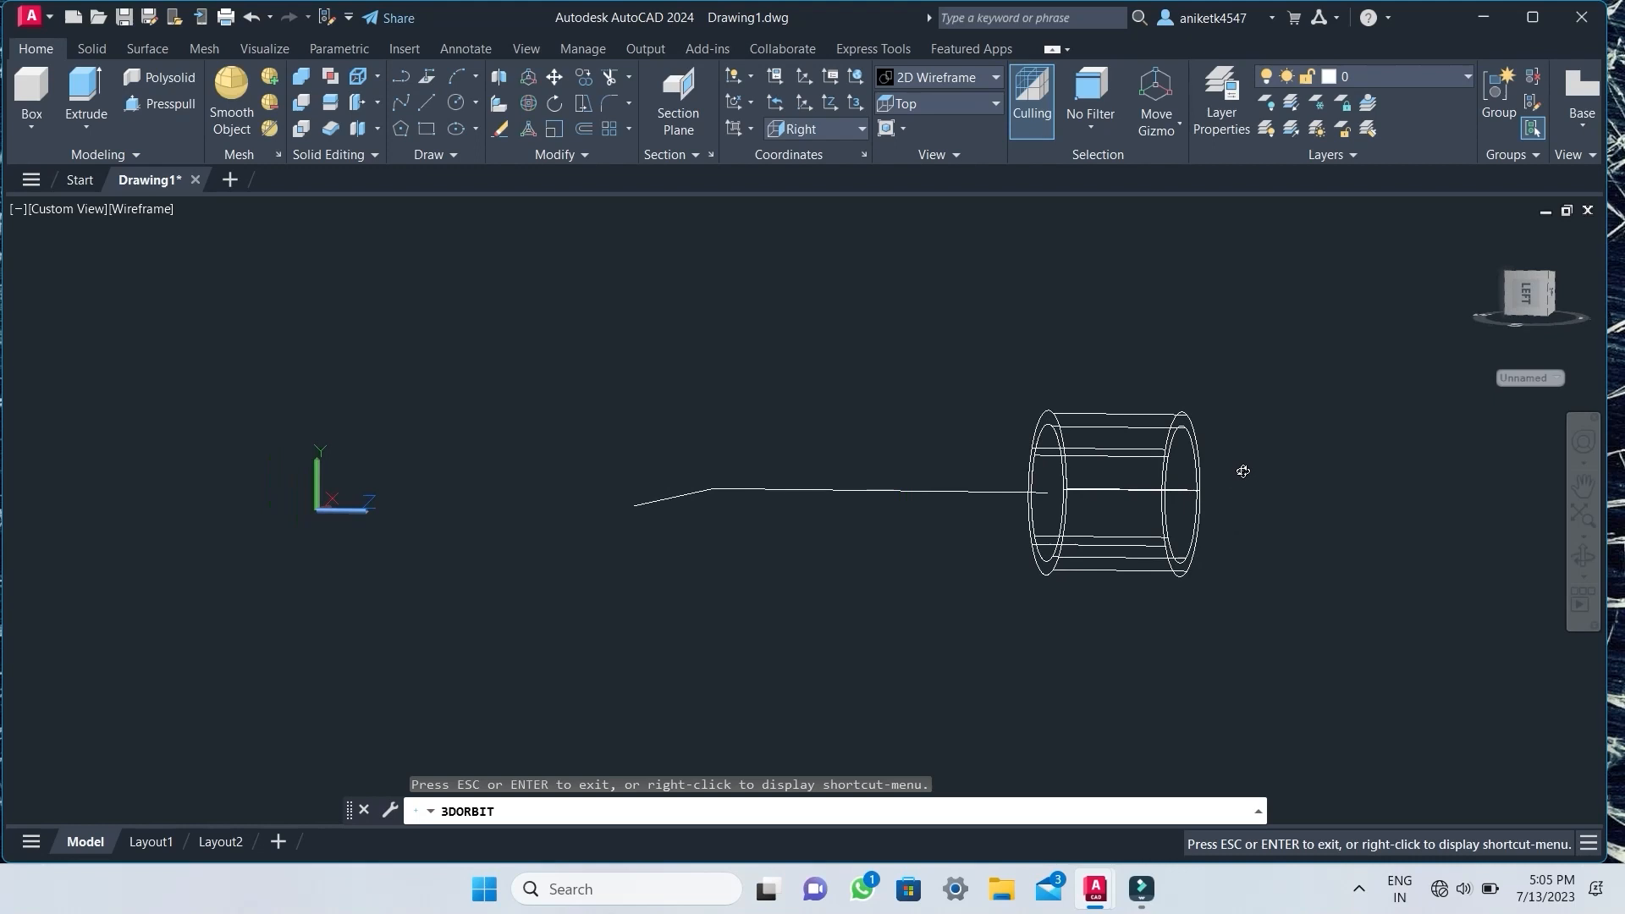
{"action": "key", "text": "Escape"}
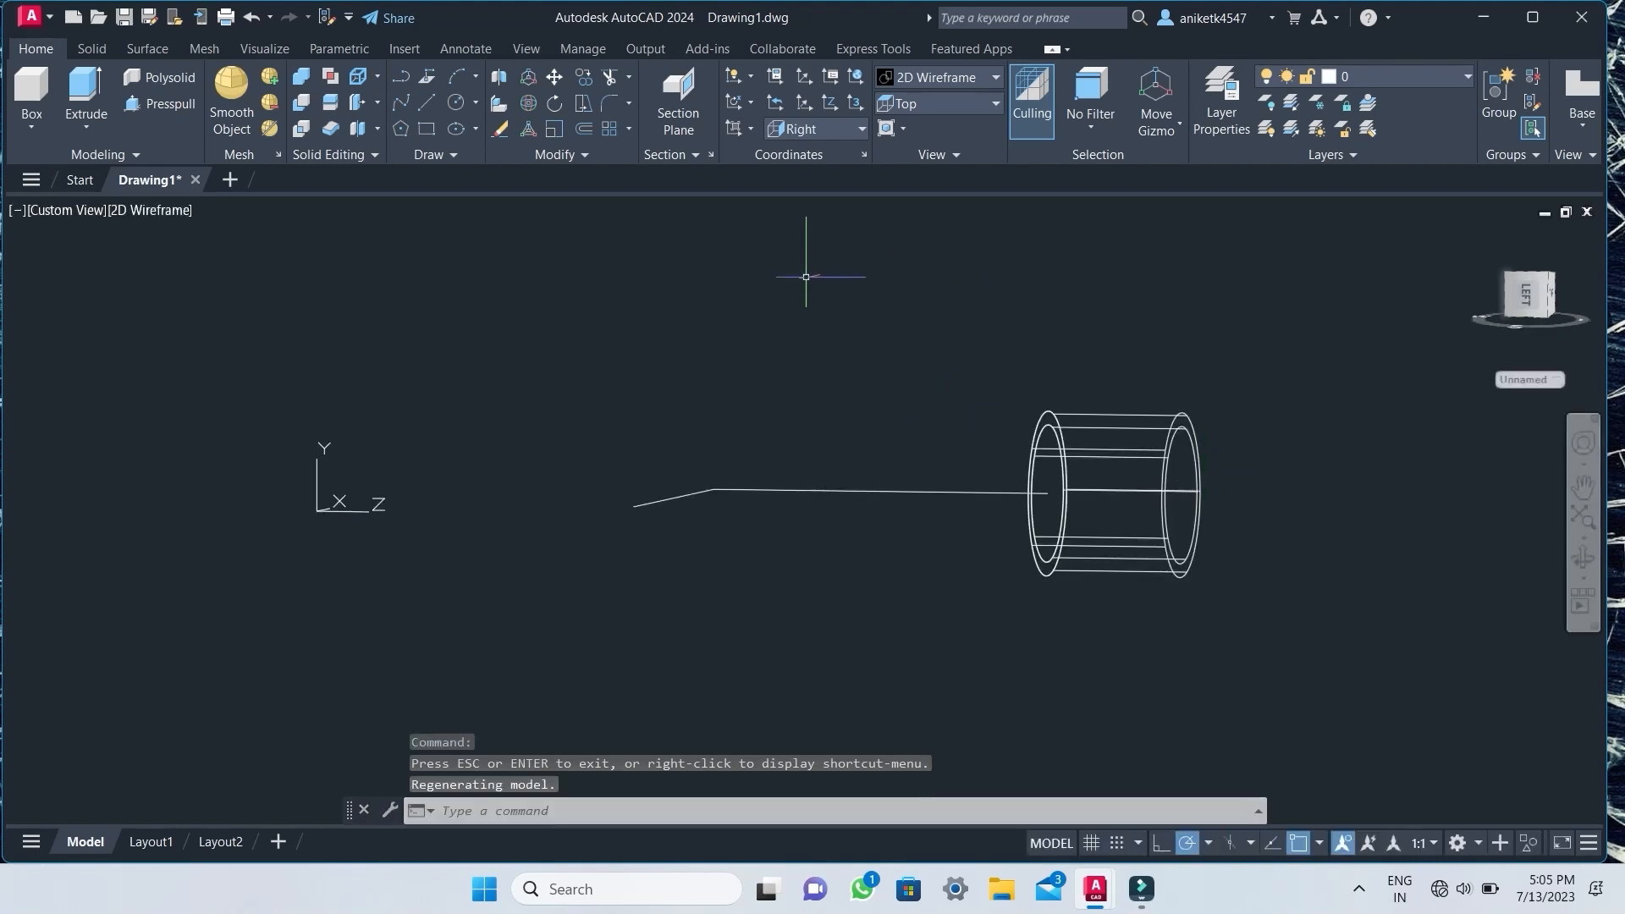
{"action": "left_click", "coordinate": [812, 132]}
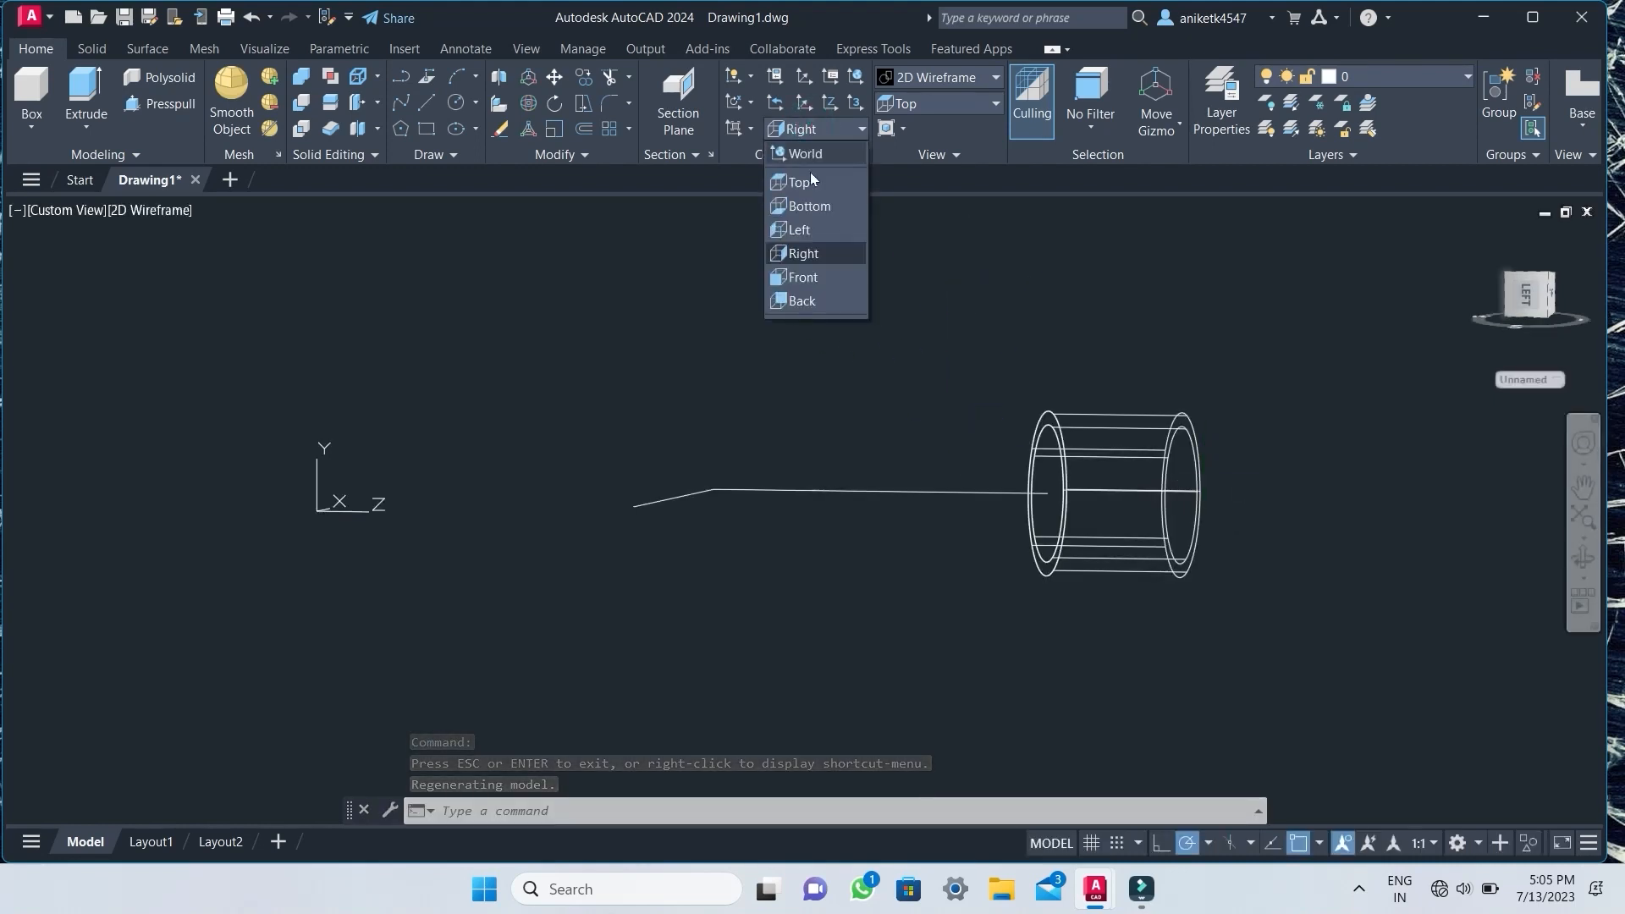
{"action": "left_click", "coordinate": [797, 230]}
{"action": "type", "text": "c"}
{"action": "key", "text": "Return"}
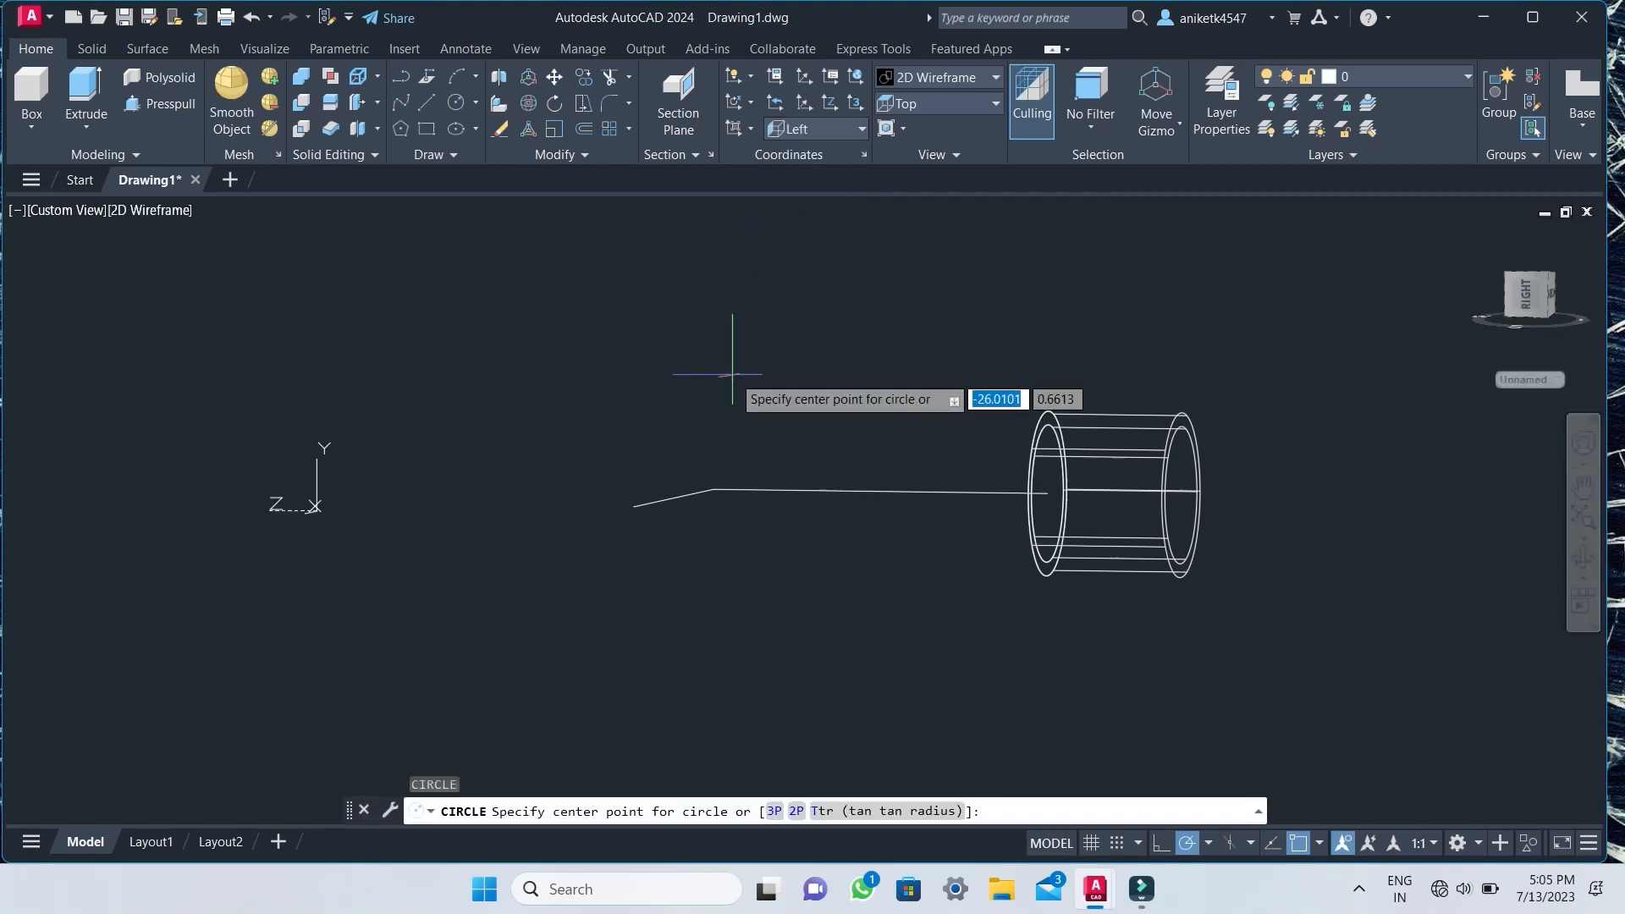
{"action": "left_click", "coordinate": [633, 506]}
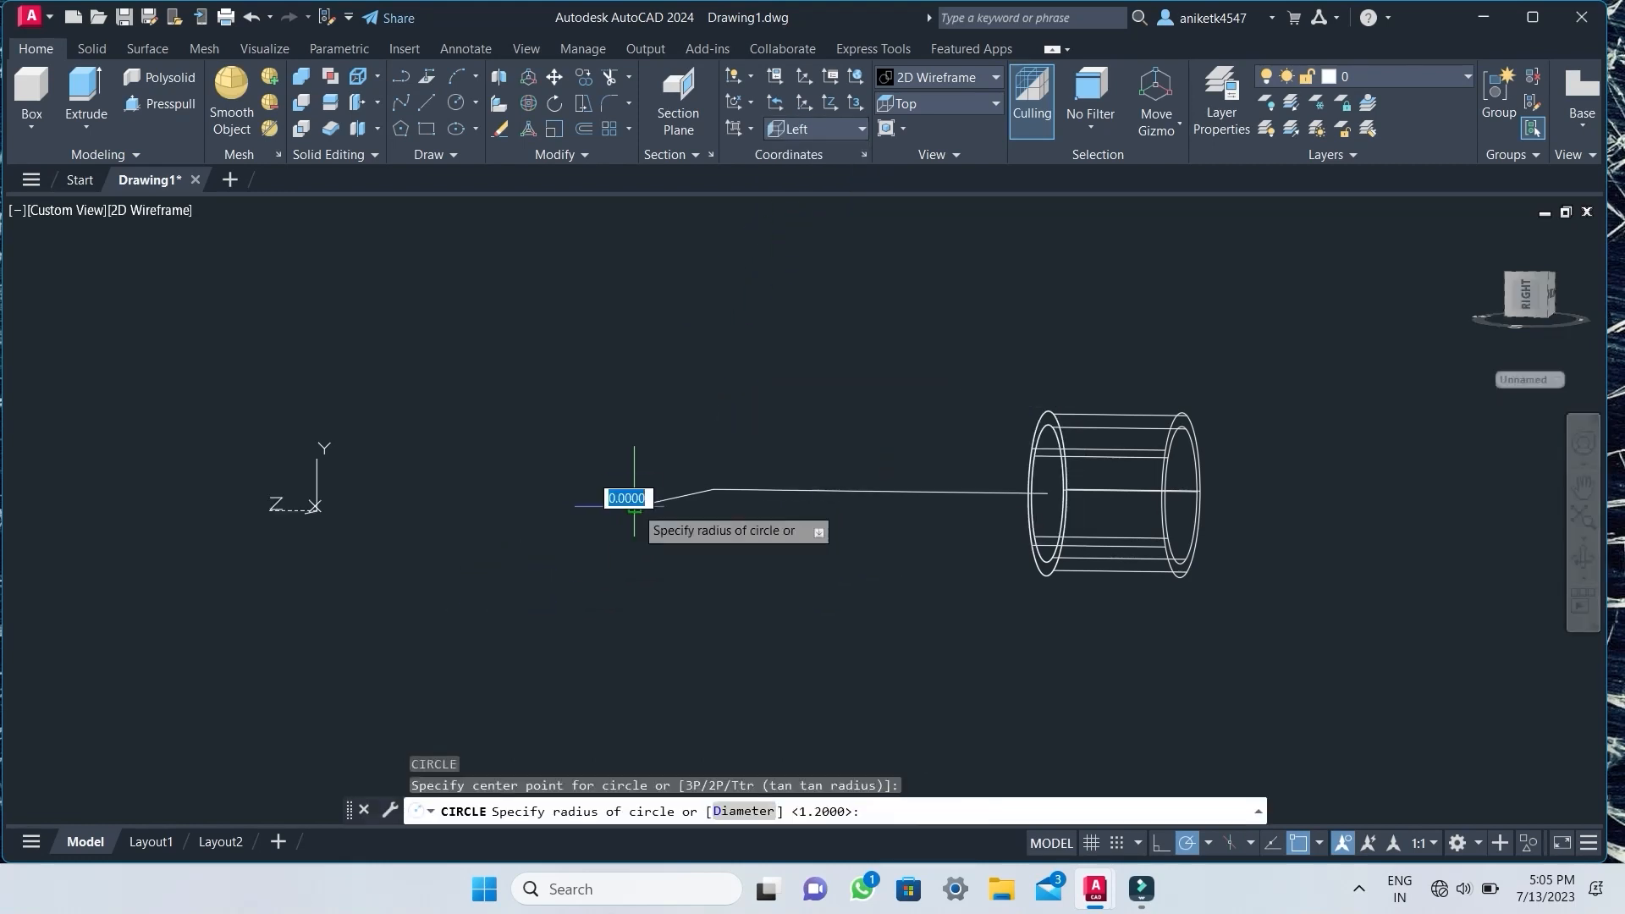
{"action": "key", "text": "Escape"}
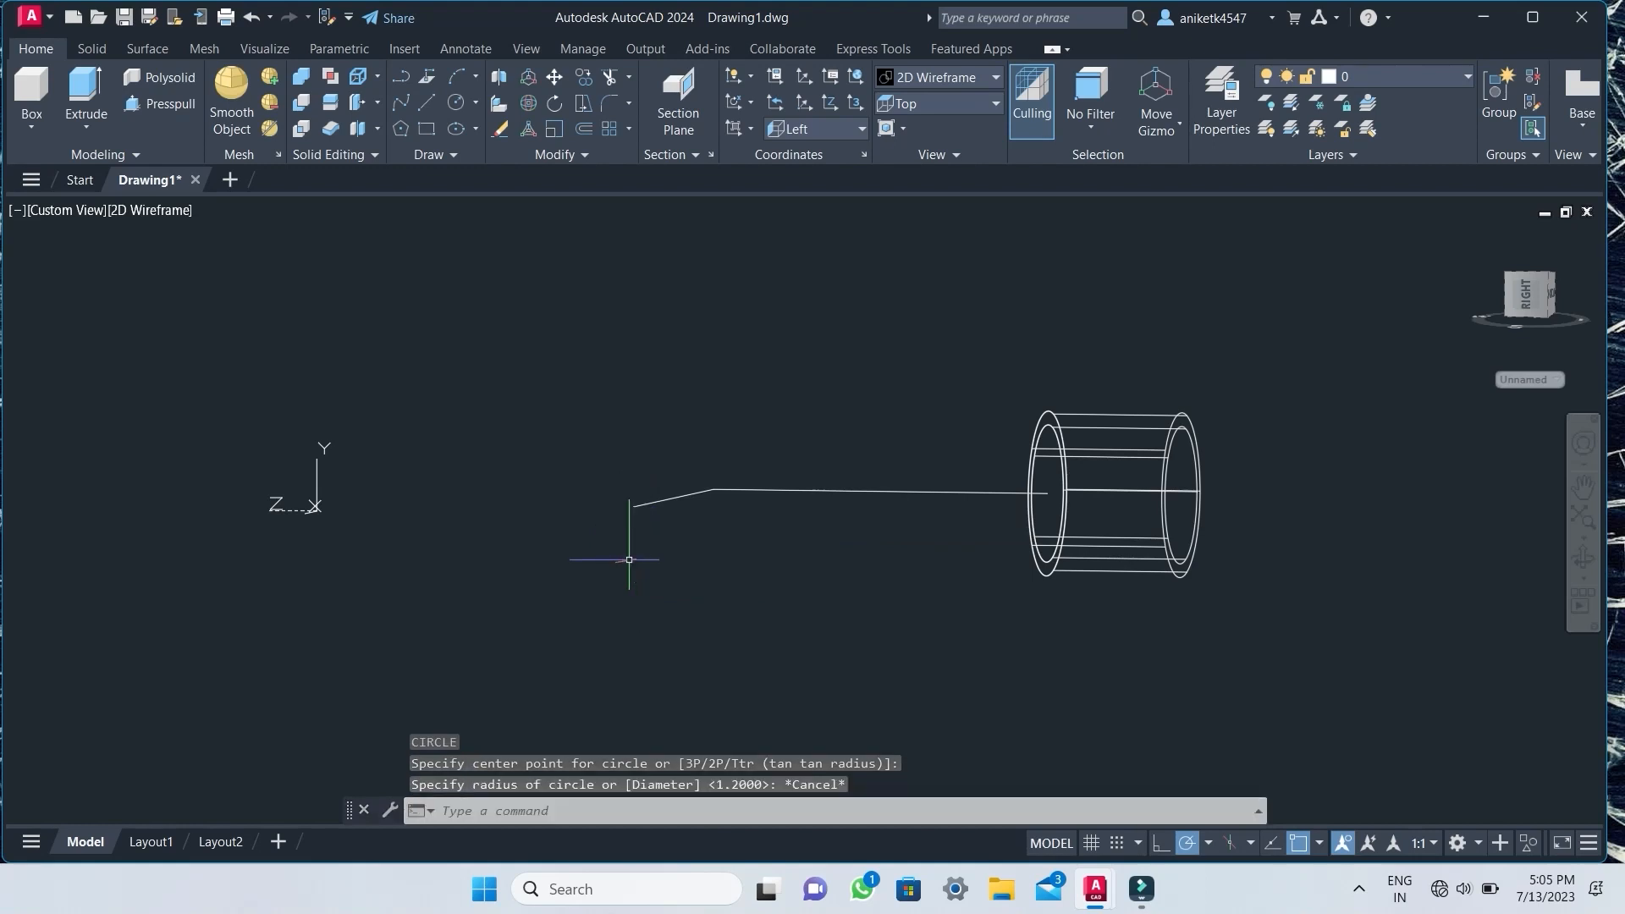
Set the UCS to Front and draw a circle of radius 1 centred on the free end of the angled line.
{"action": "left_click", "coordinate": [805, 128]}
{"action": "left_click", "coordinate": [801, 277]}
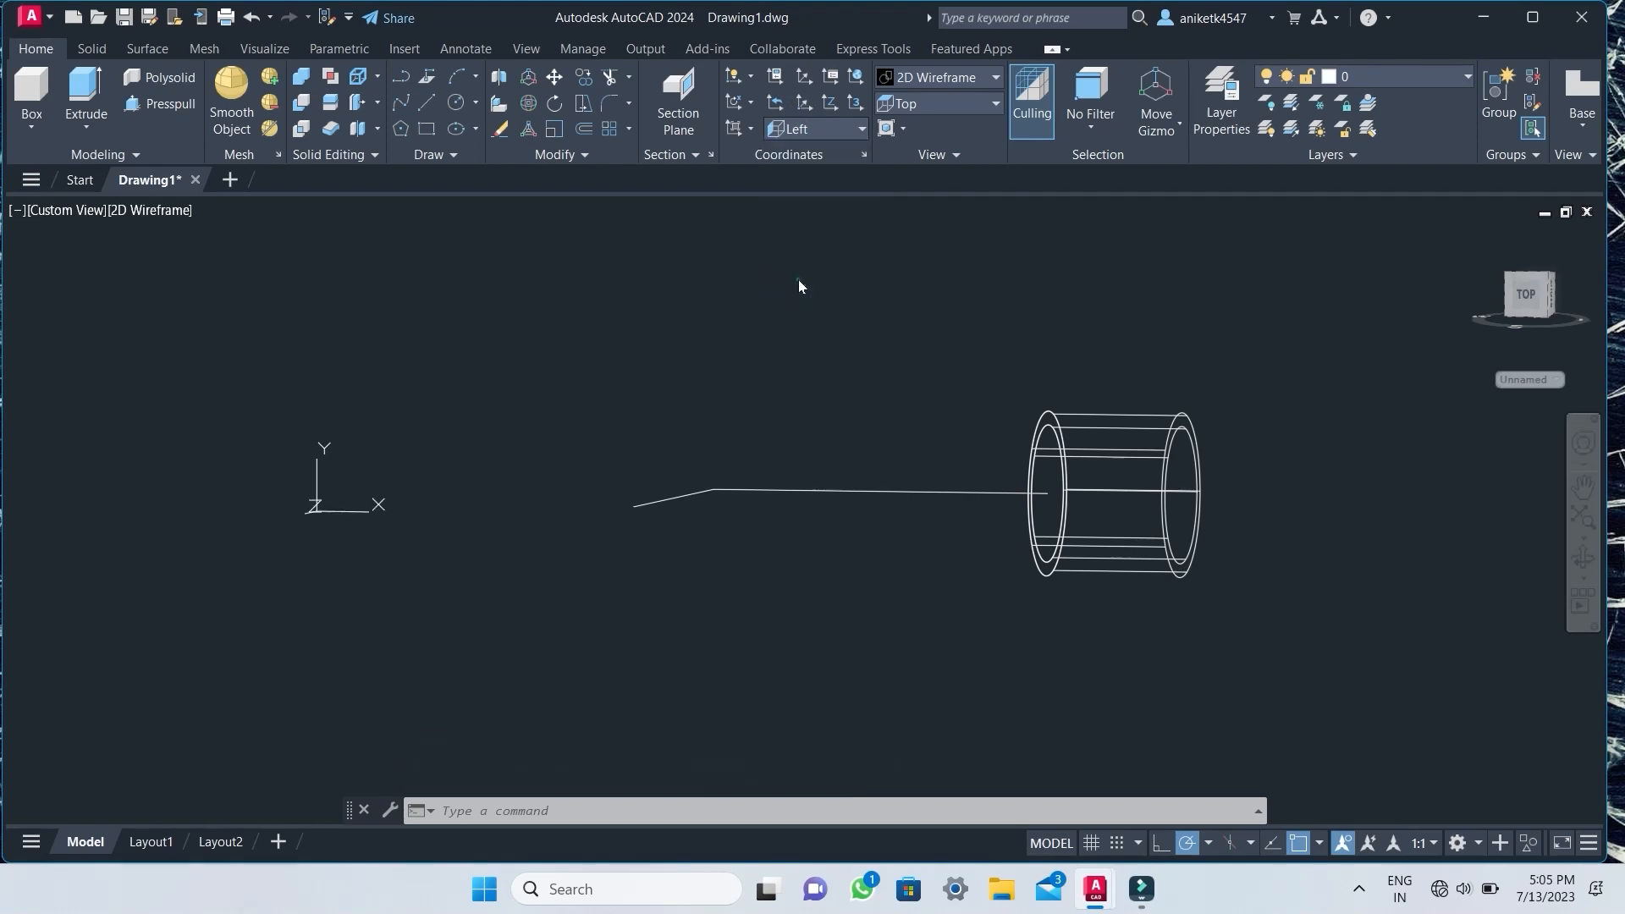
{"action": "type", "text": "c"}
{"action": "key", "text": "Return"}
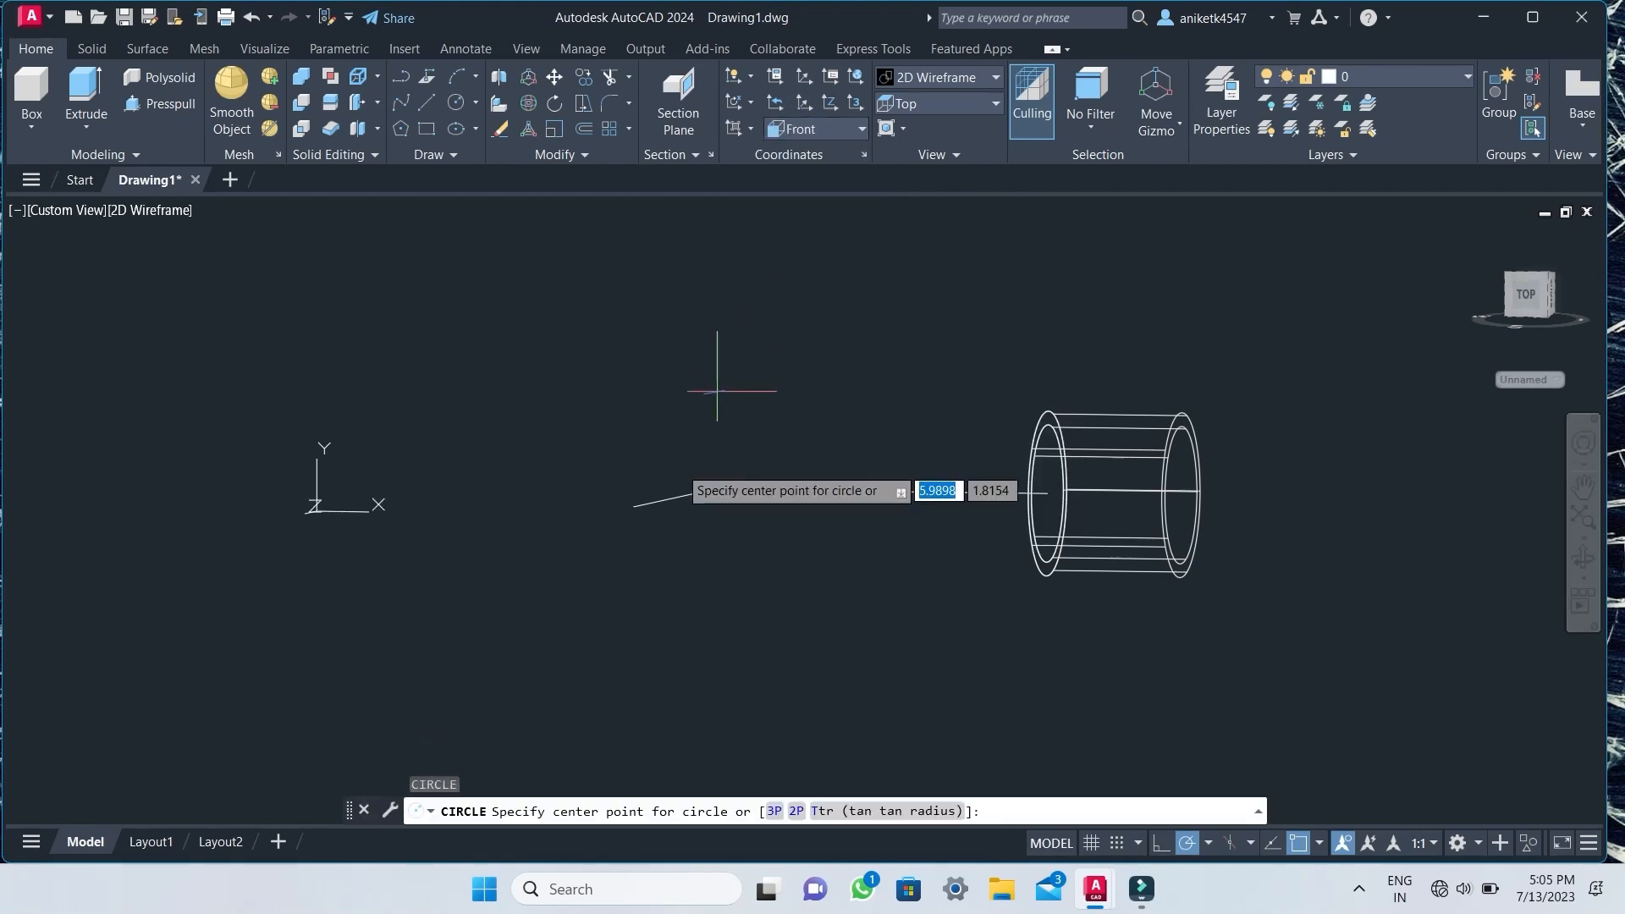
{"action": "left_click", "coordinate": [634, 506]}
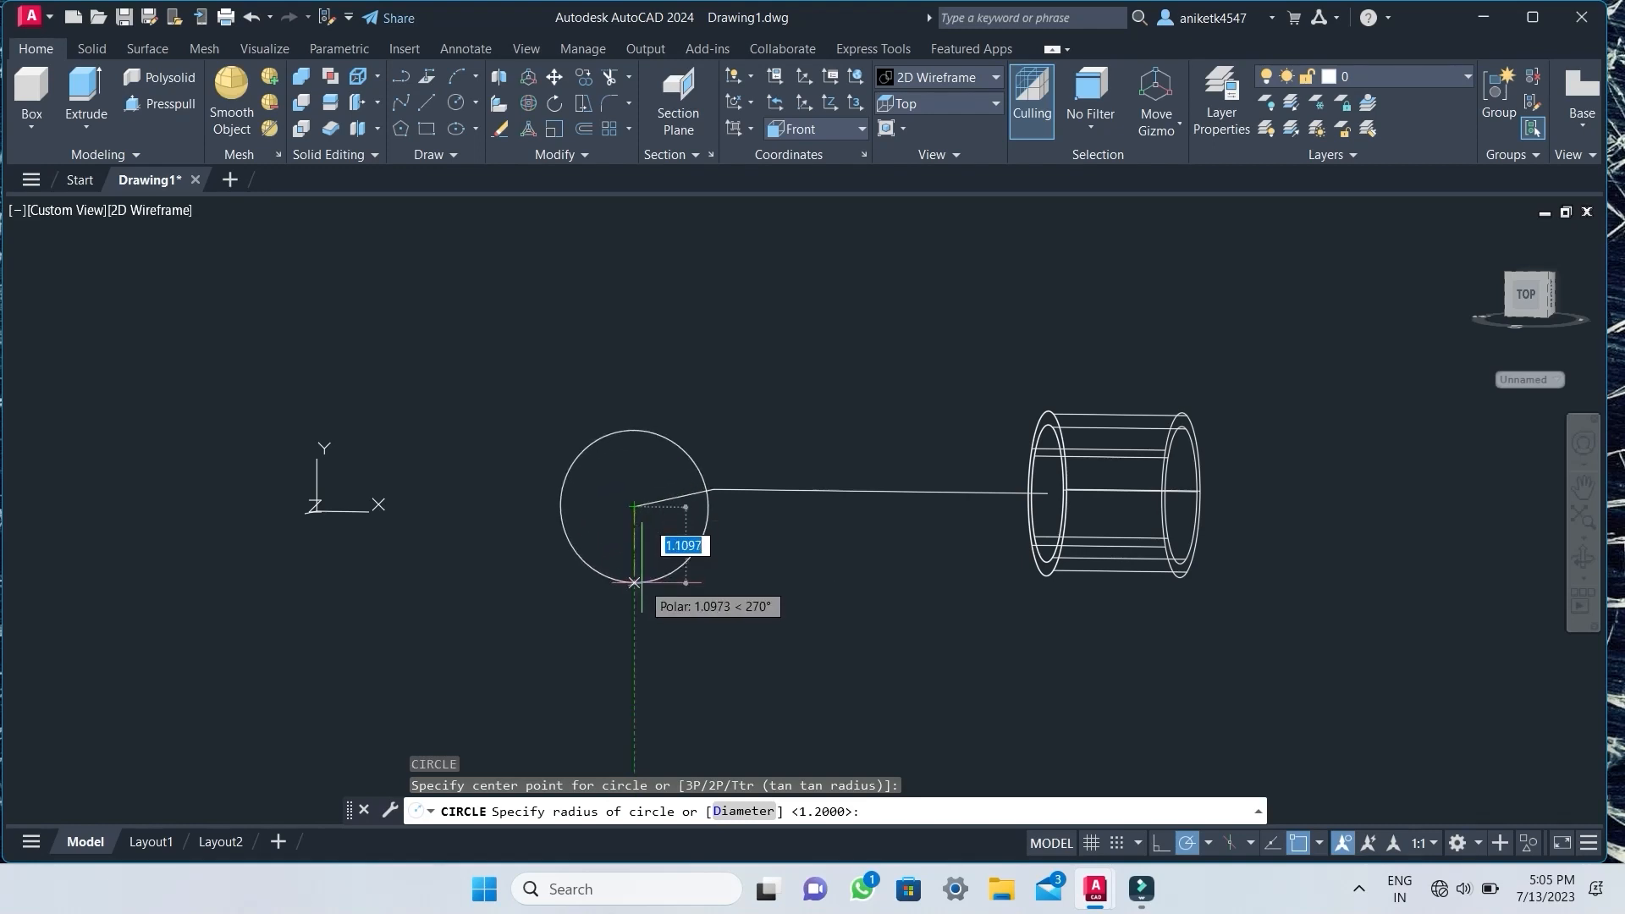
{"action": "type", "text": "1"}
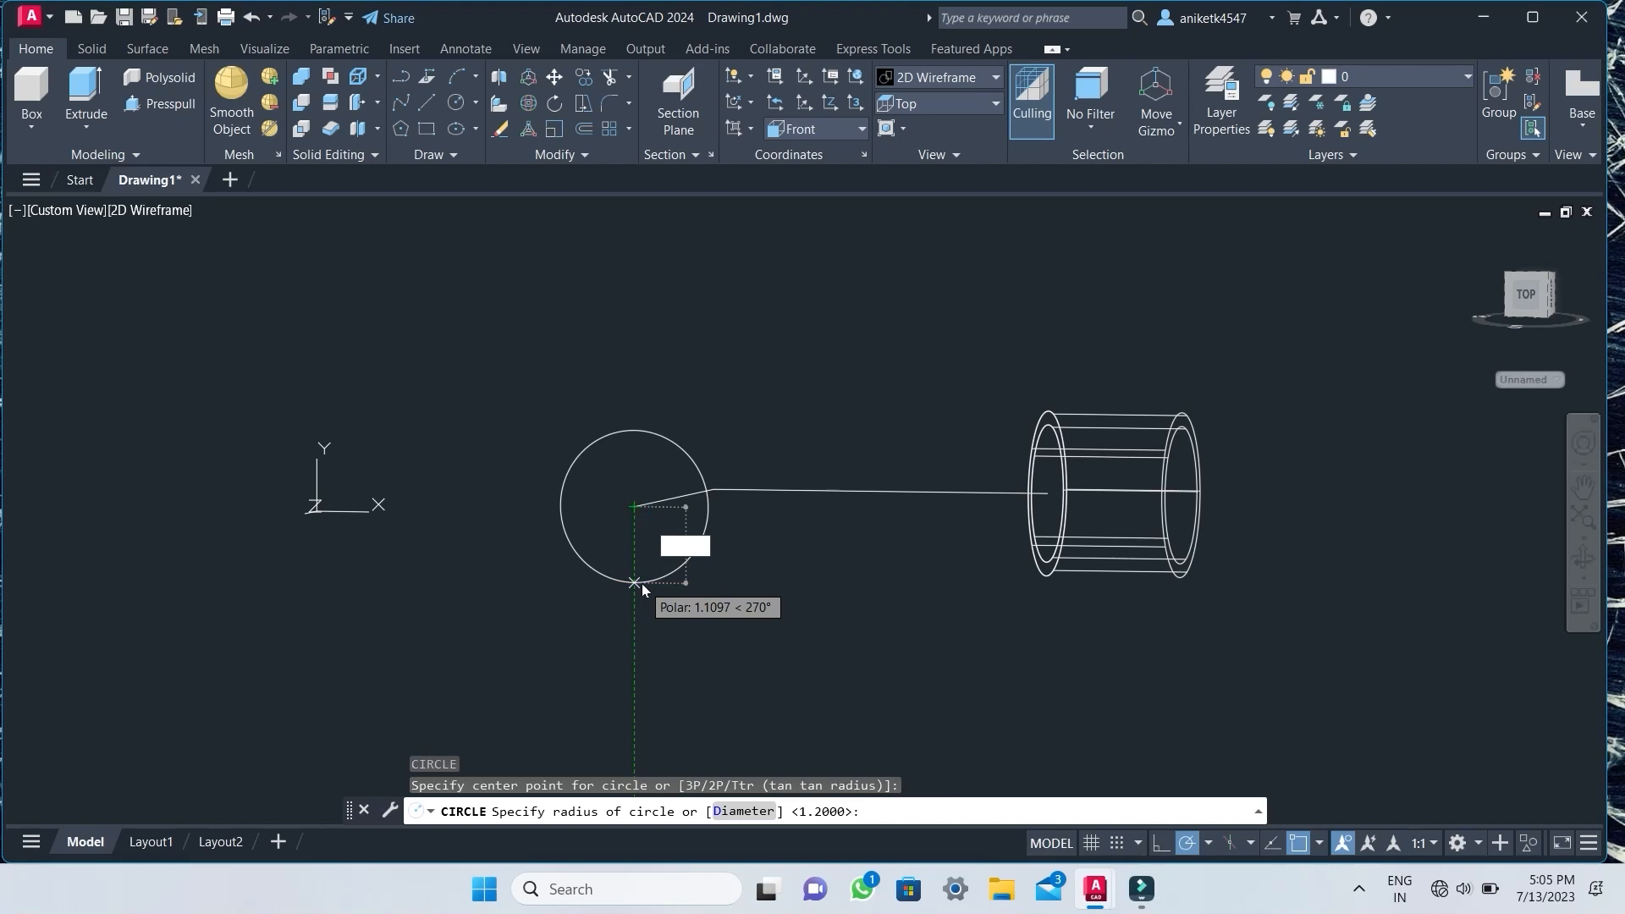
{"action": "key", "text": "Return"}
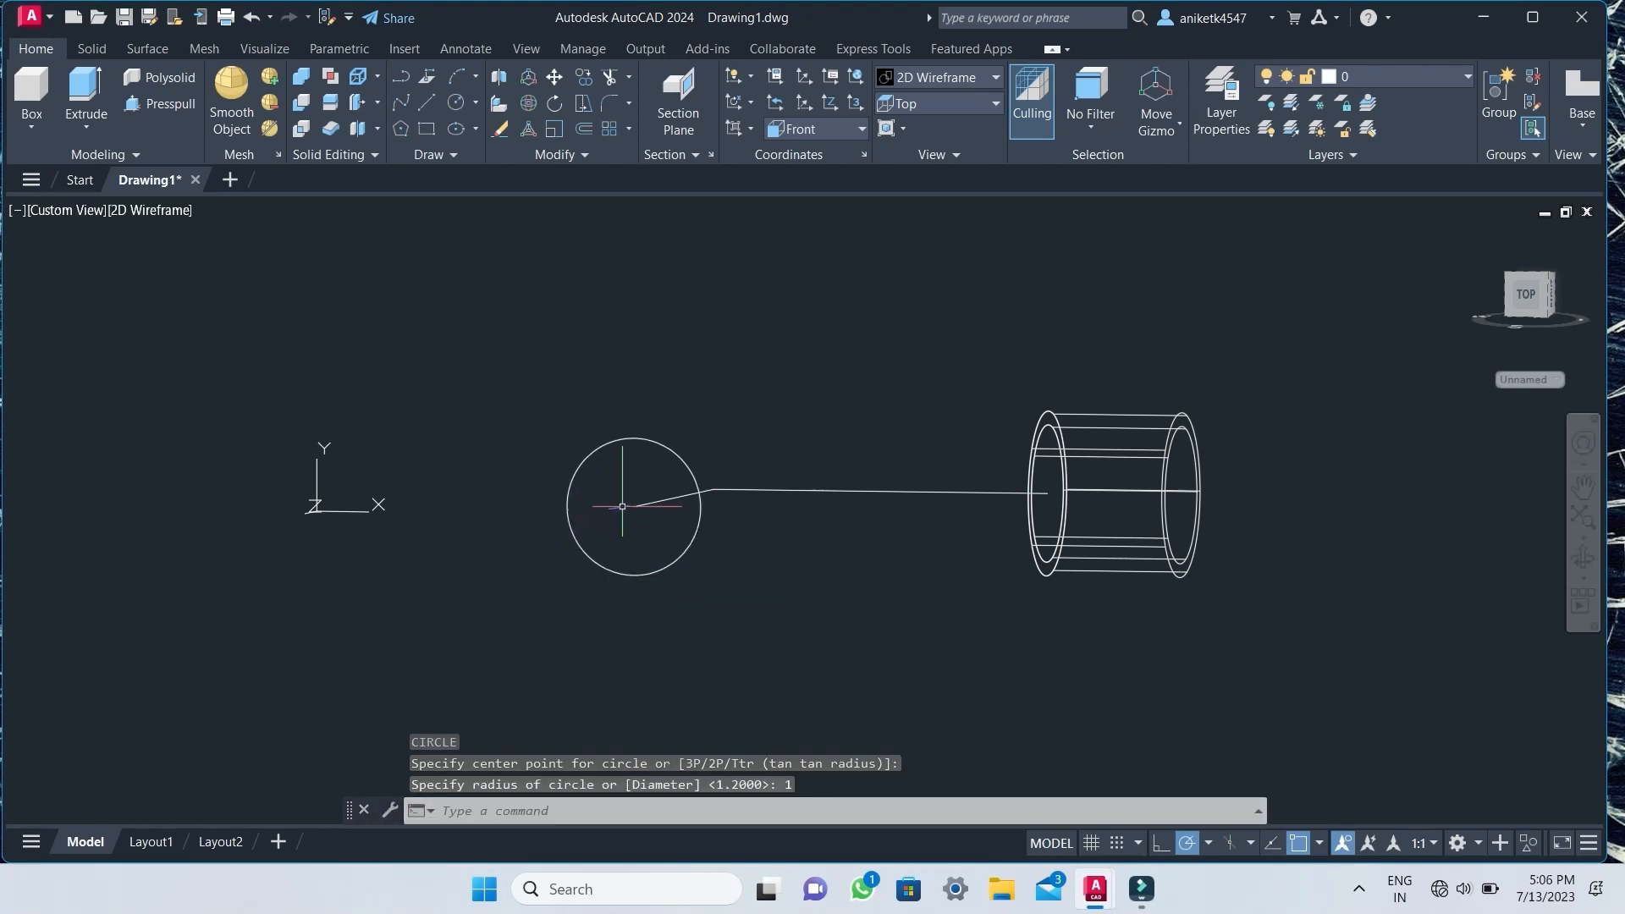
Draw a concentric circle of radius 1.2 around the radius 1 circle at the same line end.
{"action": "type", "text": "c"}
{"action": "key", "text": "Return"}
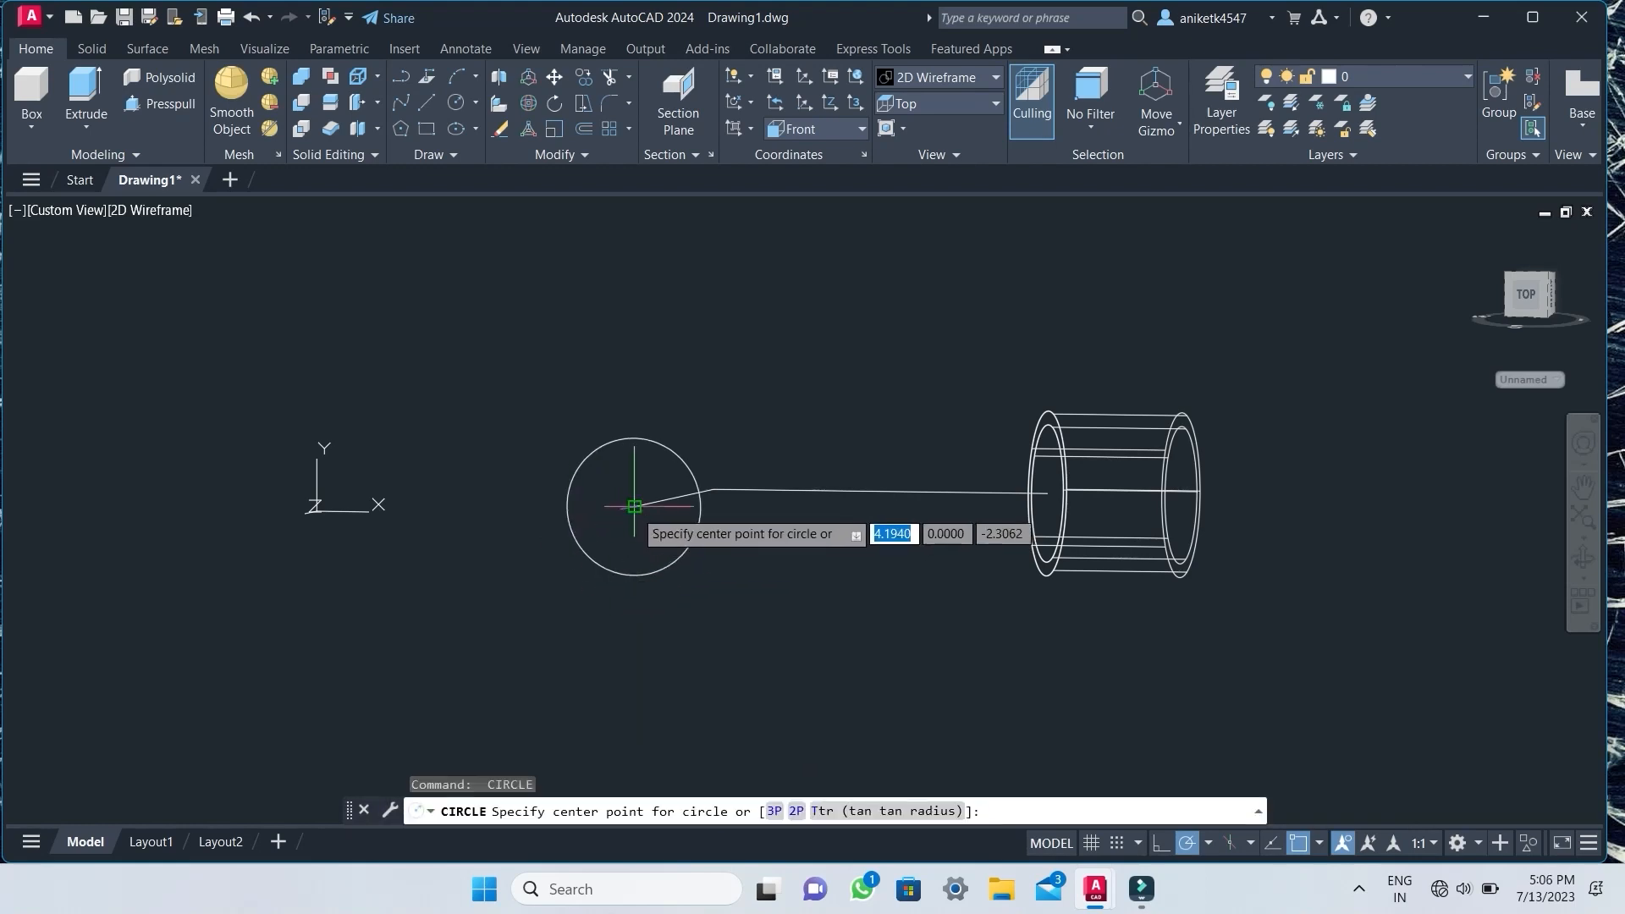
{"action": "left_click", "coordinate": [634, 507]}
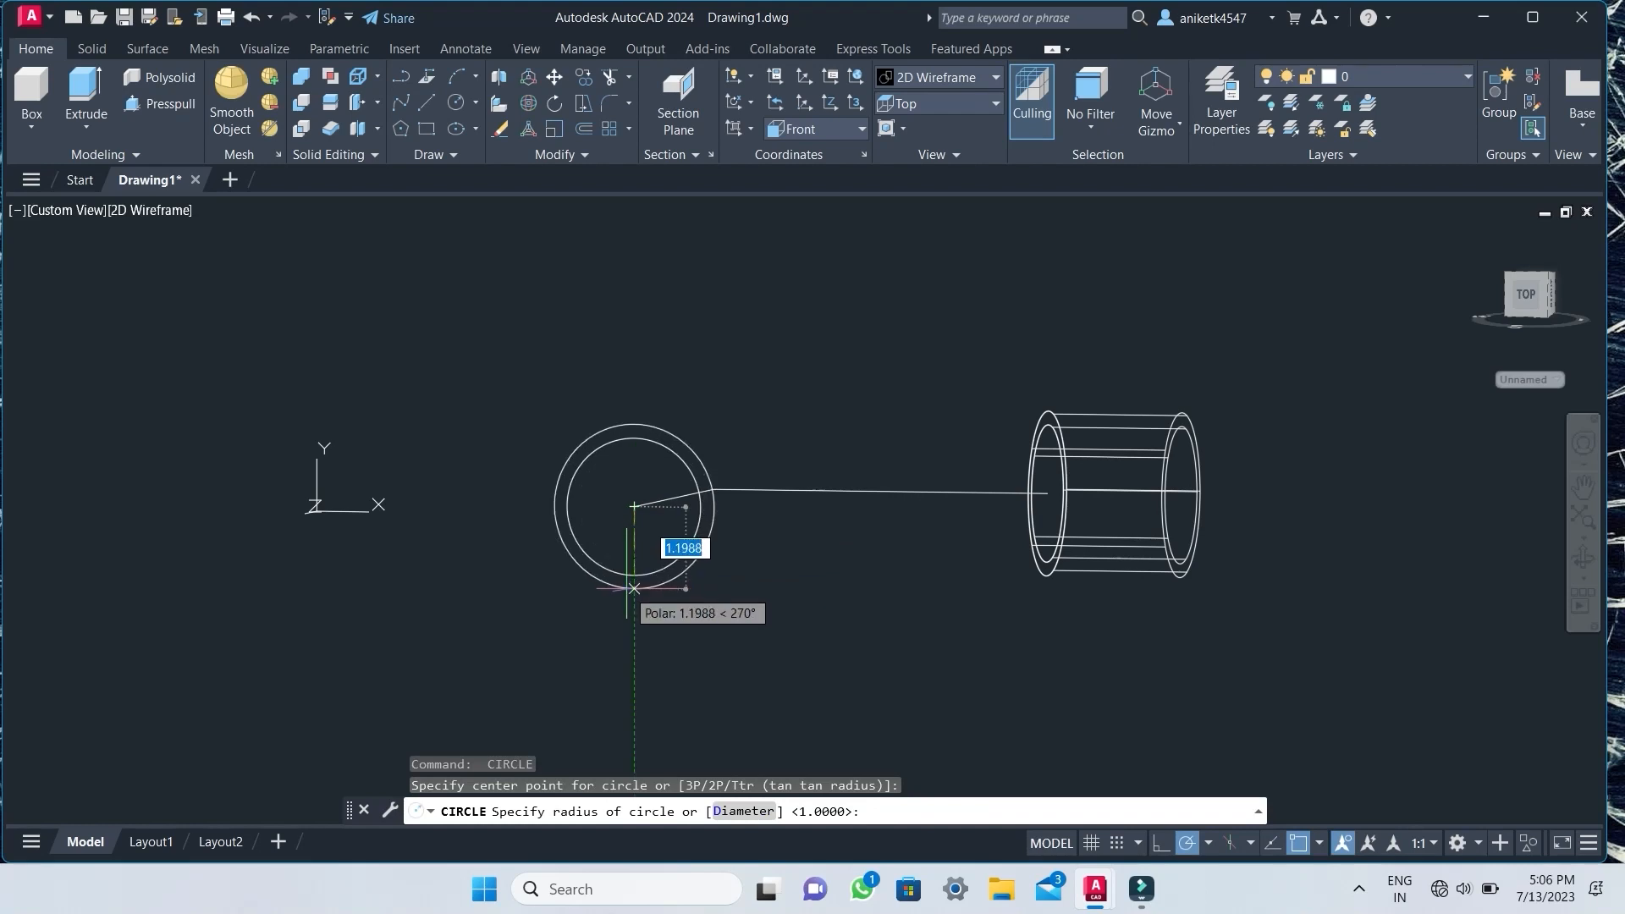
{"action": "left_click", "coordinate": [634, 588]}
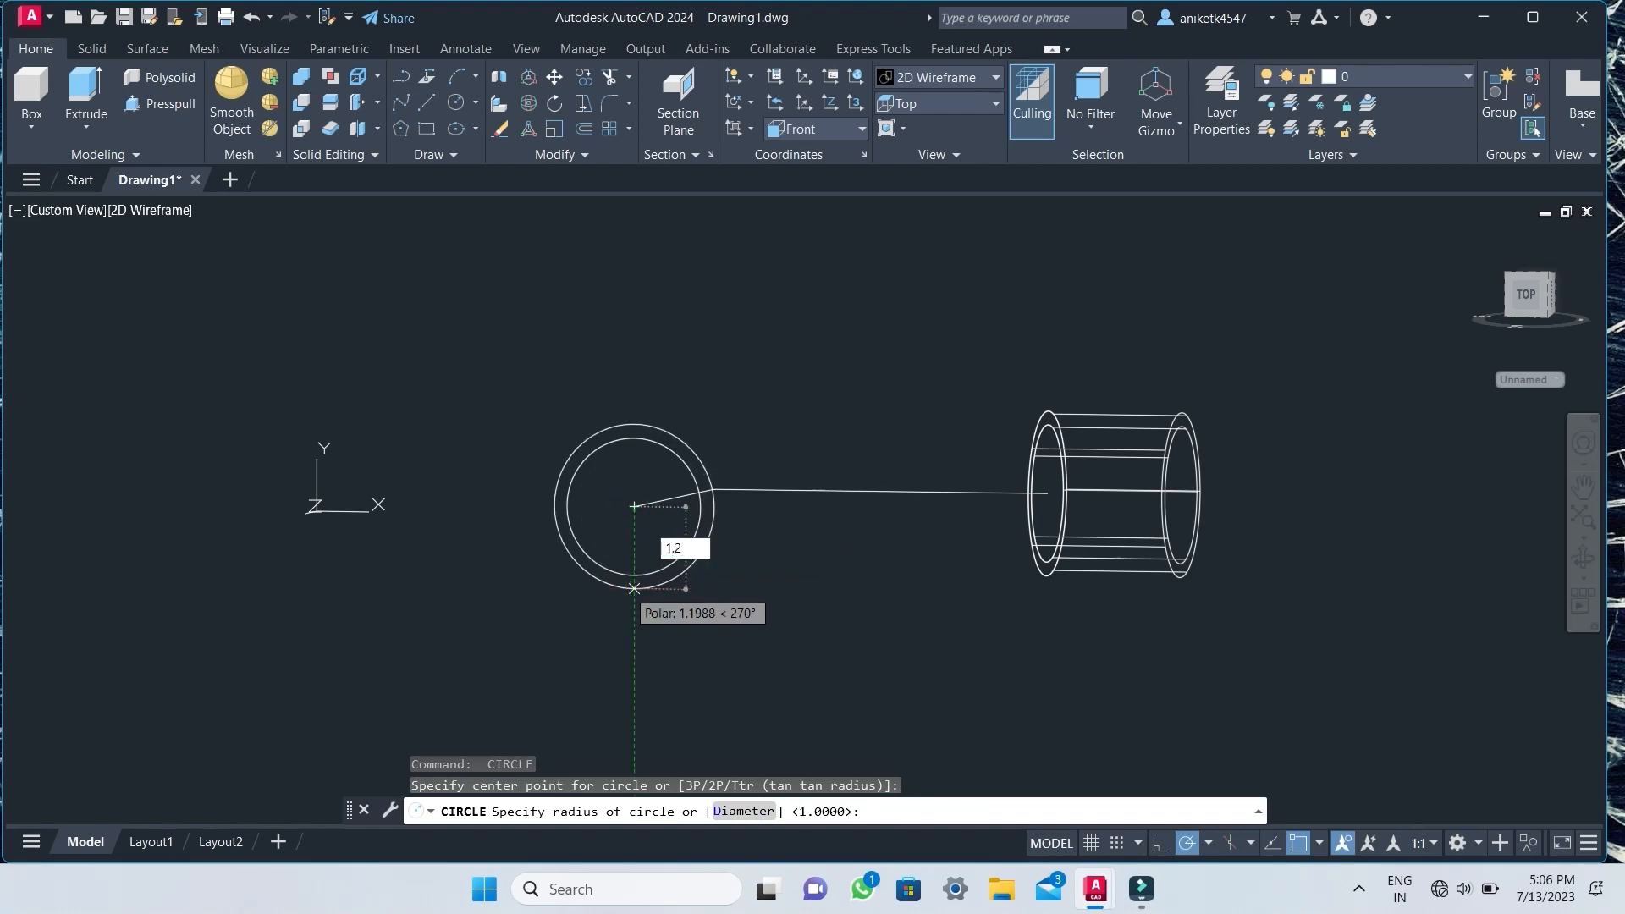
{"action": "key", "text": "Return"}
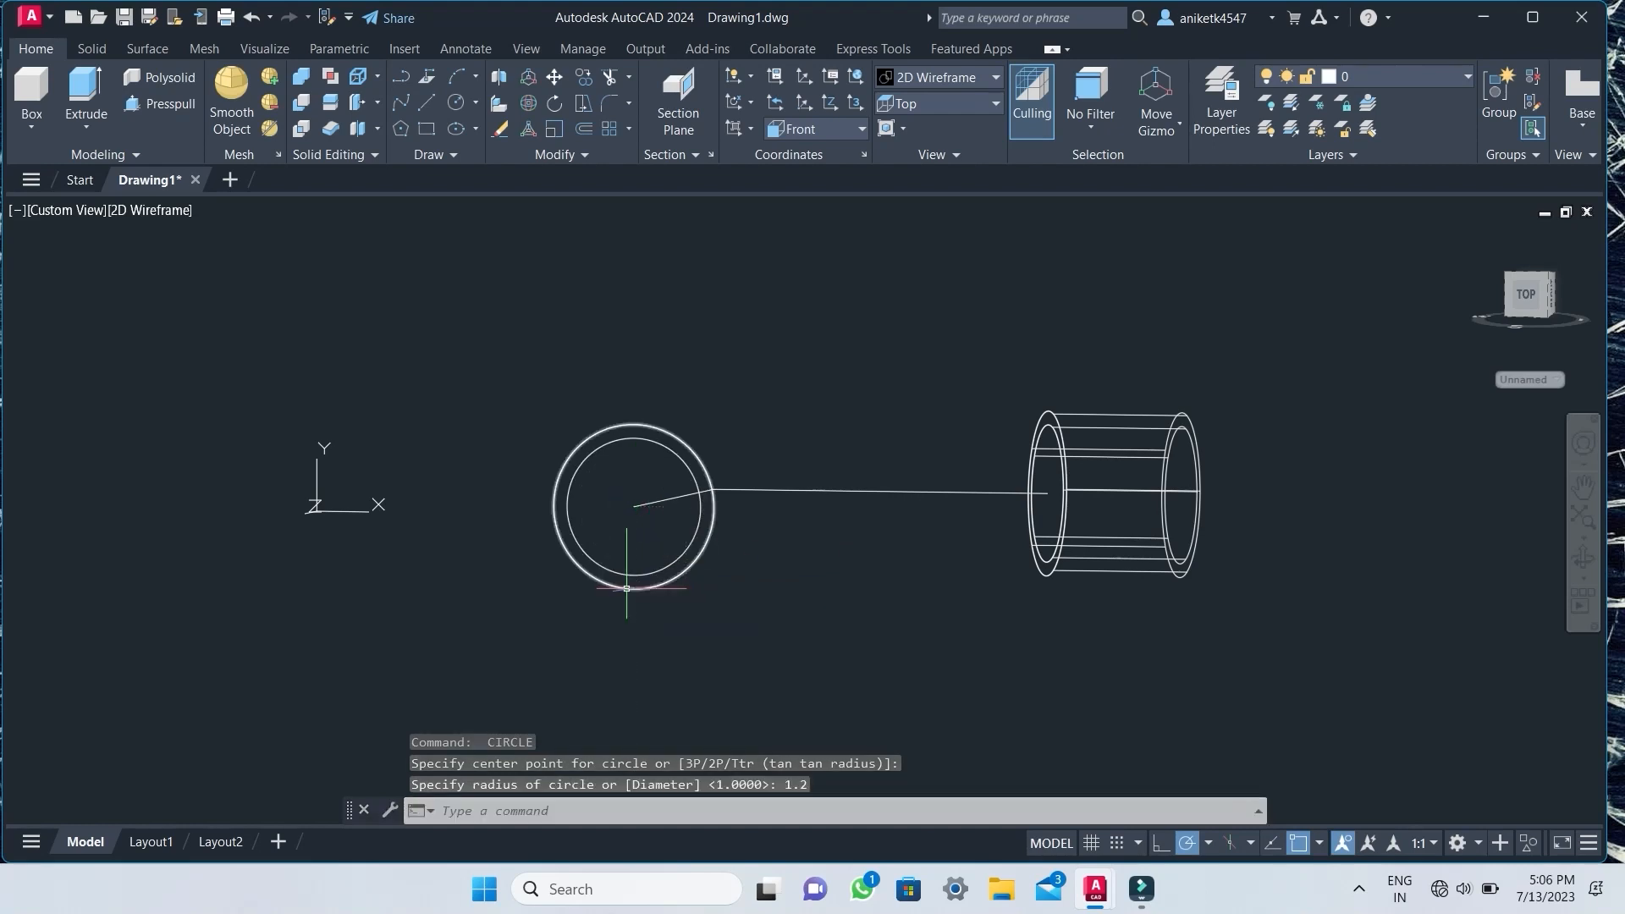
Presspull the inner circle at the angled line's end by 2, away from the corner of the path.
{"action": "left_click", "coordinate": [1584, 556]}
{"action": "left_click_drag", "start_coordinate": [968, 570], "coordinate": [981, 475]}
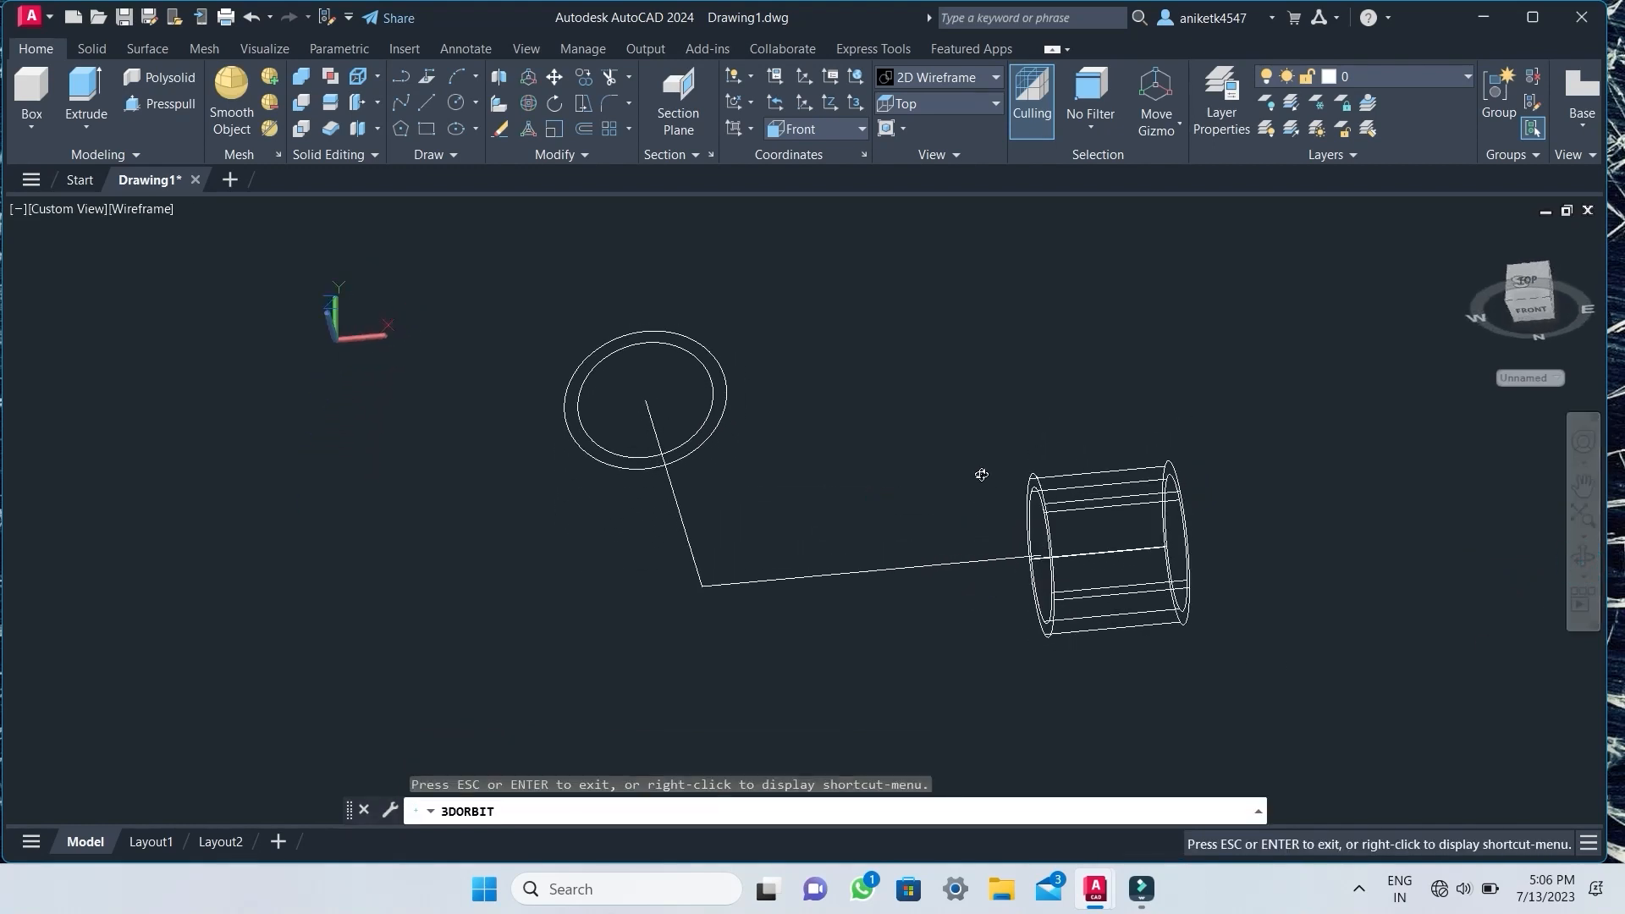
{"action": "key", "text": "Escape"}
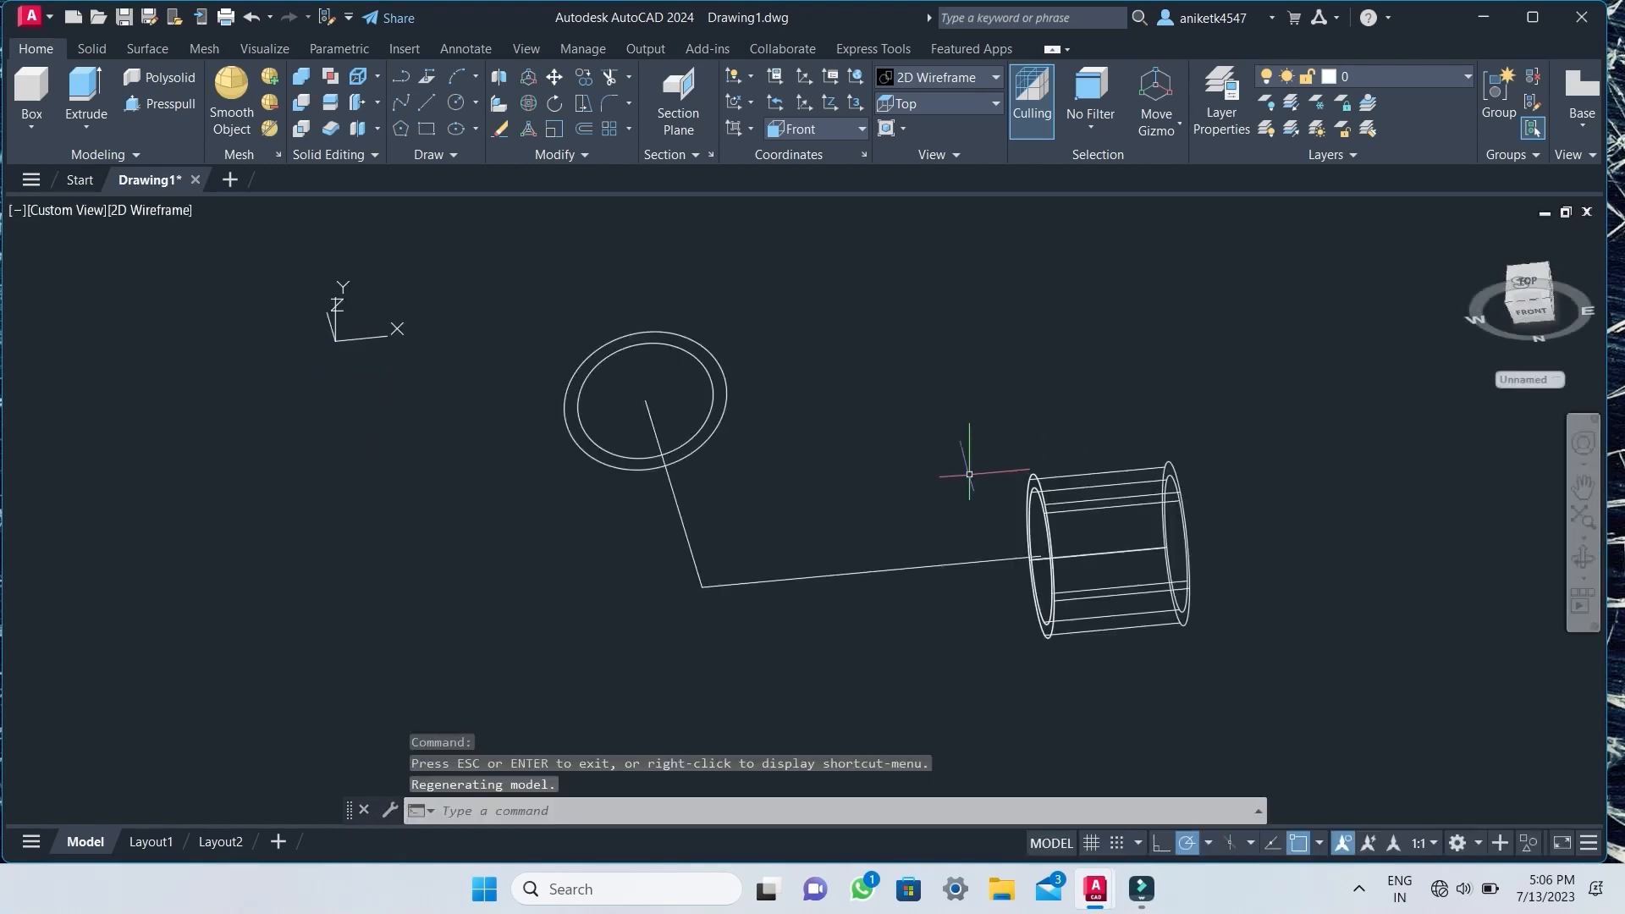
{"action": "left_click", "coordinate": [158, 108]}
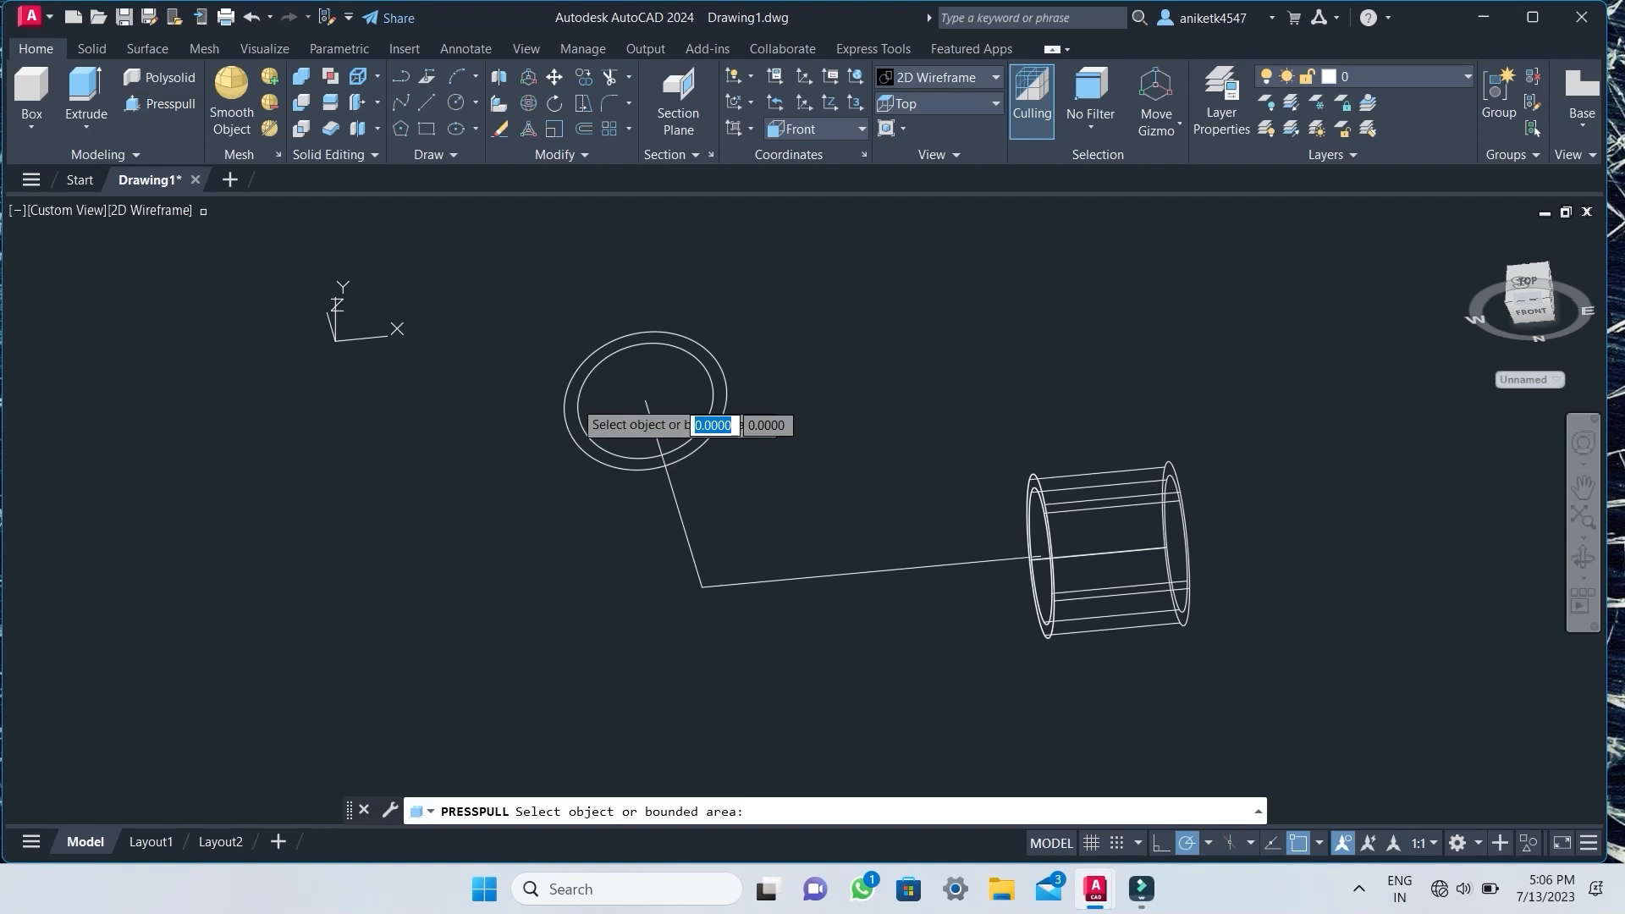
{"action": "left_click", "coordinate": [591, 373]}
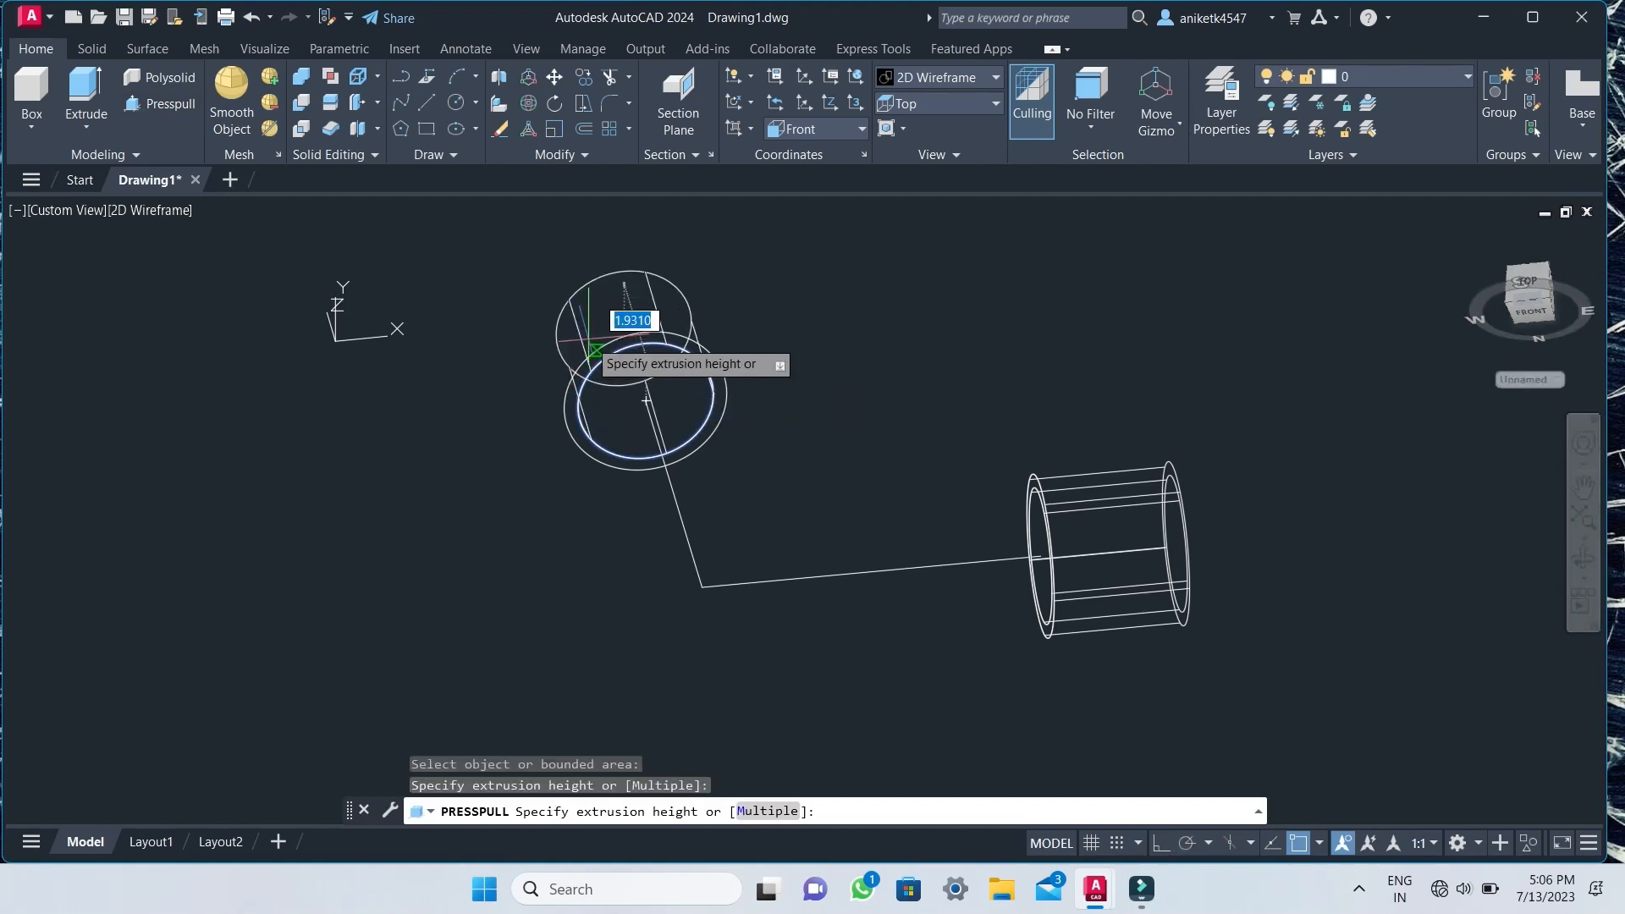
{"action": "type", "text": "2"}
{"action": "key", "text": "Return"}
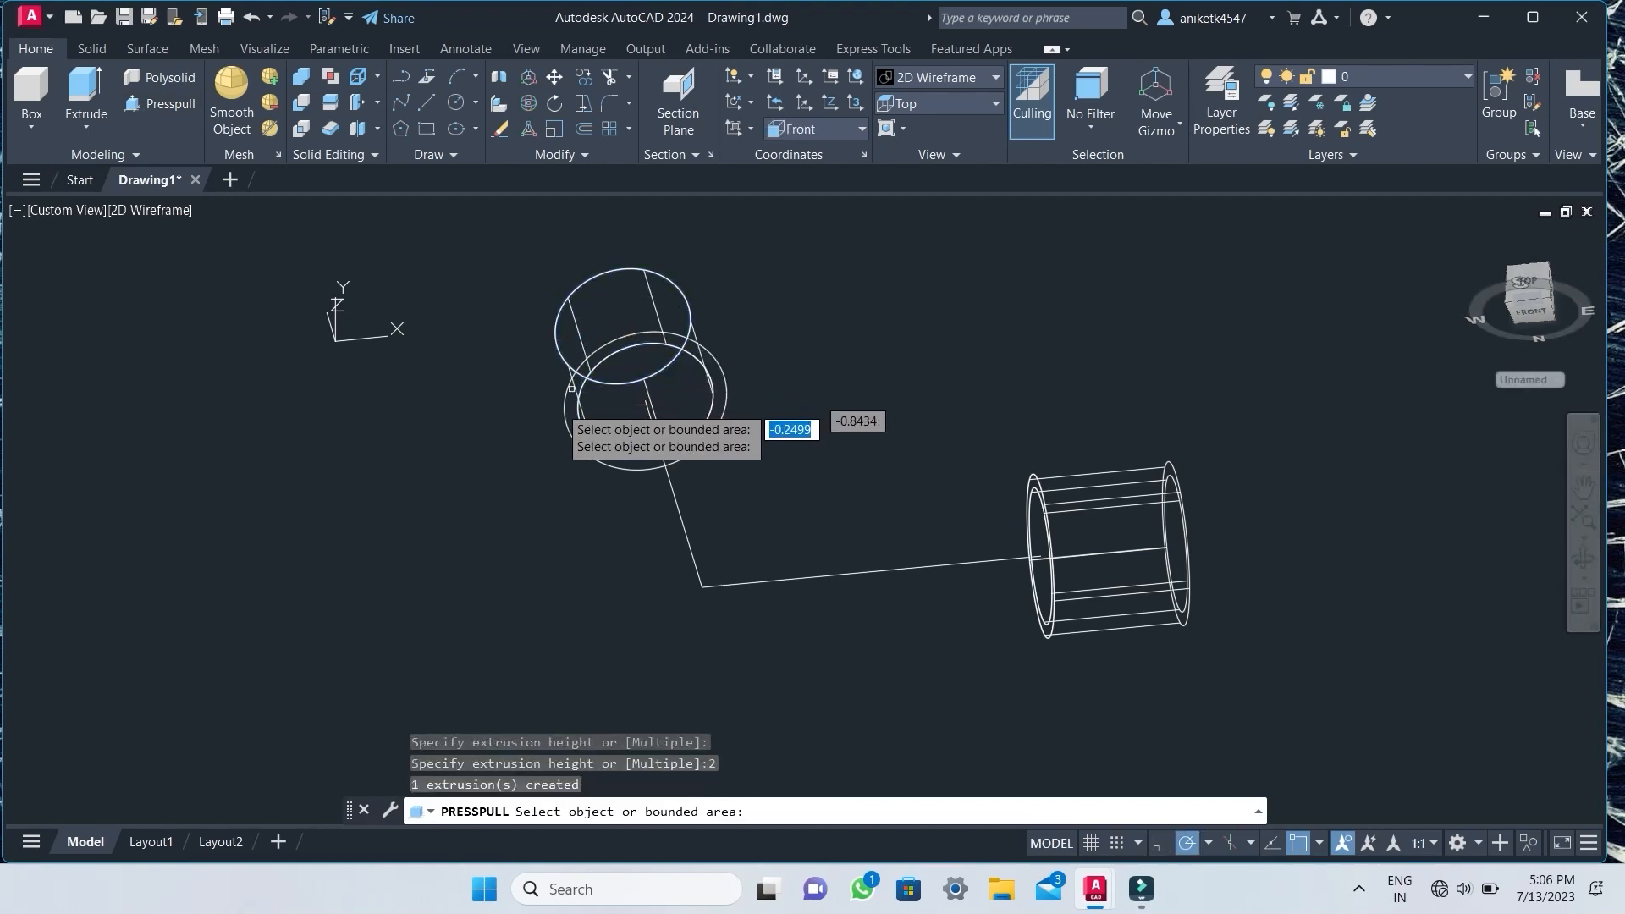
Presspull the outer circle by 2 in the same direction as the inner cylinder and finish the command.
{"action": "left_click", "coordinate": [564, 395]}
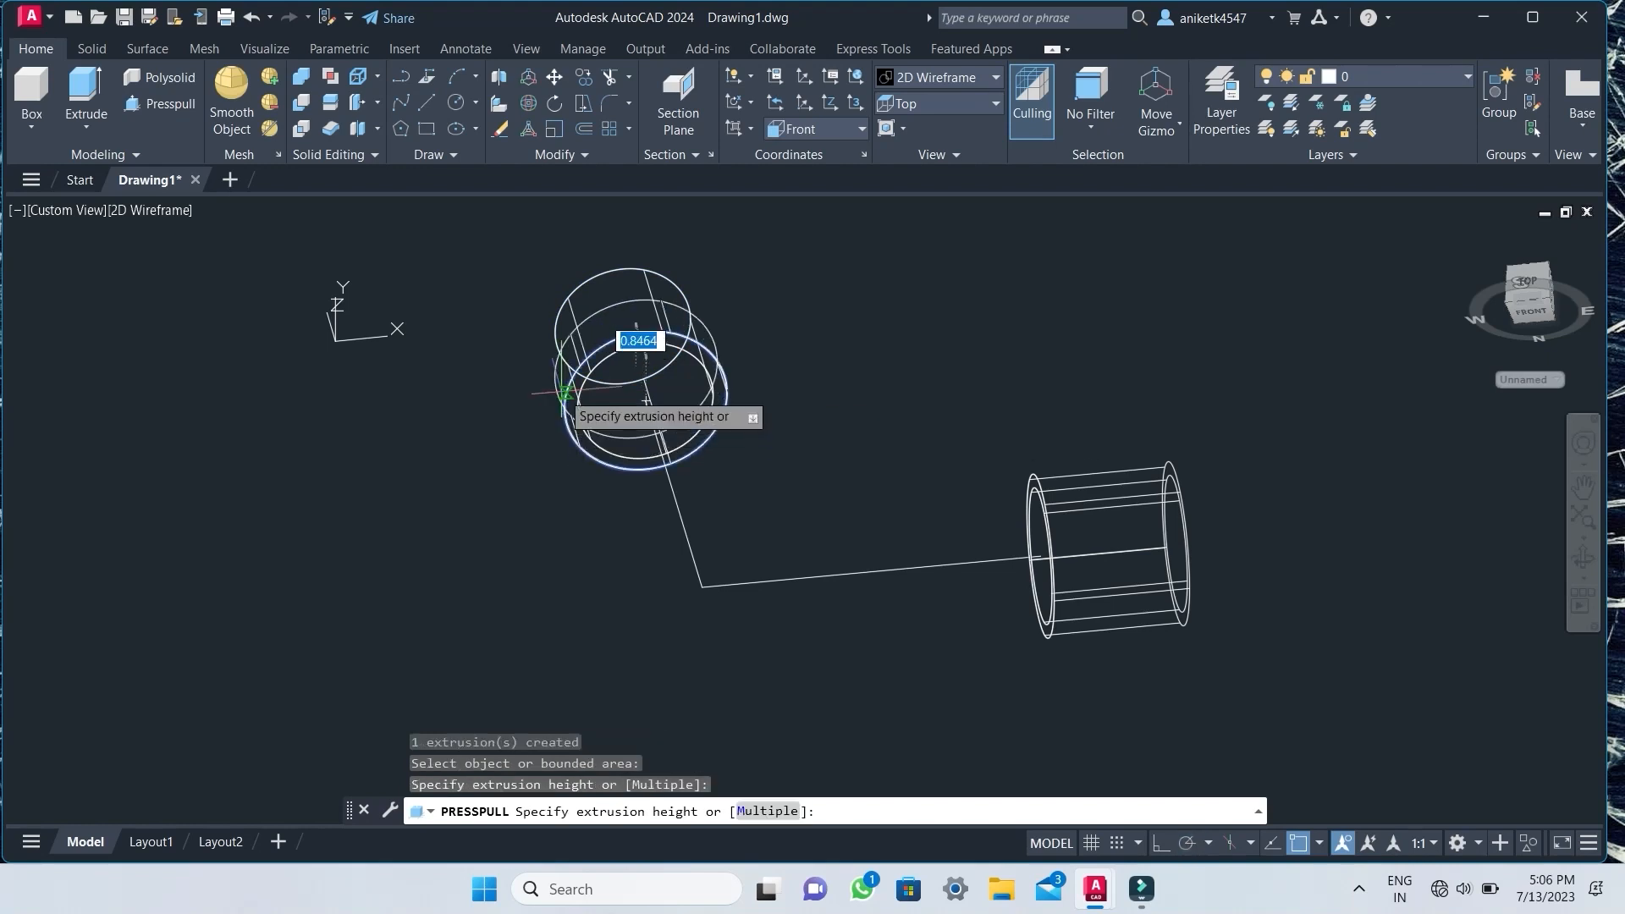
{"action": "type", "text": "2"}
{"action": "key", "text": "Return"}
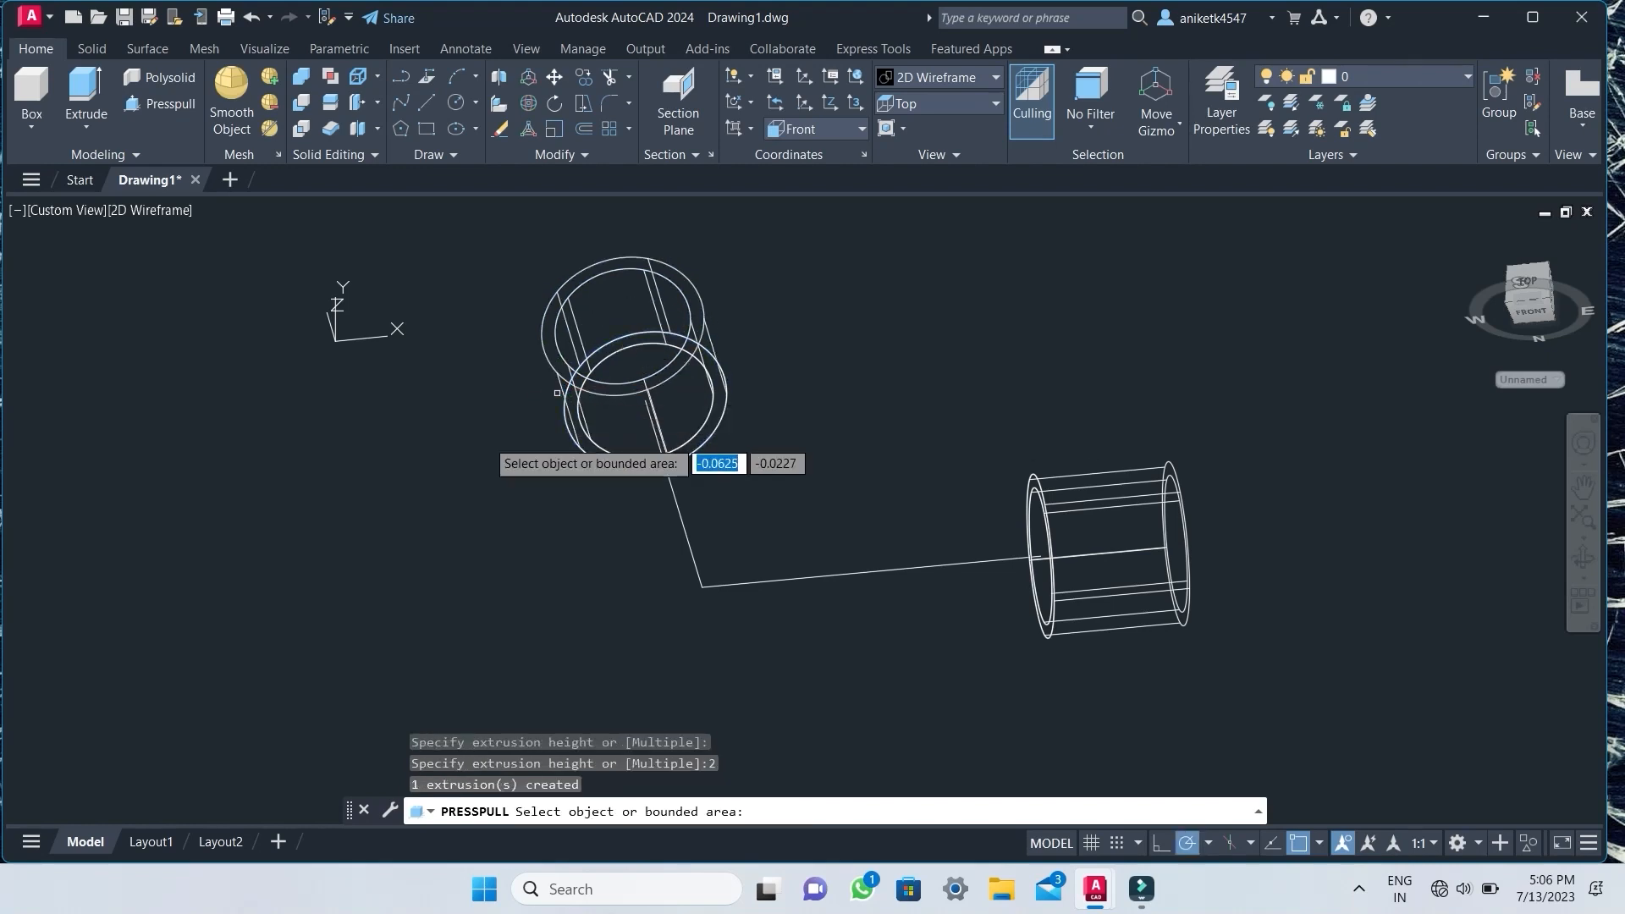
{"action": "key", "text": "Return"}
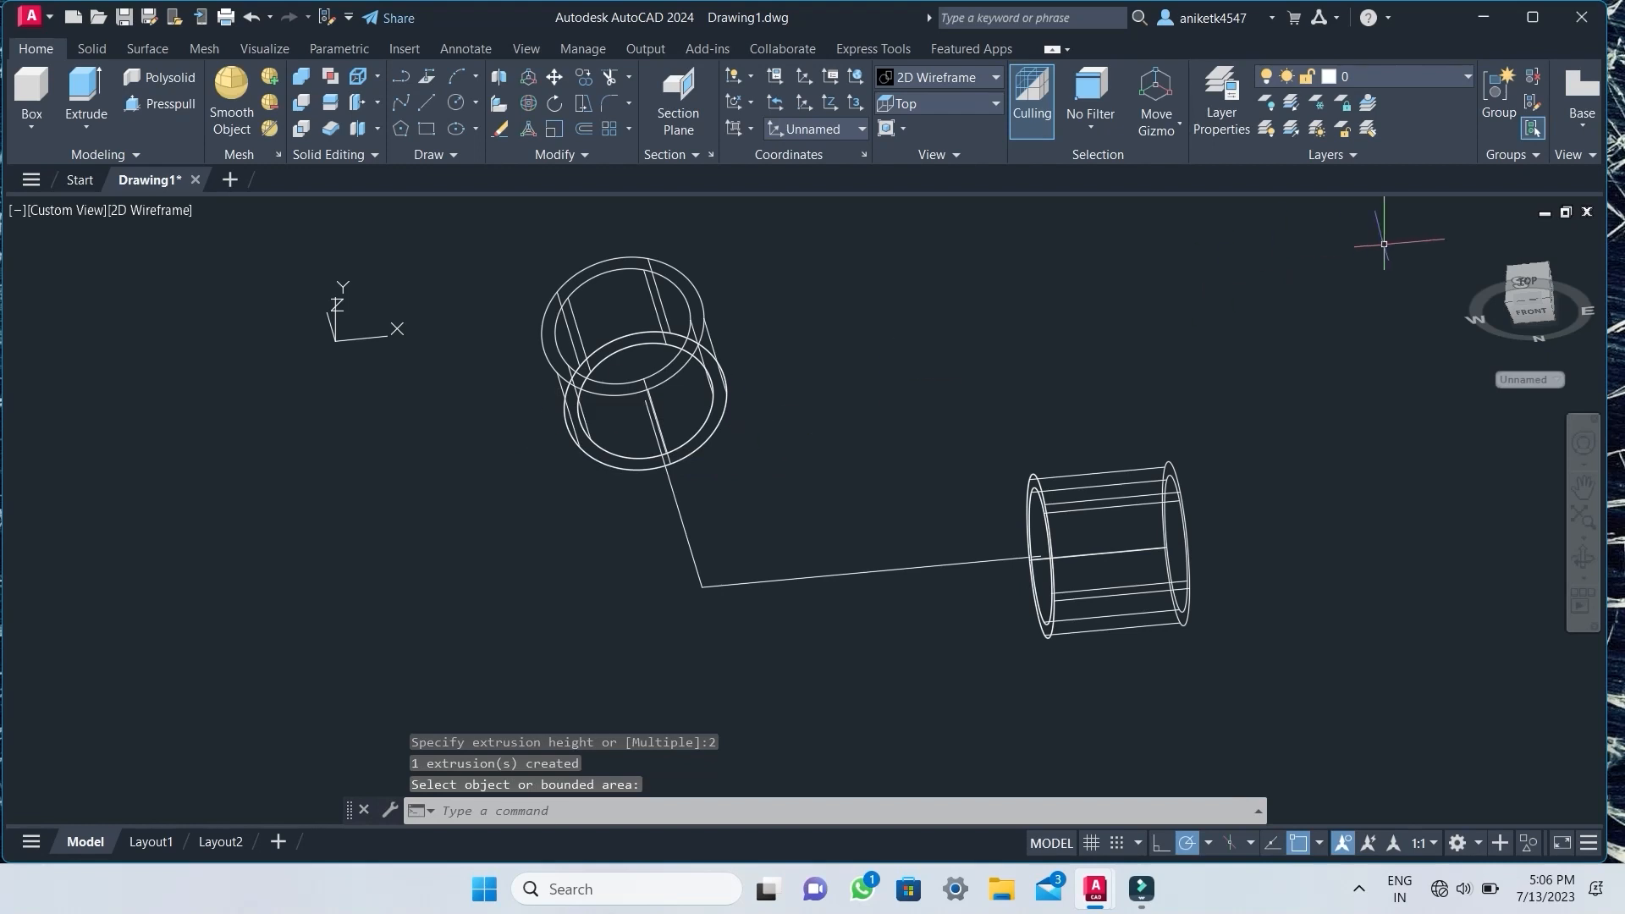
View the model squarely from the ViewCube's Front face and examine the corner of the L-shaped path.
{"action": "left_click", "coordinate": [1525, 314]}
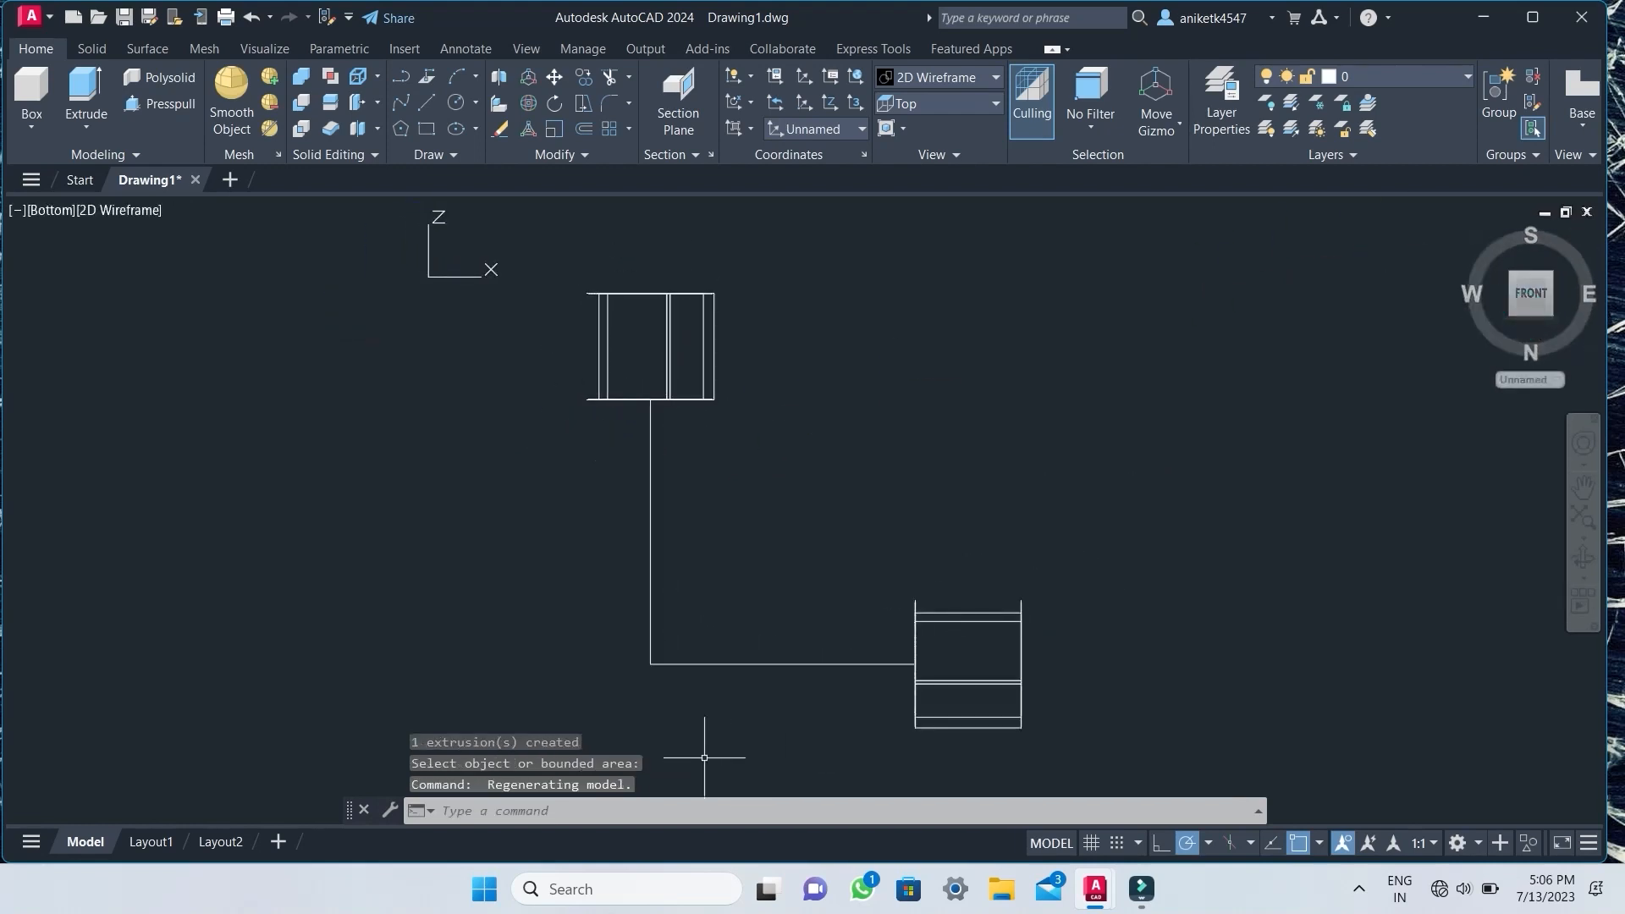
{"action": "scroll", "coordinate": [681, 700], "scroll_direction": "up", "scroll_amount": 5}
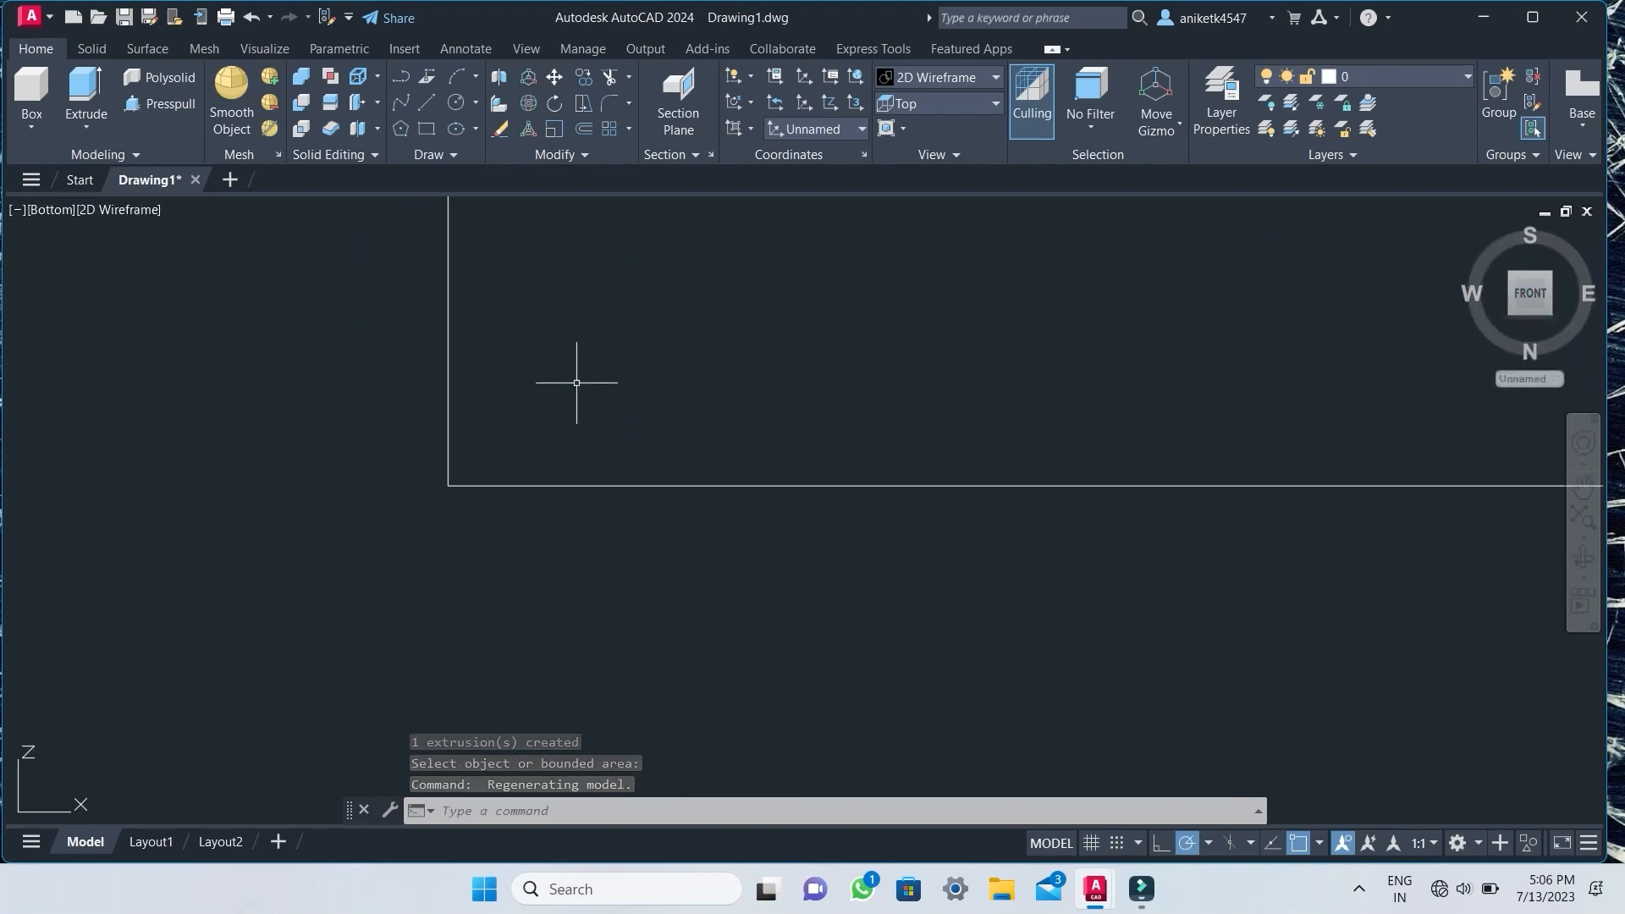
{"action": "scroll", "coordinate": [577, 377], "scroll_direction": "down", "scroll_amount": 4}
{"action": "scroll", "coordinate": [624, 711], "scroll_direction": "down", "scroll_amount": 4}
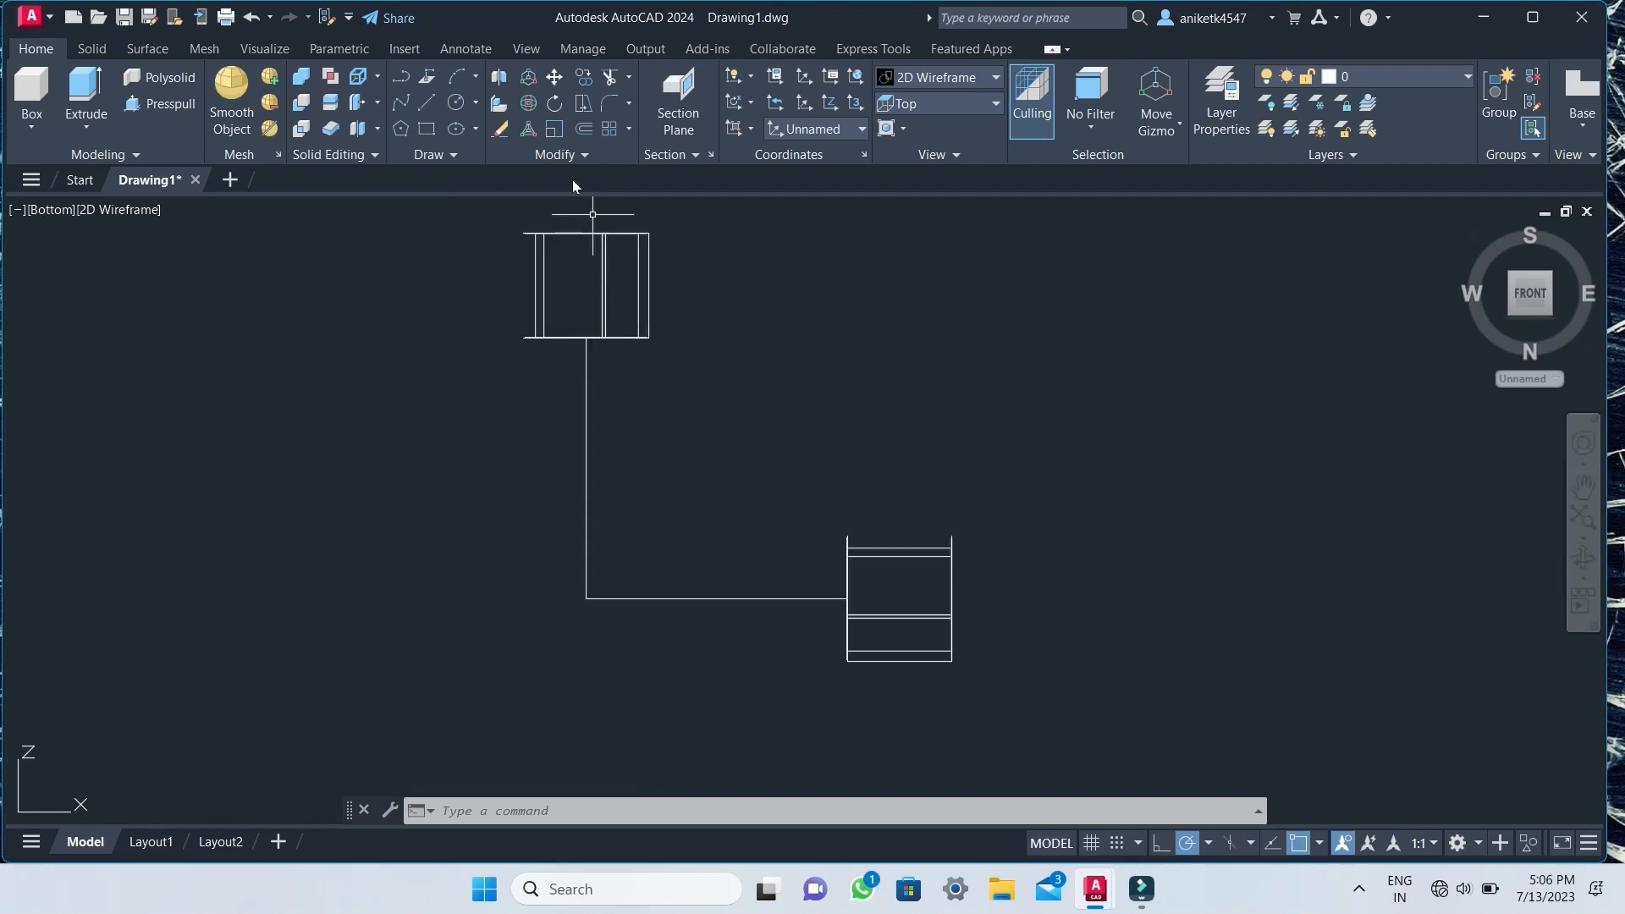
{"action": "left_click", "coordinate": [606, 105]}
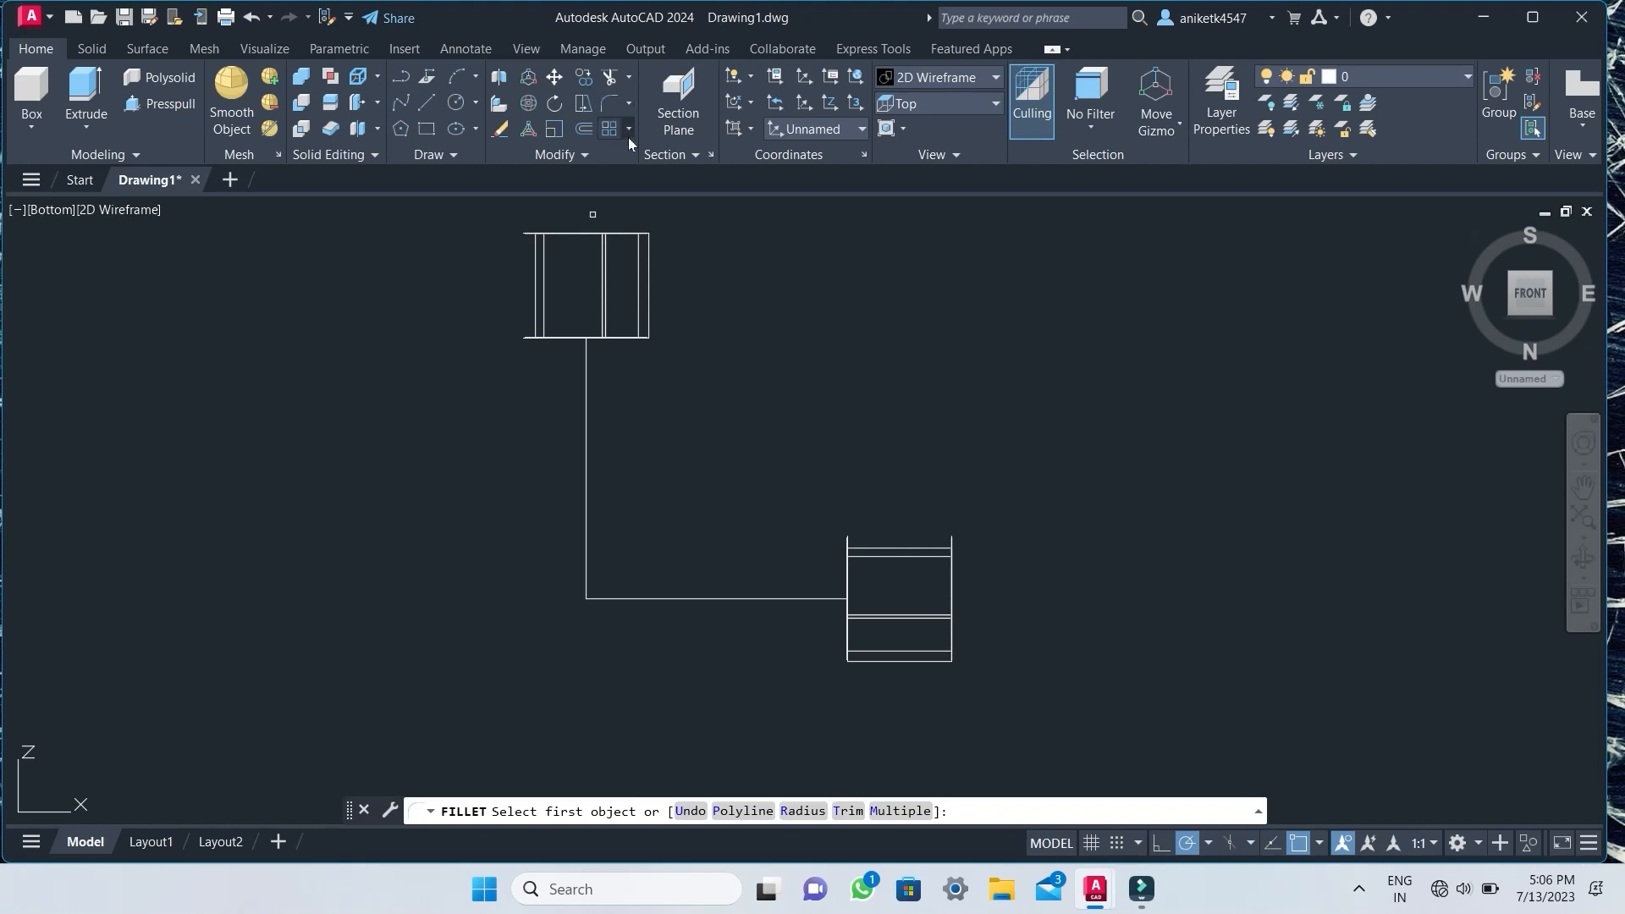
{"action": "left_click", "coordinate": [658, 597]}
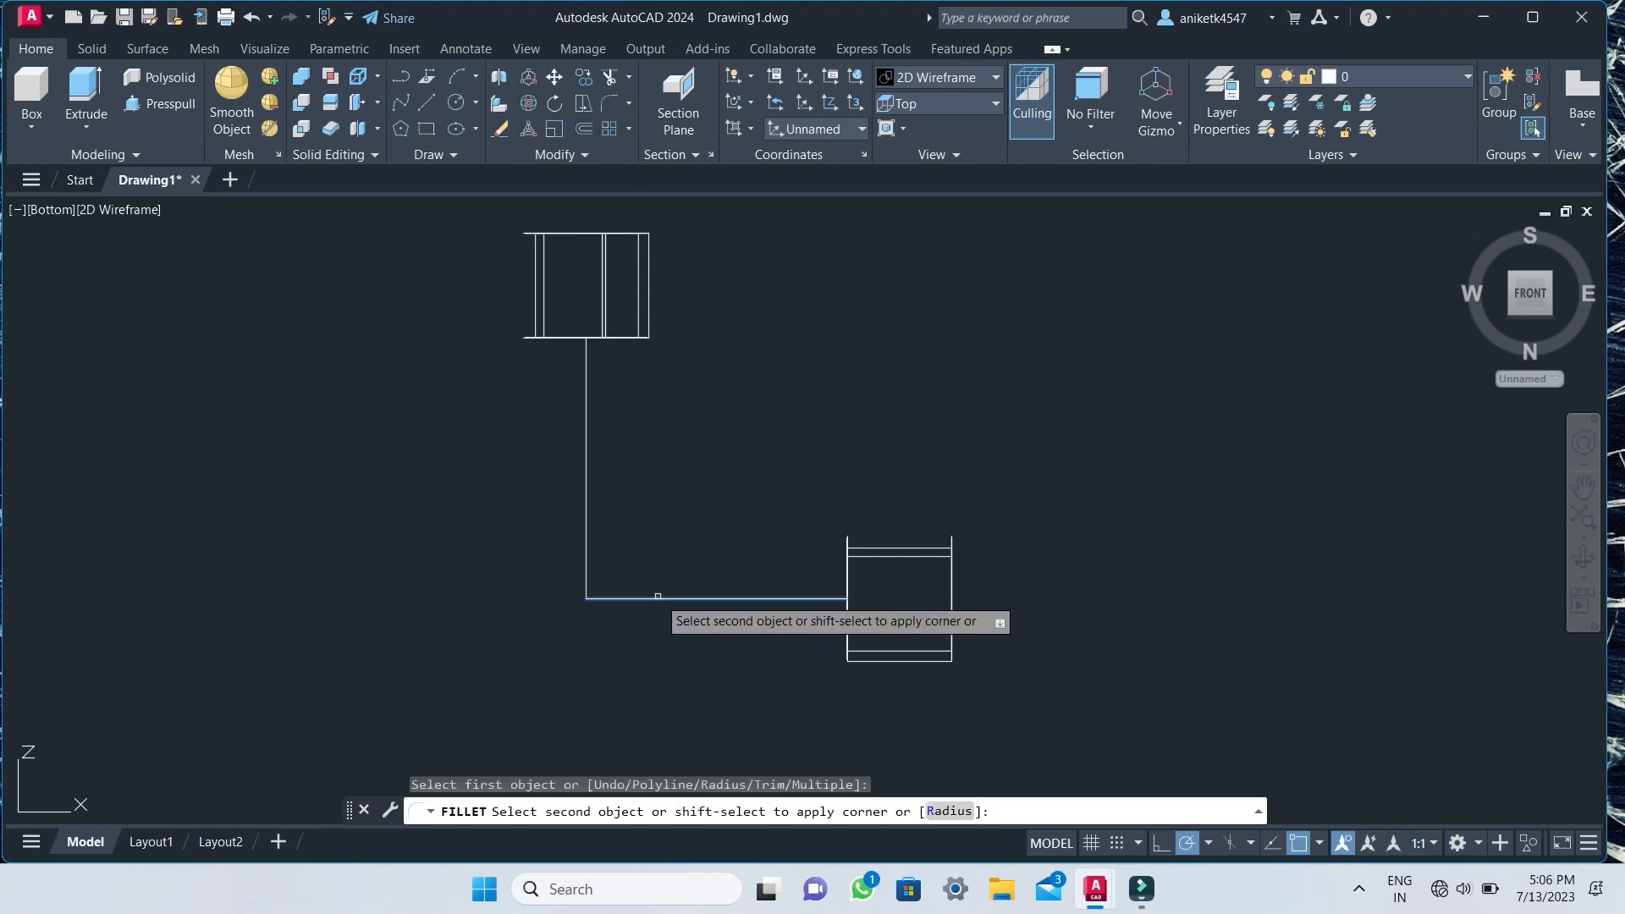
{"action": "left_click", "coordinate": [587, 523]}
{"action": "key", "text": "Escape"}
{"action": "key", "text": "Escape"}
{"action": "key", "text": "Escape"}
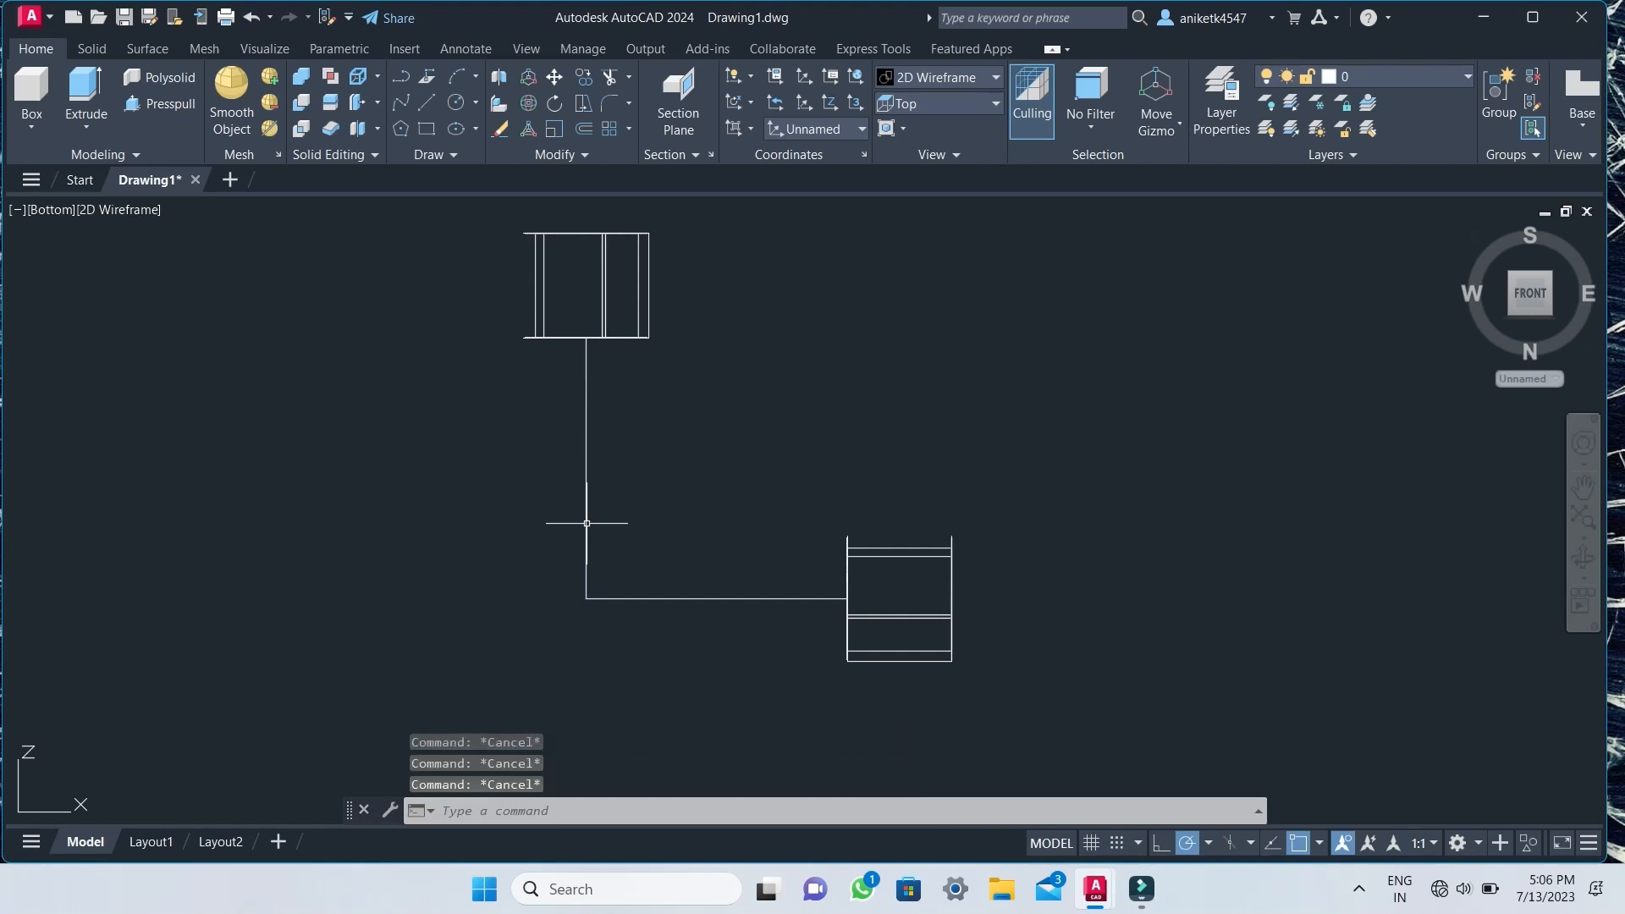
Fillet the corner between the two lines of the L-shaped path, trying a radius of 6 before applying 2.
{"action": "left_click", "coordinate": [606, 103]}
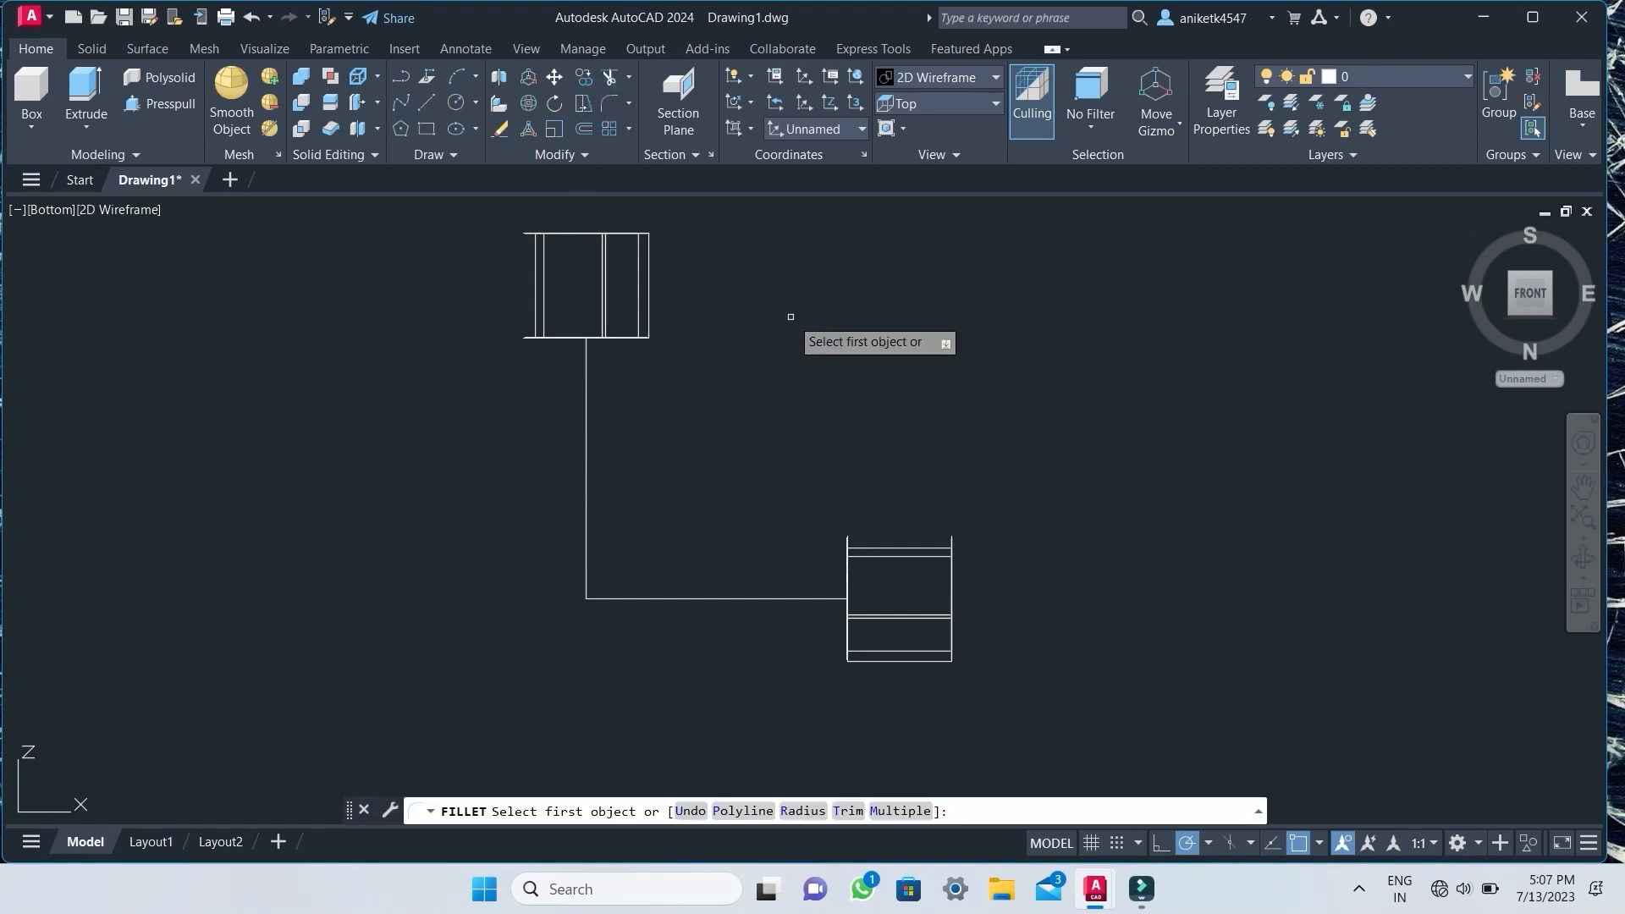
{"action": "left_click", "coordinate": [715, 598]}
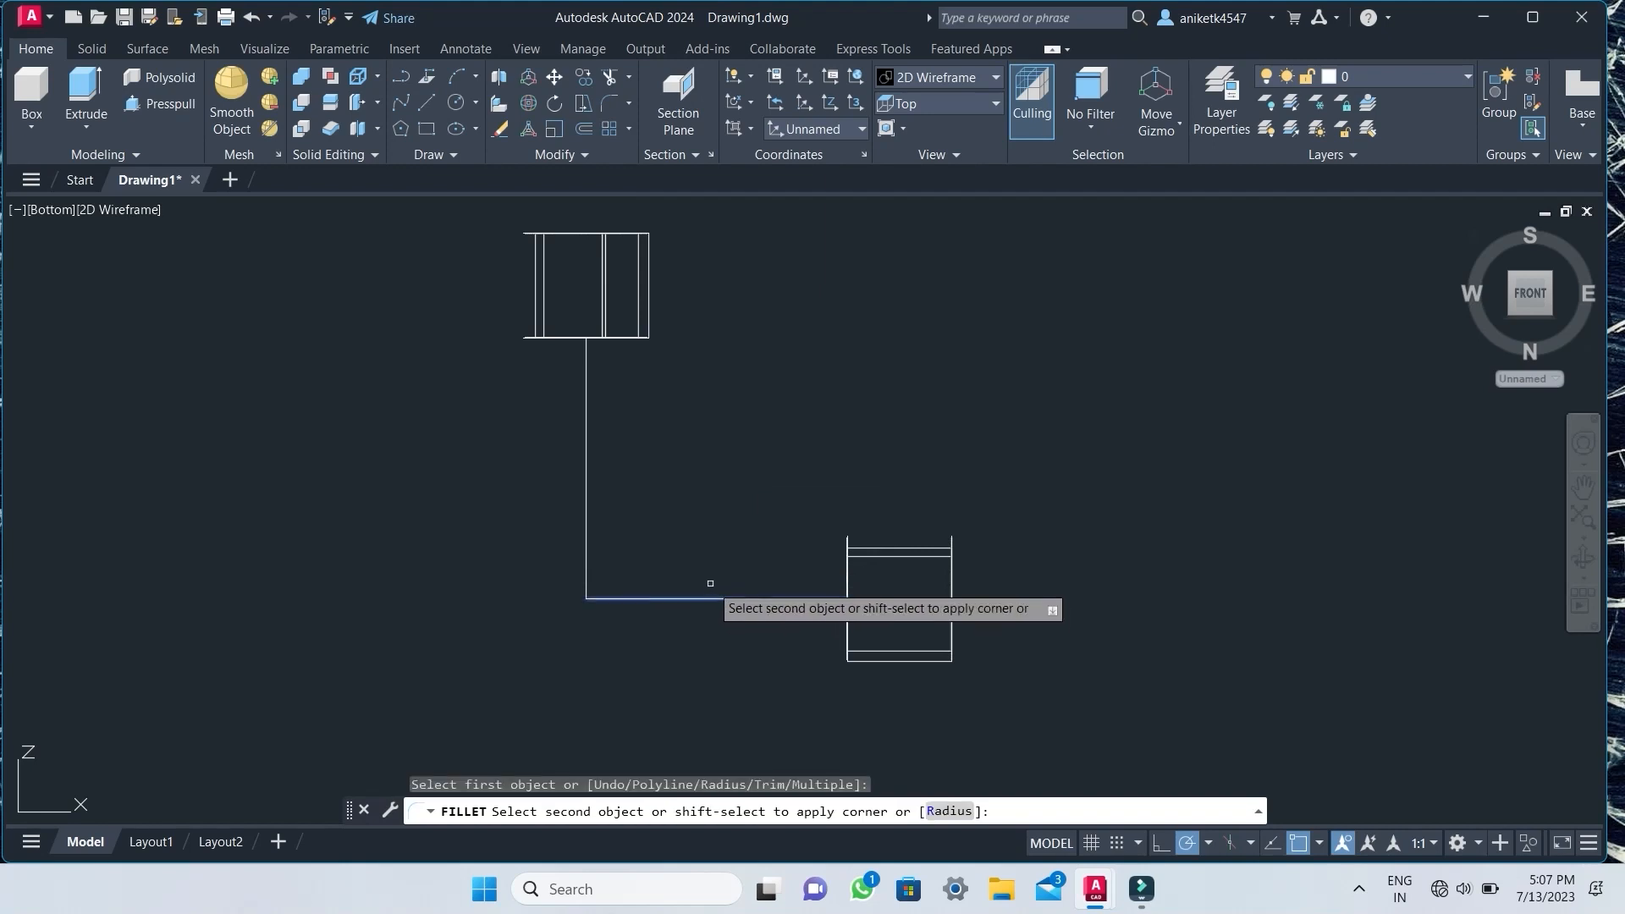
{"action": "left_click", "coordinate": [704, 577]}
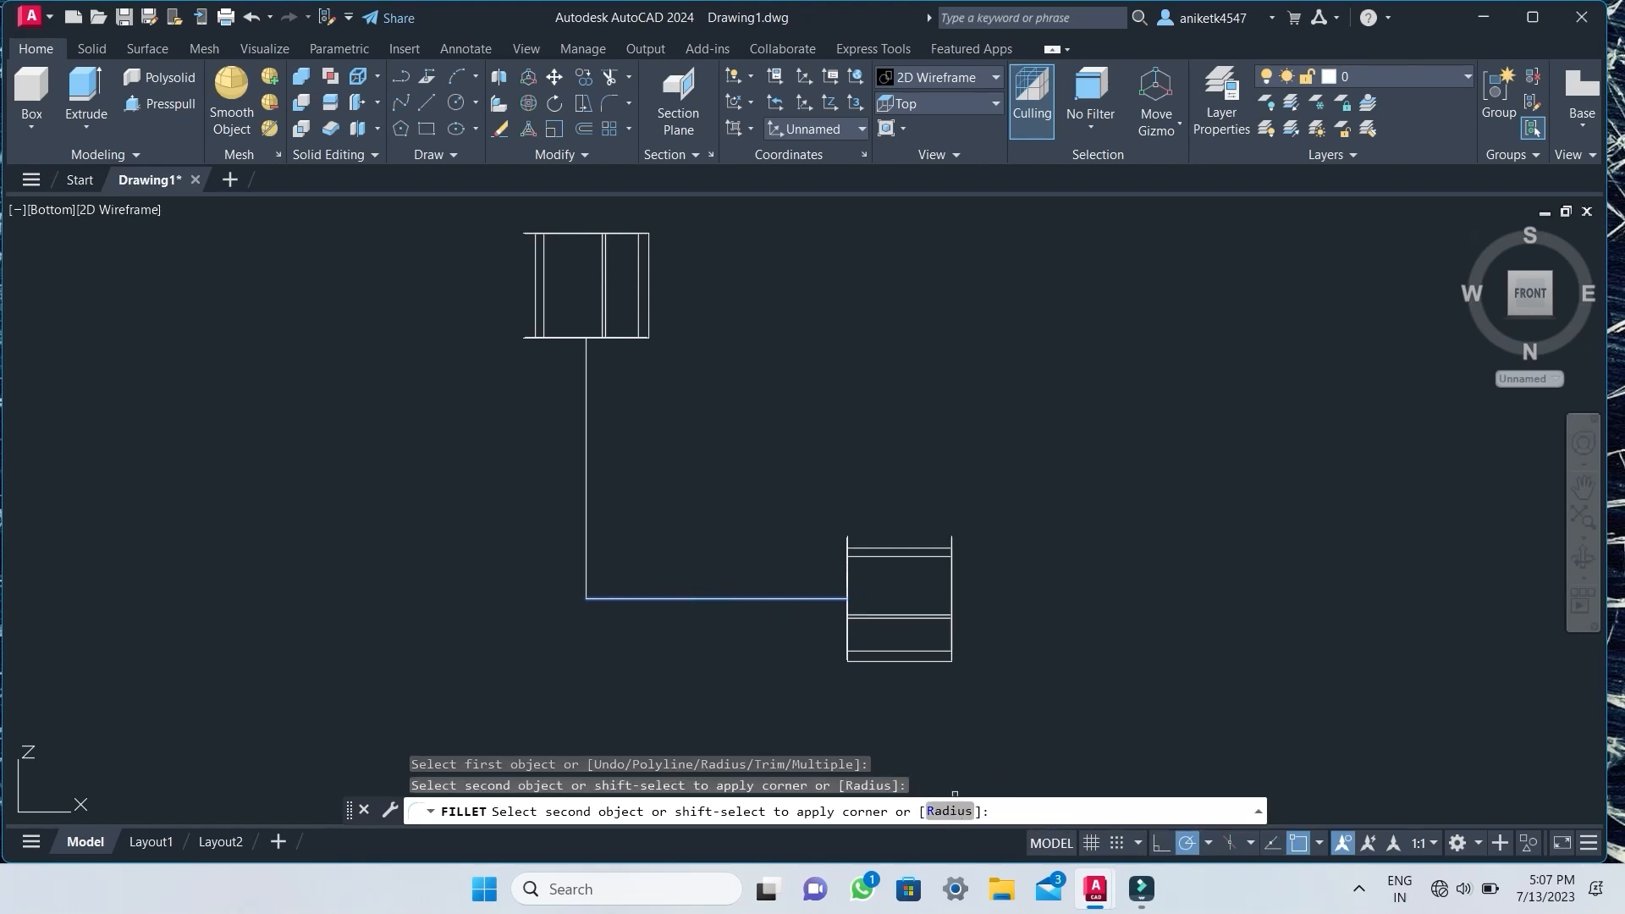
{"action": "left_click", "coordinate": [951, 812]}
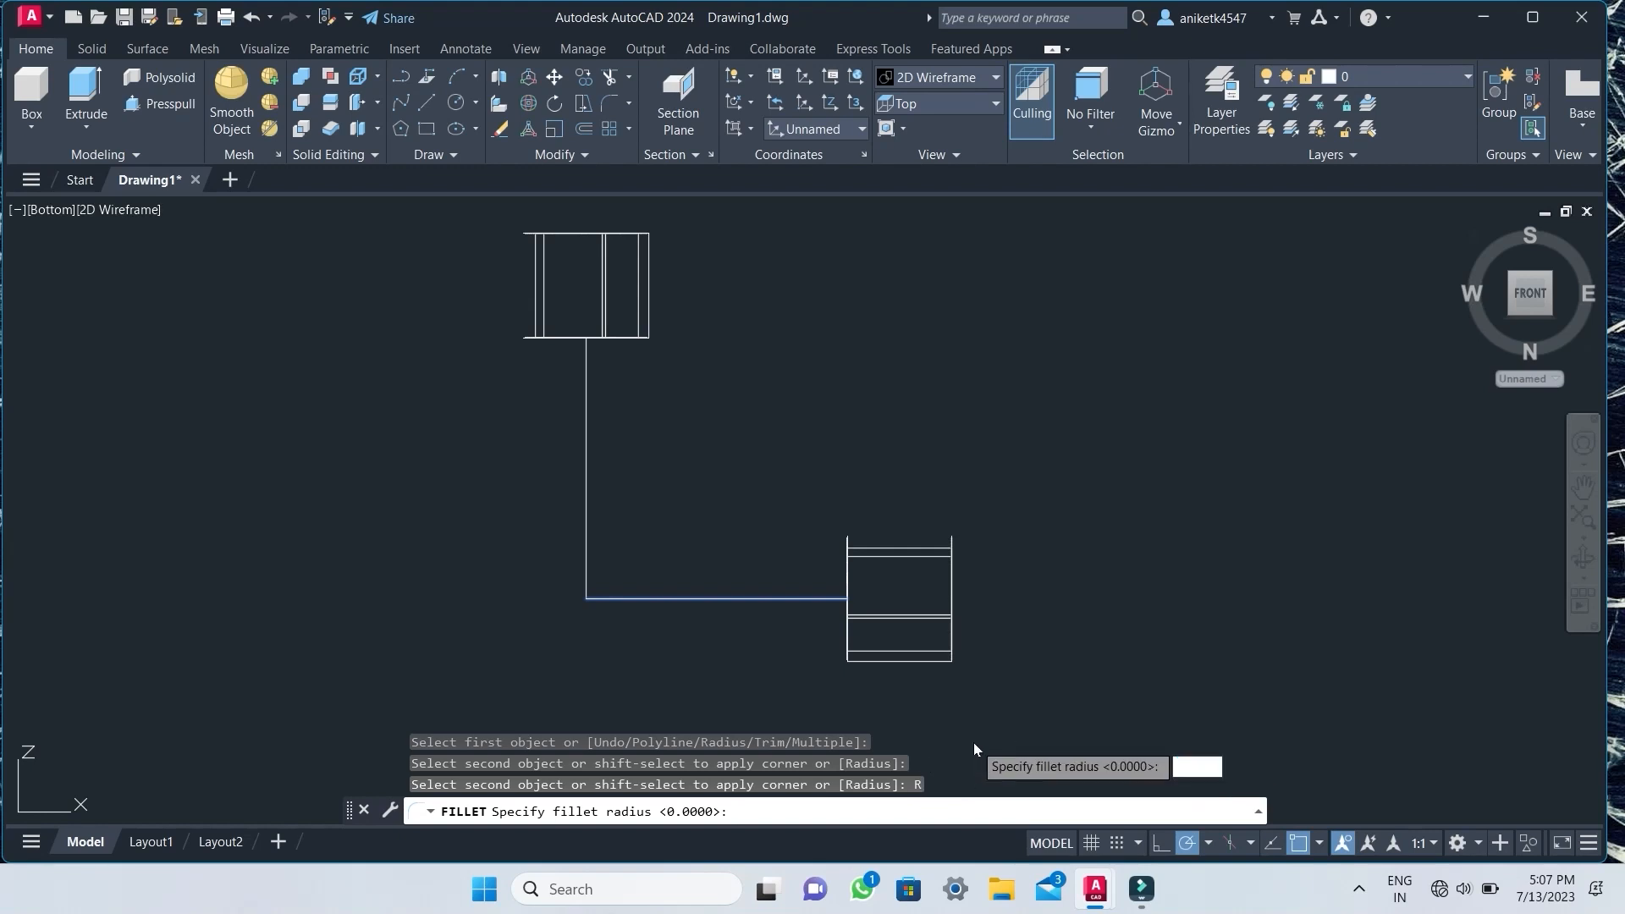
{"action": "type", "text": "6"}
{"action": "key", "text": "Return"}
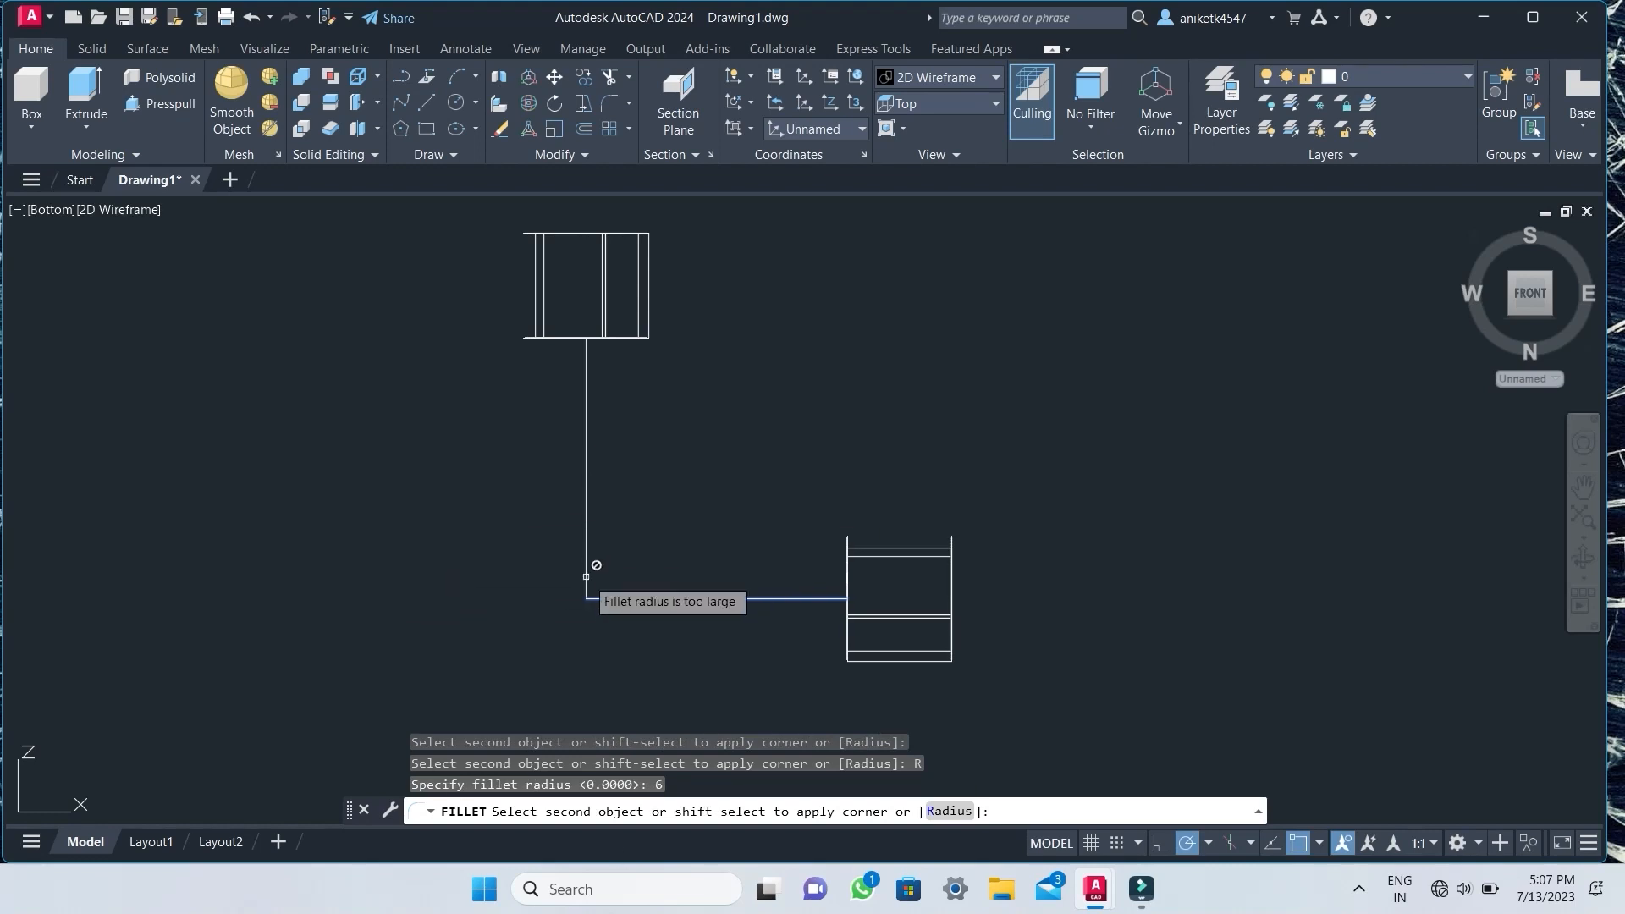
{"action": "left_click", "coordinate": [946, 812]}
{"action": "type", "text": "2"}
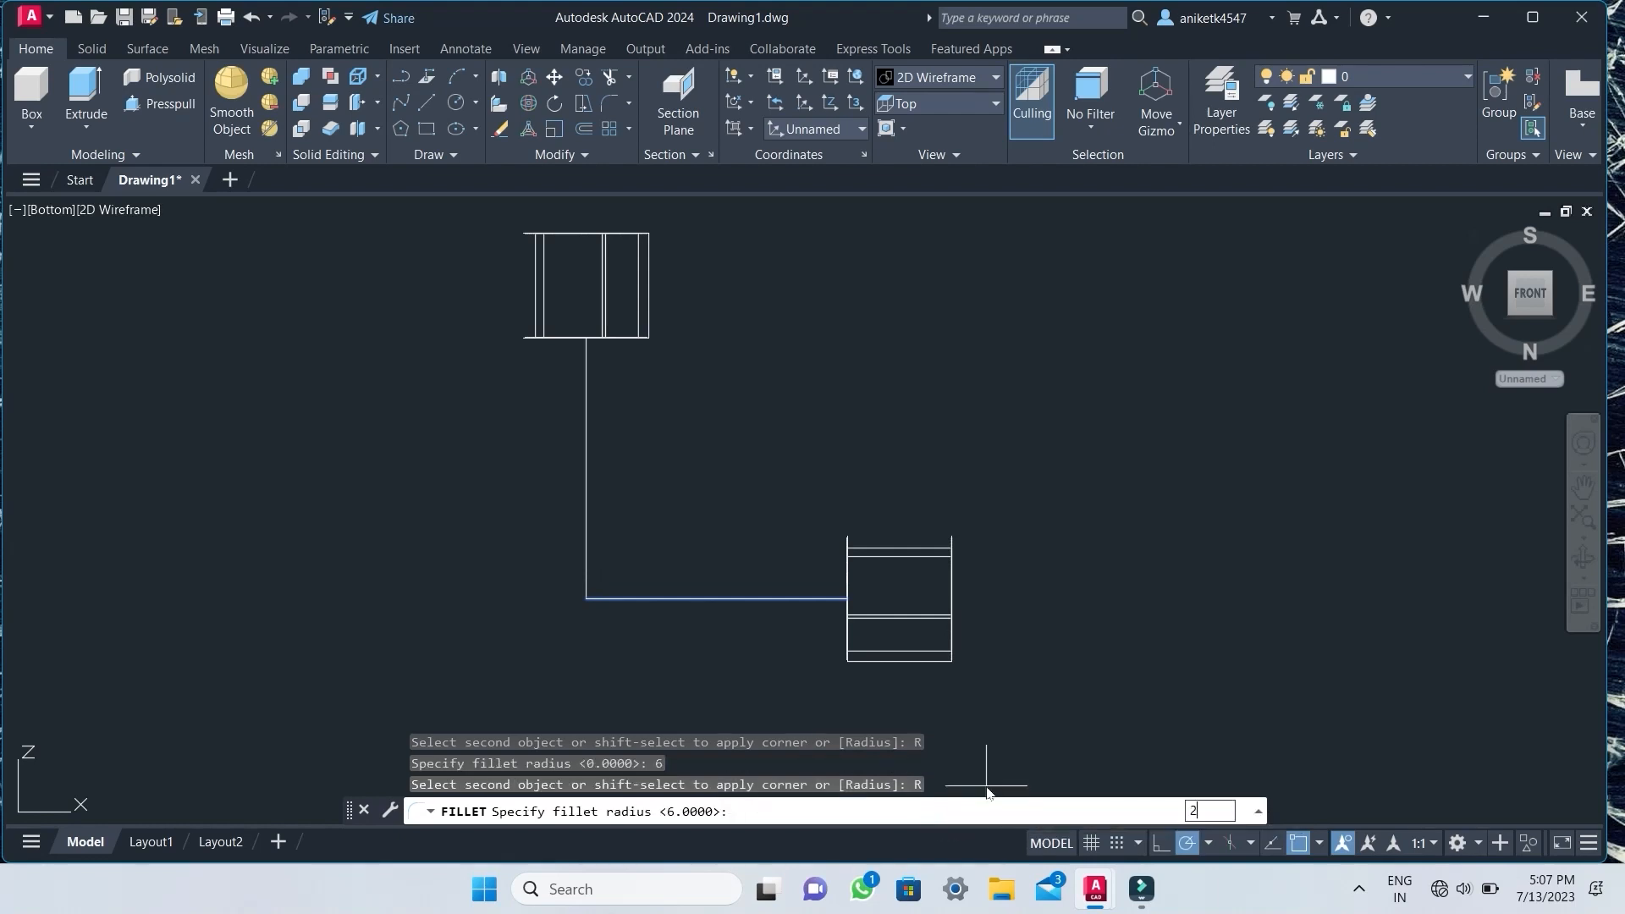
{"action": "key", "text": "Return"}
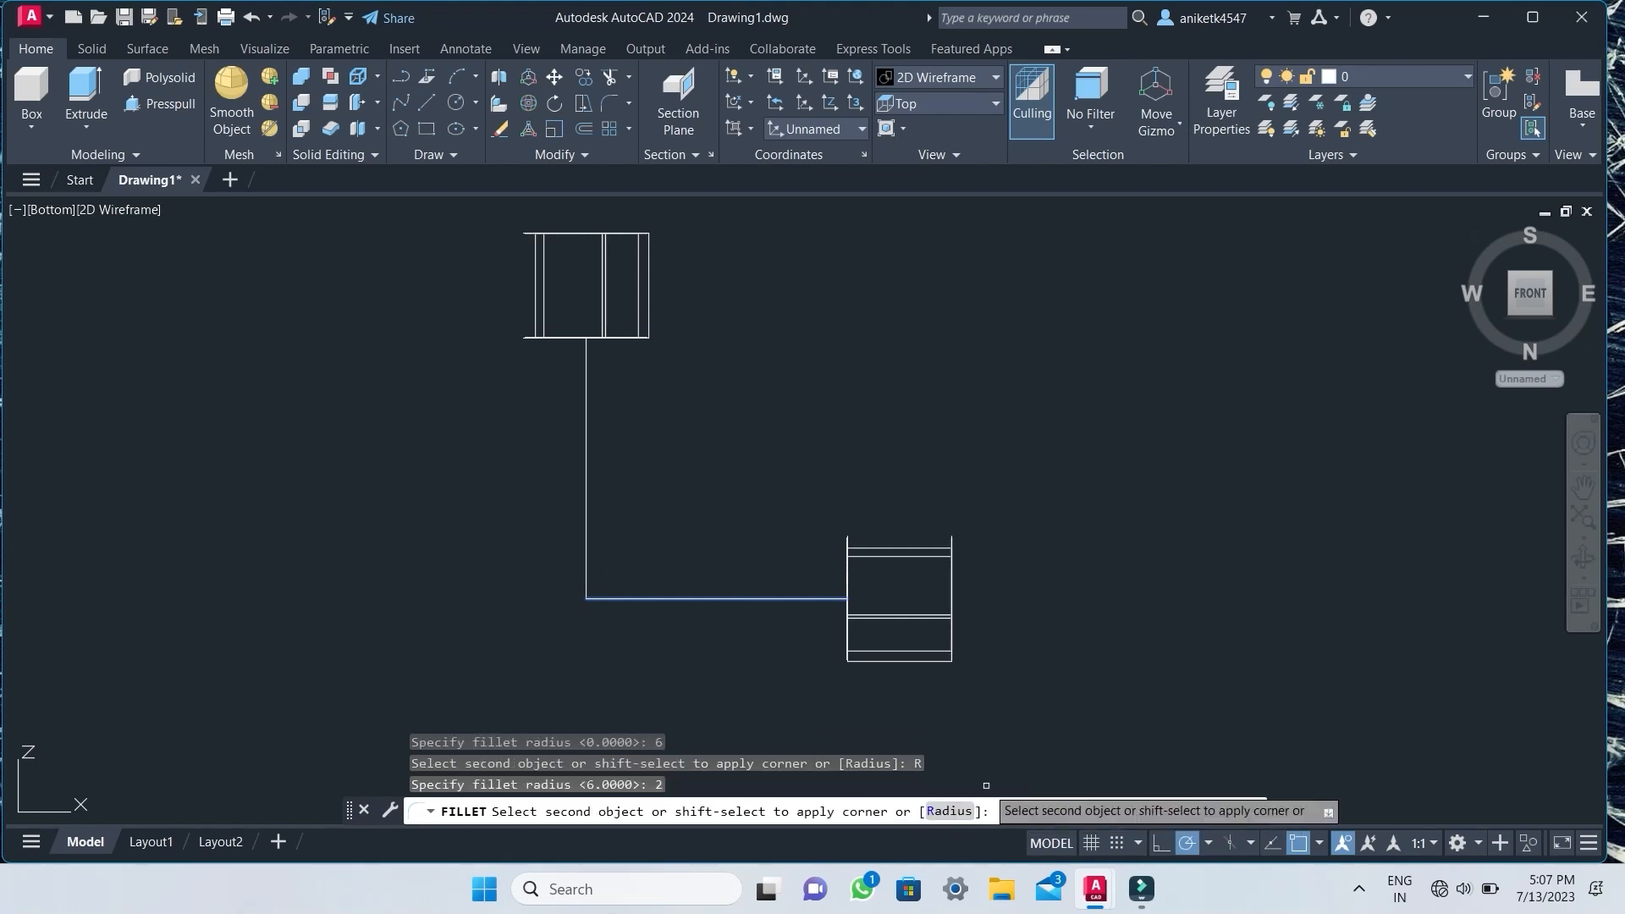
{"action": "left_click", "coordinate": [585, 555]}
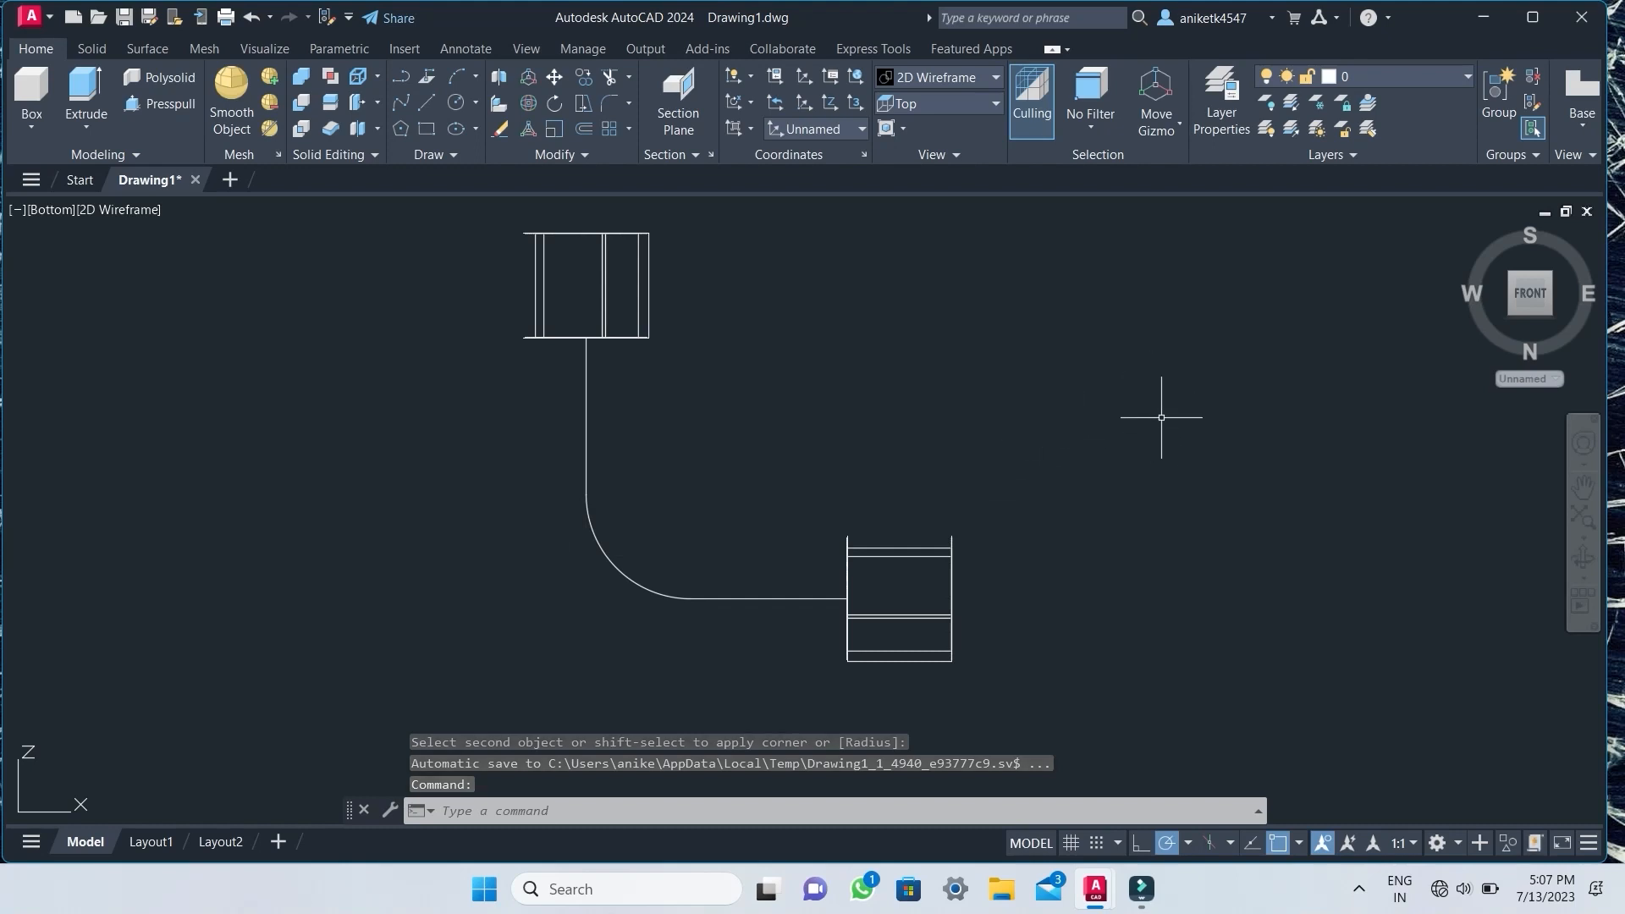
{"action": "type", "text": "c"}
{"action": "key", "text": "Return"}
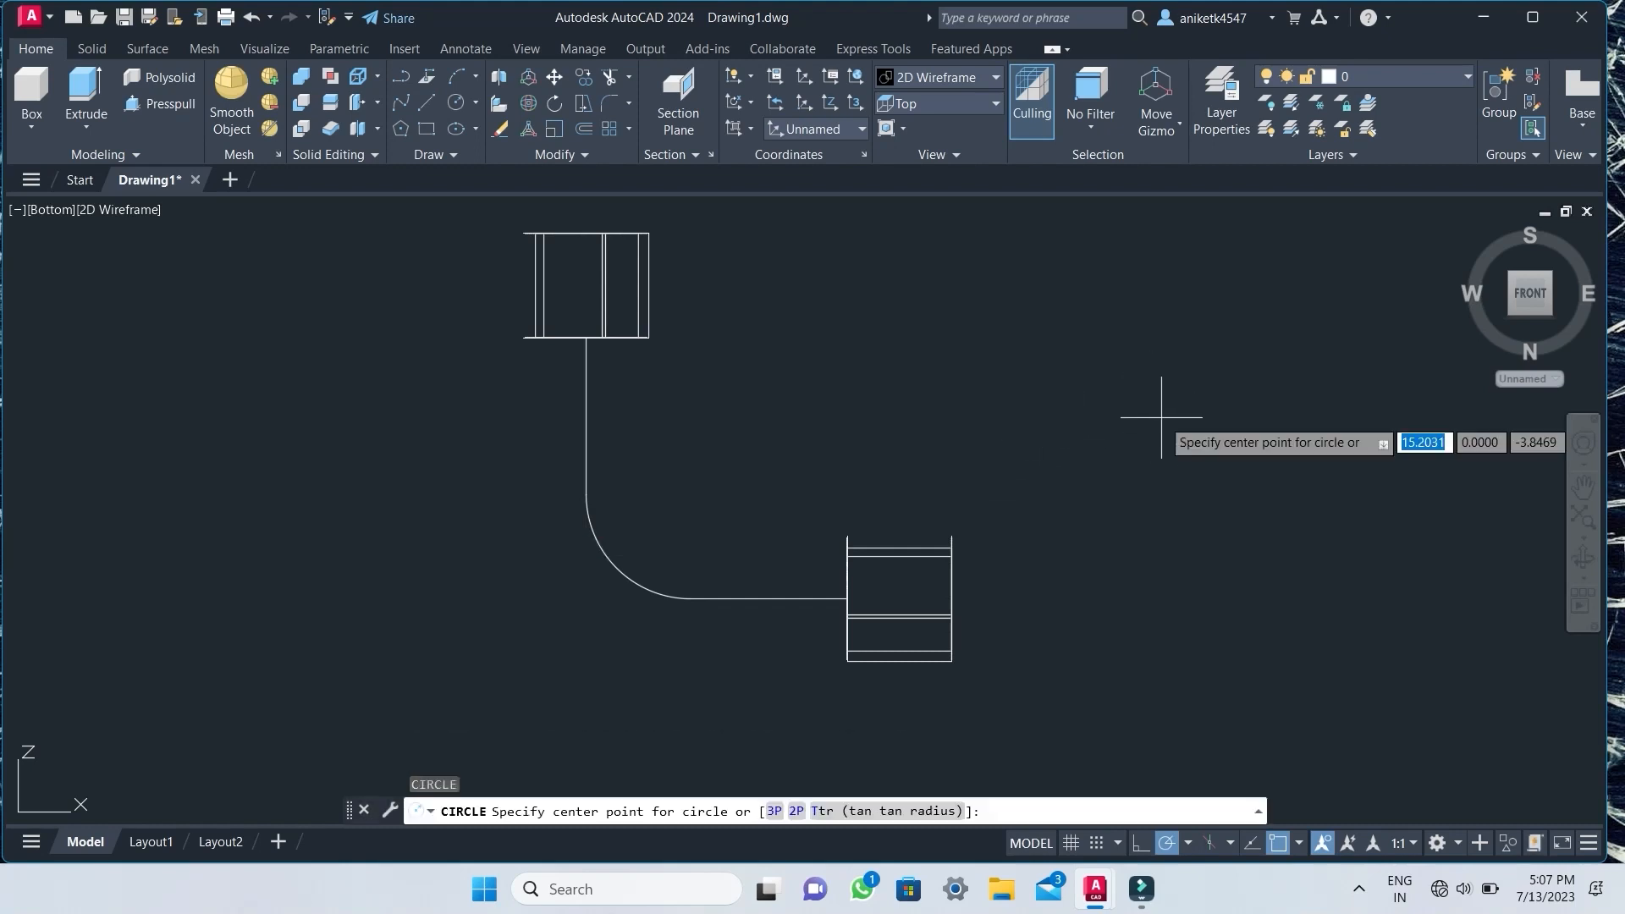
{"action": "left_click", "coordinate": [1198, 387]}
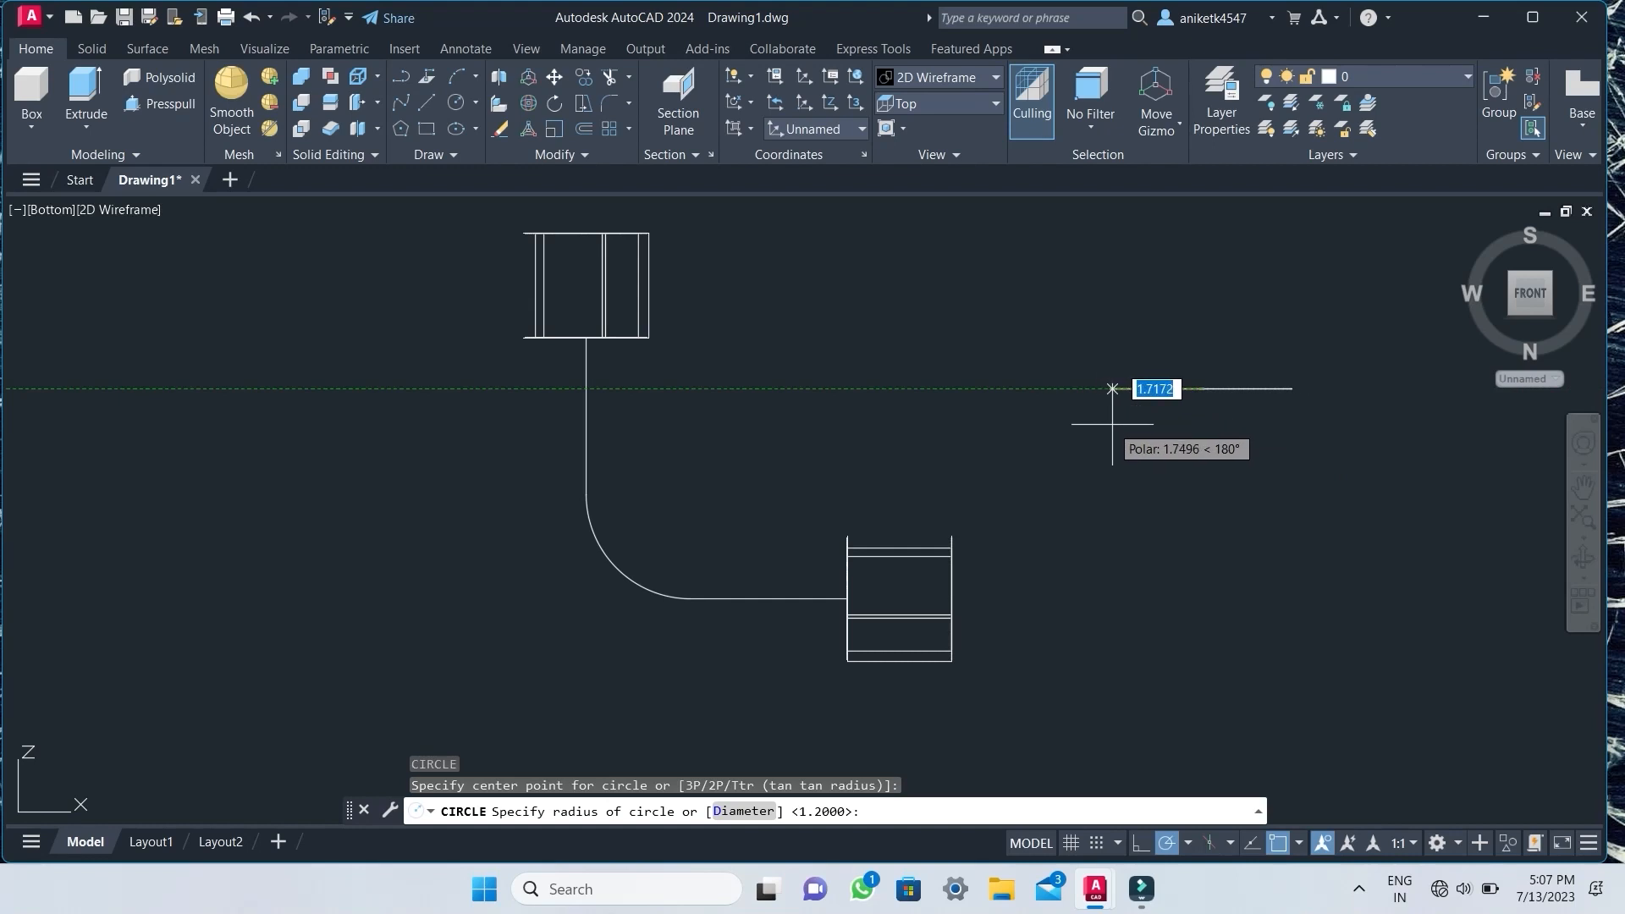
{"action": "key", "text": "Escape"}
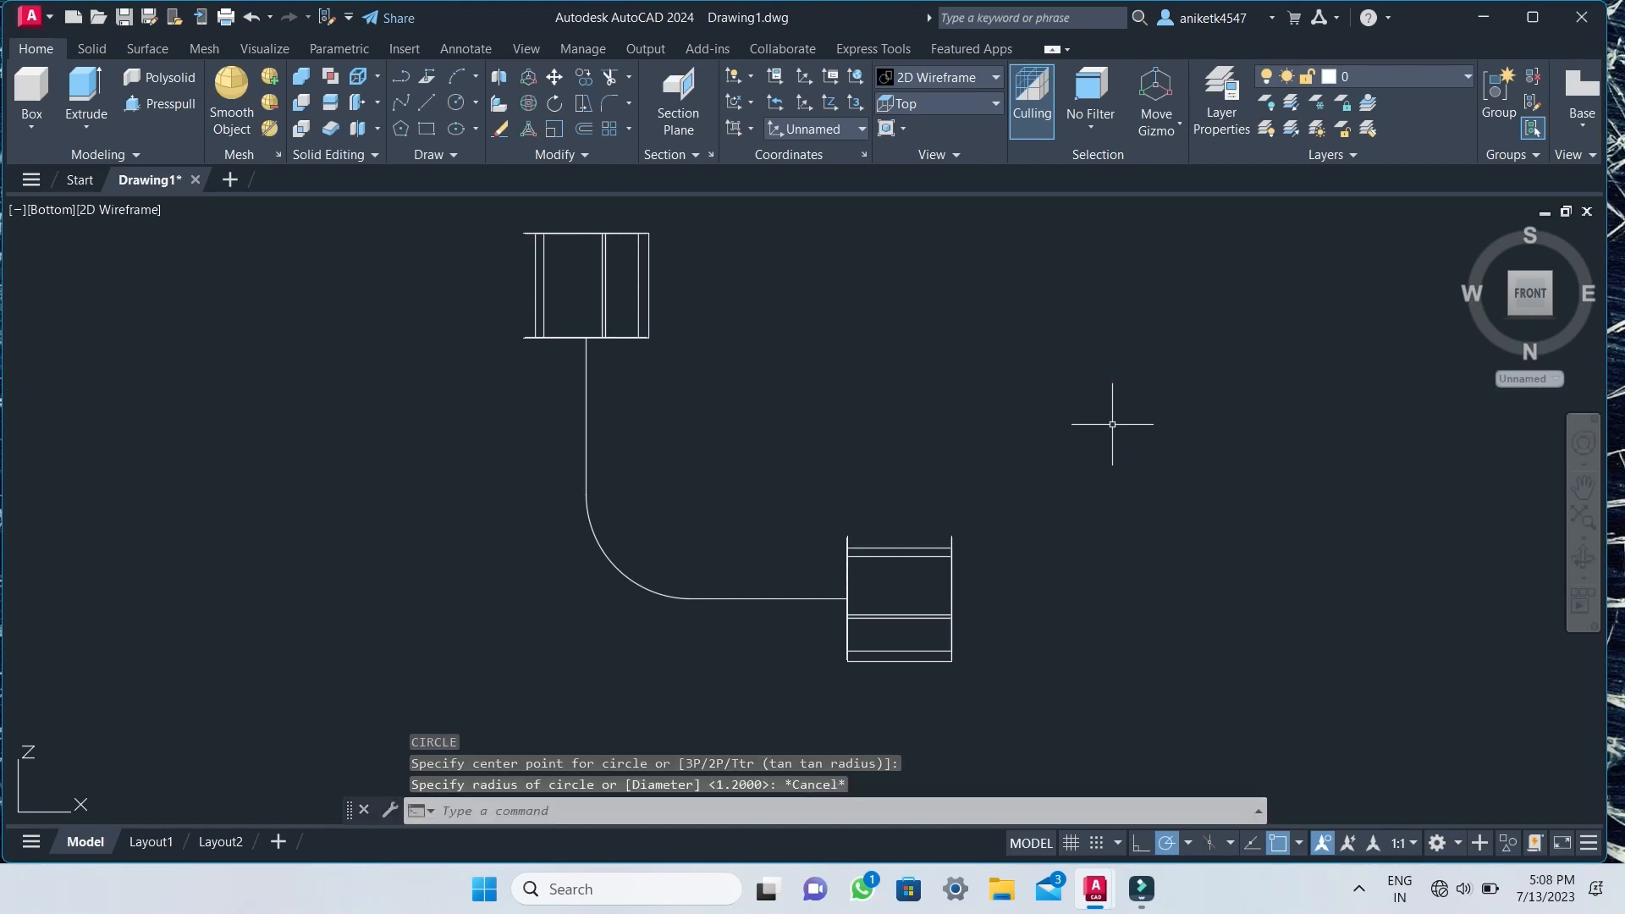
{"action": "left_click", "coordinate": [801, 131]}
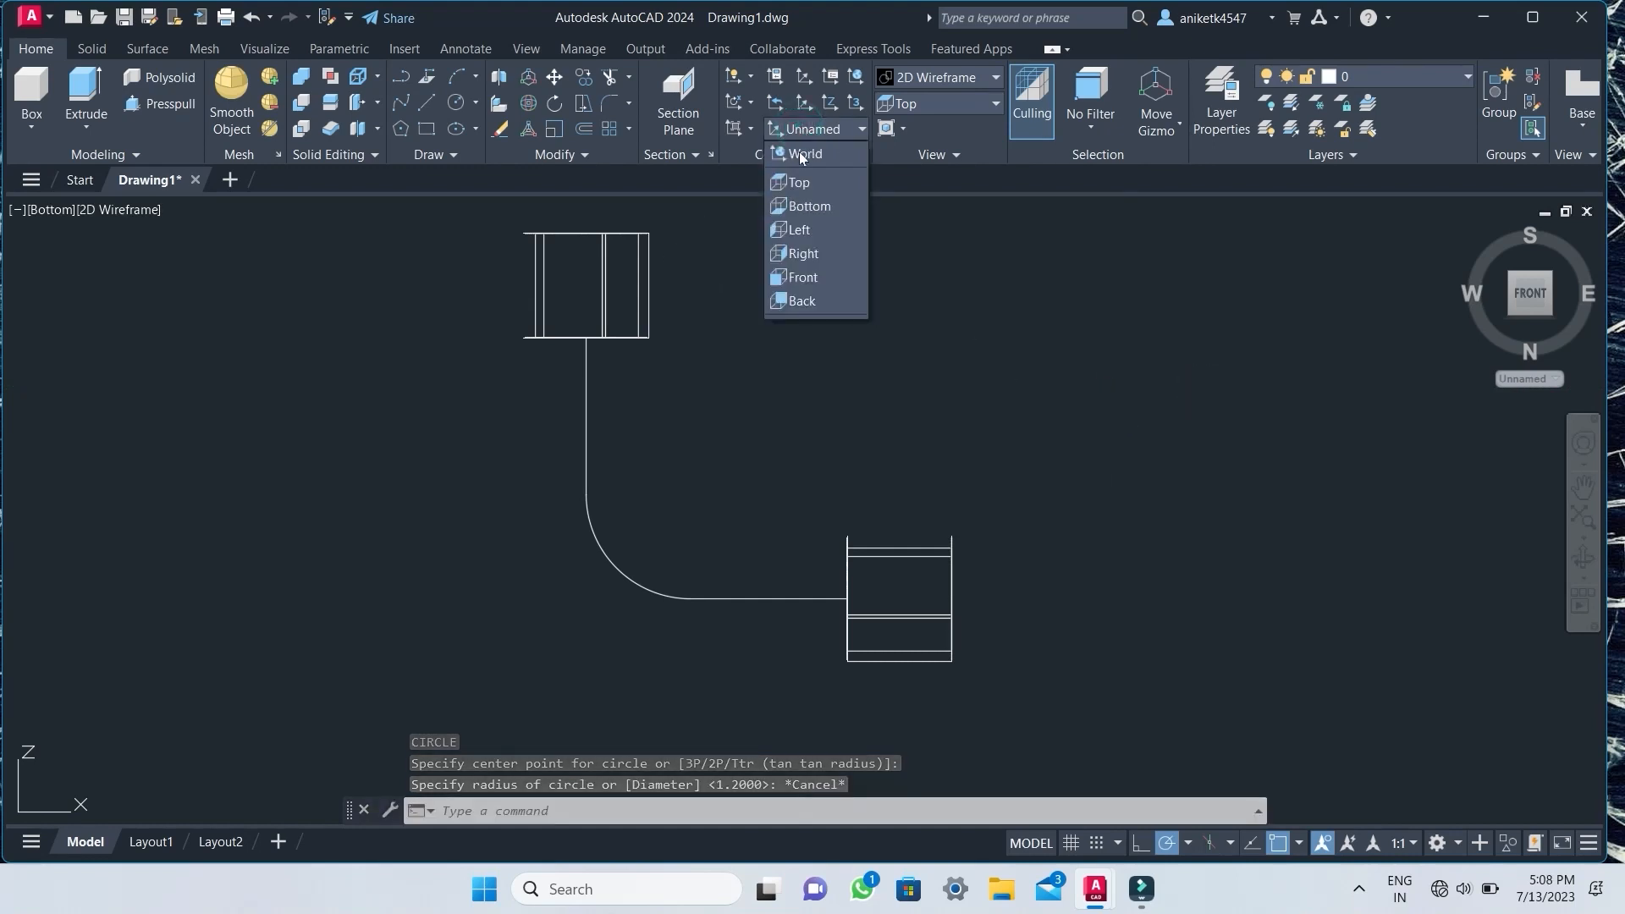
{"action": "left_click", "coordinate": [789, 272]}
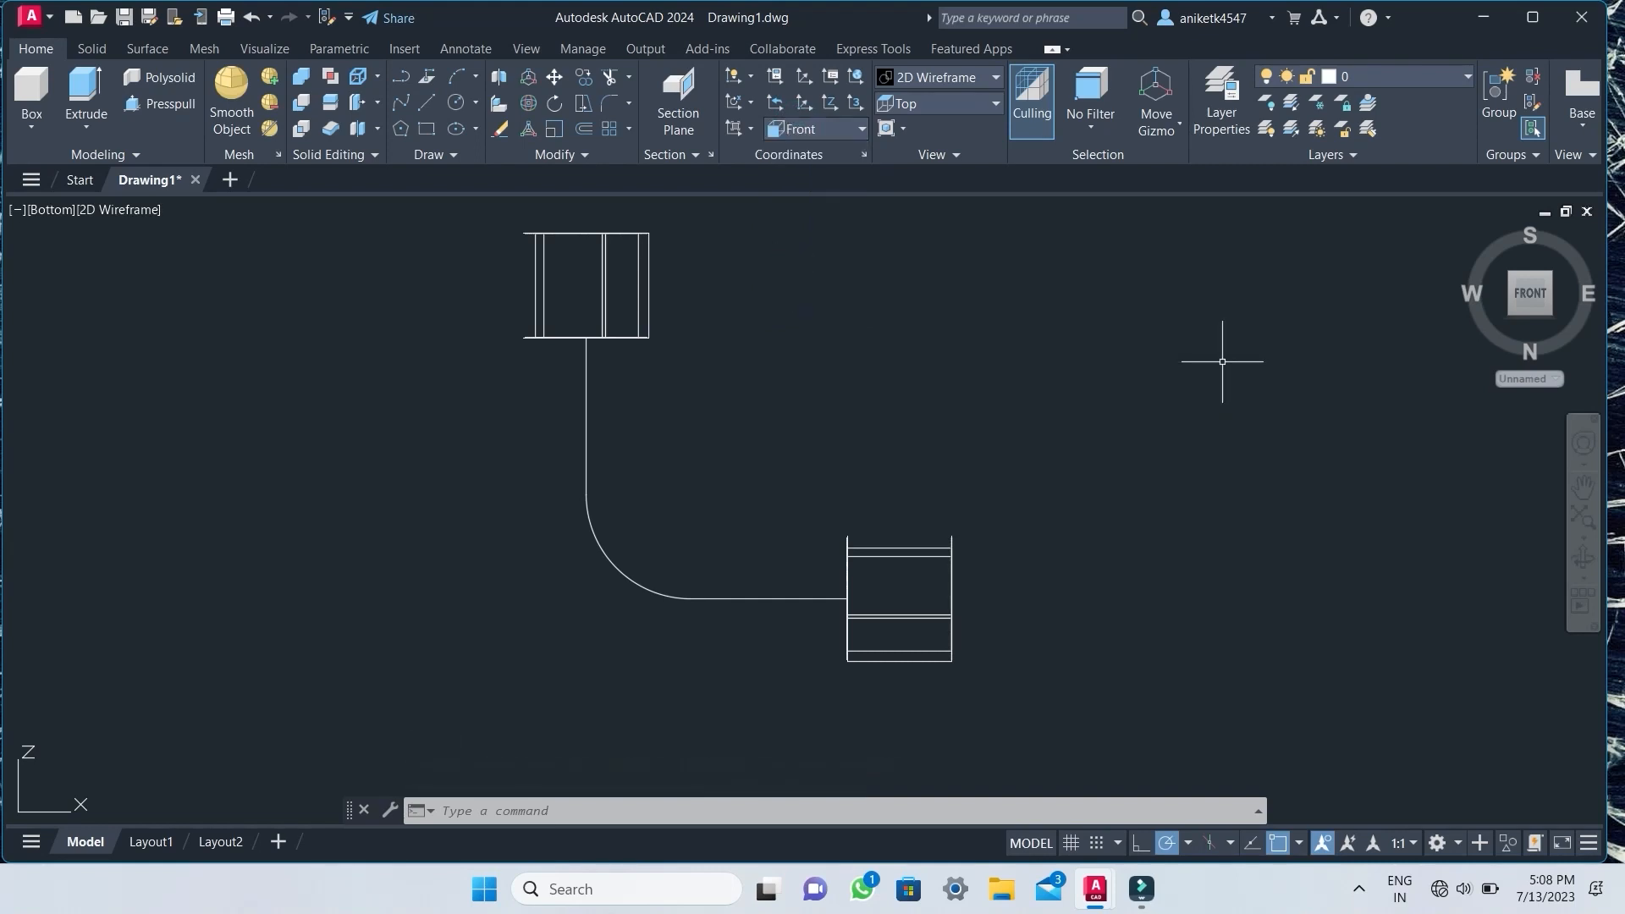
{"action": "type", "text": "c"}
{"action": "key", "text": "Return"}
{"action": "left_click", "coordinate": [1223, 408]}
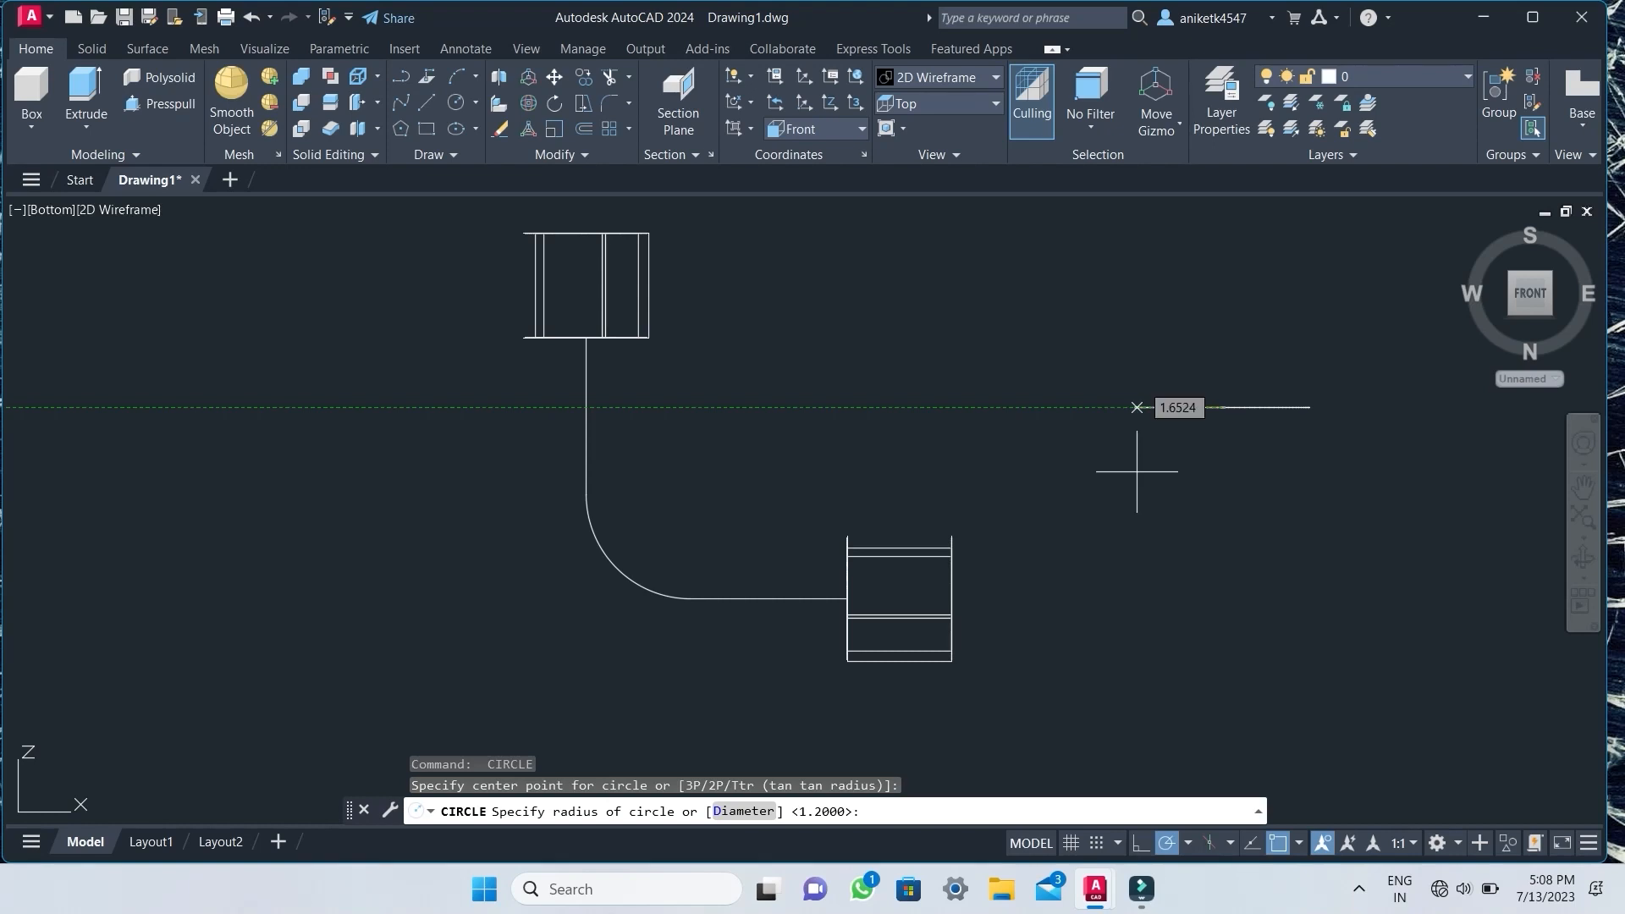
{"action": "key", "text": "Escape"}
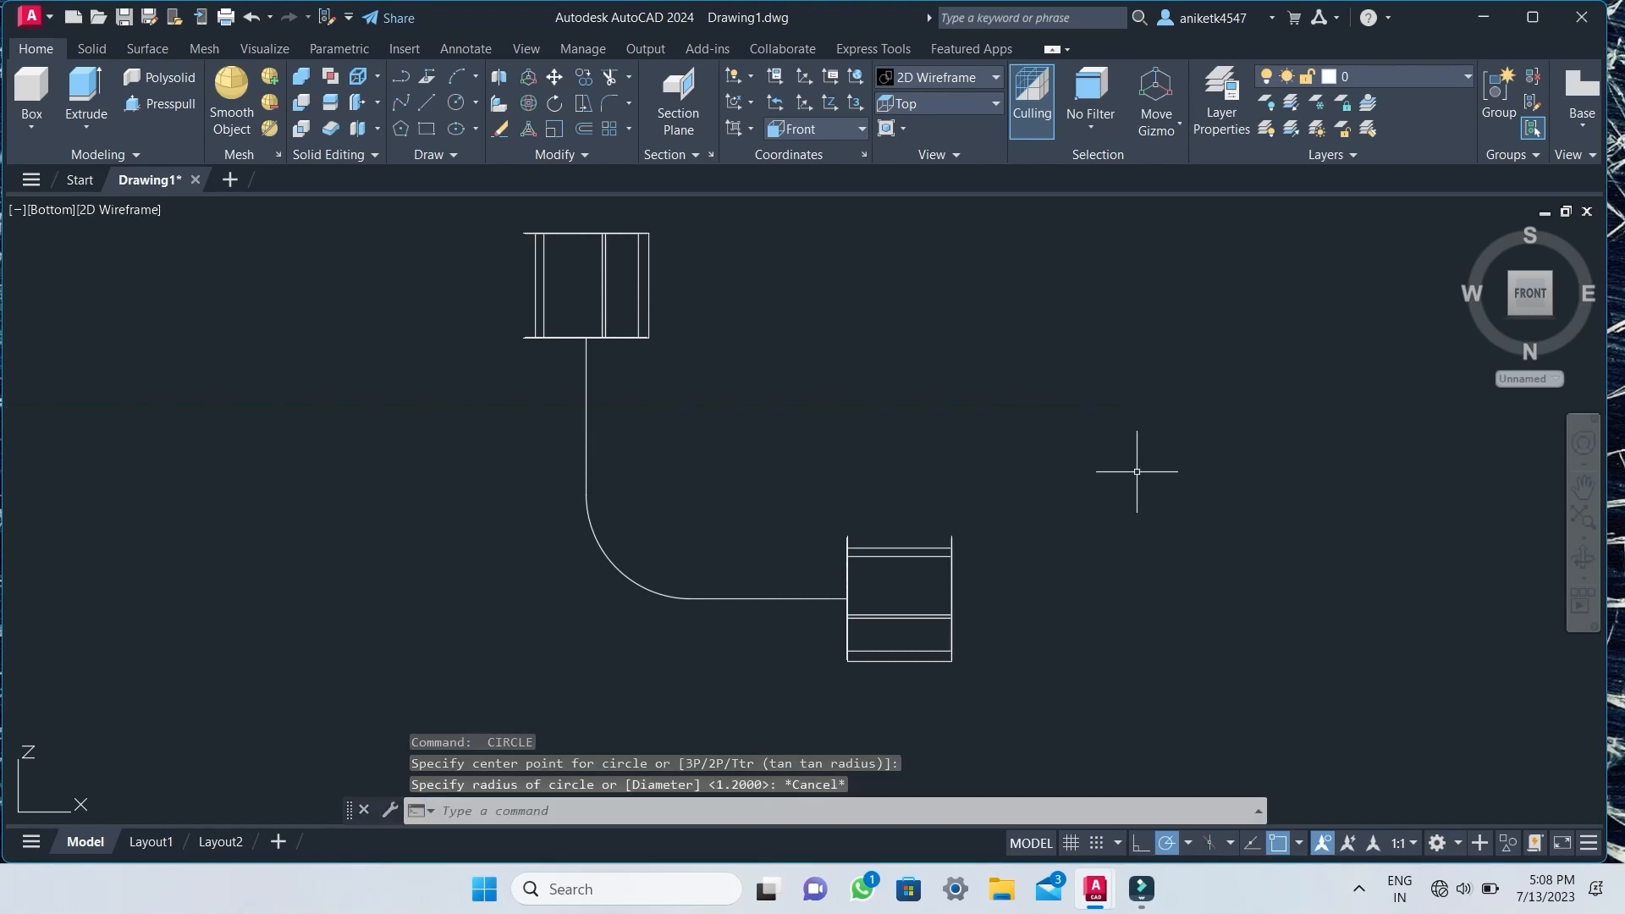
Set the coordinate system to Top and draw a circle of radius 1 in the empty space away from the path.
{"action": "left_click", "coordinate": [796, 125]}
{"action": "left_click", "coordinate": [807, 186]}
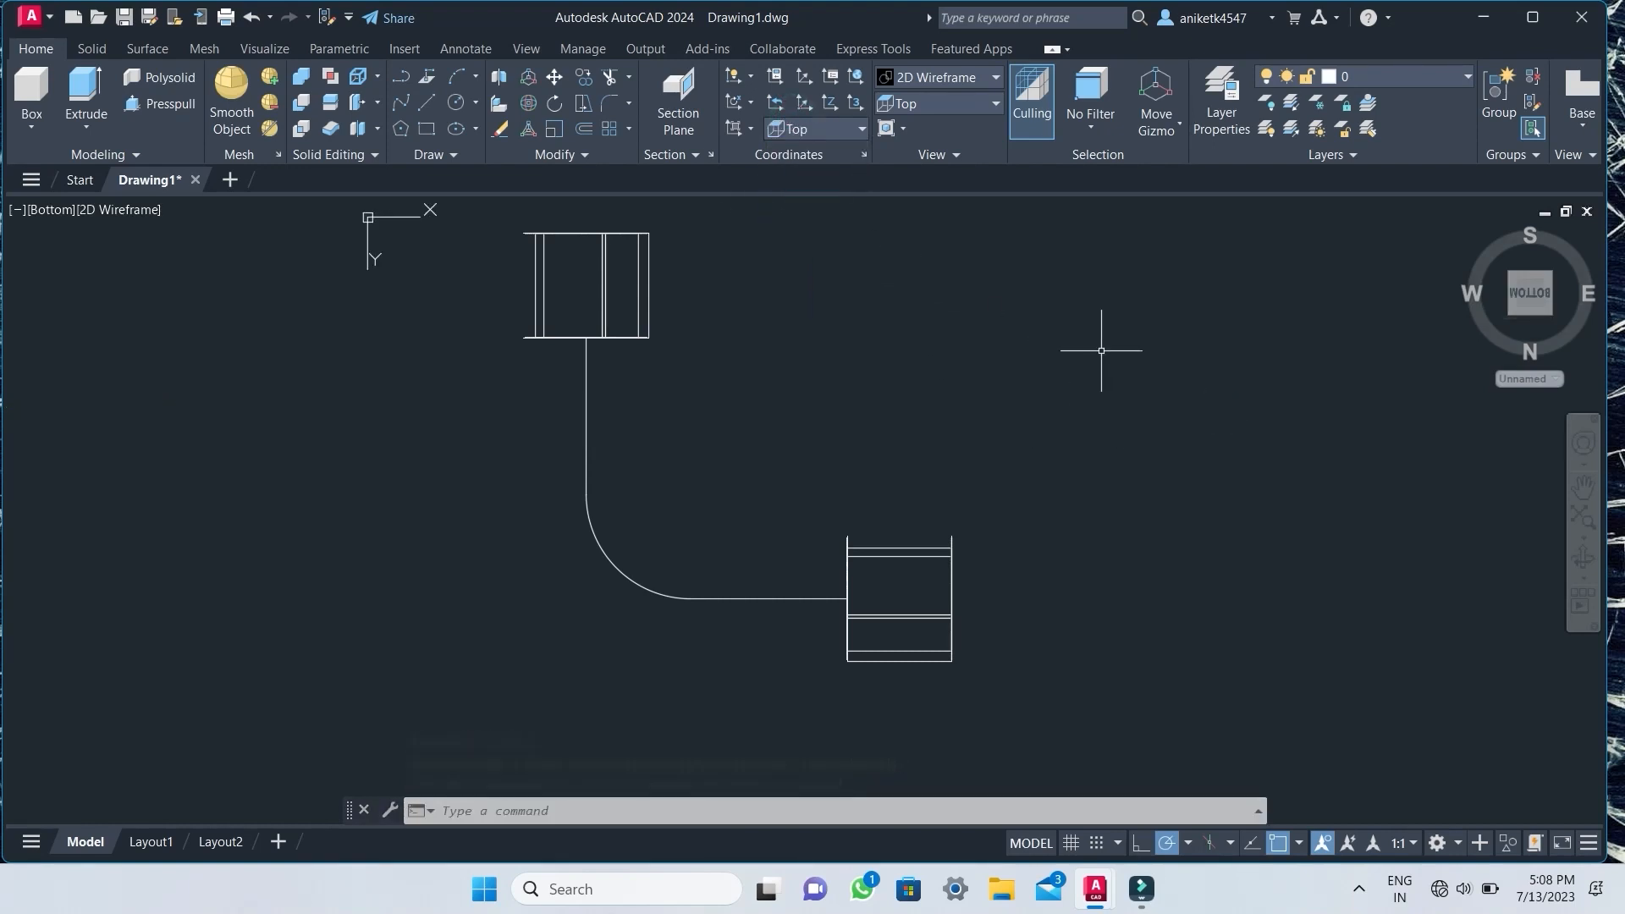
{"action": "left_click", "coordinate": [1102, 353]}
{"action": "left_click", "coordinate": [1143, 408]}
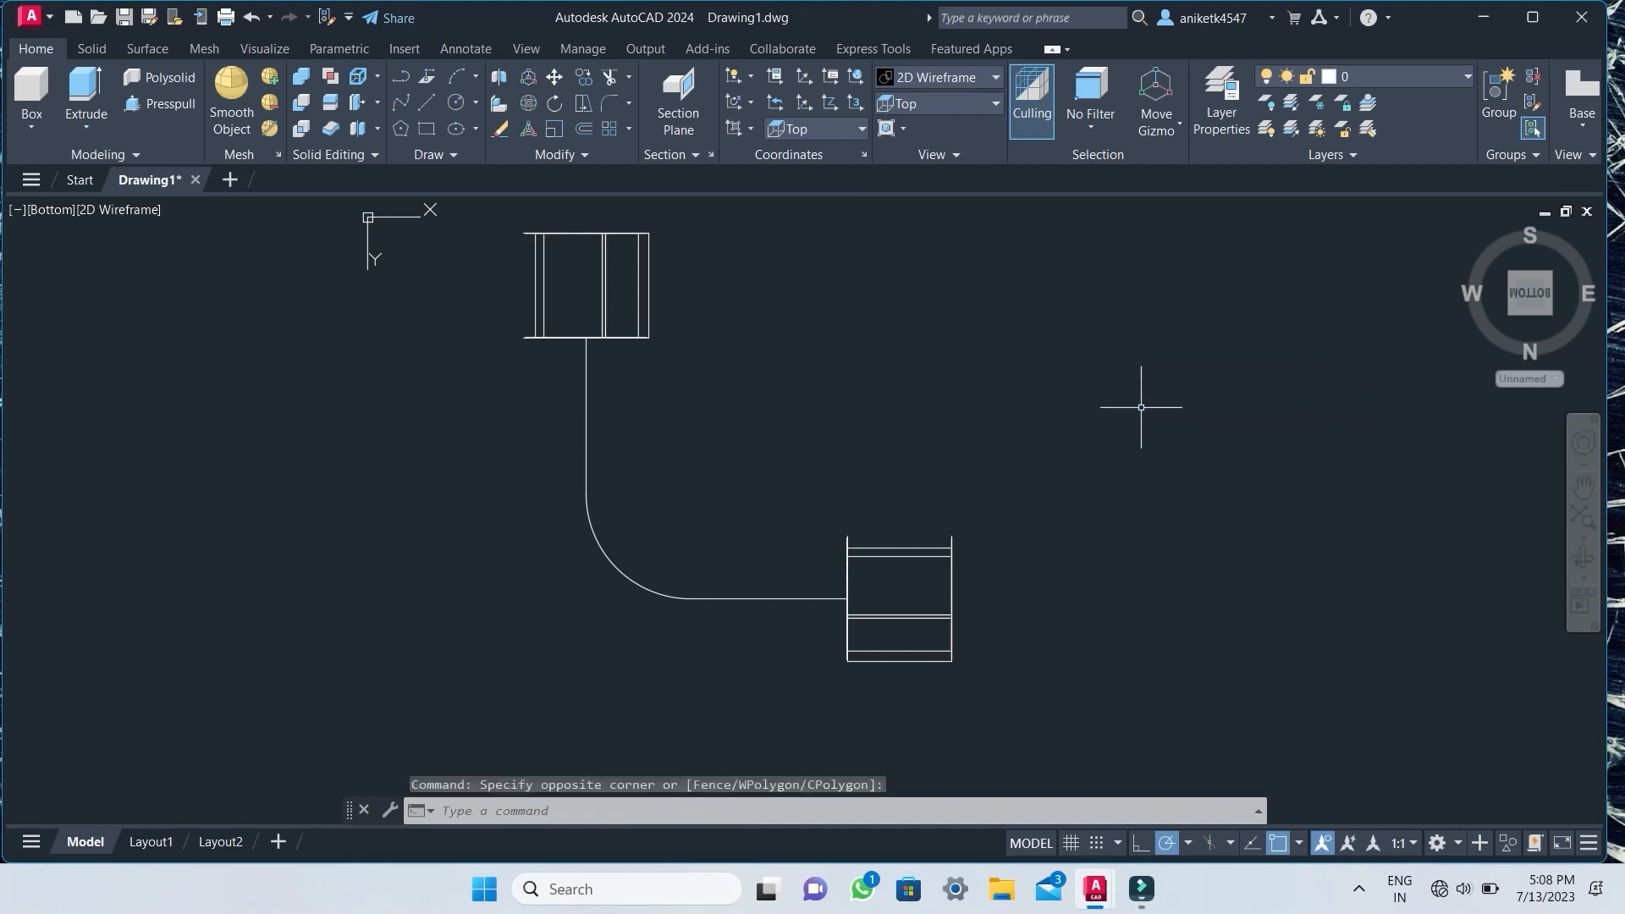
{"action": "key", "text": "space"}
{"action": "left_click", "coordinate": [1182, 379]}
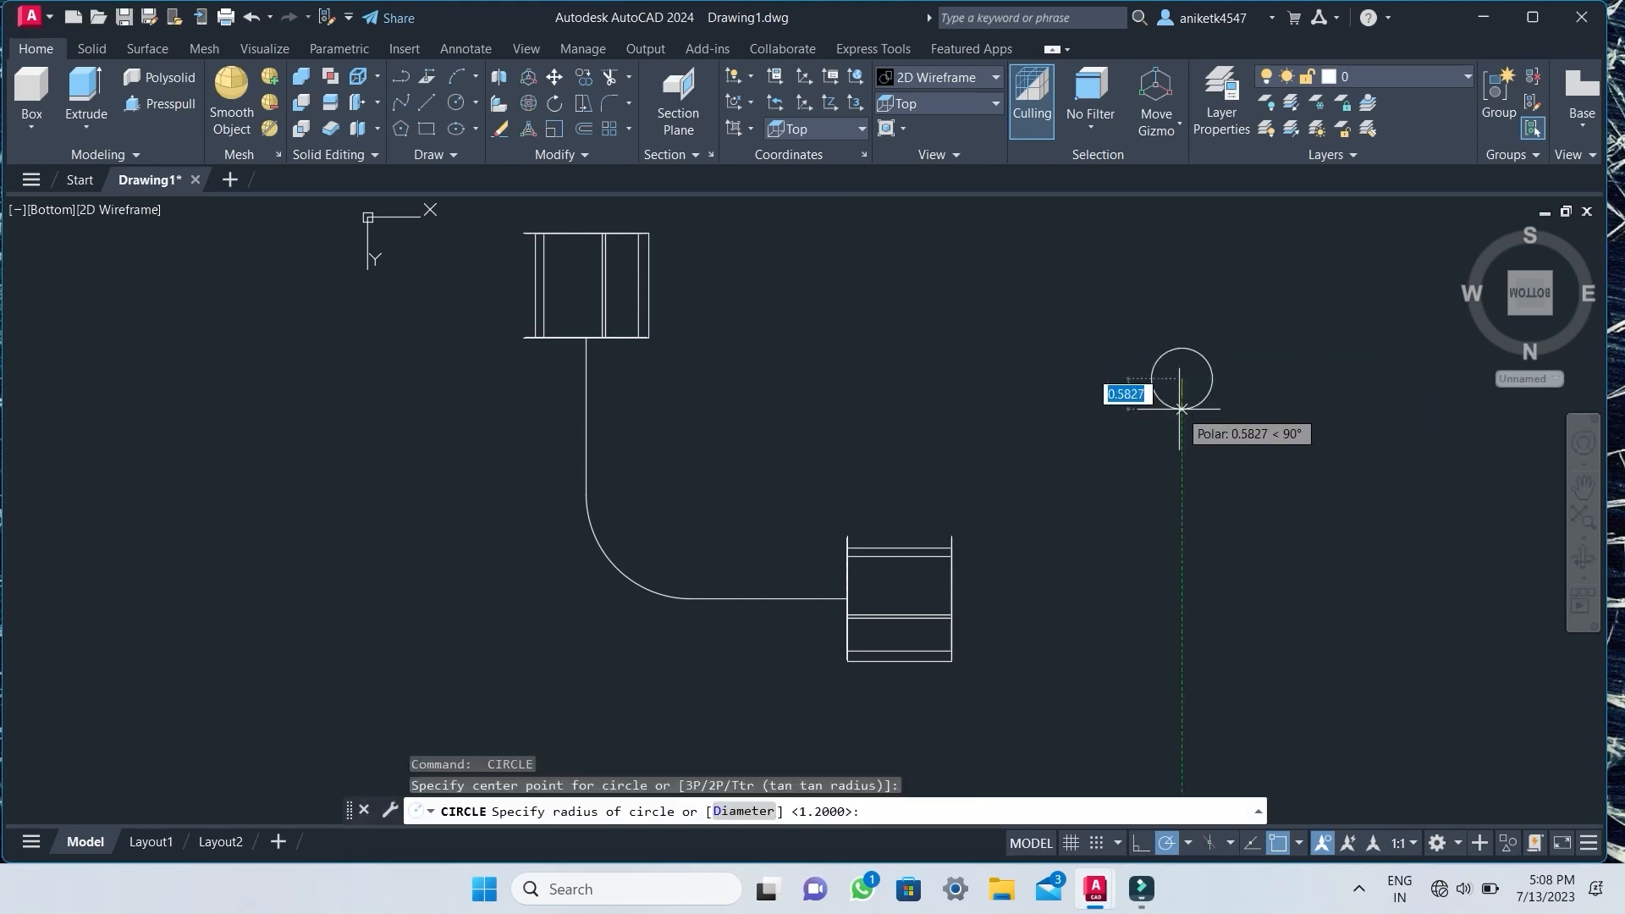
{"action": "type", "text": "1"}
{"action": "key", "text": "Return"}
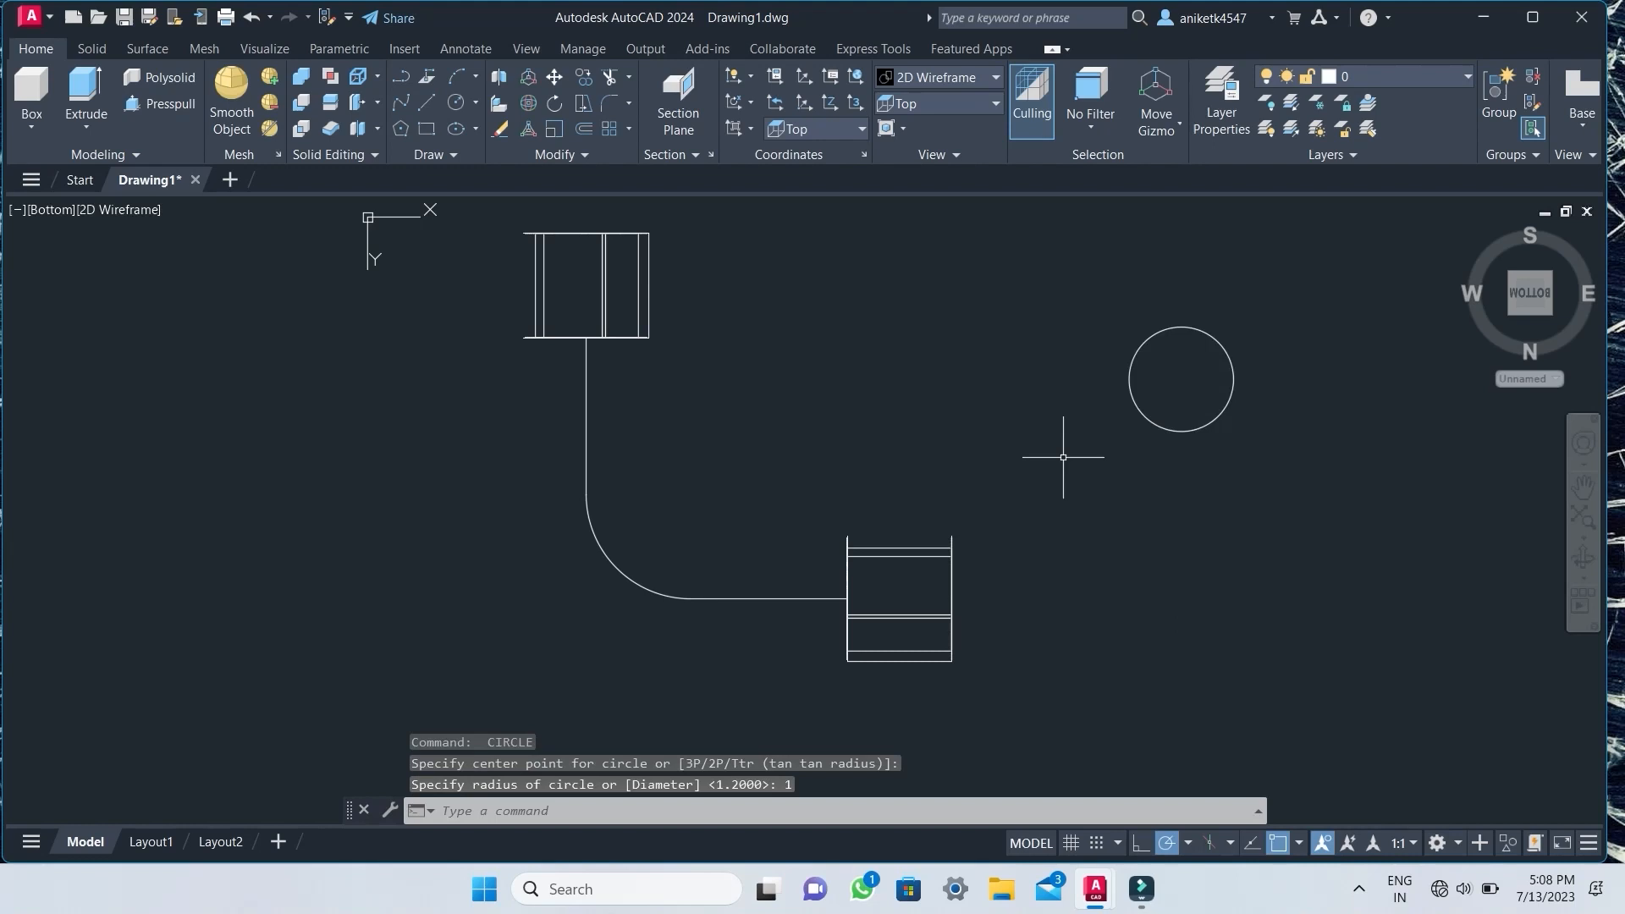
{"action": "mouse_move", "coordinate": [1262, 443]}
{"action": "left_mouse_down"}
{"action": "mouse_move", "coordinate": [1132, 443]}
{"action": "mouse_move", "coordinate": [1131, 461]}
{"action": "left_mouse_up"}
{"action": "type", "text": "swe"}
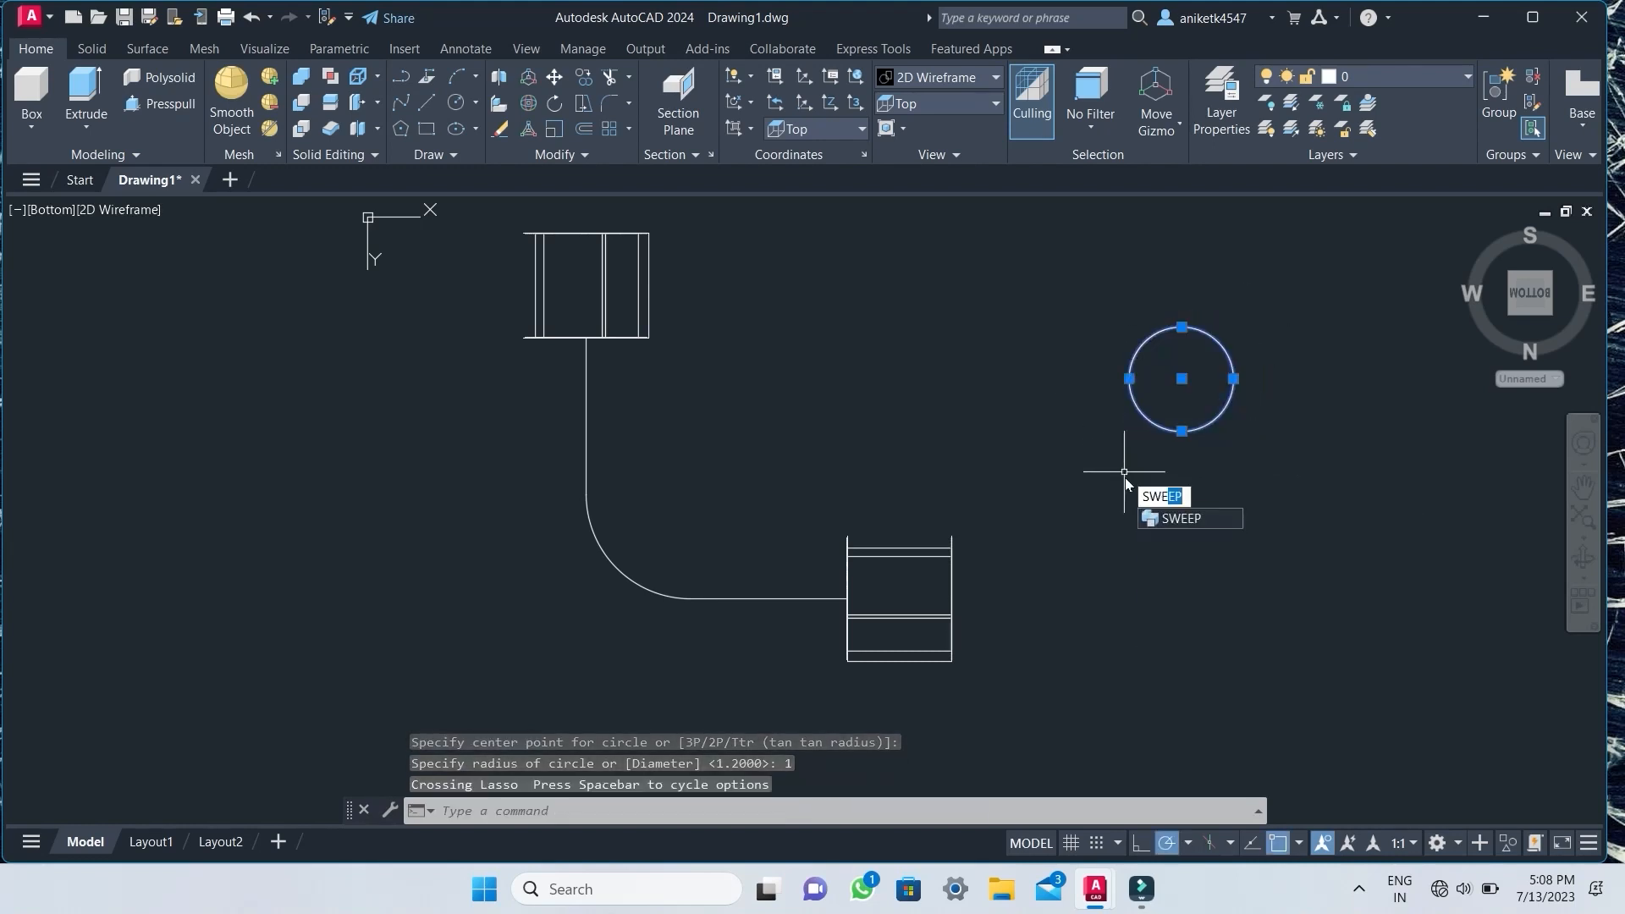
{"action": "left_click", "coordinate": [1168, 520]}
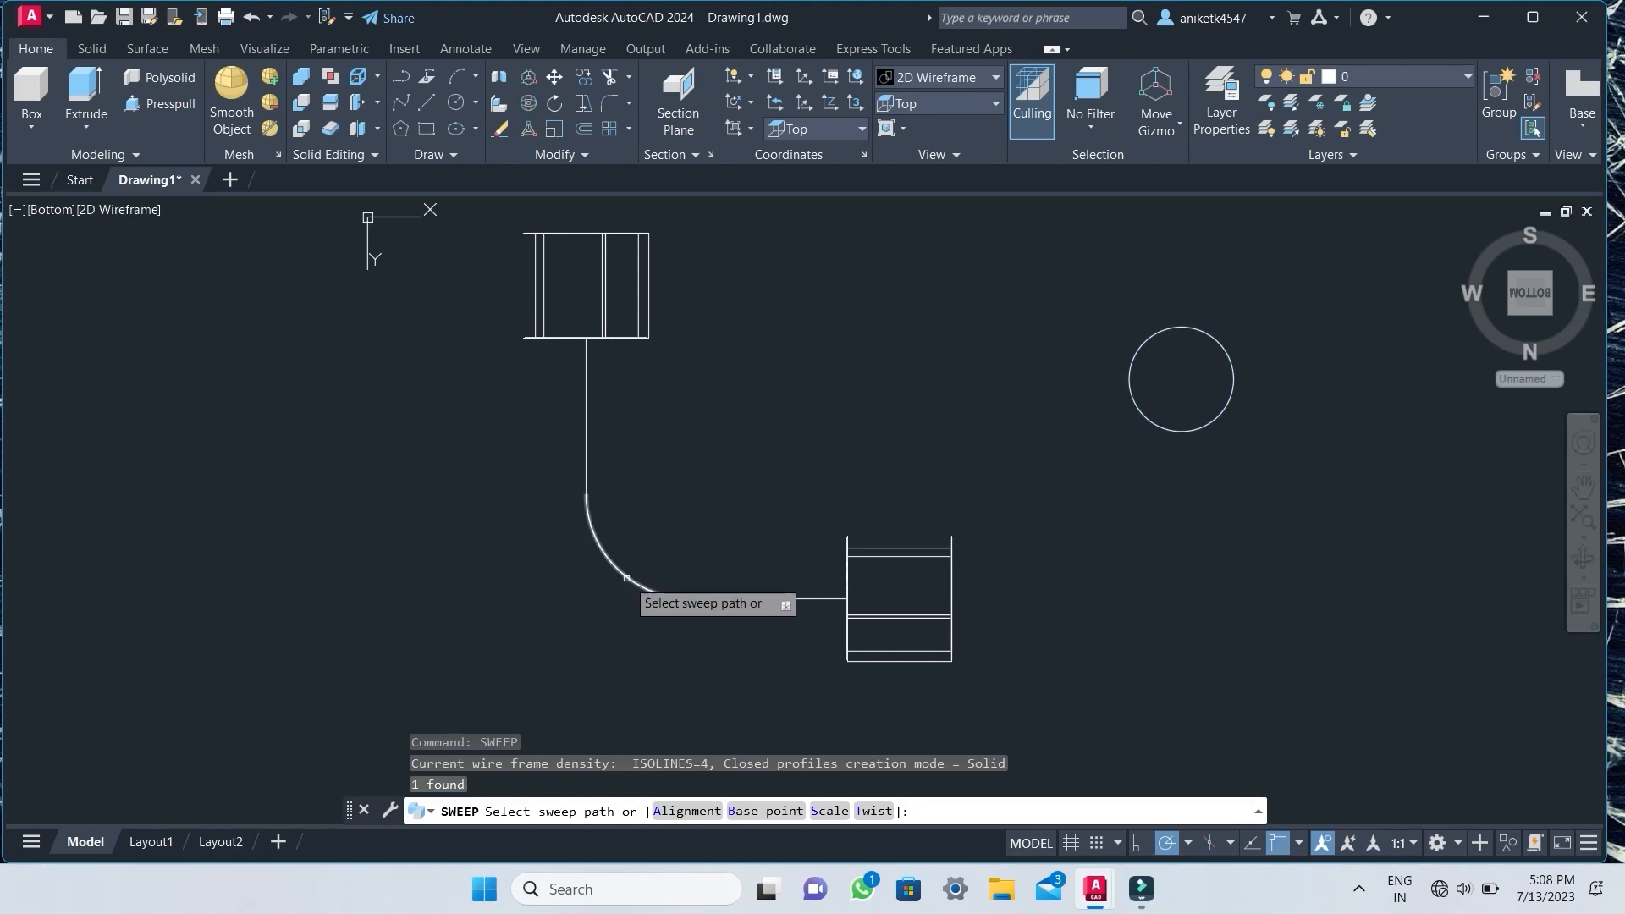
{"action": "key", "text": "Escape"}
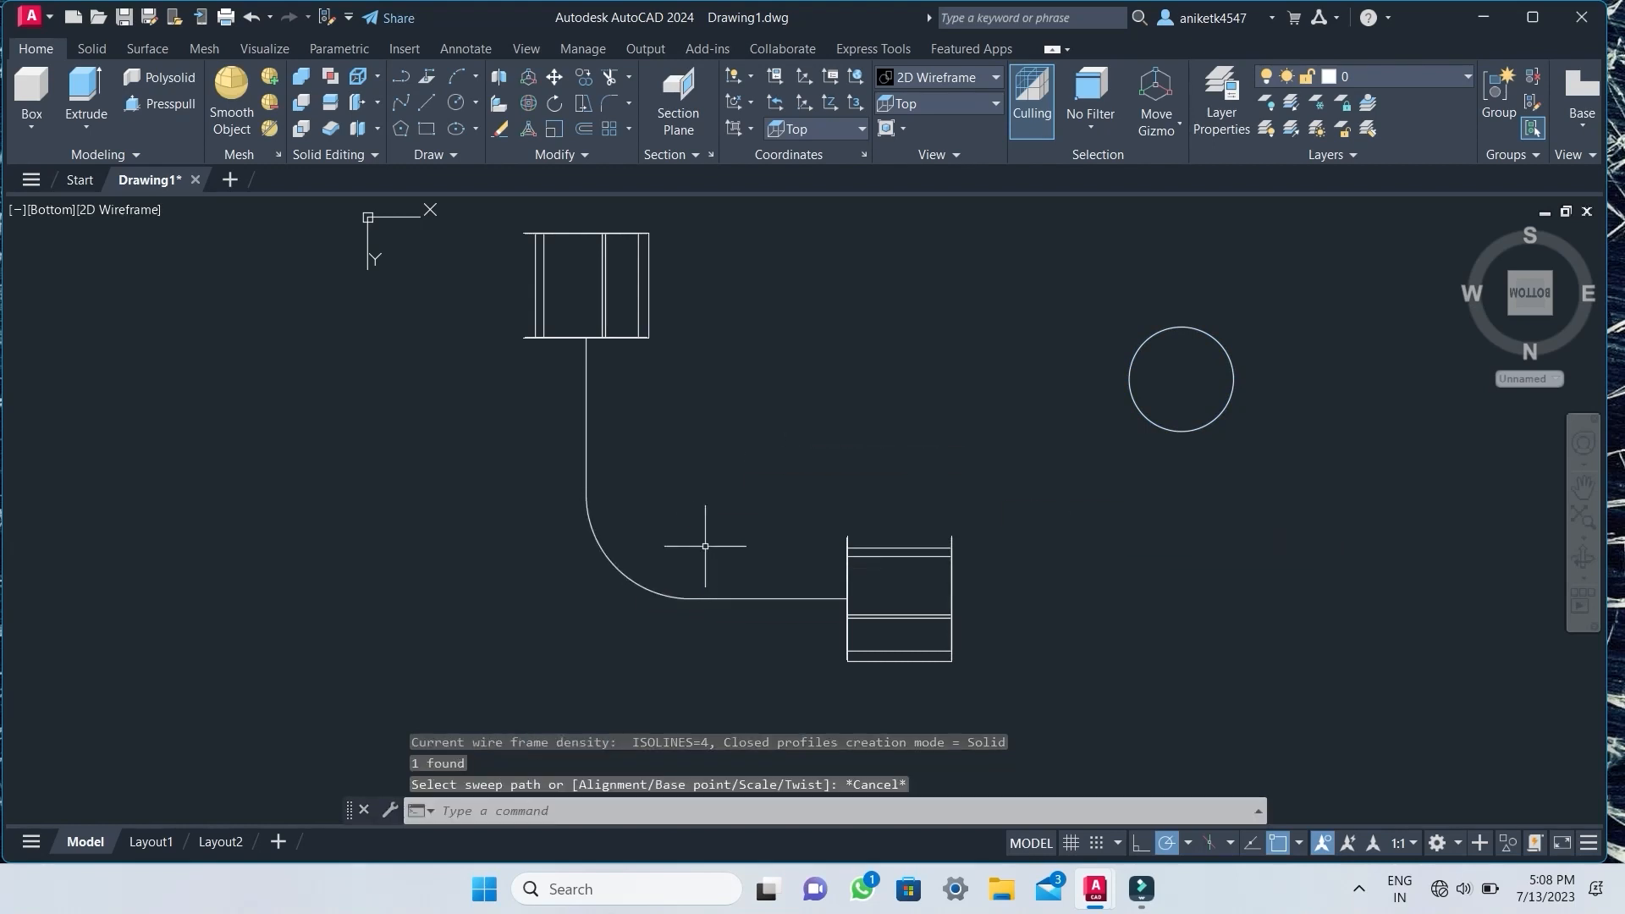
Join the two straight lines and the fillet arc of the path into one polyline.
{"action": "left_click_drag", "start_coordinate": [750, 643], "coordinate": [519, 410]}
{"action": "mouse_move", "coordinate": [627, 529]}
{"action": "left_mouse_down"}
{"action": "mouse_move", "coordinate": [581, 545]}
{"action": "mouse_move", "coordinate": [577, 574]}
{"action": "left_mouse_up"}
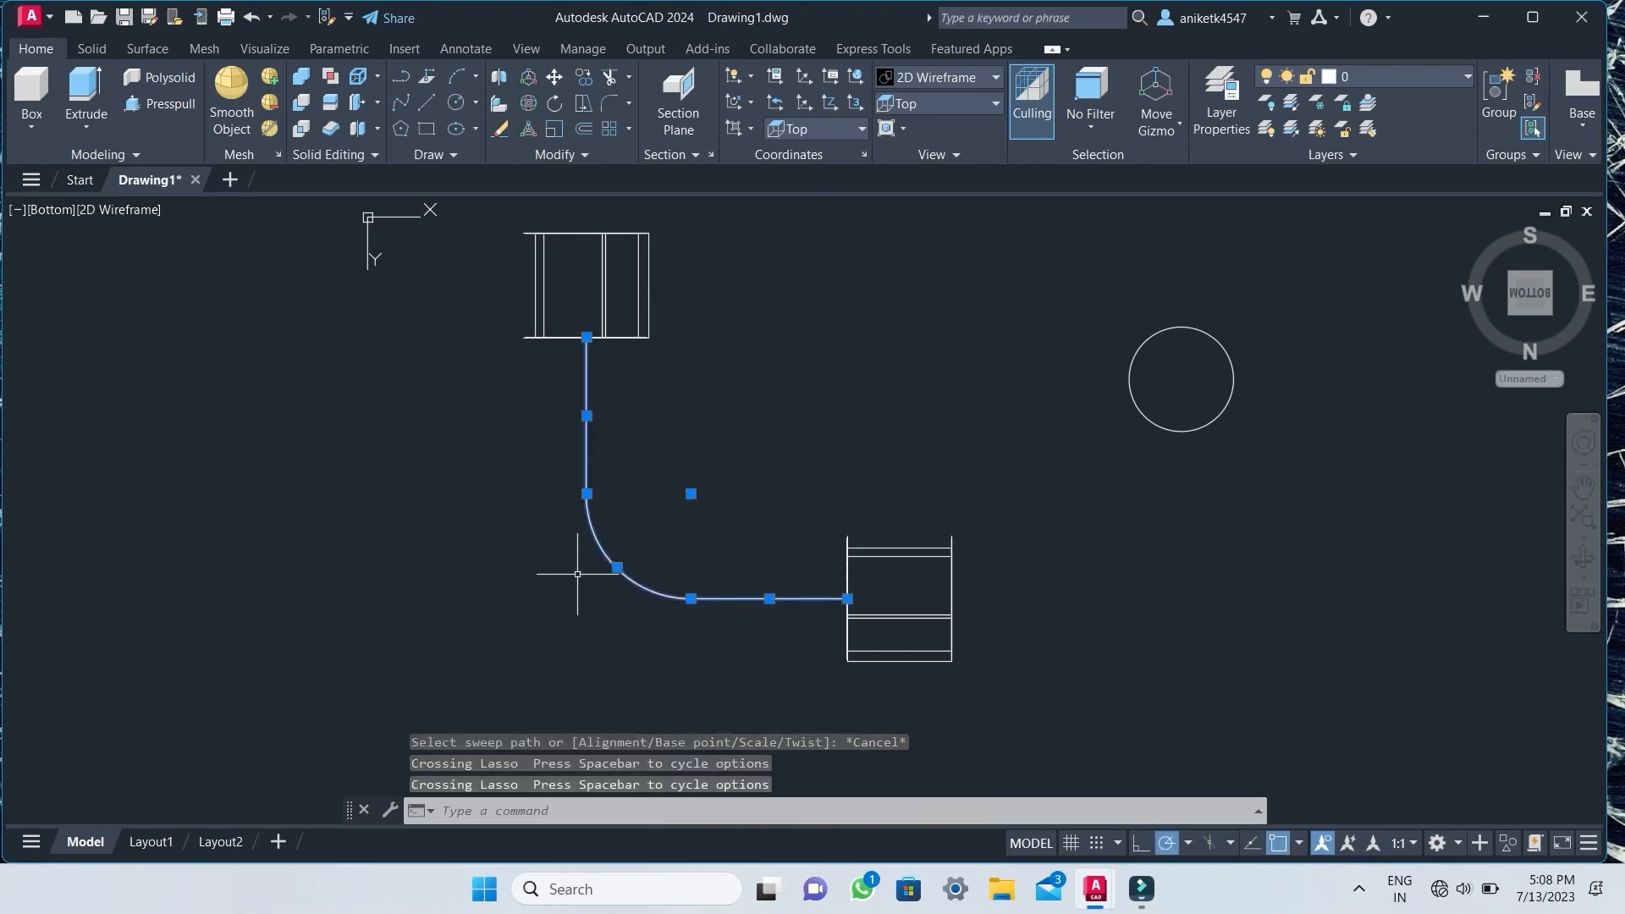
{"action": "left_click", "coordinate": [585, 154]}
{"action": "left_click", "coordinate": [584, 206]}
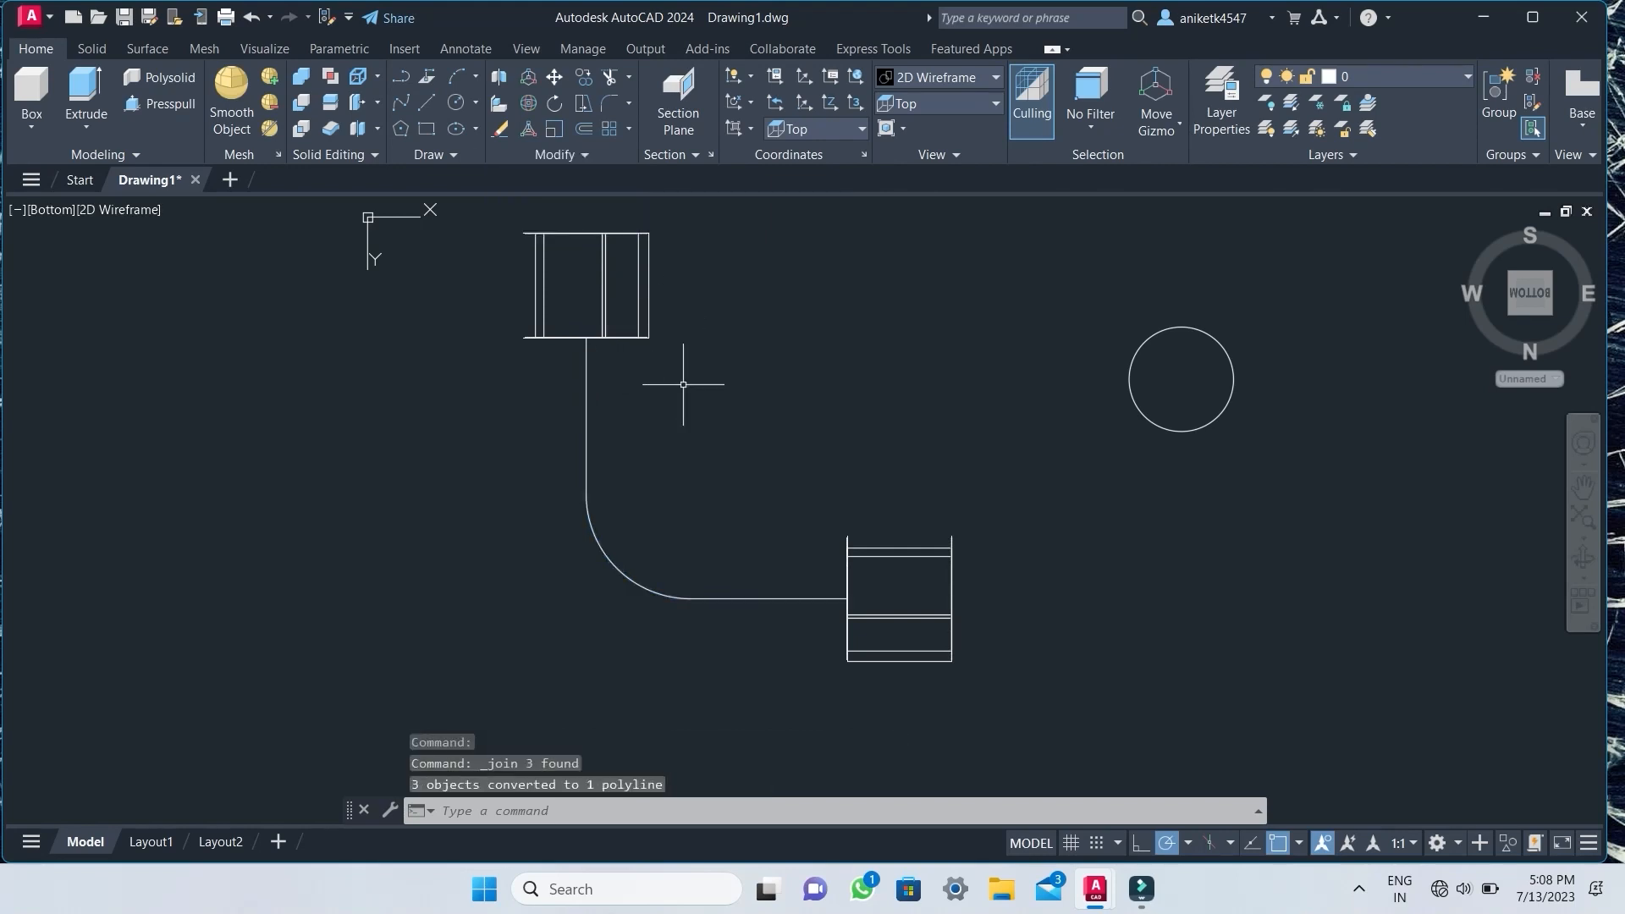
Try sweeping the radius 1 circle along the joined path and undo the sweep.
{"action": "left_click_drag", "start_coordinate": [1253, 426], "coordinate": [1092, 396]}
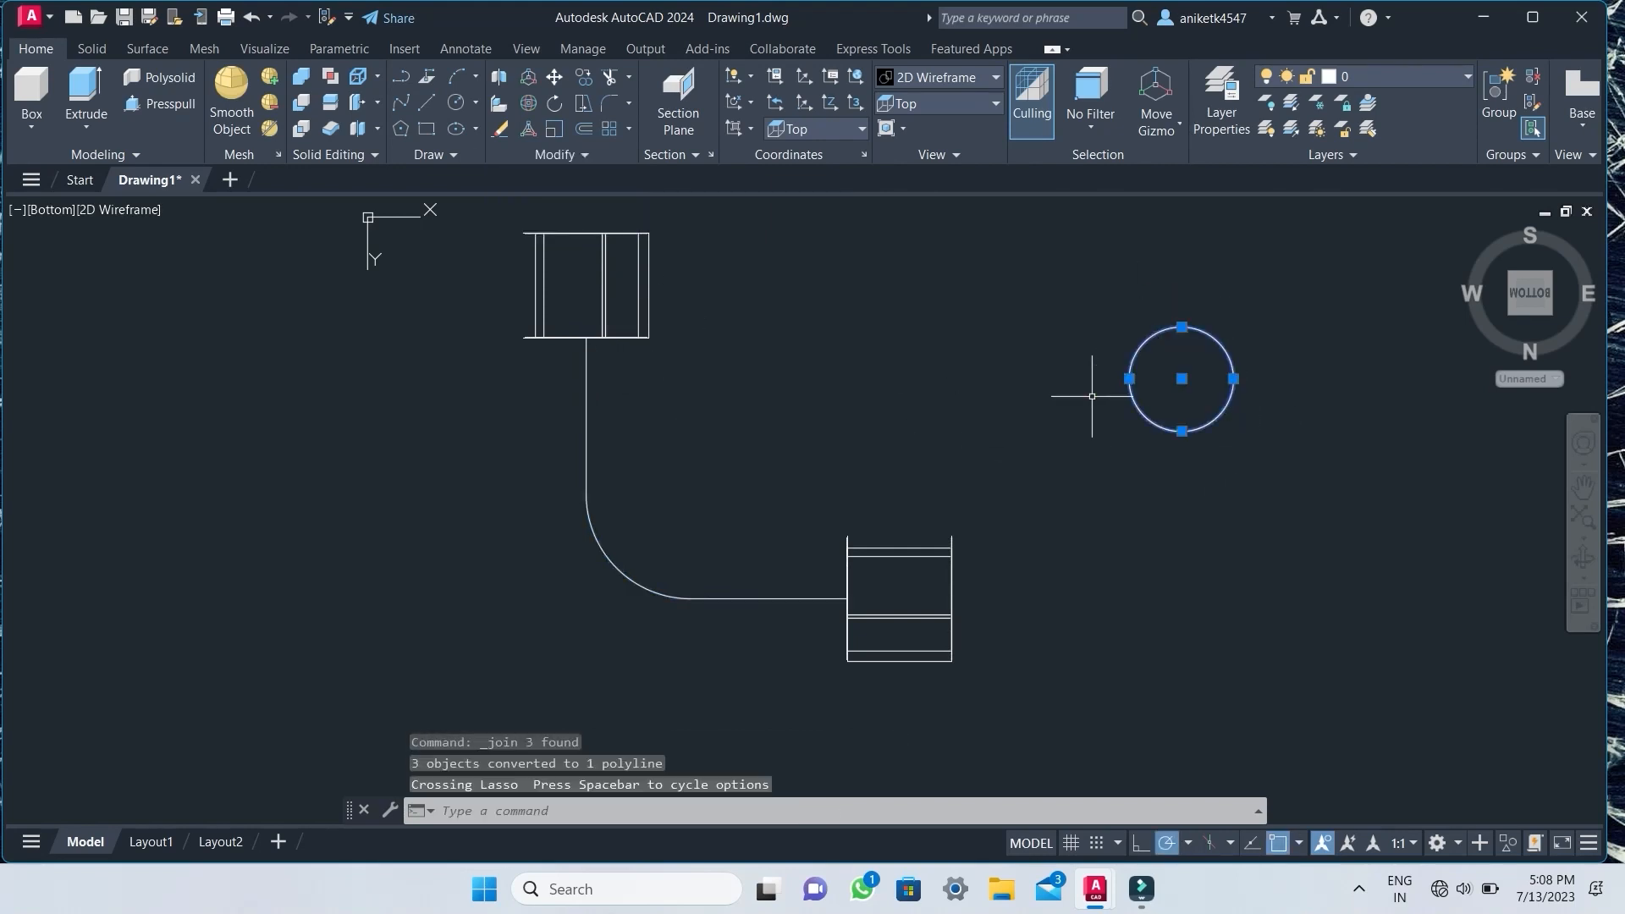
{"action": "type", "text": "SWE"}
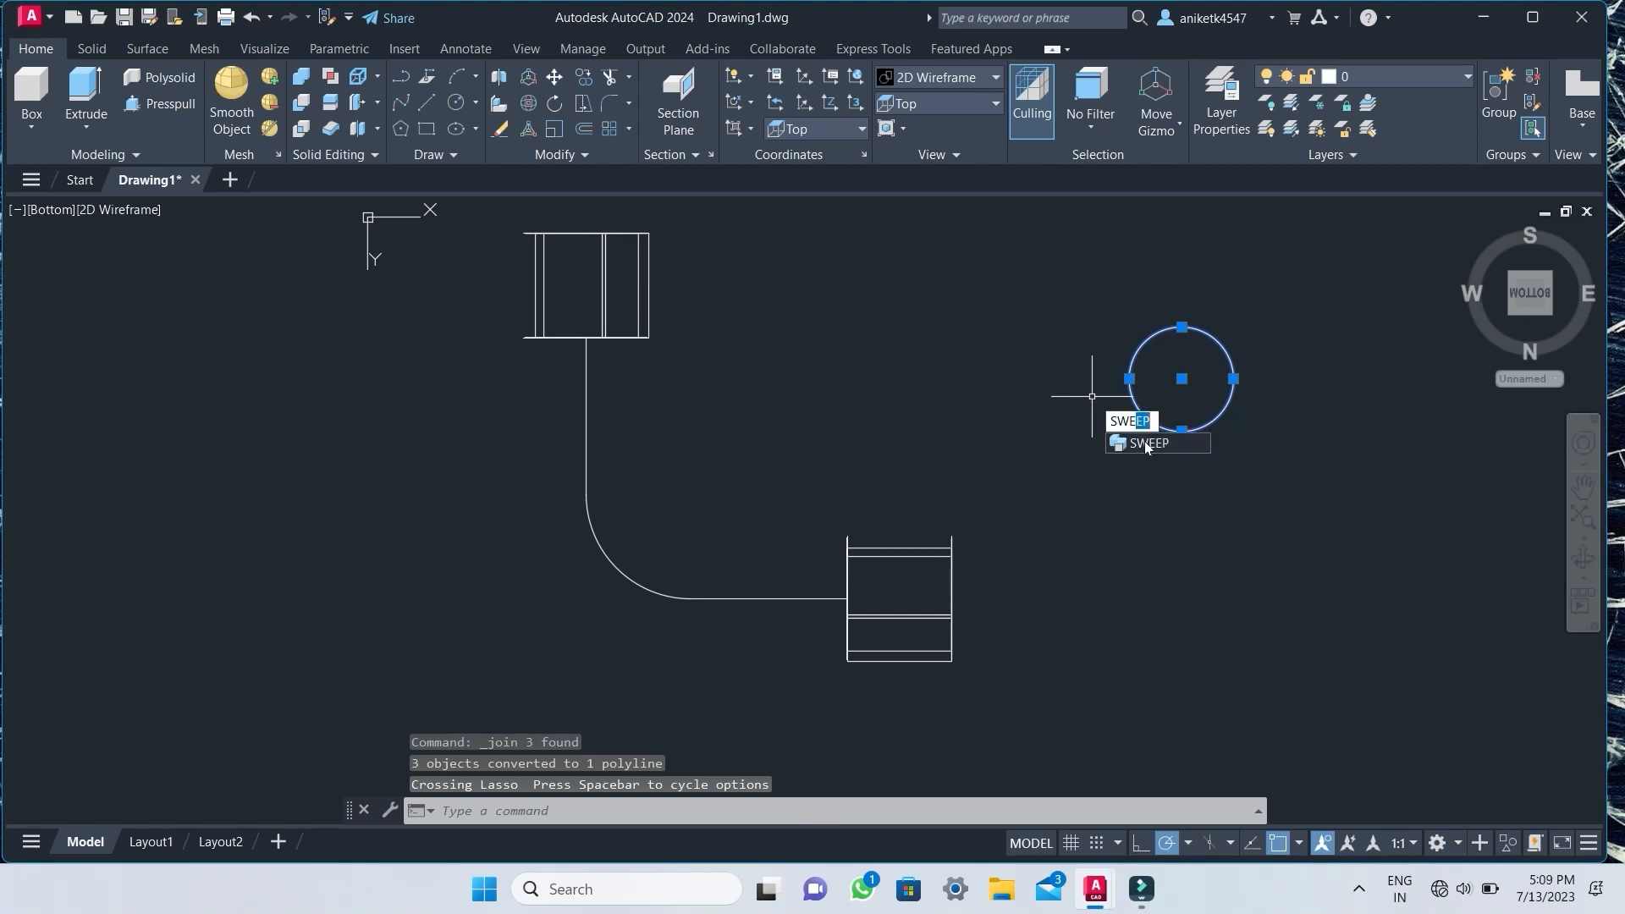
{"action": "left_click", "coordinate": [1146, 443]}
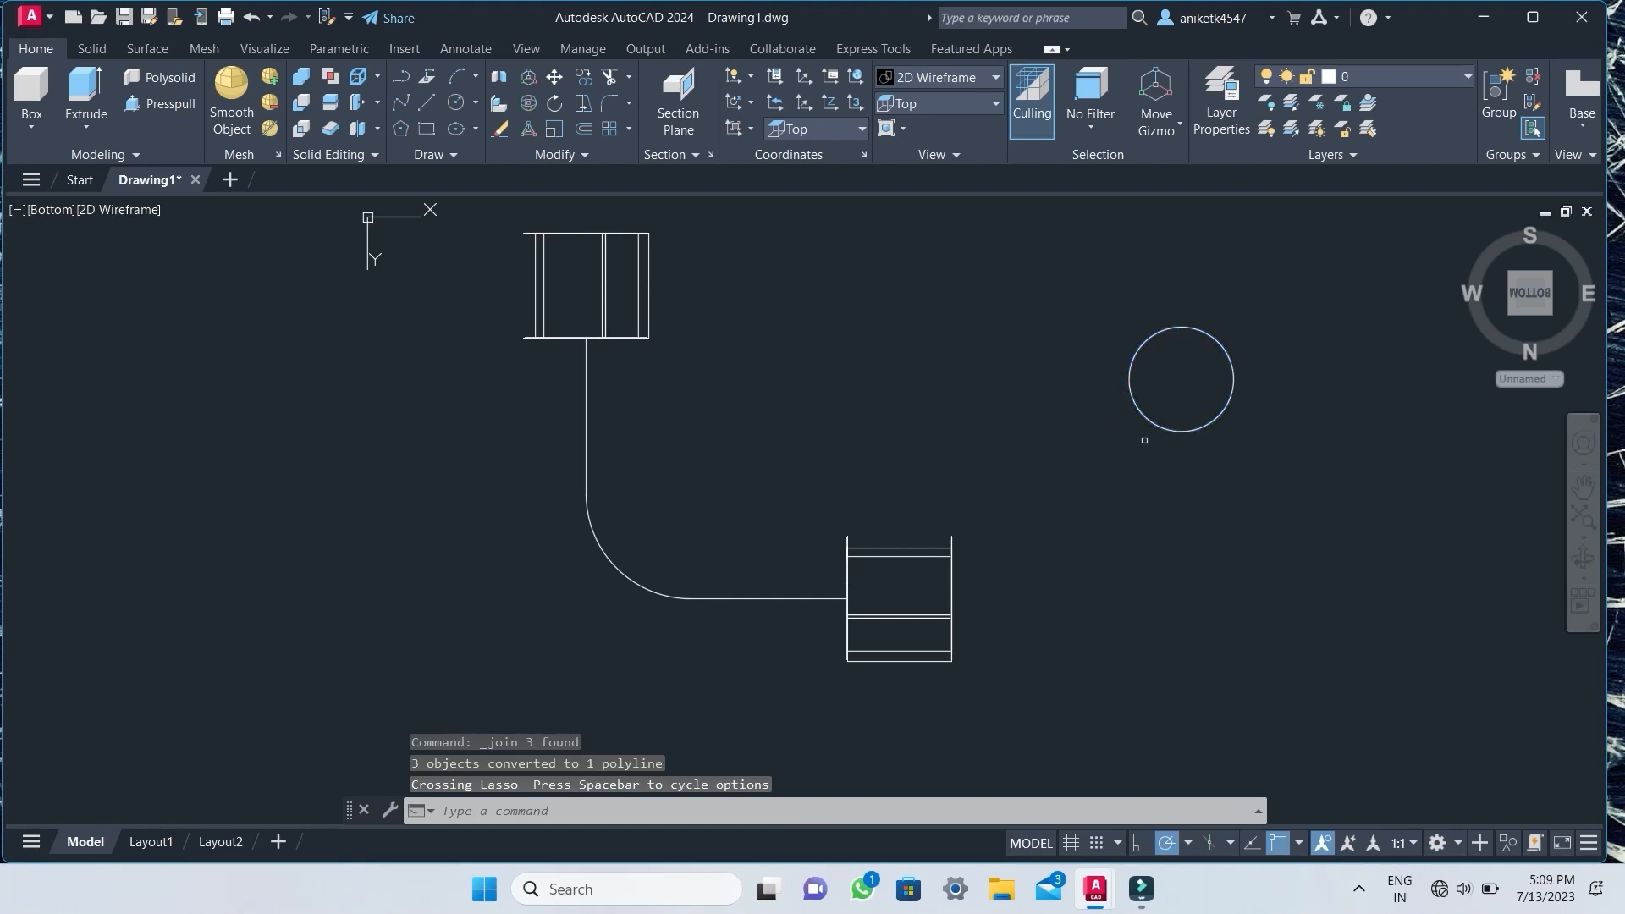
{"action": "left_click", "coordinate": [588, 454]}
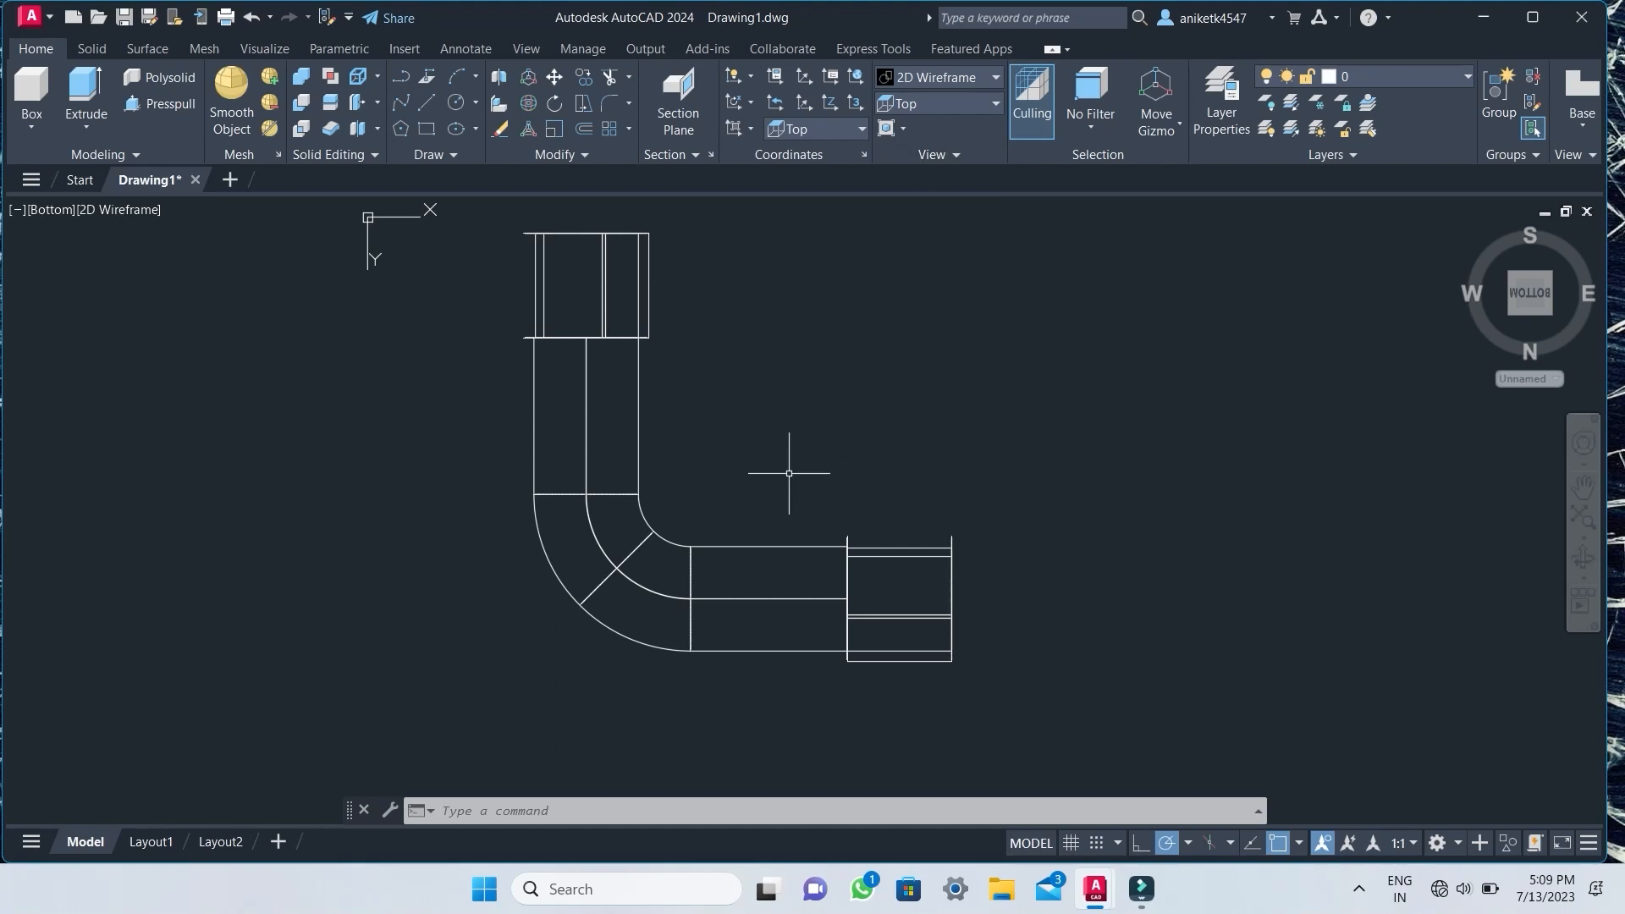
{"action": "key", "text": "ctrl+z"}
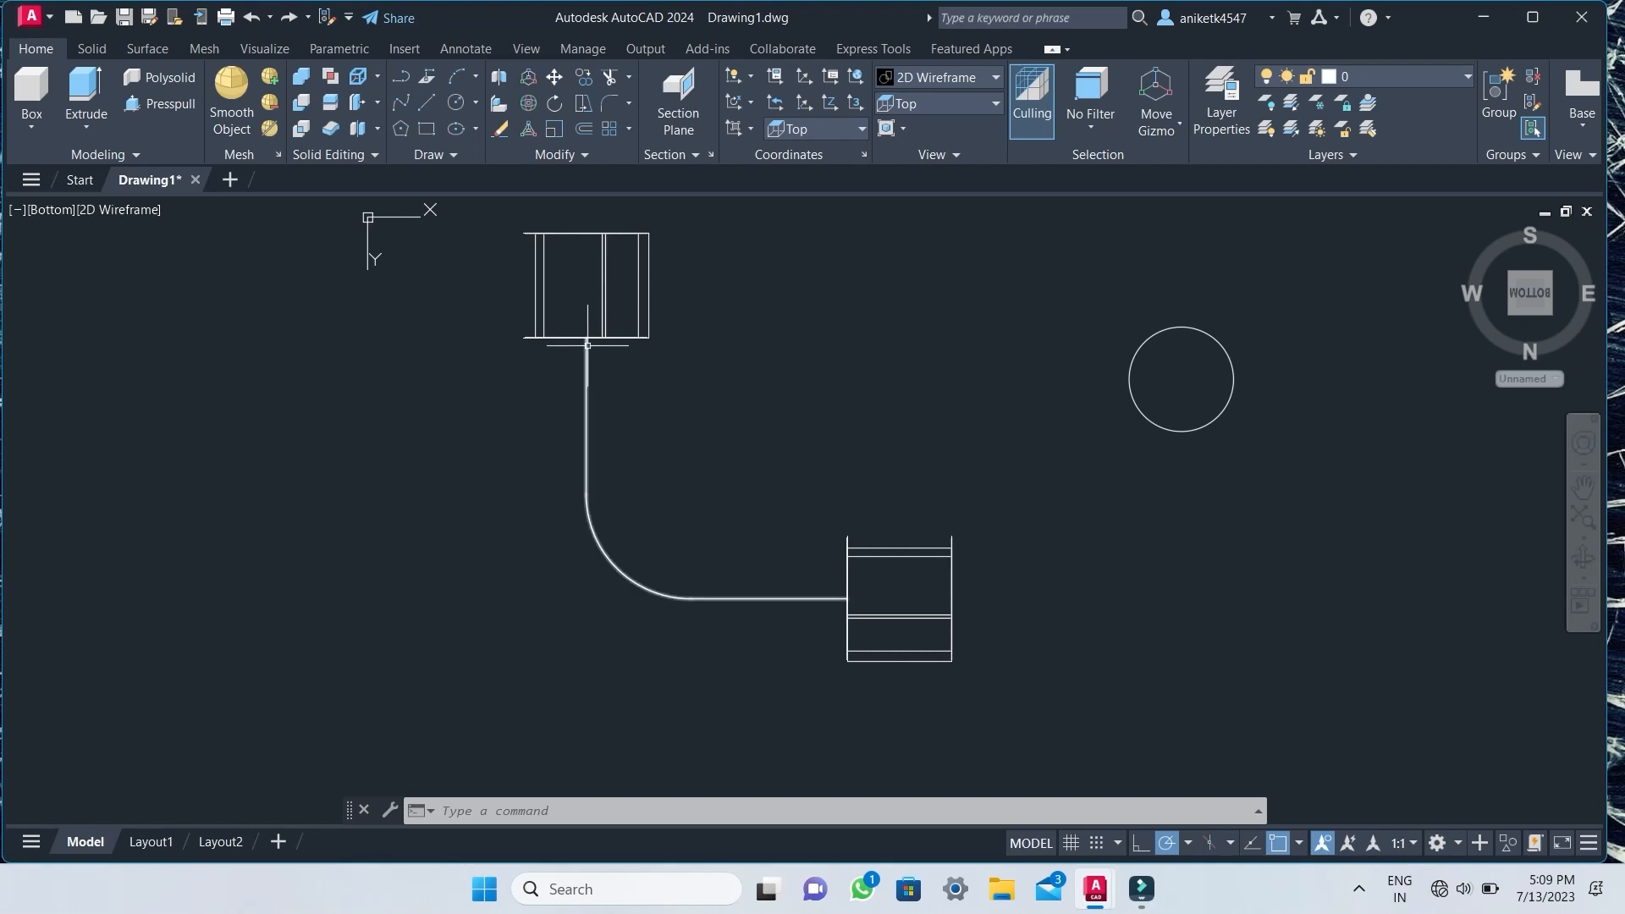
Examine the L-shaped path and the open faces of both hollow cylinders from the back in 3D.
{"action": "left_click", "coordinate": [1579, 555]}
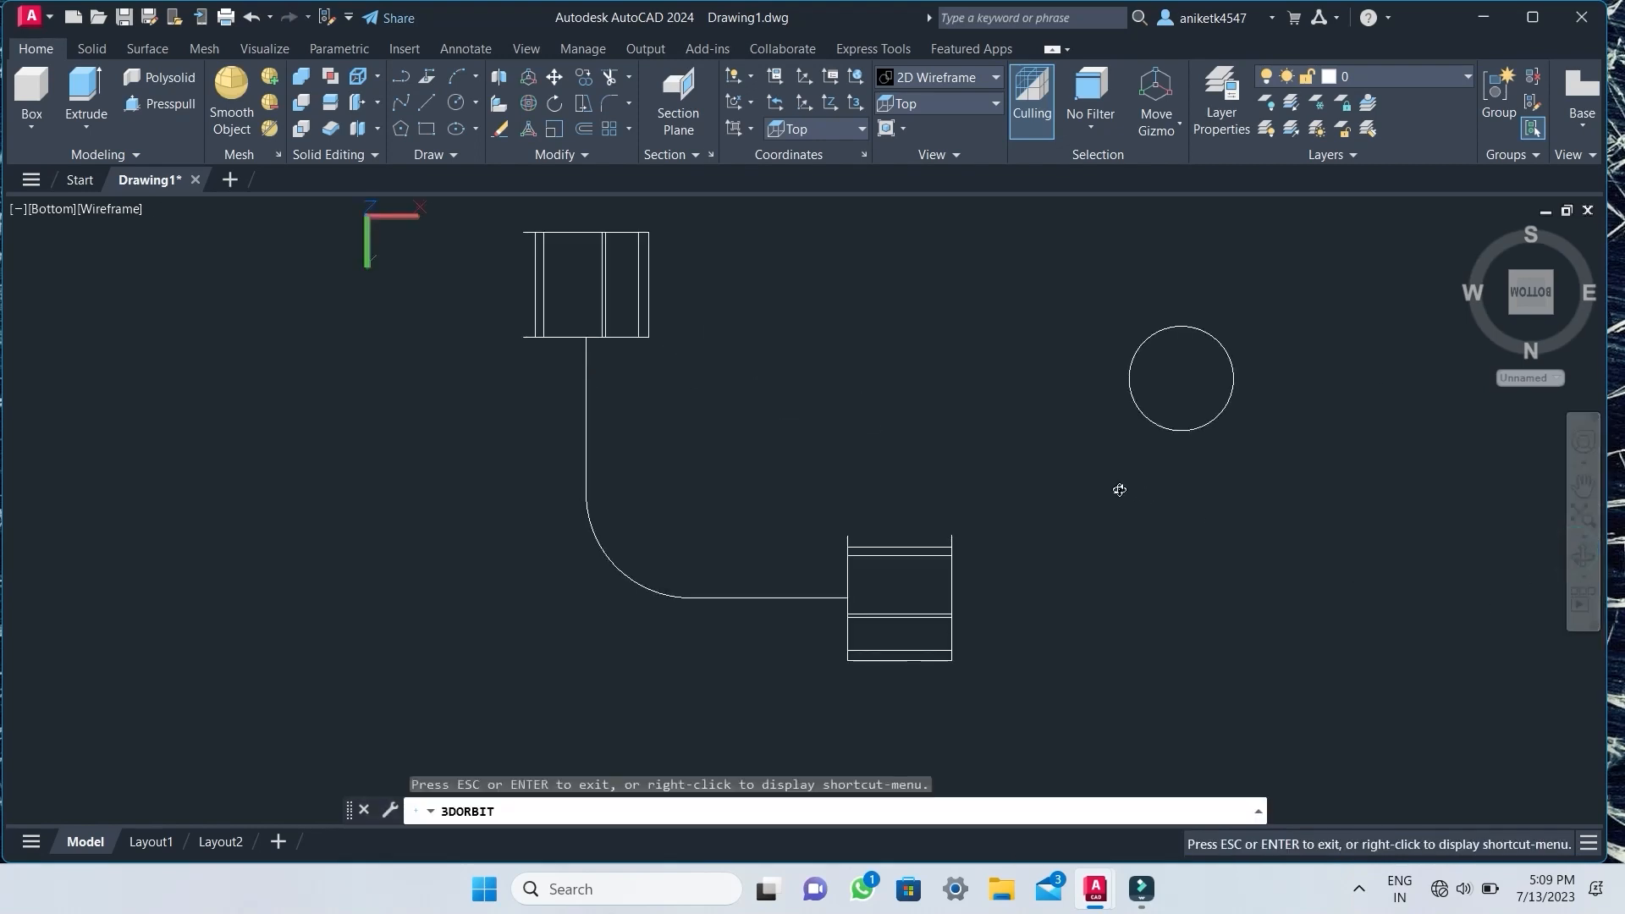
{"action": "left_click_drag", "start_coordinate": [1117, 482], "coordinate": [645, 407]}
{"action": "left_click_drag", "start_coordinate": [1027, 440], "coordinate": [1004, 447]}
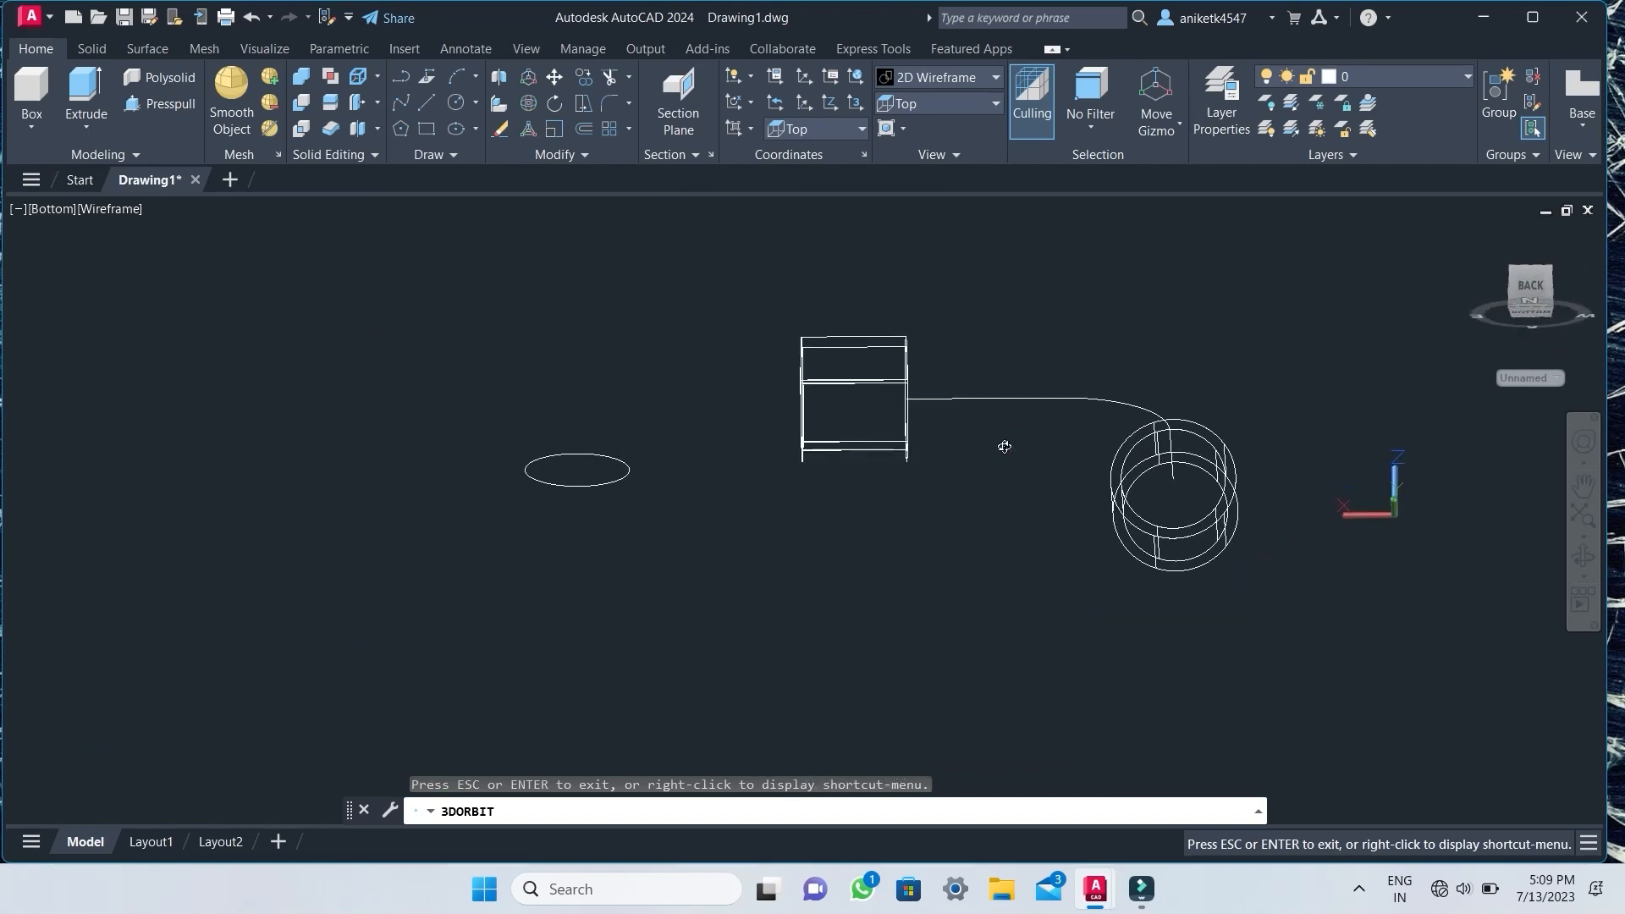
{"action": "scroll", "coordinate": [1166, 473], "scroll_direction": "down", "scroll_amount": 4}
{"action": "scroll", "coordinate": [1165, 472], "scroll_direction": "up", "scroll_amount": 4}
{"action": "scroll", "coordinate": [1166, 472], "scroll_direction": "down", "scroll_amount": 1}
{"action": "scroll", "coordinate": [1165, 472], "scroll_direction": "down", "scroll_amount": 1}
{"action": "scroll", "coordinate": [1165, 473], "scroll_direction": "up", "scroll_amount": 4}
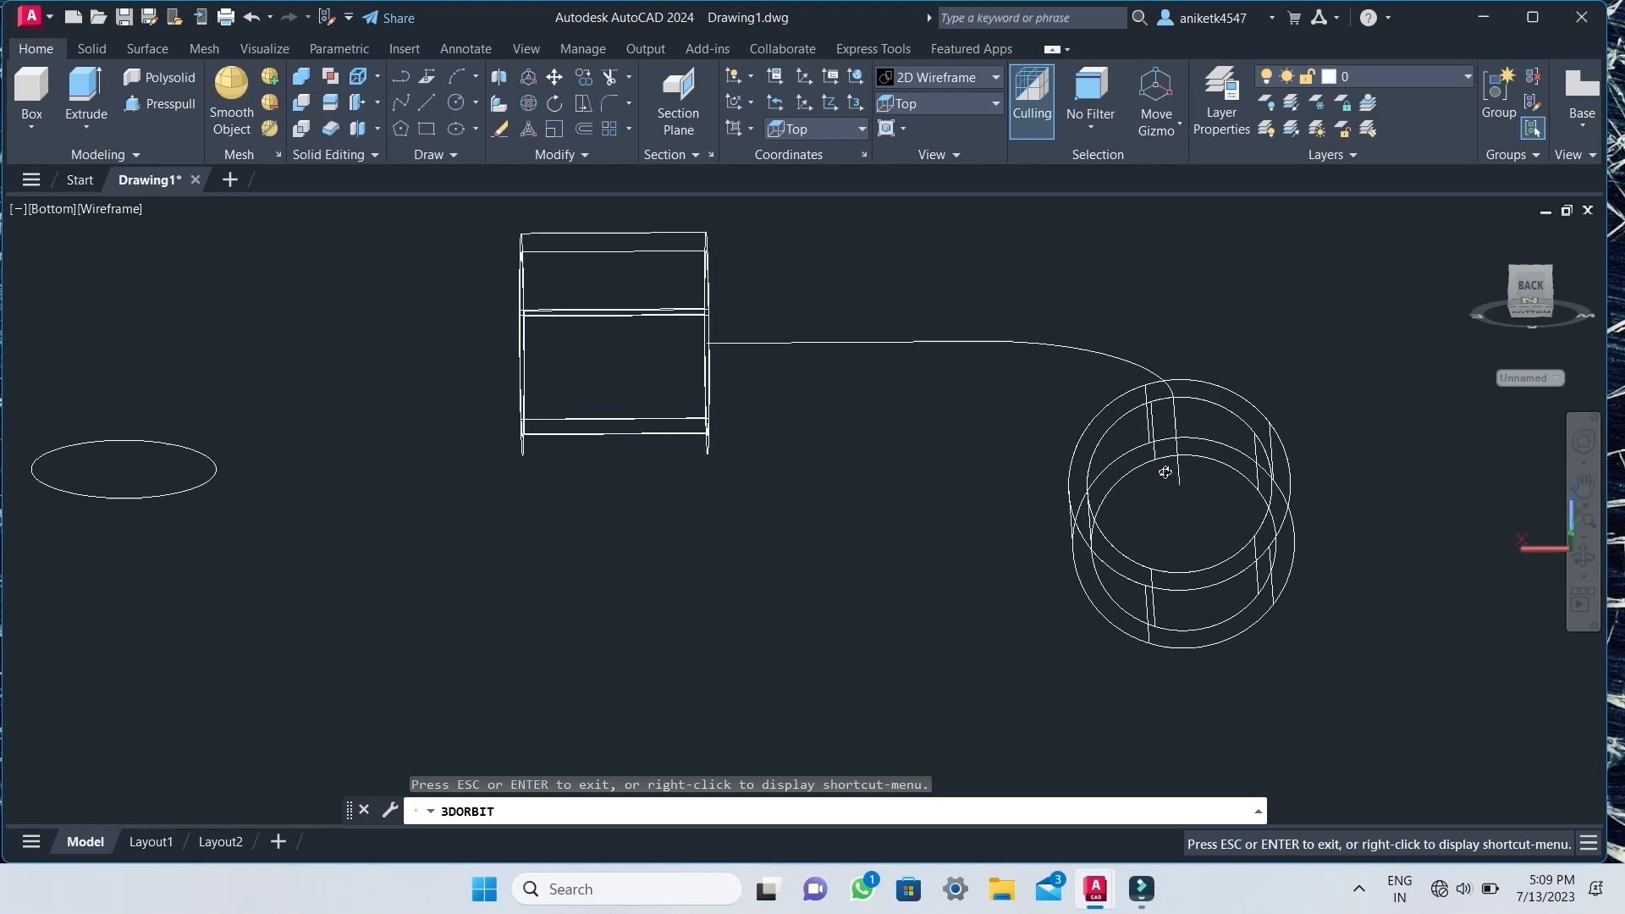
{"action": "key", "text": "Escape"}
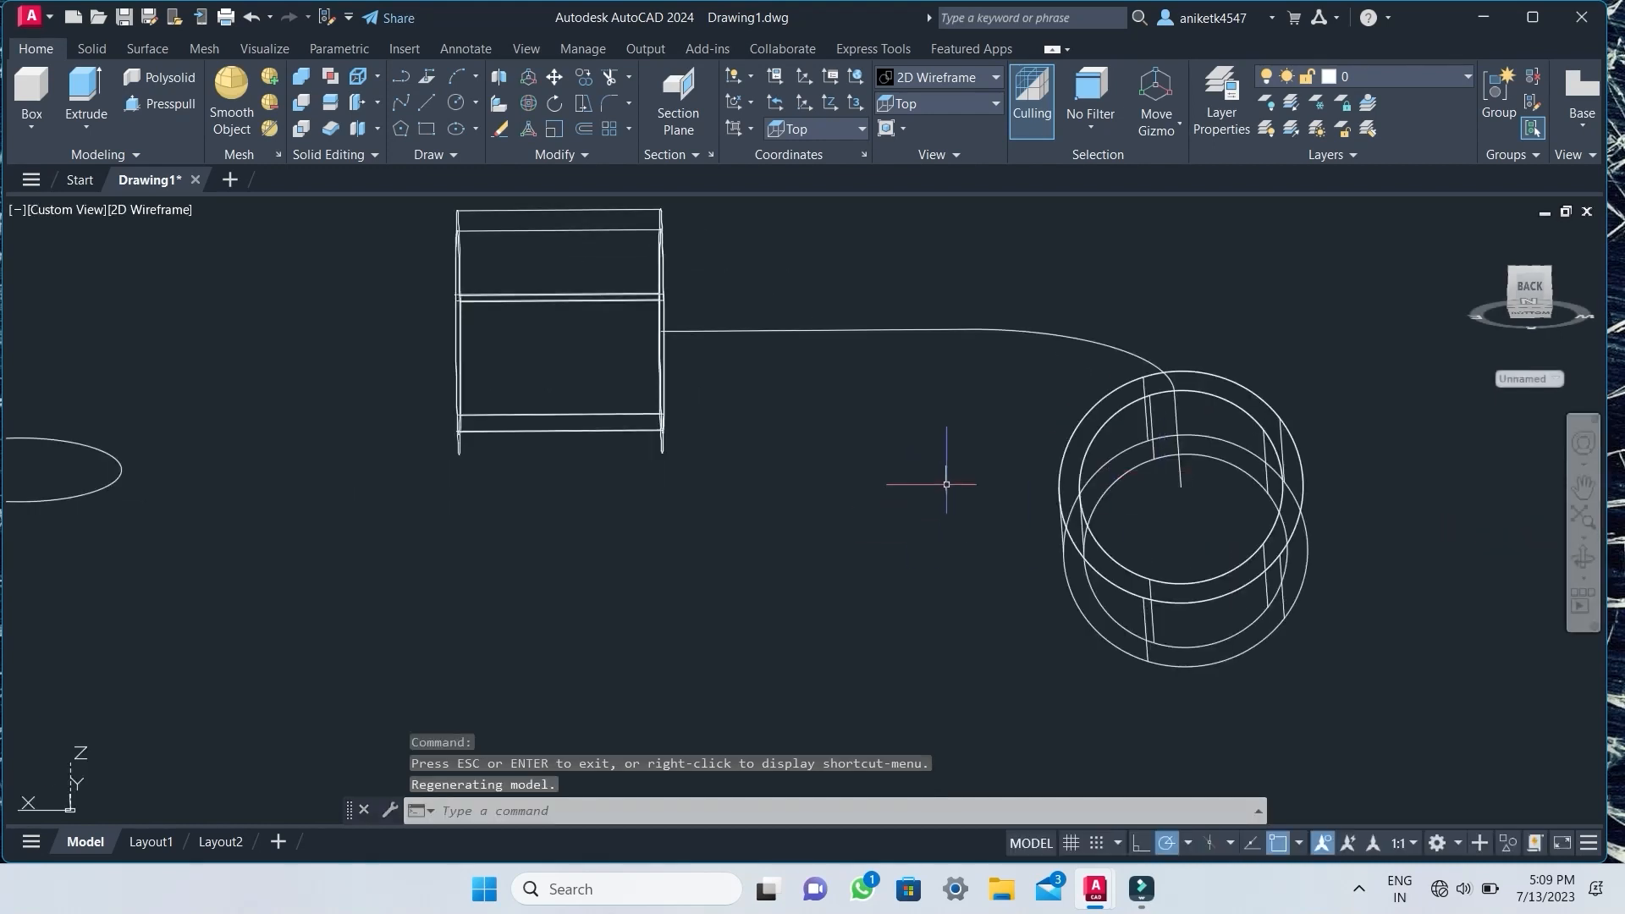
{"action": "type", "text": "c"}
{"action": "key", "text": "Return"}
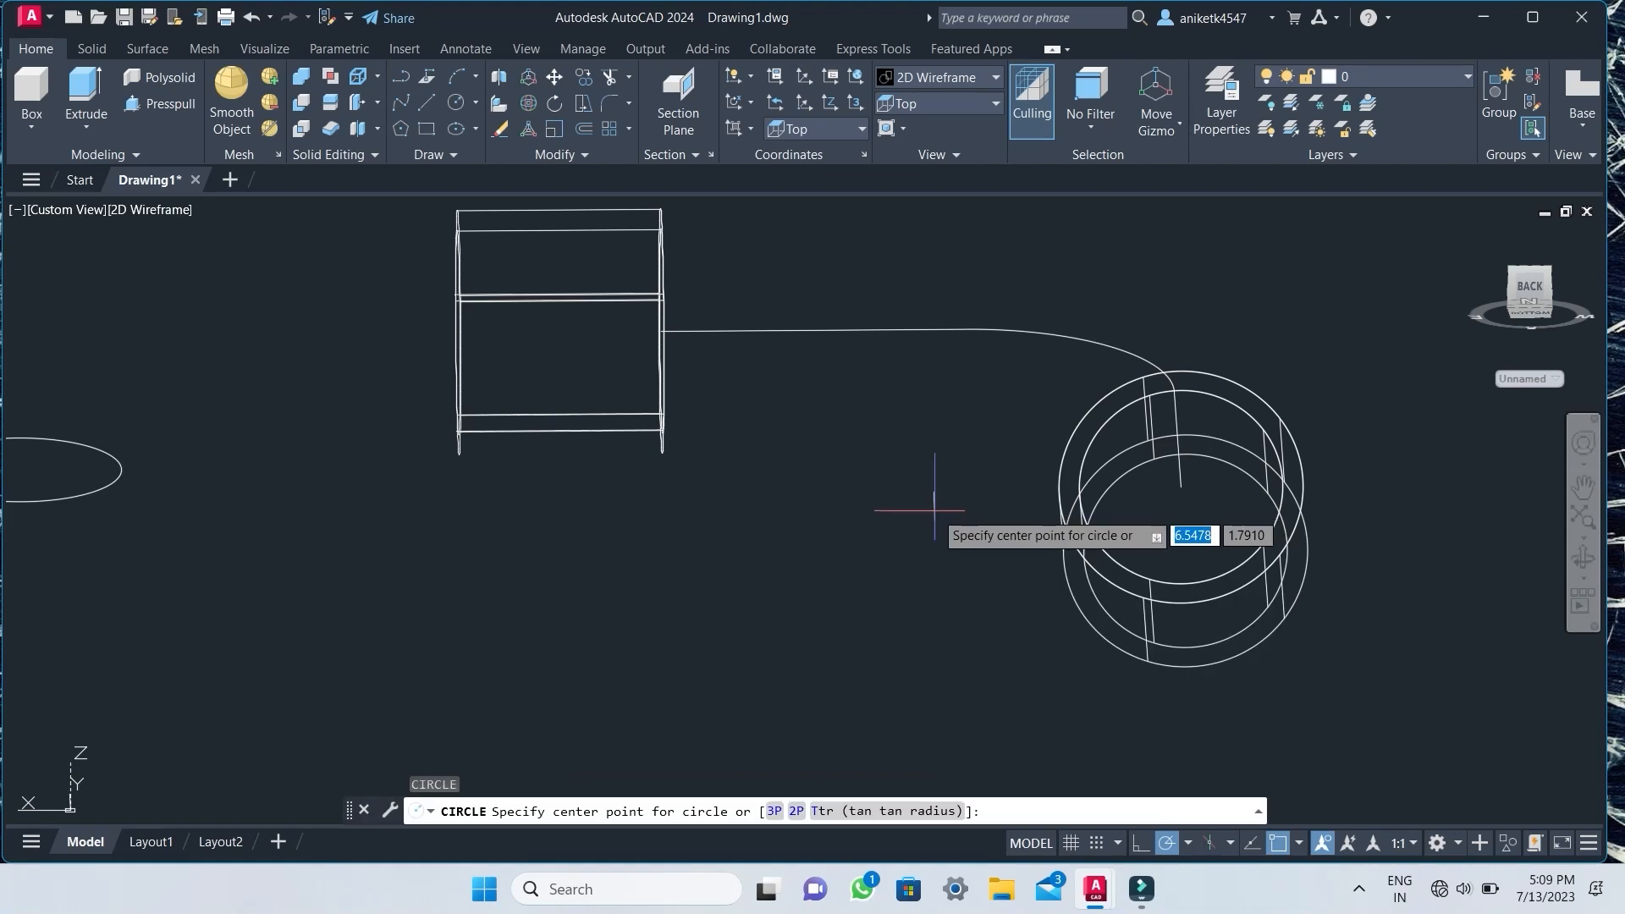
{"action": "left_click", "coordinate": [792, 488]}
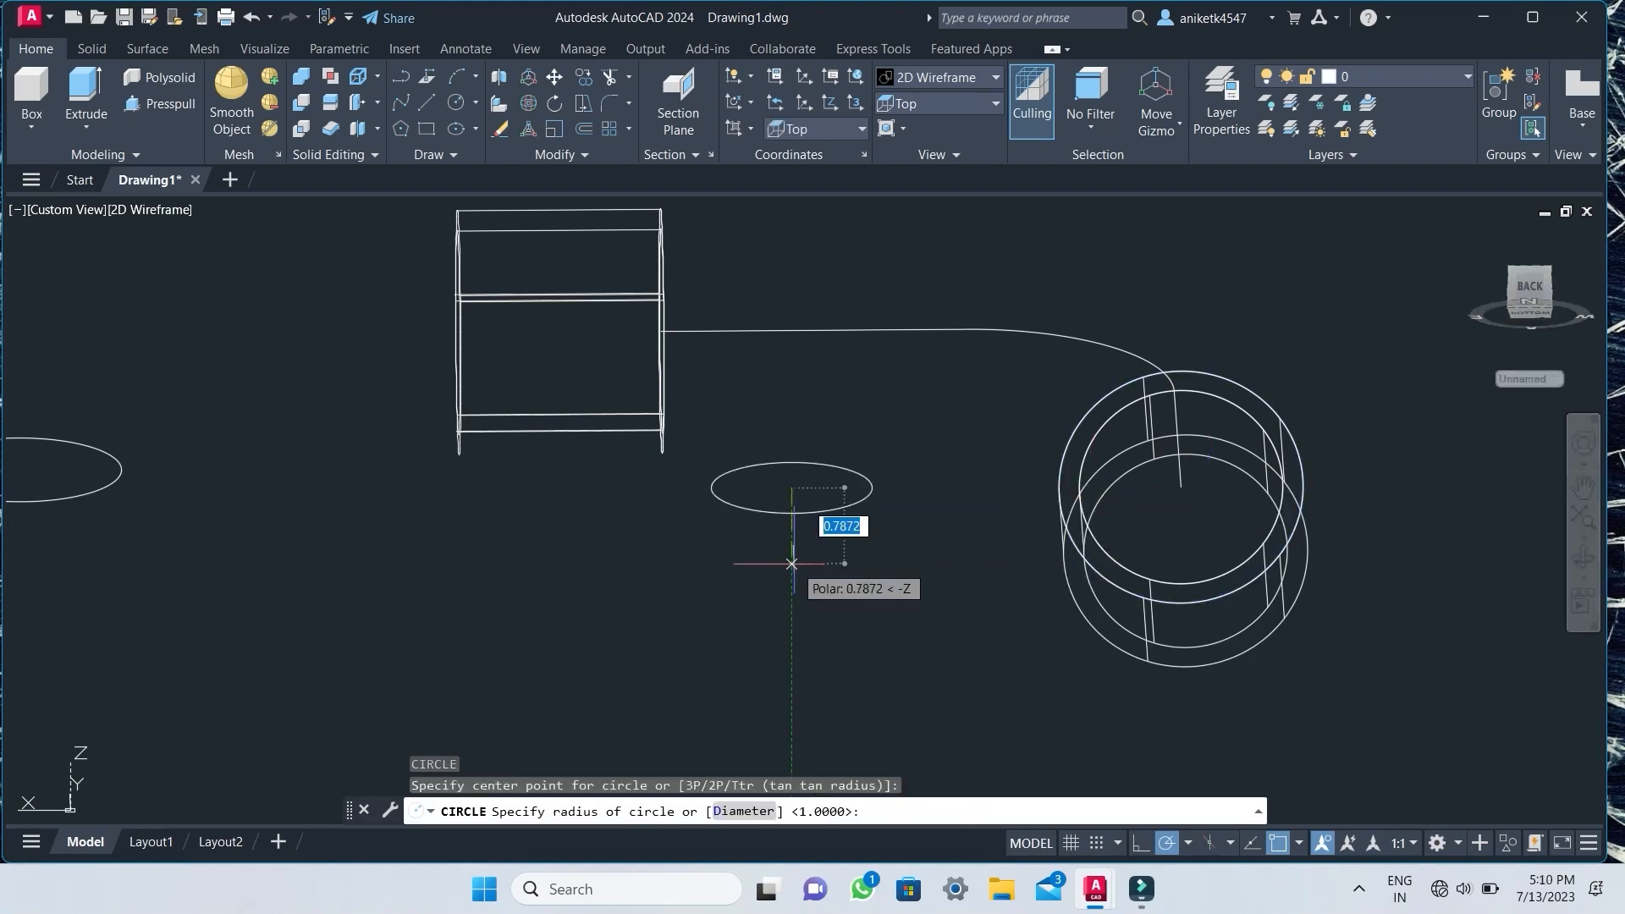
{"action": "key", "text": "Escape"}
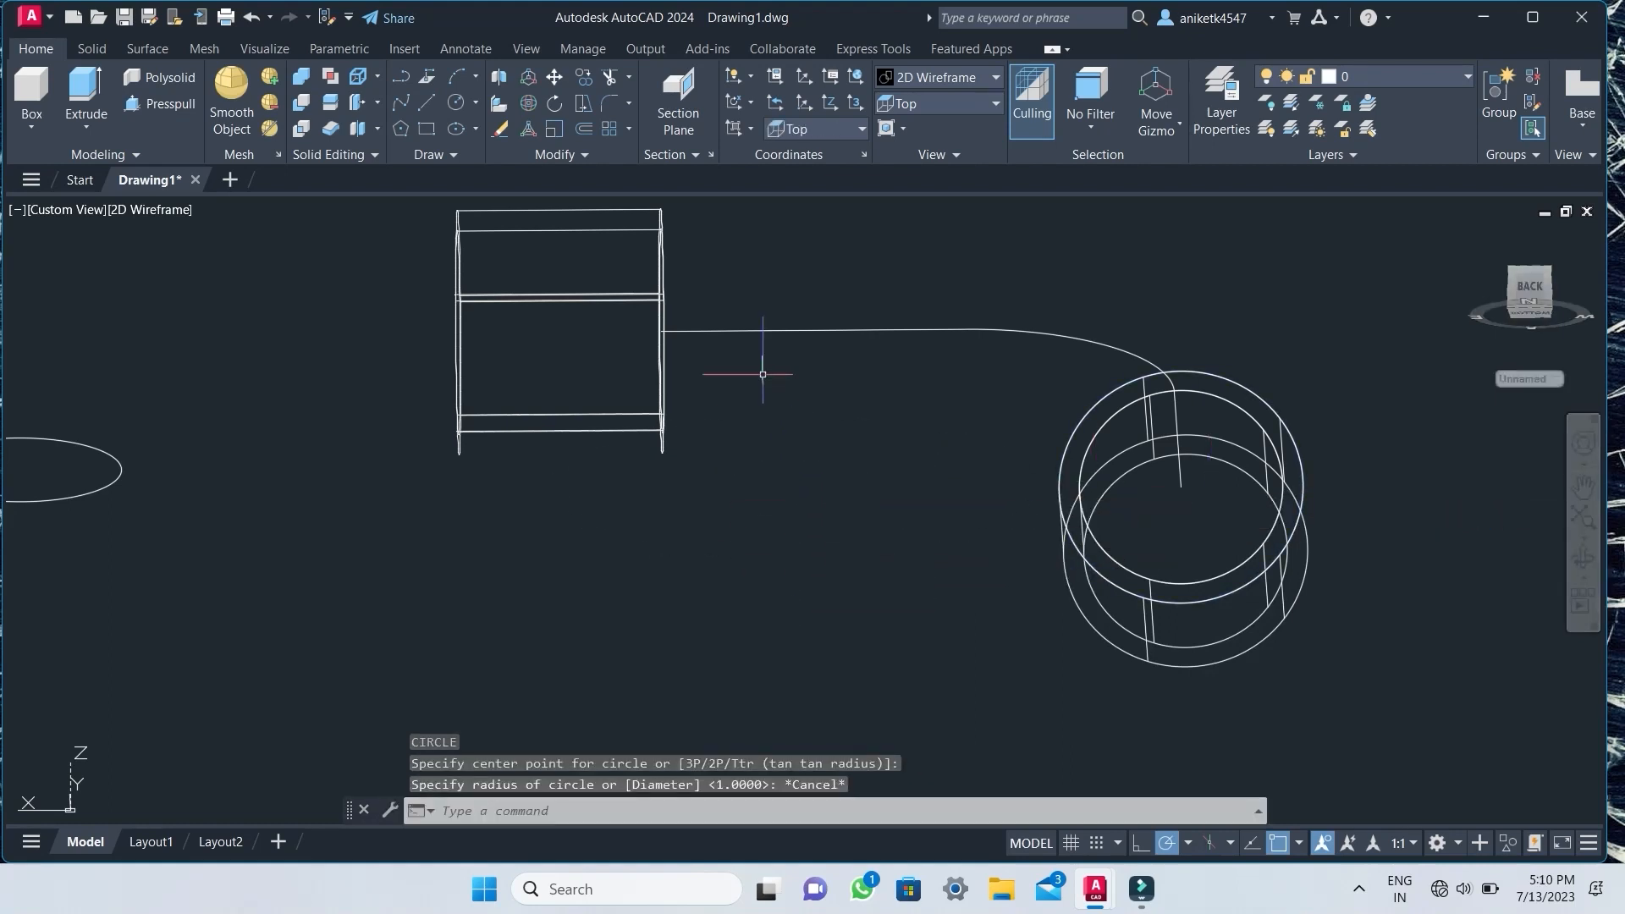
{"action": "left_click", "coordinate": [826, 127]}
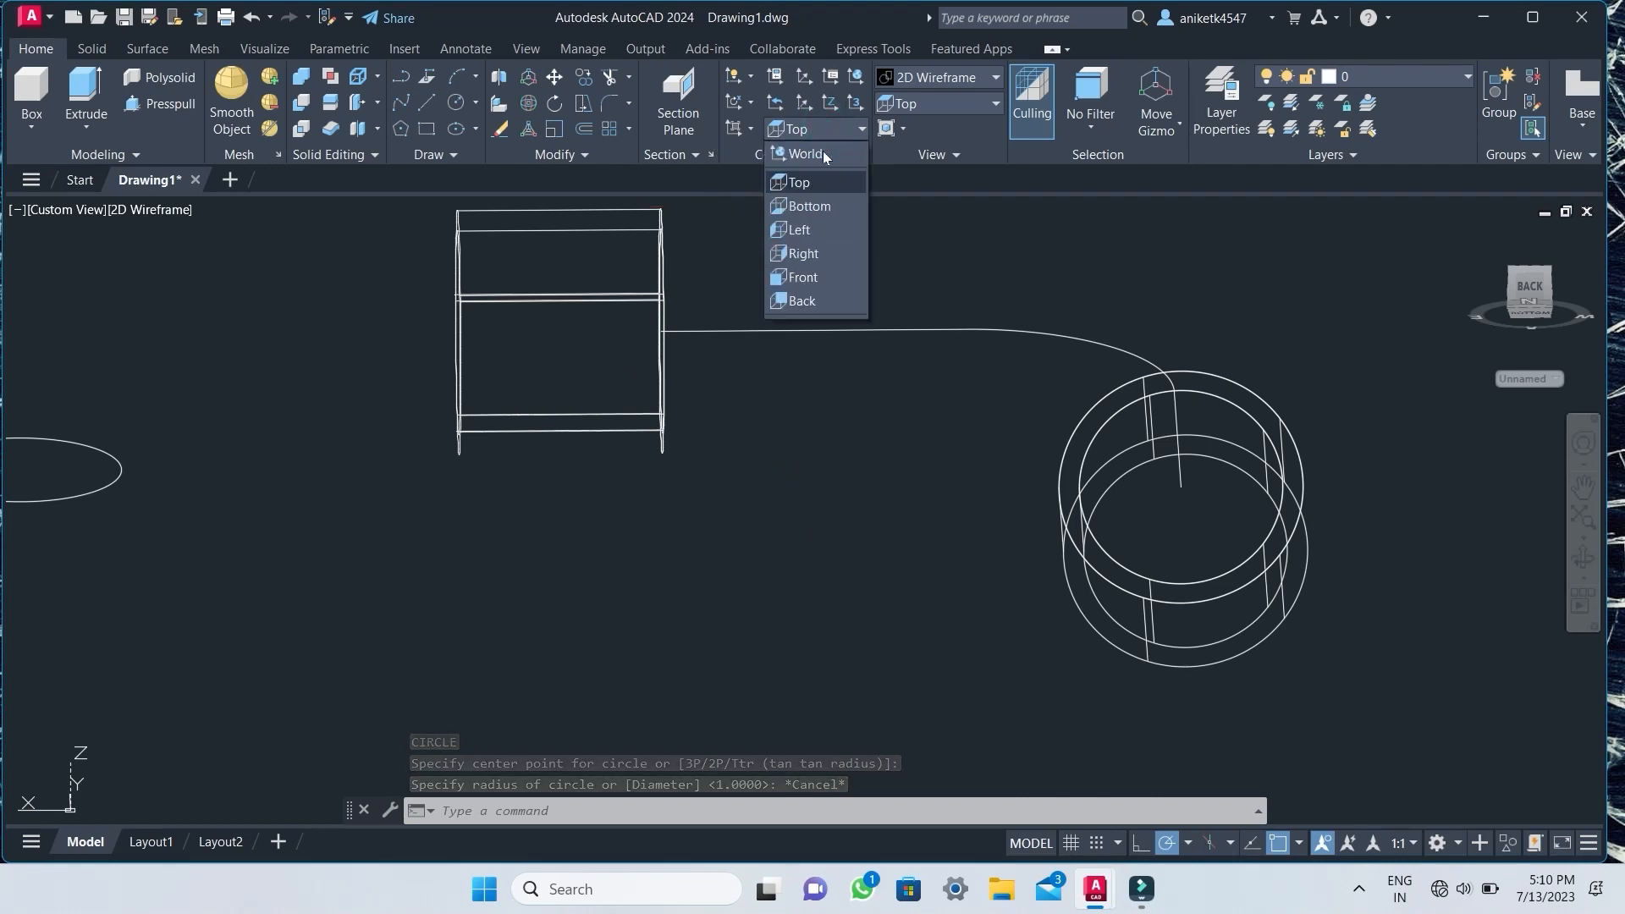
{"action": "left_click", "coordinate": [809, 254]}
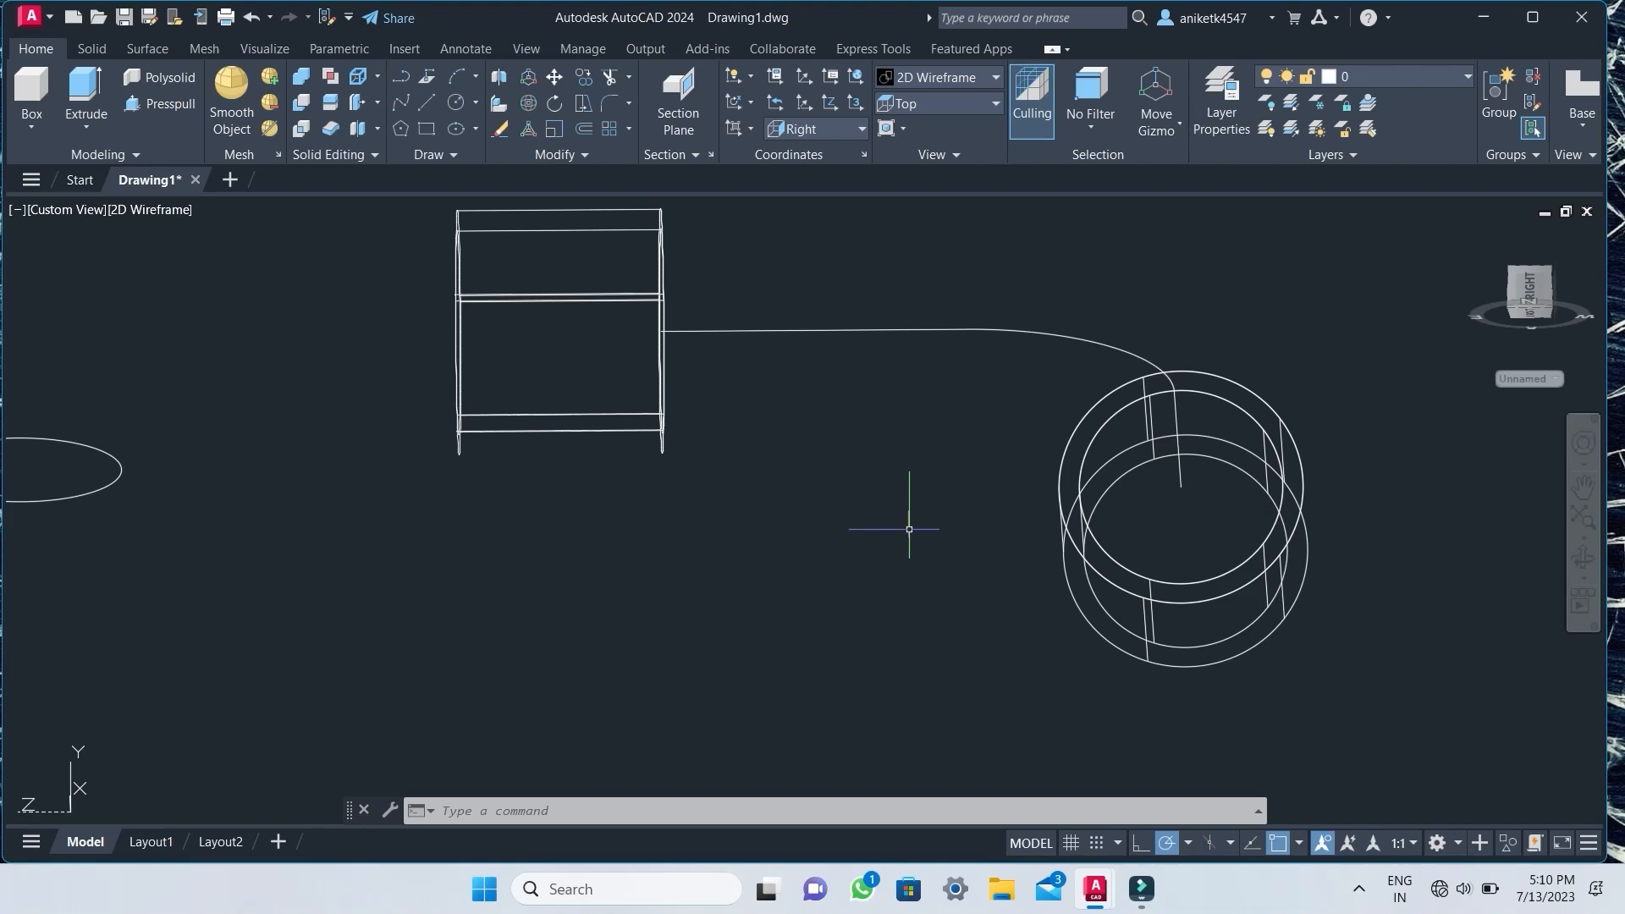
{"action": "type", "text": "c"}
{"action": "key", "text": "Return"}
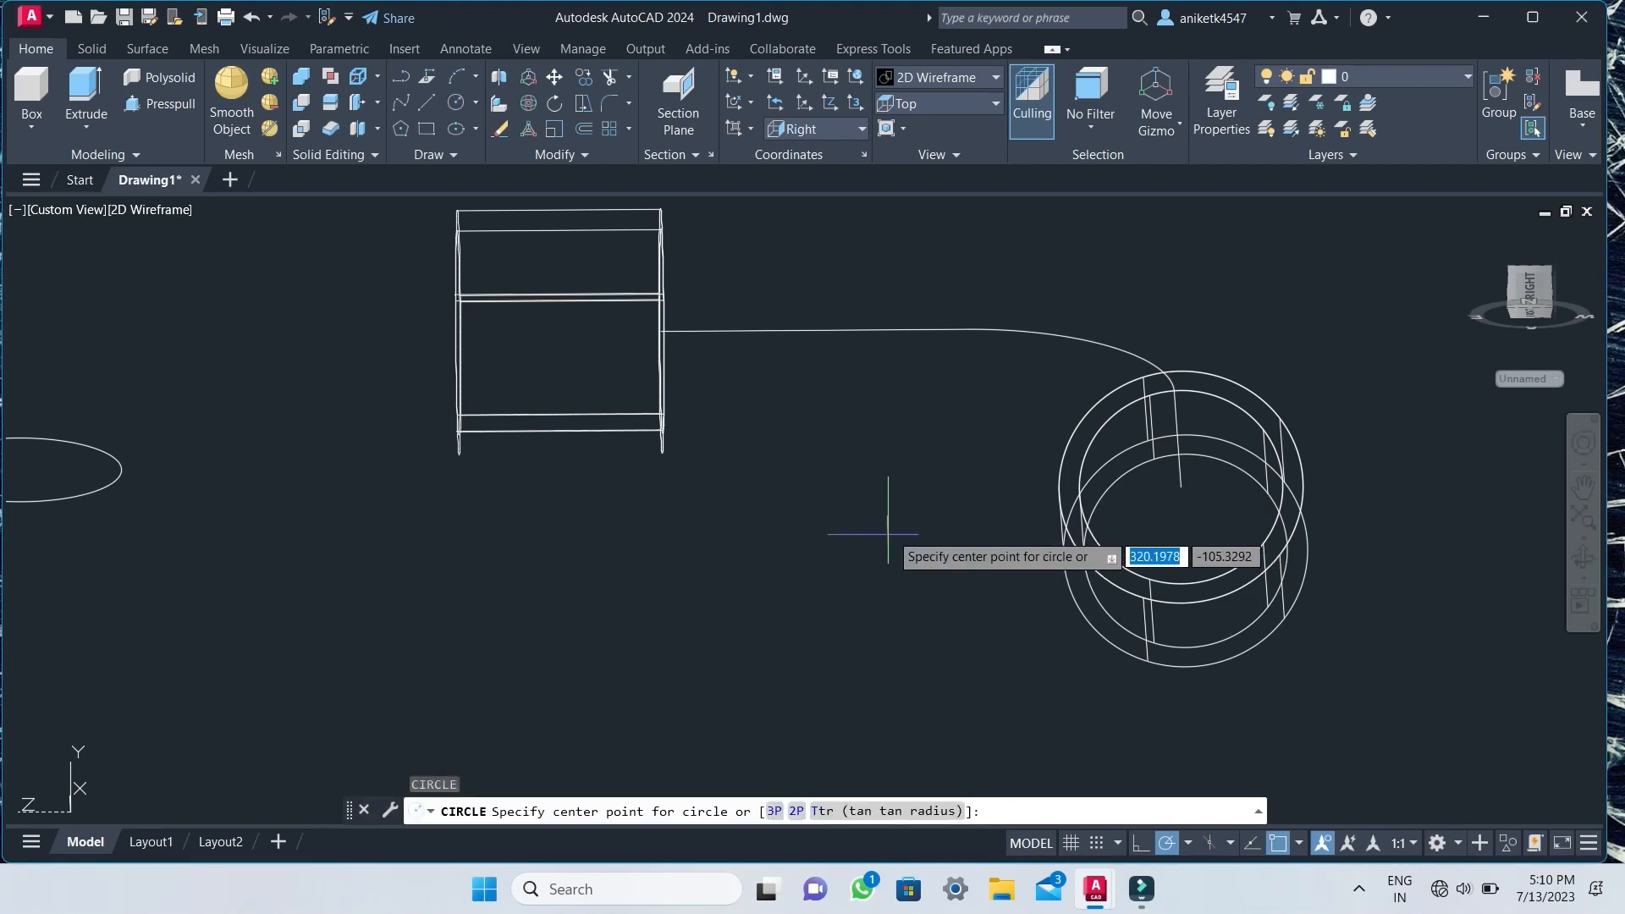
{"action": "left_click", "coordinate": [890, 531]}
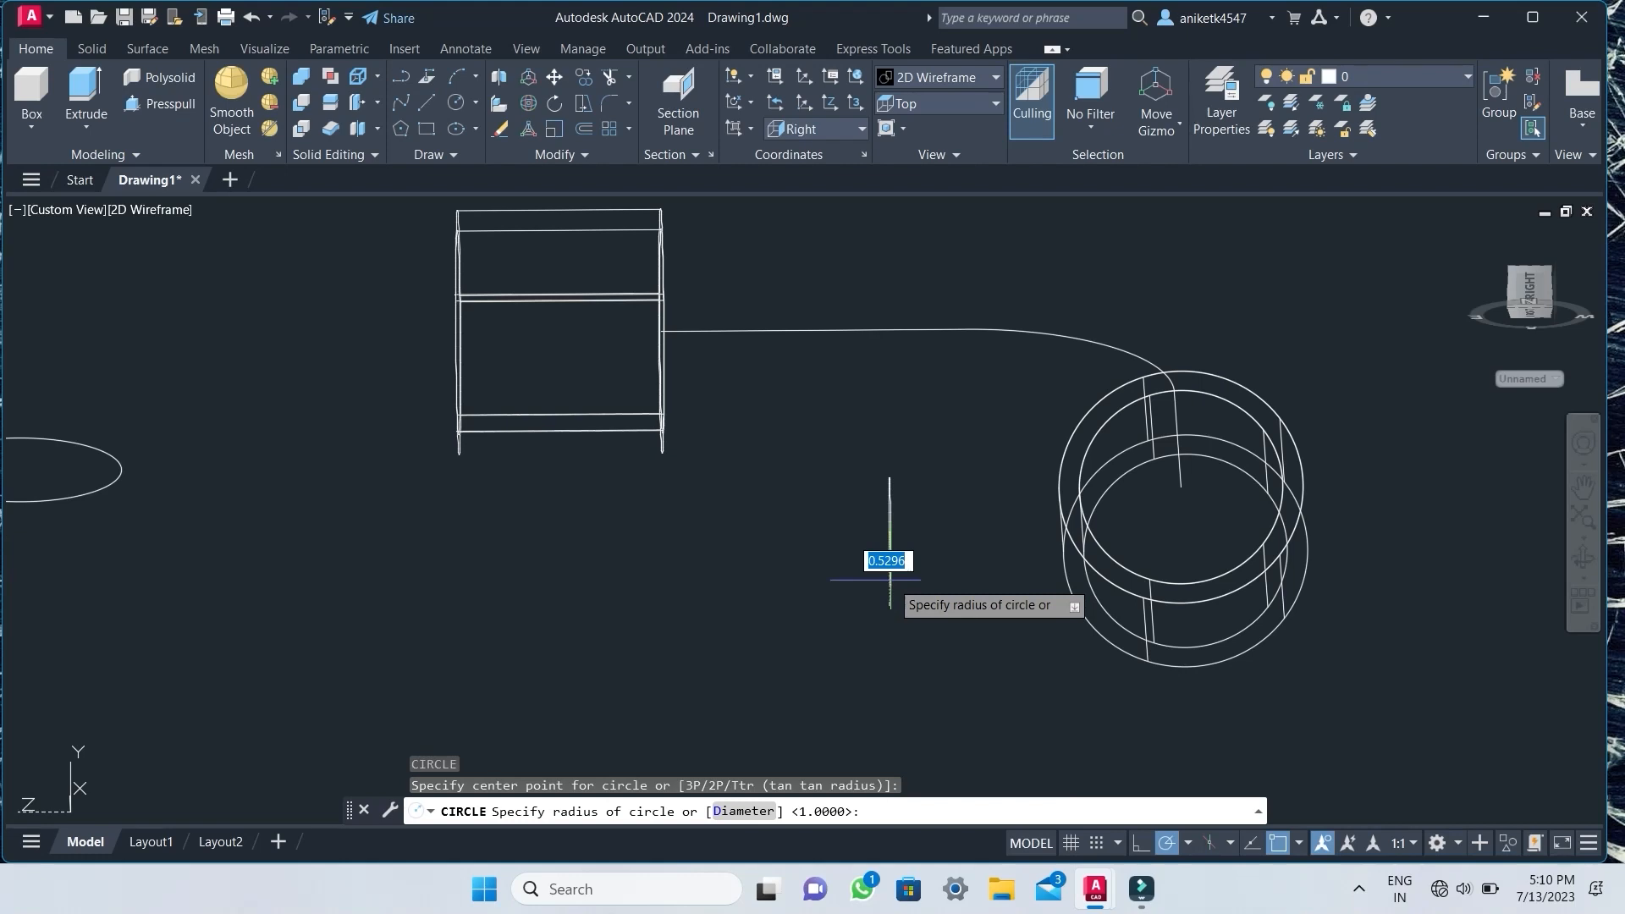
{"action": "key", "text": "Escape"}
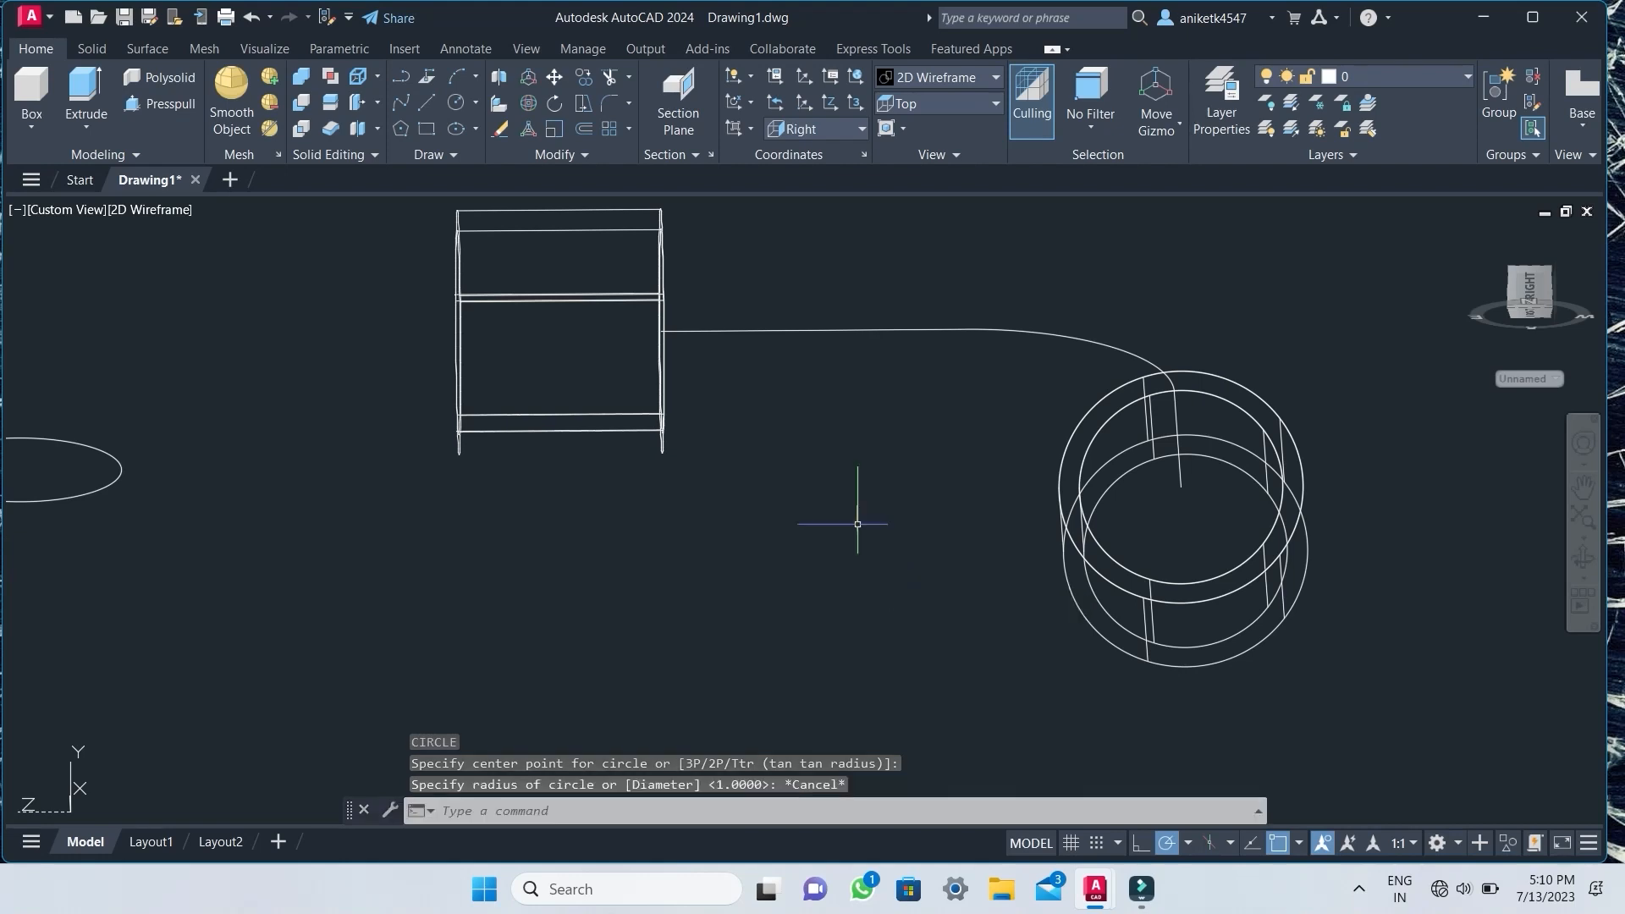
Set the coordinate system to Front and draw a circle of radius 0.8 centred on the path's end at the nearer hollow cylinder.
{"action": "left_click", "coordinate": [788, 128]}
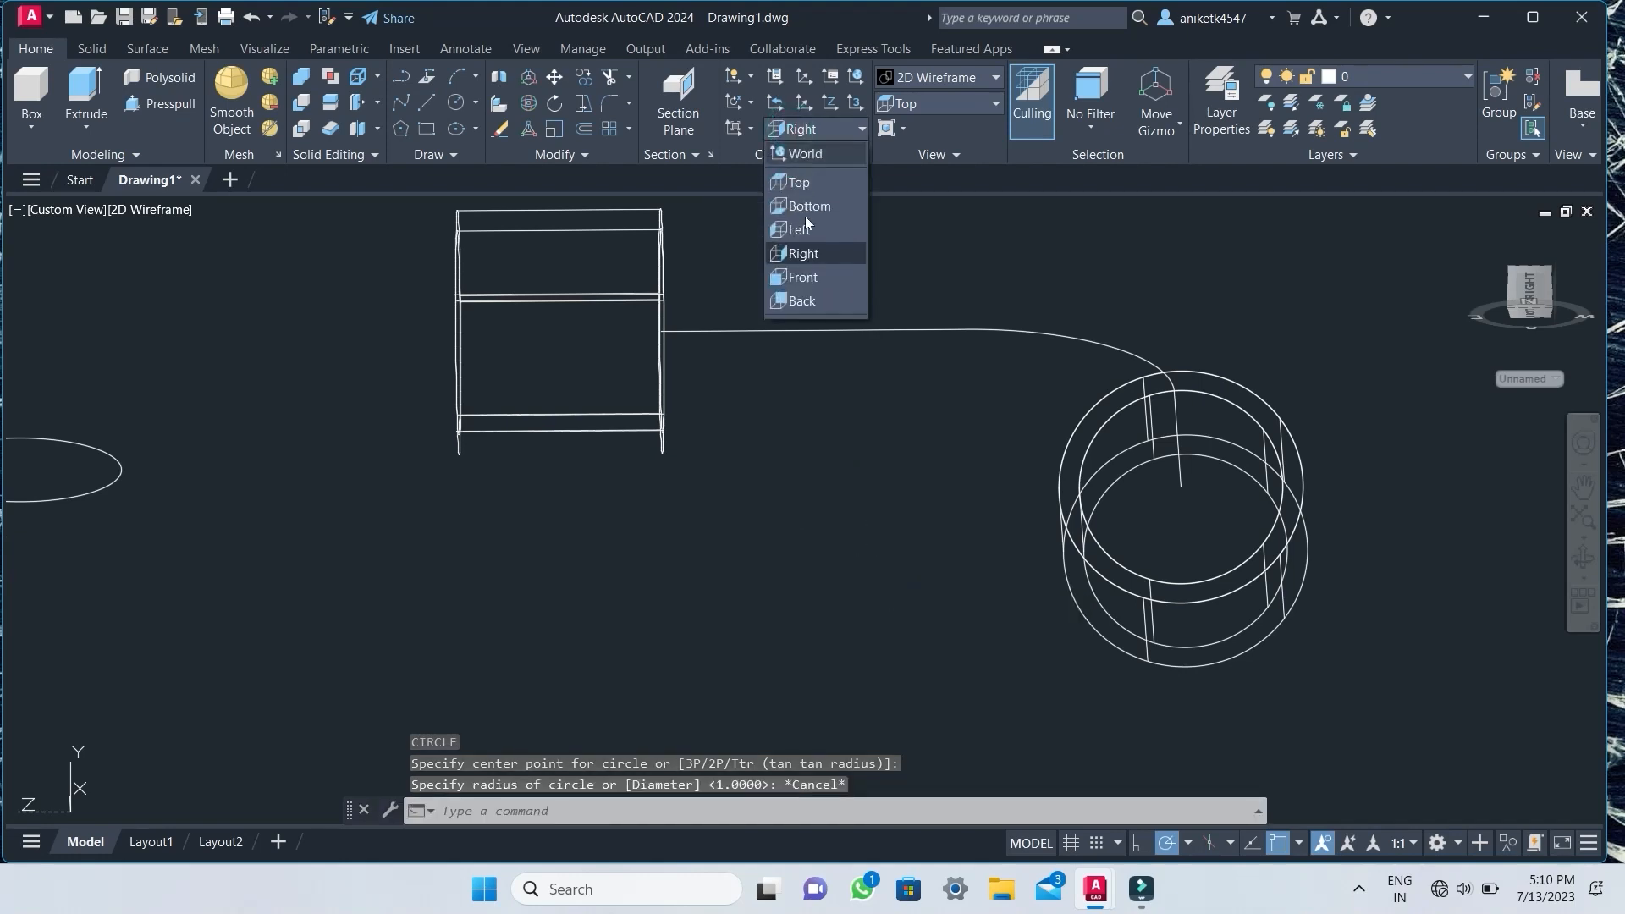
{"action": "left_click", "coordinate": [807, 271]}
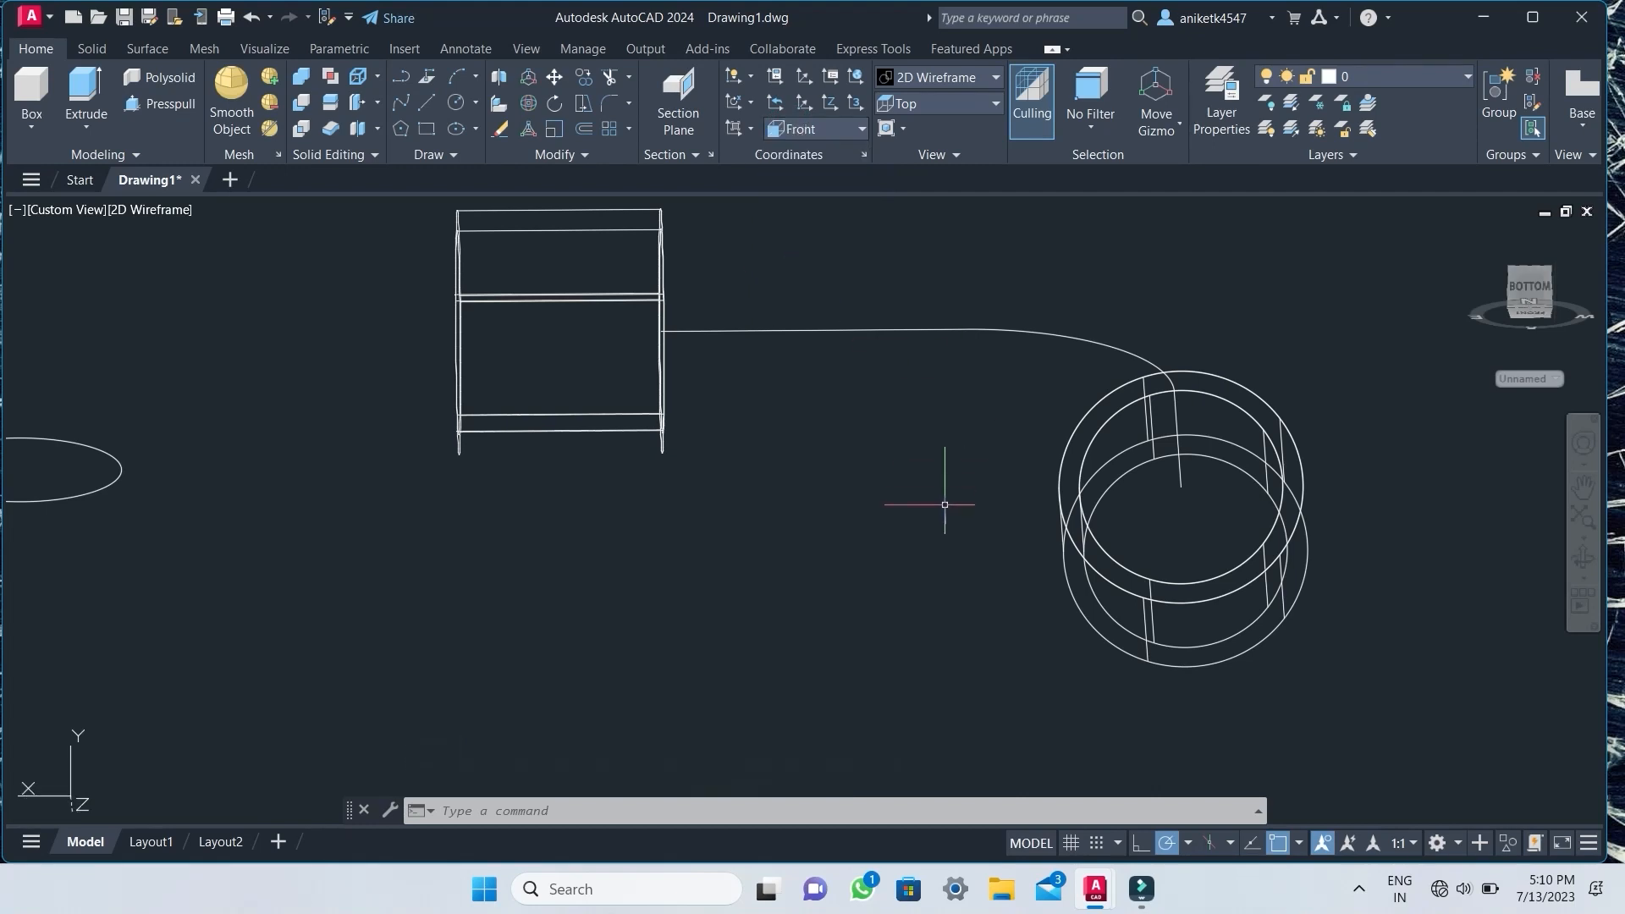
{"action": "type", "text": "c"}
{"action": "key", "text": "Return"}
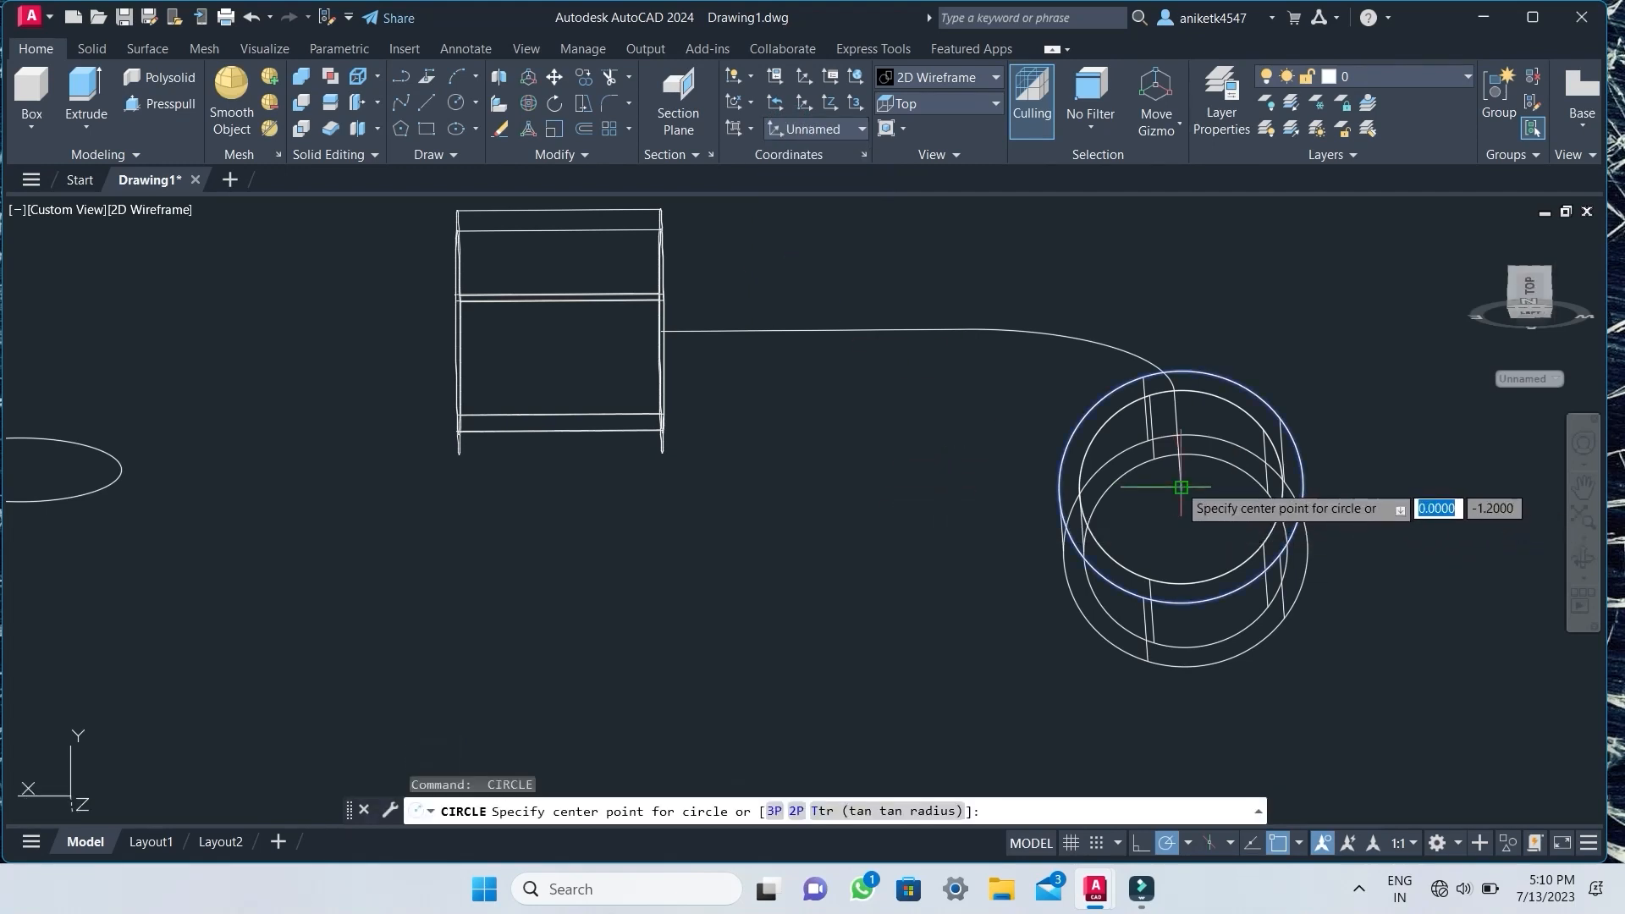
{"action": "left_click", "coordinate": [1181, 488]}
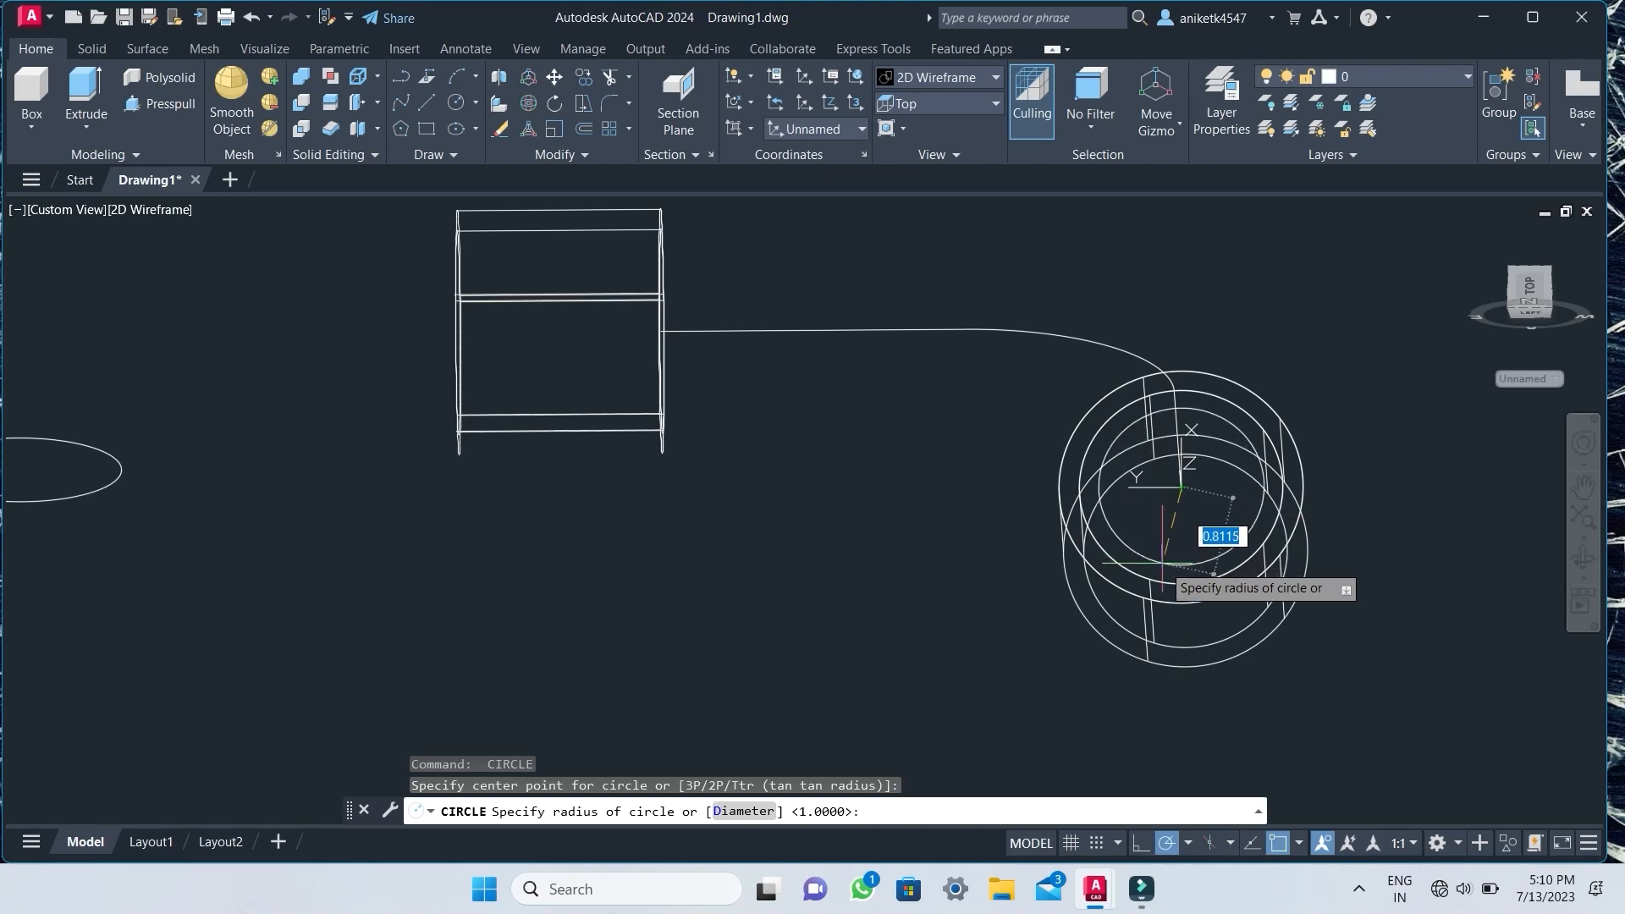
{"action": "type", "text": "0."}
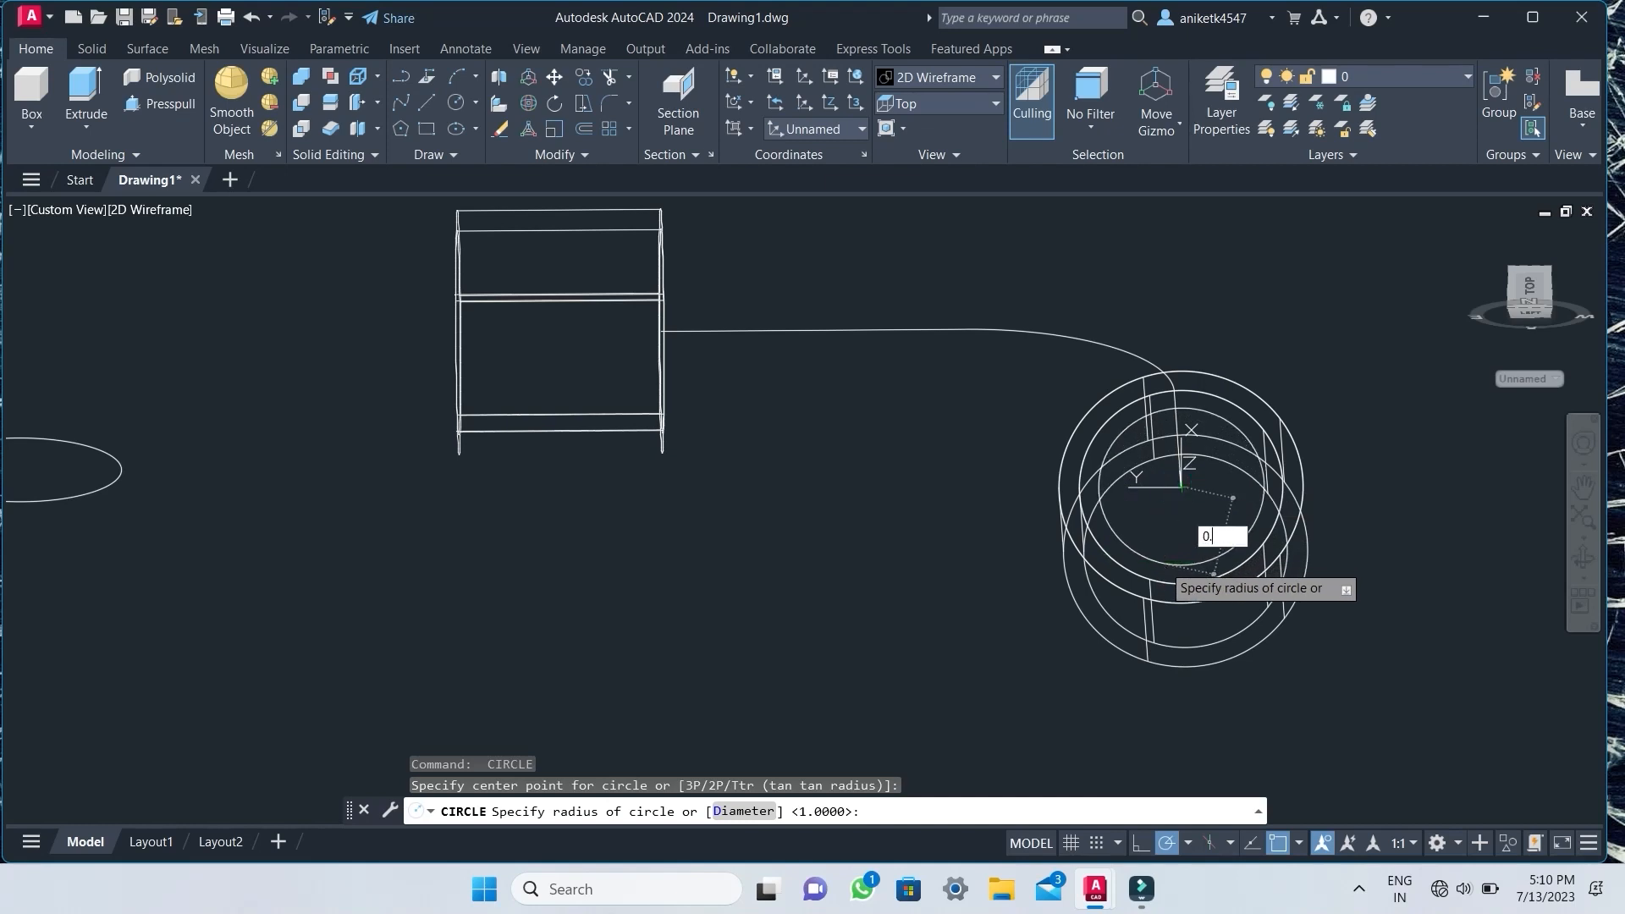
{"action": "type", "text": "8"}
{"action": "key", "text": "Return"}
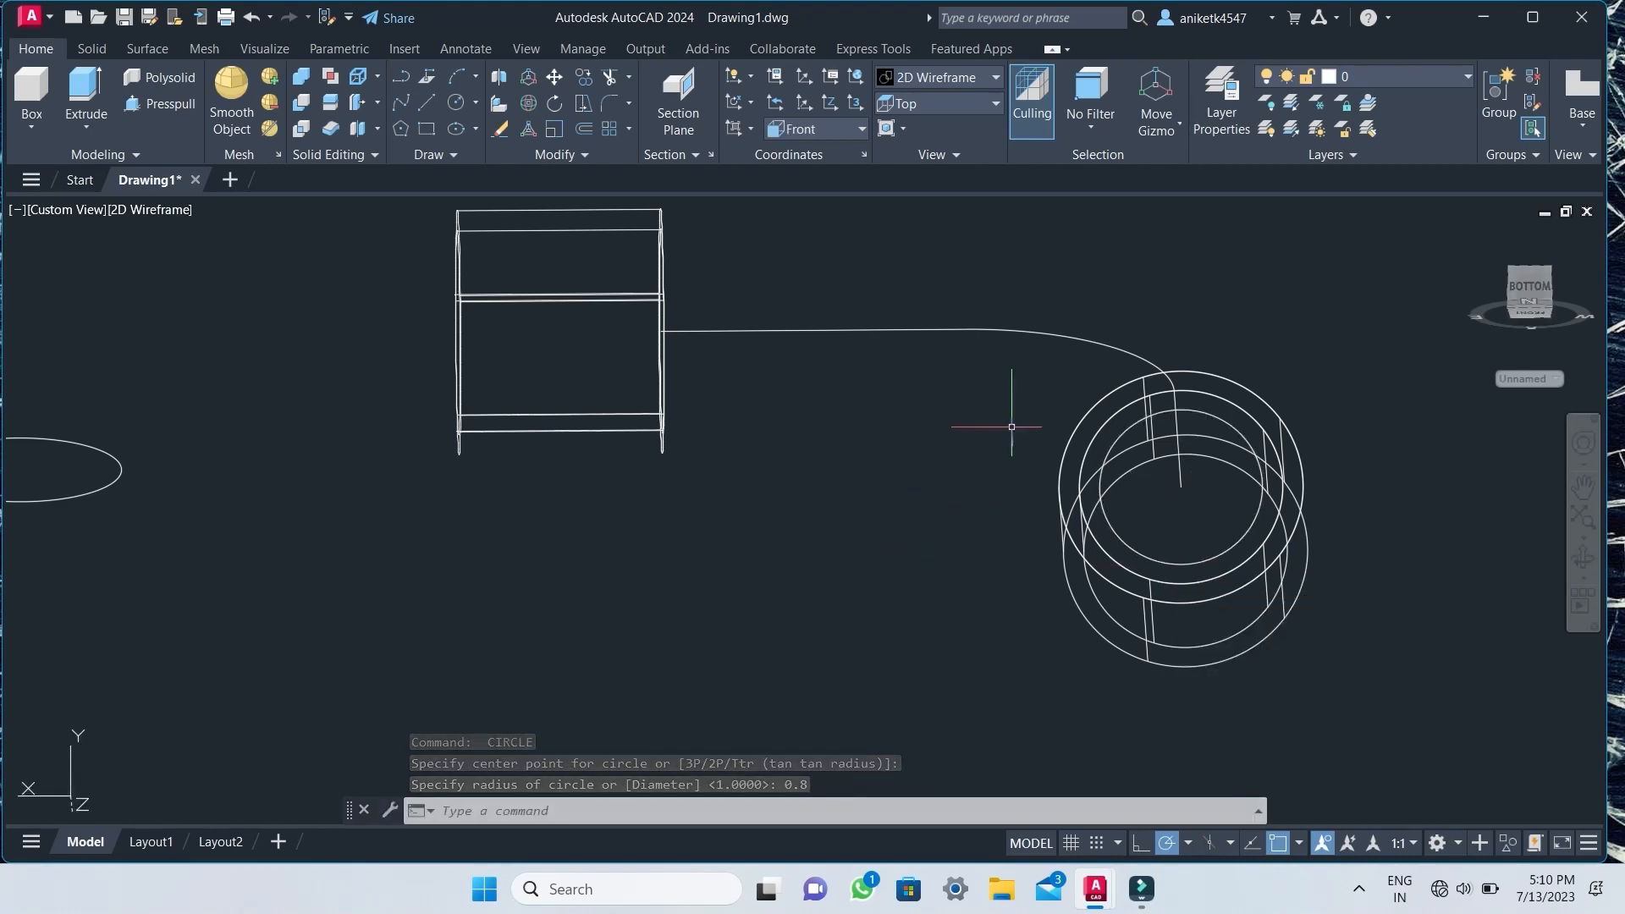
Set the coordinate system to Right and draw a circle of radius 0.8 centred on the path's other end.
{"action": "left_click", "coordinate": [1583, 556]}
{"action": "left_click_drag", "start_coordinate": [1147, 338], "coordinate": [946, 339]}
{"action": "key", "text": "Escape"}
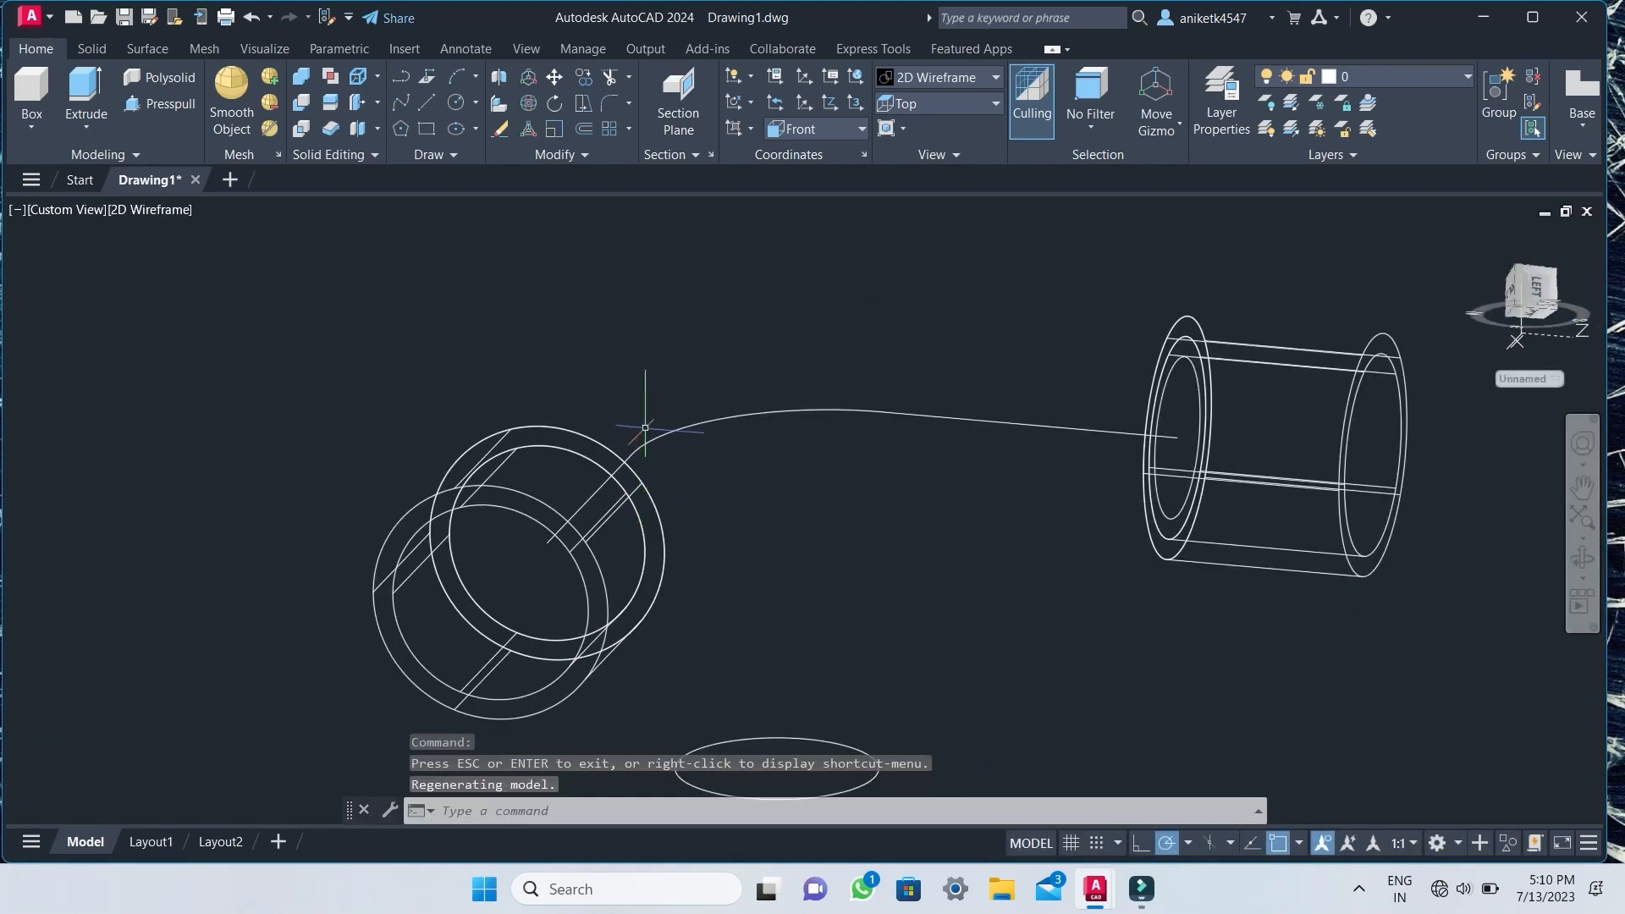
{"action": "left_click", "coordinate": [834, 132]}
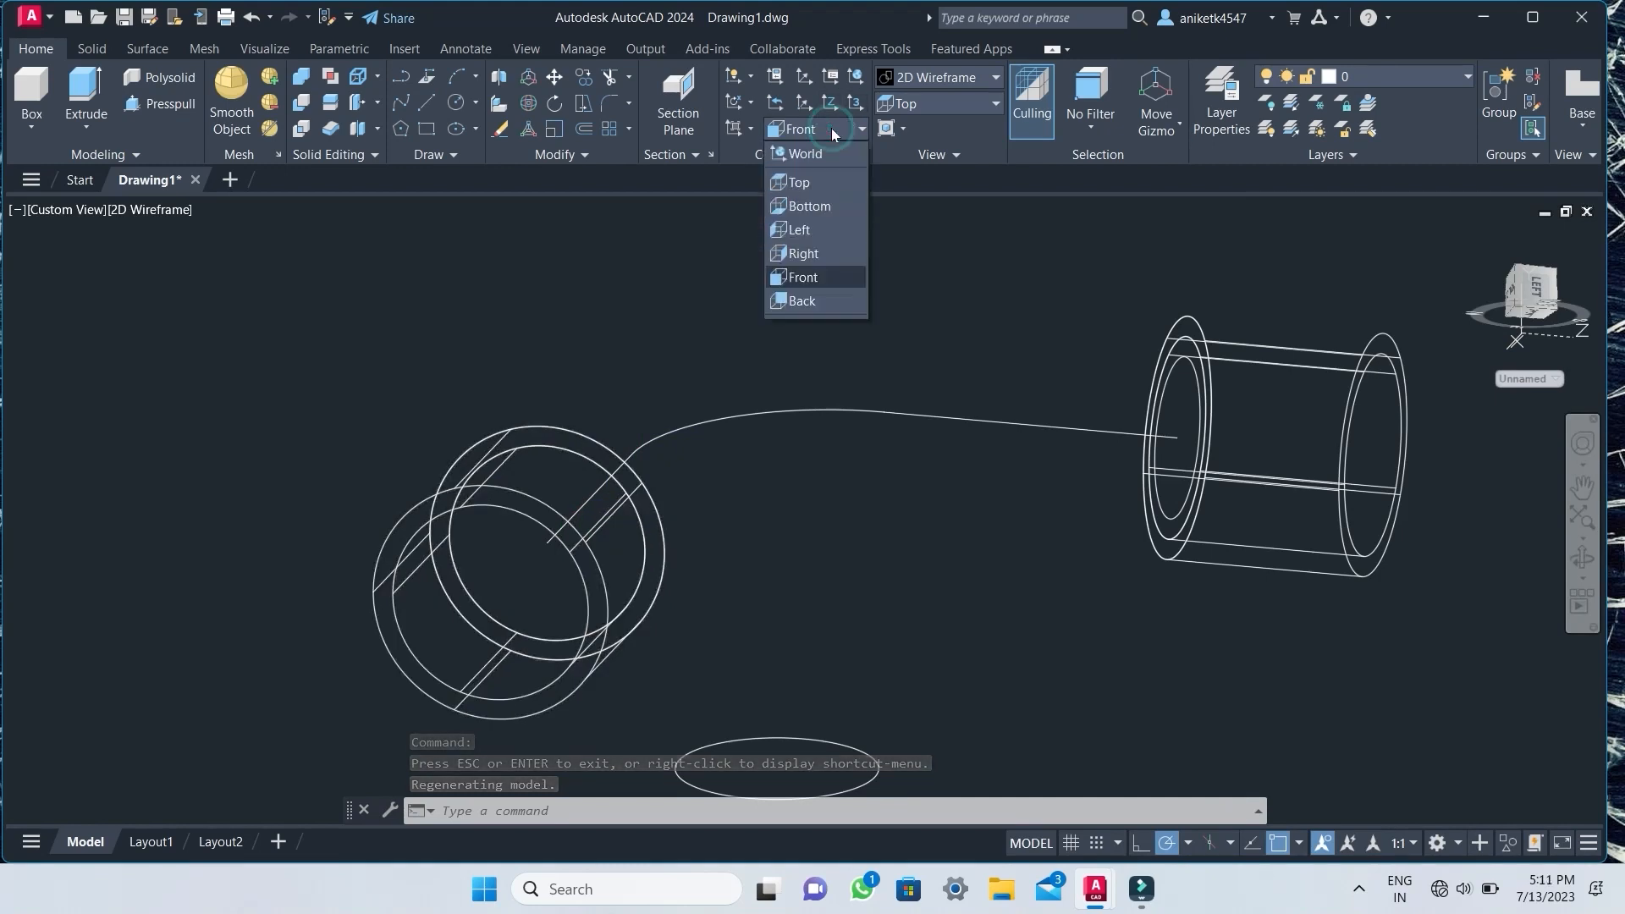
{"action": "left_click", "coordinate": [800, 254]}
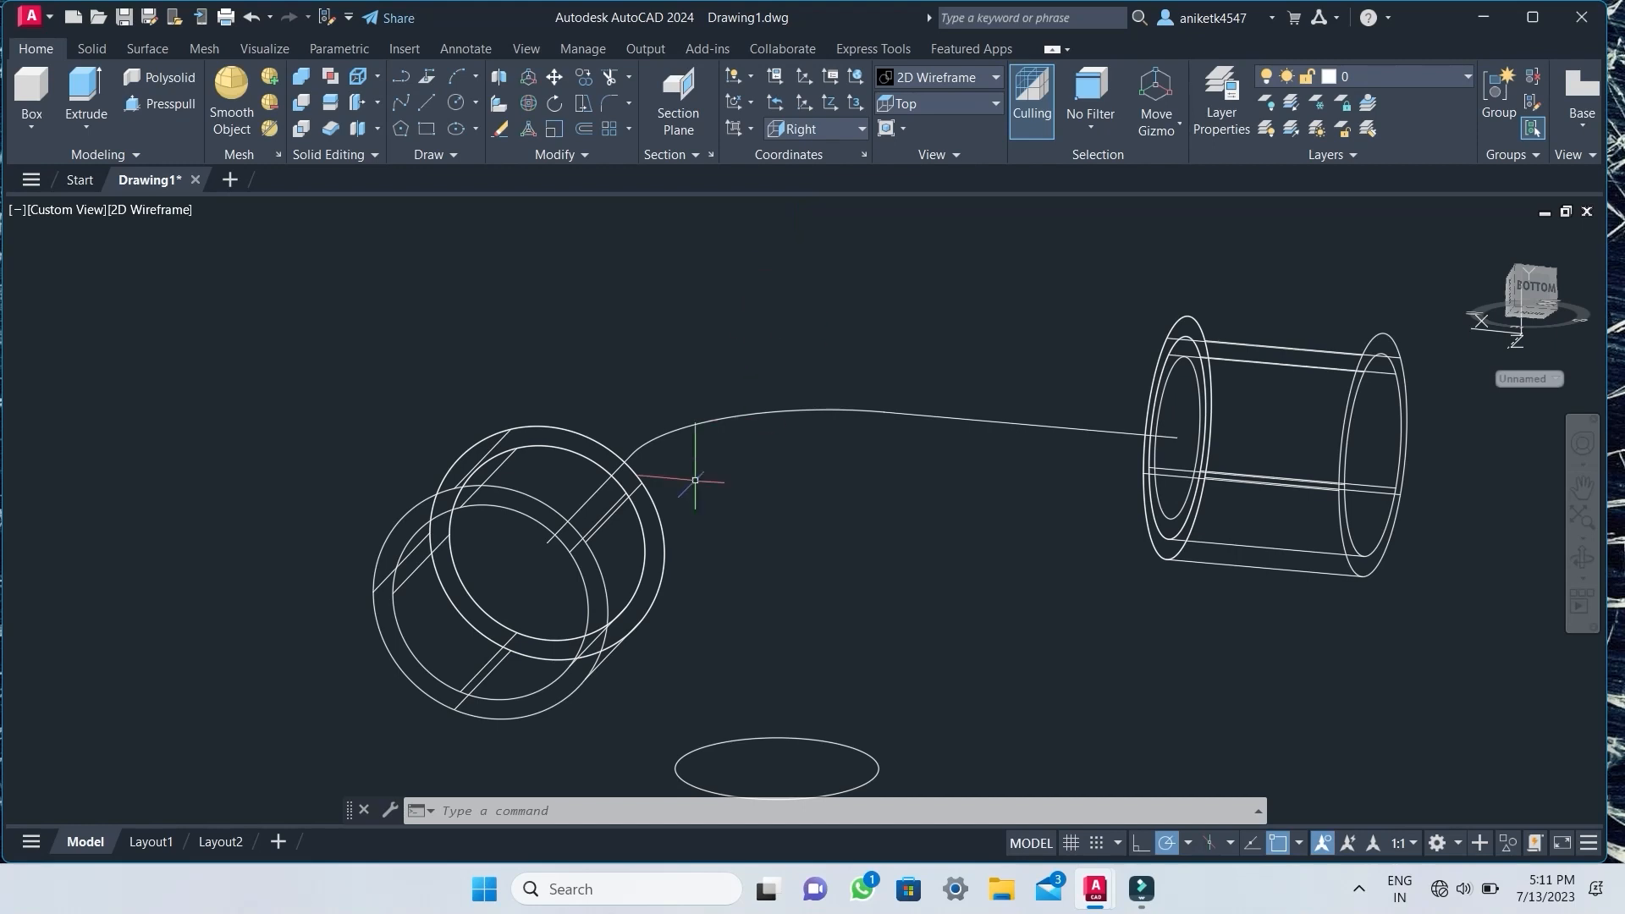
{"action": "middle_click_drag", "start_coordinate": [765, 567], "coordinate": [744, 580], "text": "shift"}
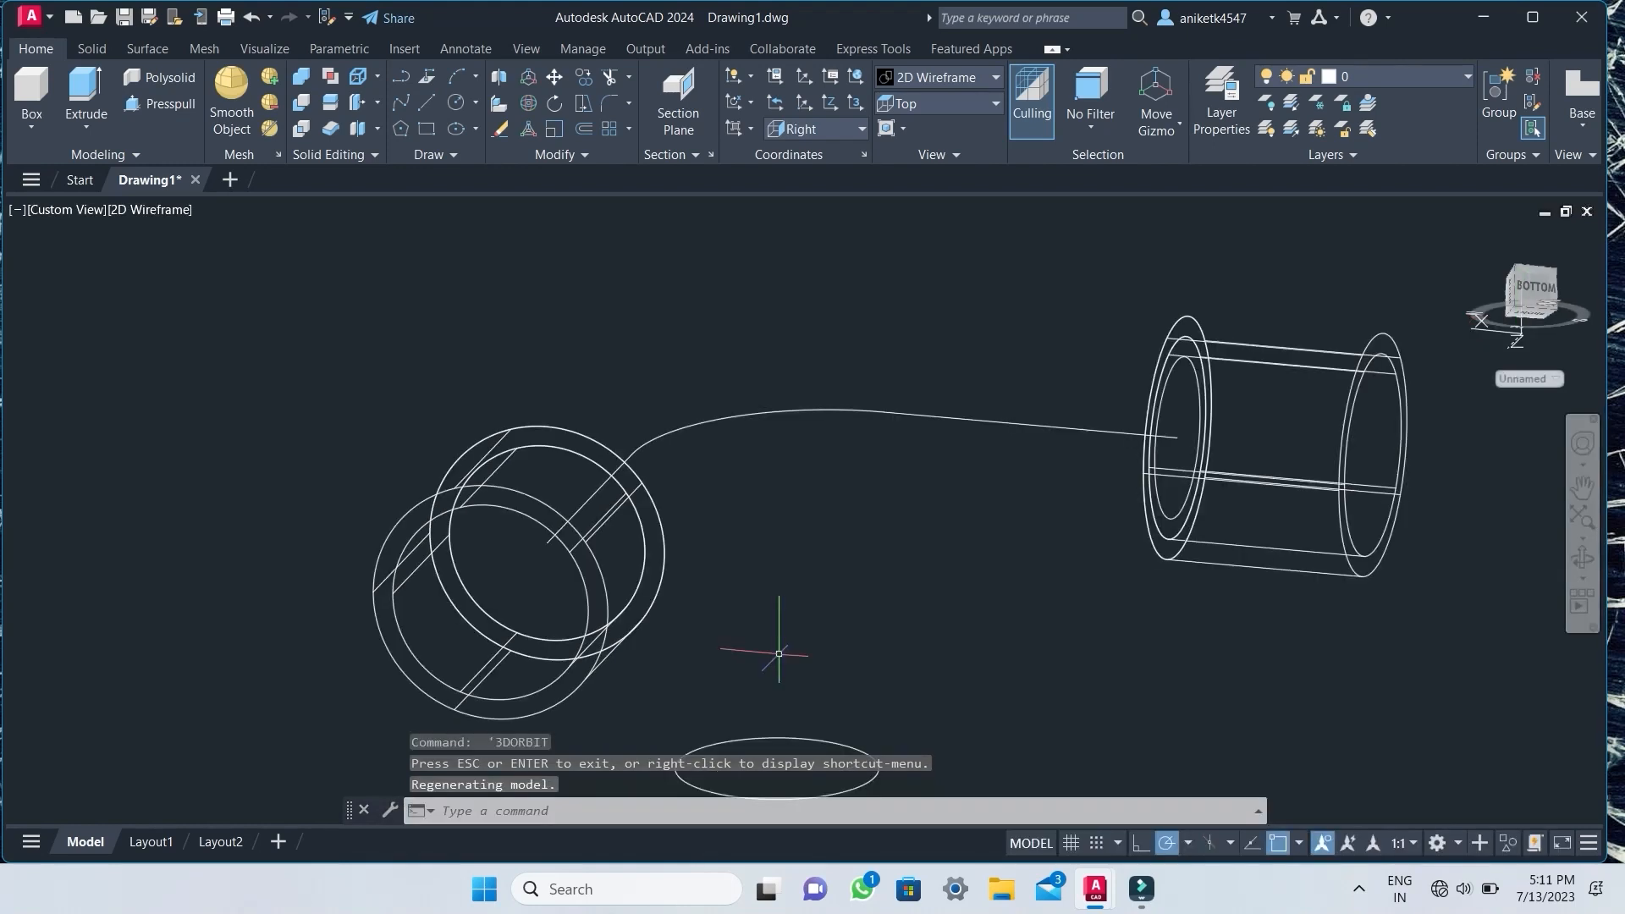
{"action": "type", "text": "c"}
{"action": "key", "text": "Return"}
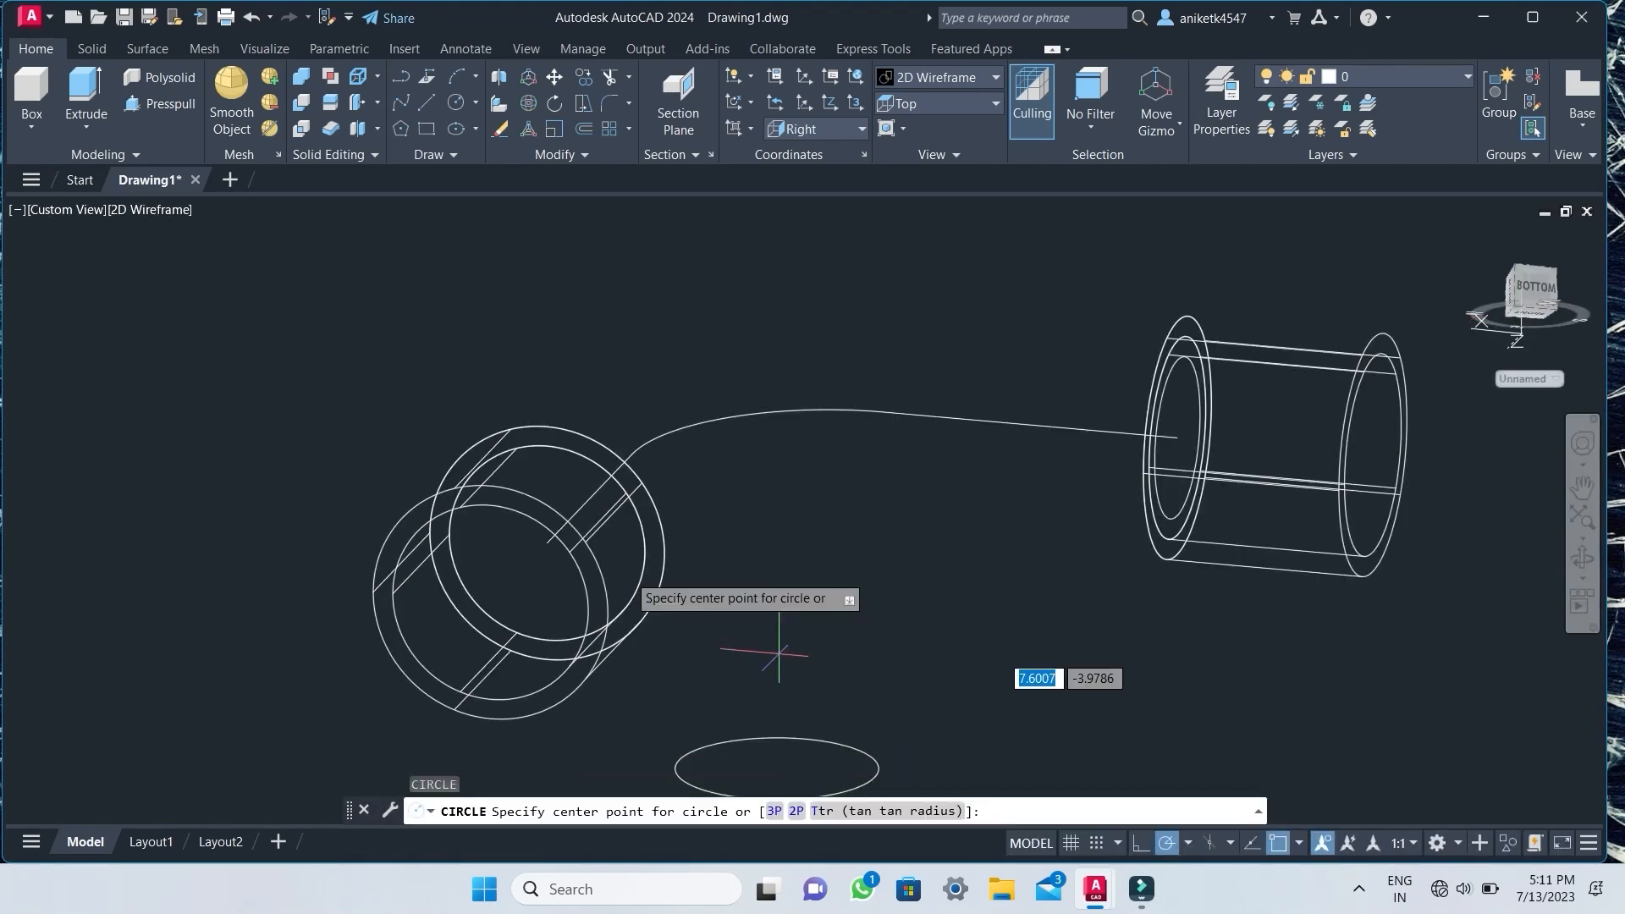
{"action": "left_click", "coordinate": [546, 540]}
{"action": "key", "text": "BackSpace"}
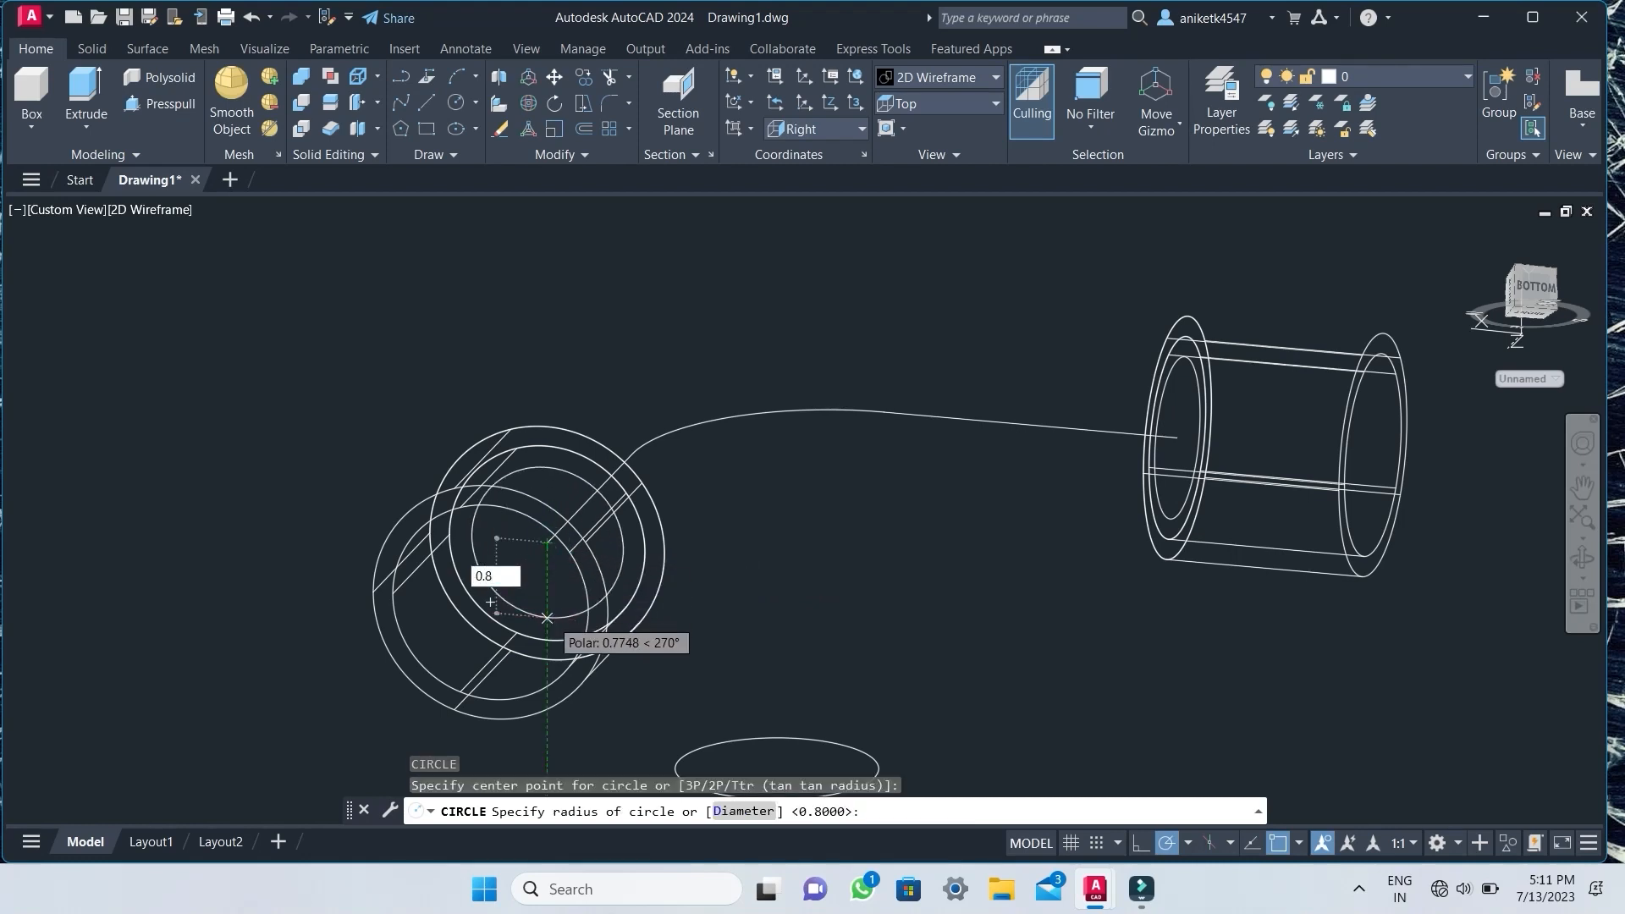
{"action": "key", "text": "Return"}
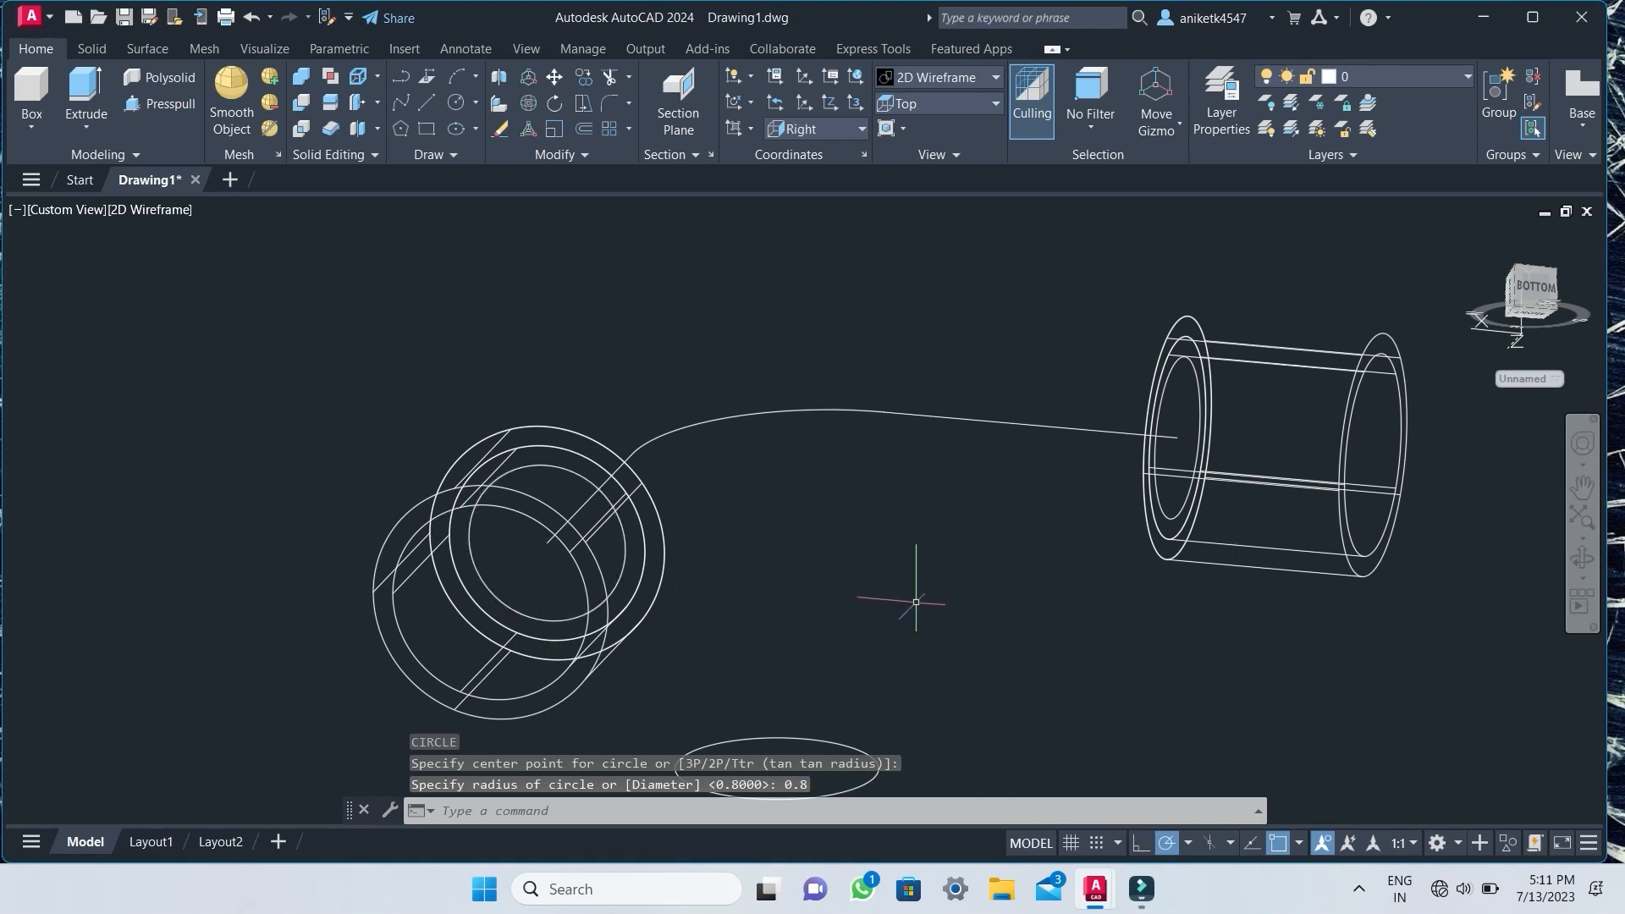
Examine the circles at both path ends together with the separate radius 1 circle from several angles.
{"action": "left_click", "coordinate": [1582, 558]}
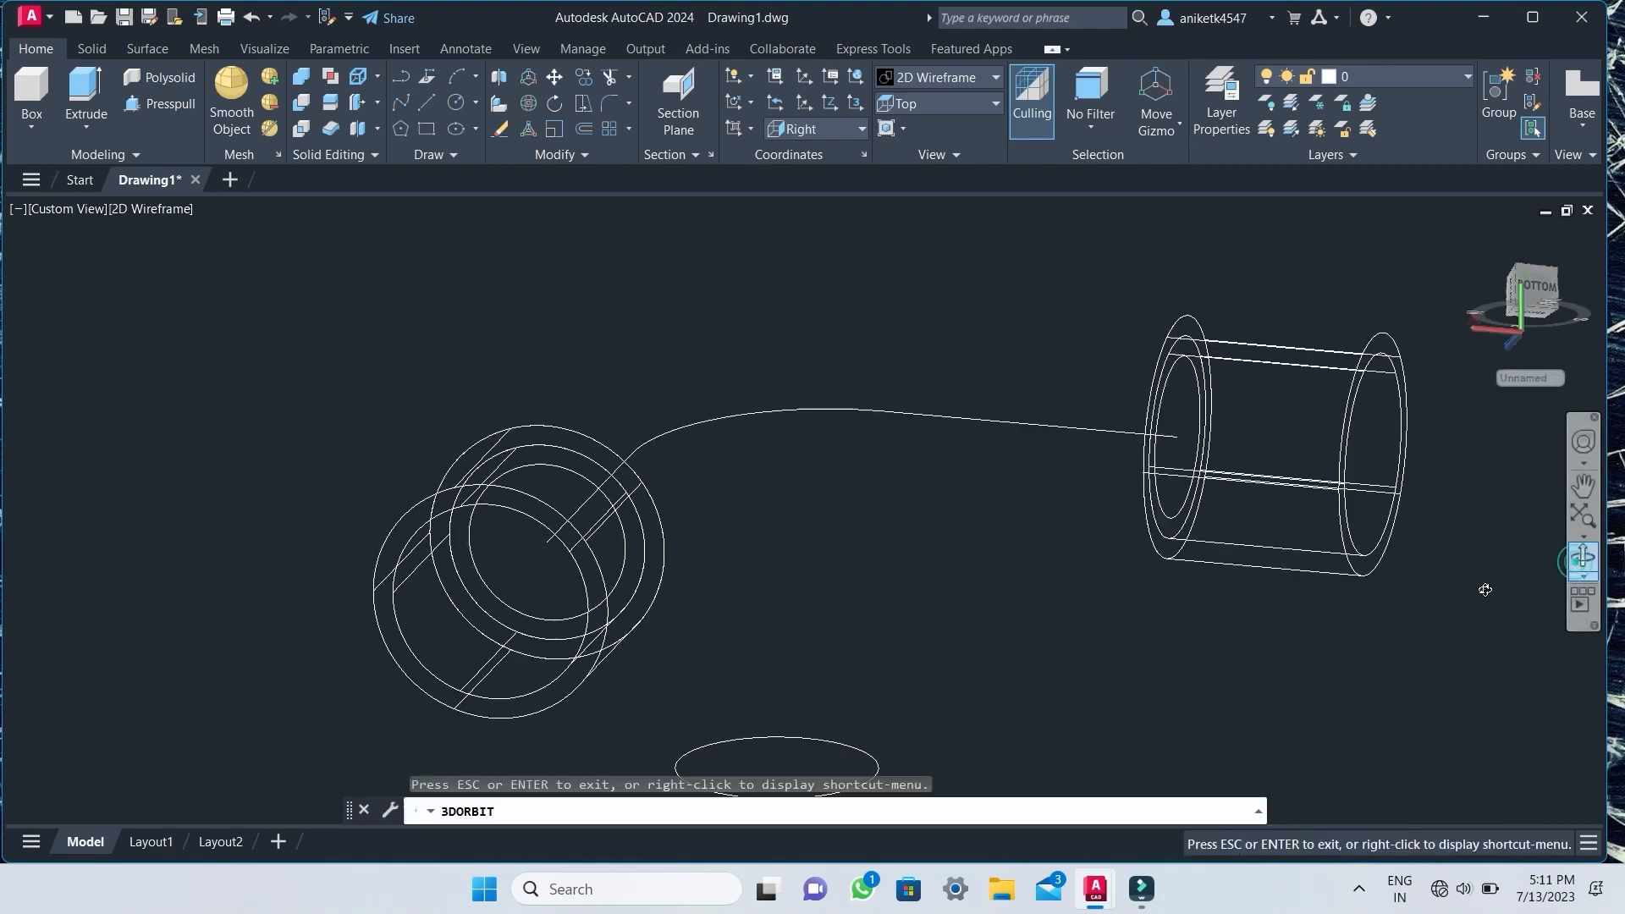
{"action": "left_click_drag", "start_coordinate": [1283, 322], "coordinate": [1034, 511]}
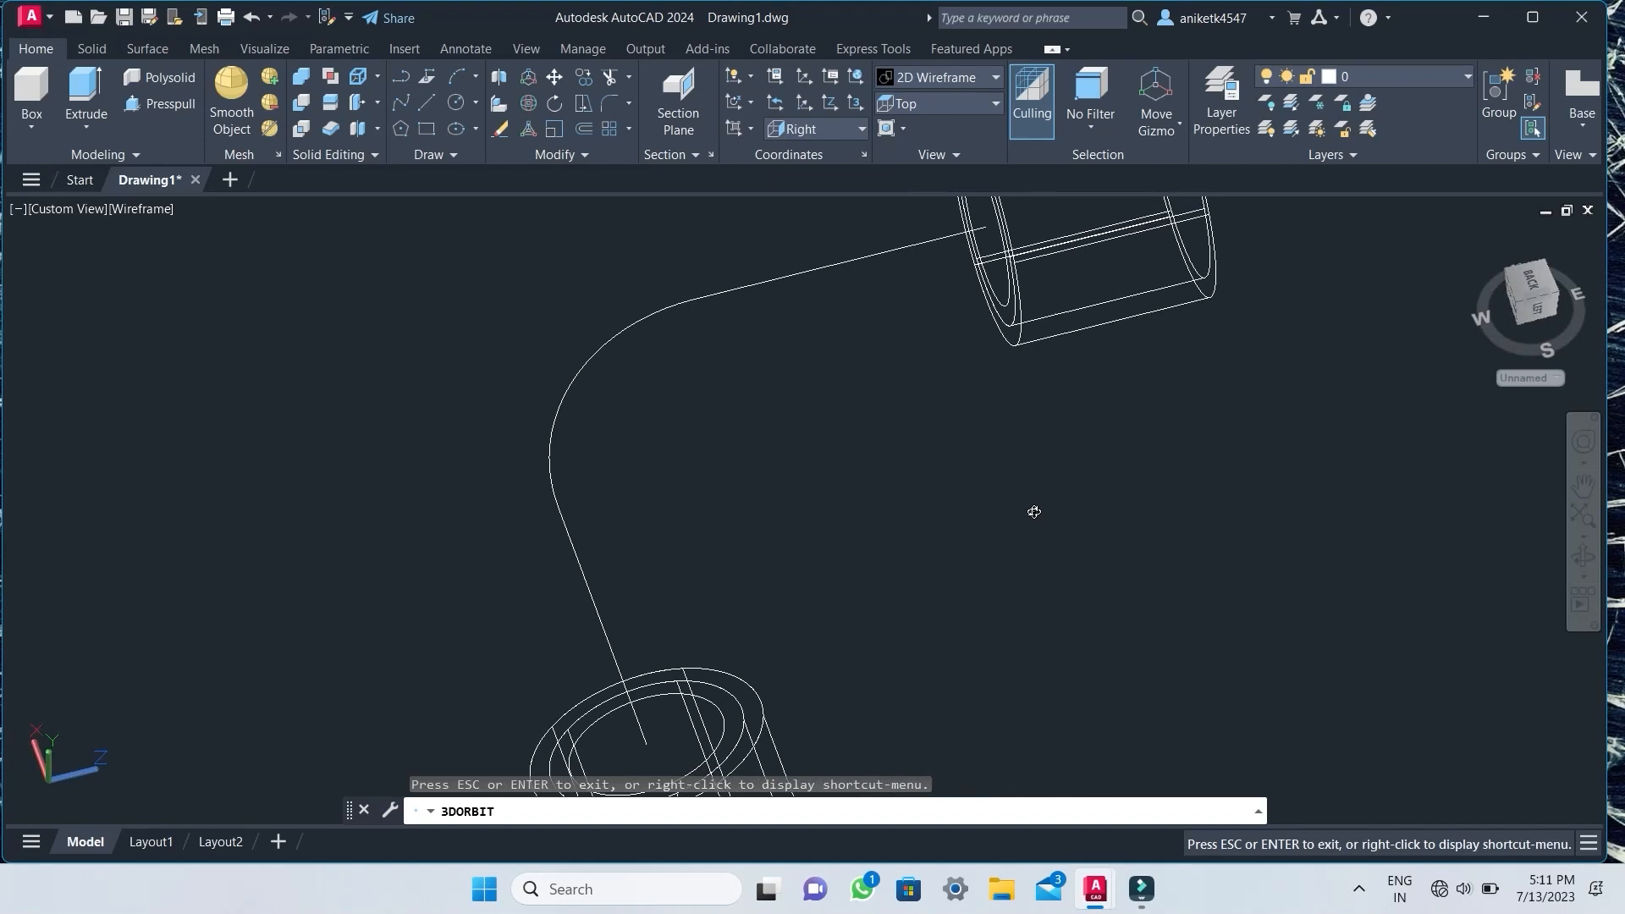
{"action": "left_click_drag", "start_coordinate": [1352, 402], "coordinate": [1206, 69]}
{"action": "scroll", "coordinate": [1085, 431], "scroll_direction": "down", "scroll_amount": 3}
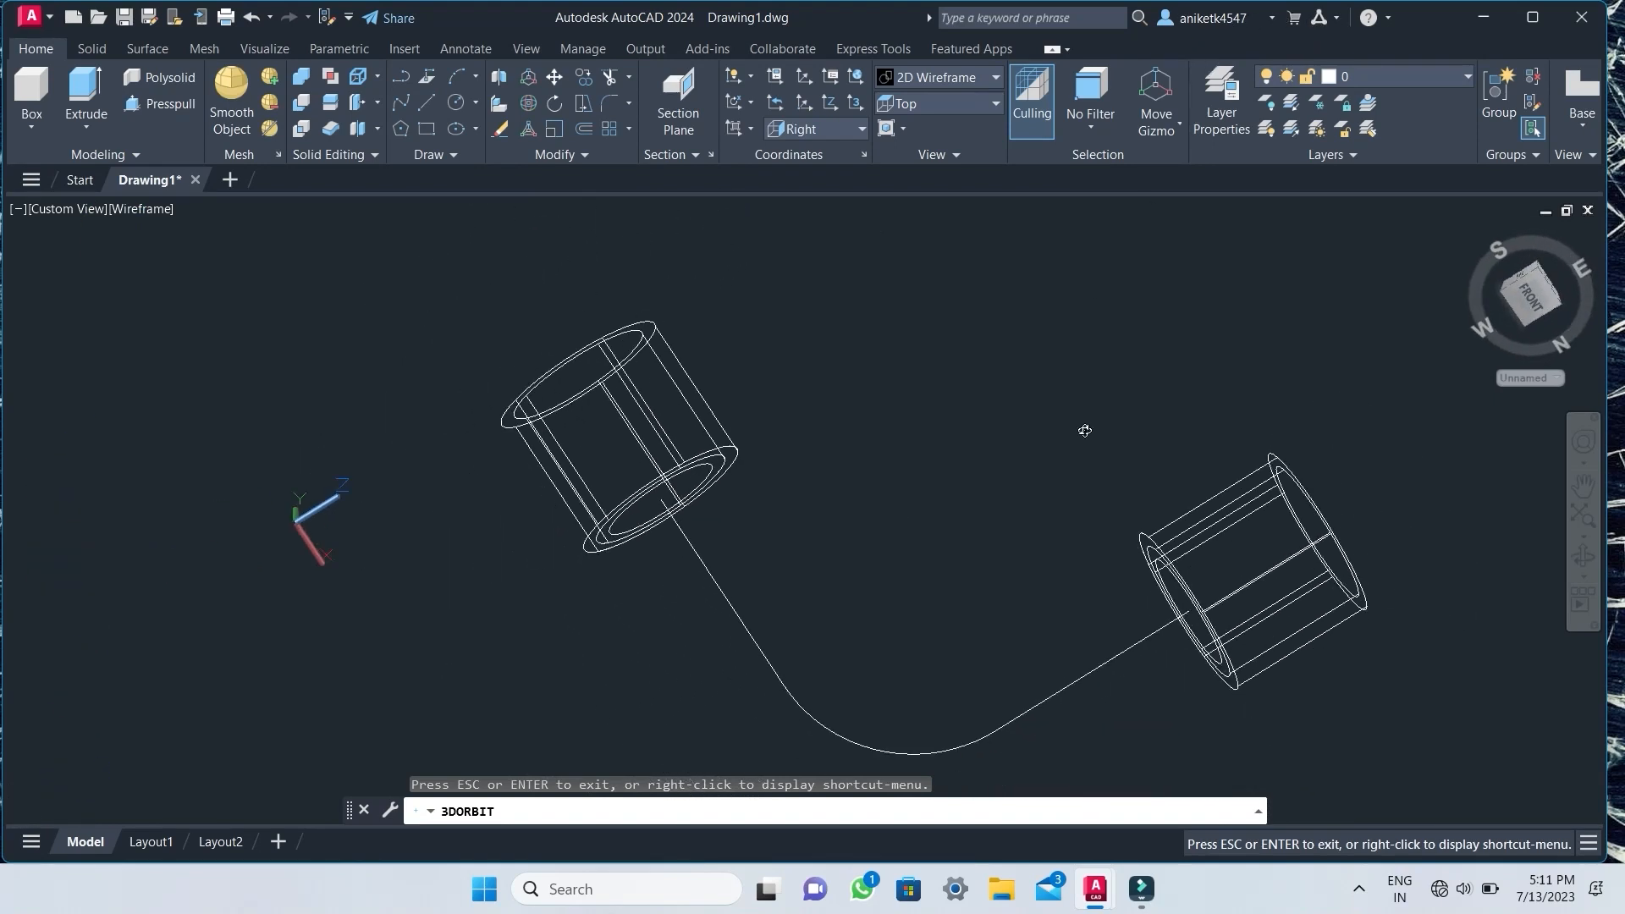
{"action": "left_click_drag", "start_coordinate": [1262, 355], "coordinate": [1290, 320]}
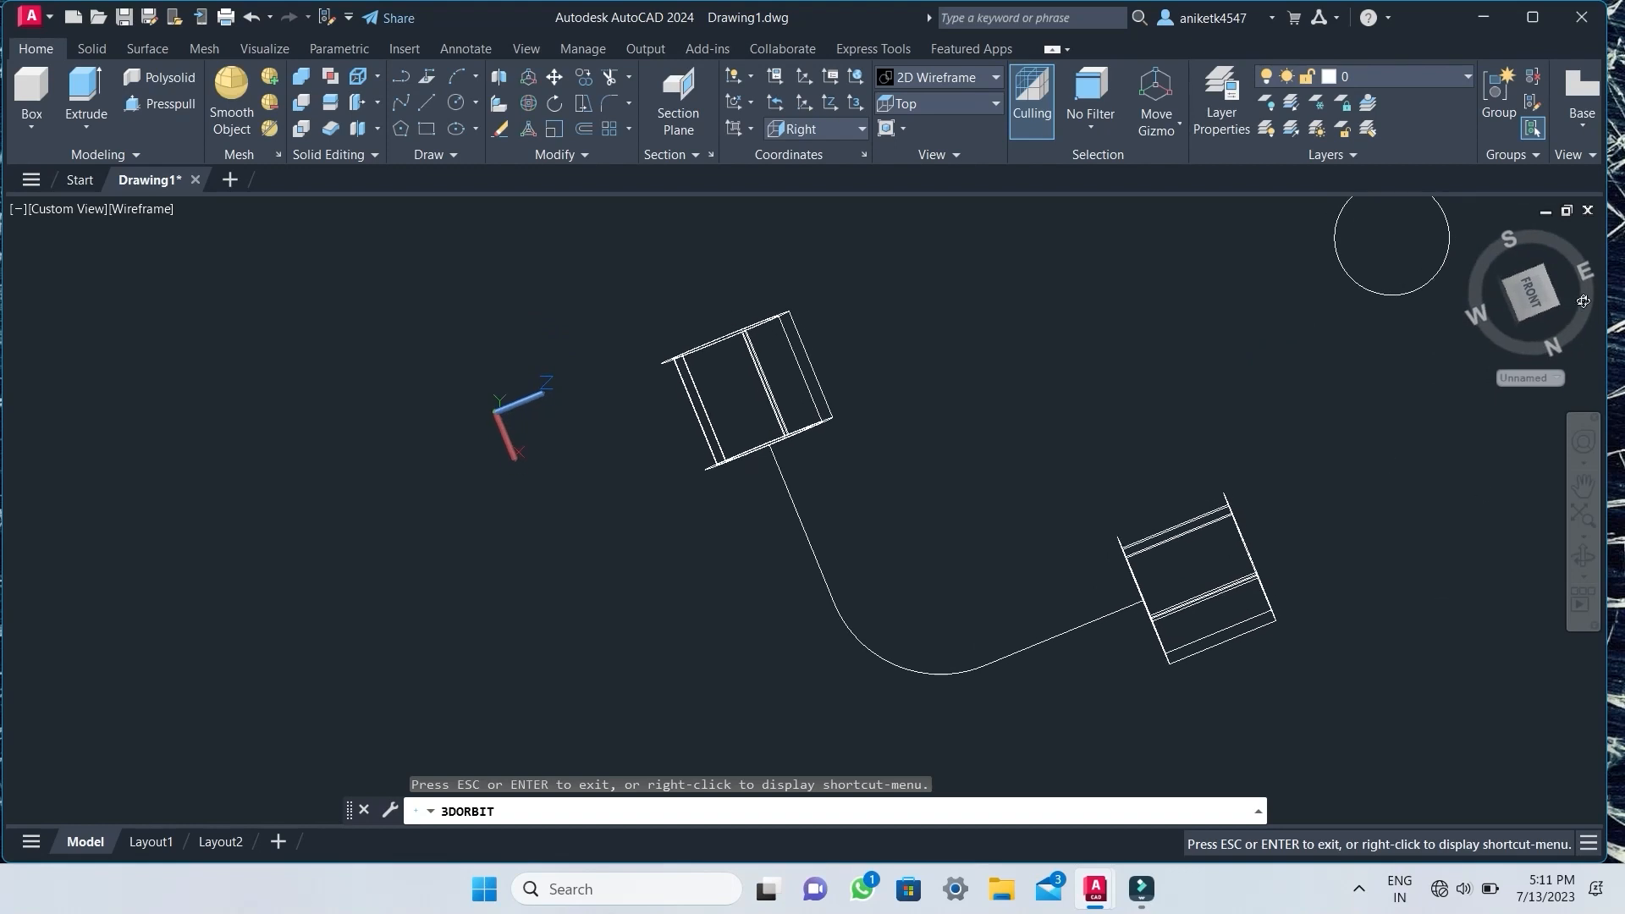
{"action": "key", "text": "Escape"}
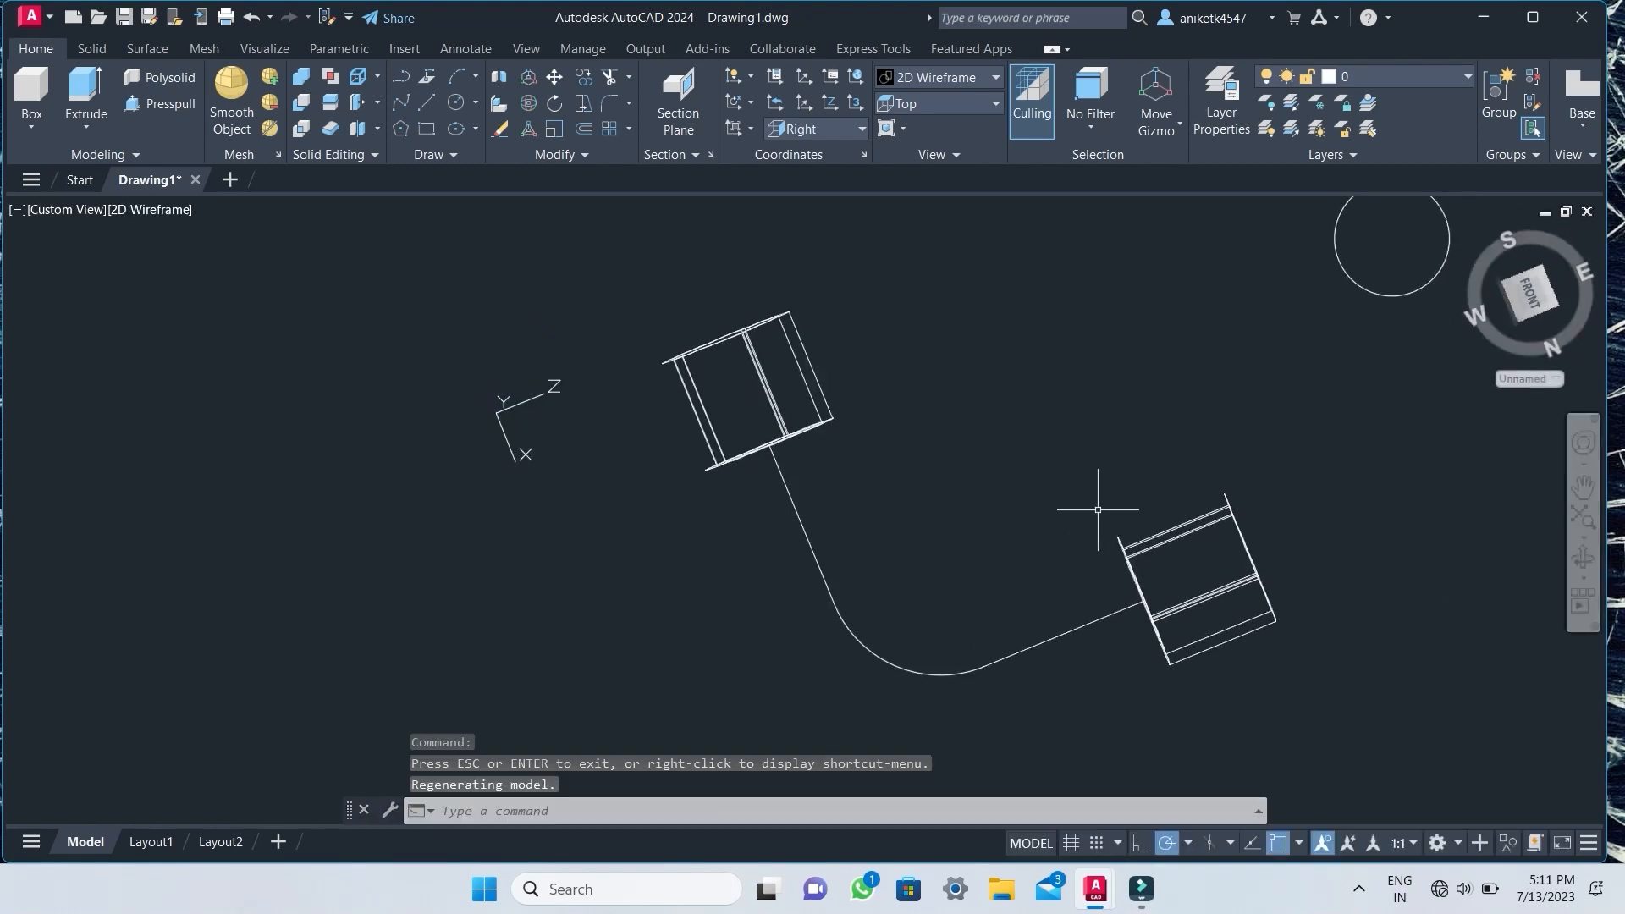
{"action": "type", "text": "c"}
{"action": "key", "text": "Return"}
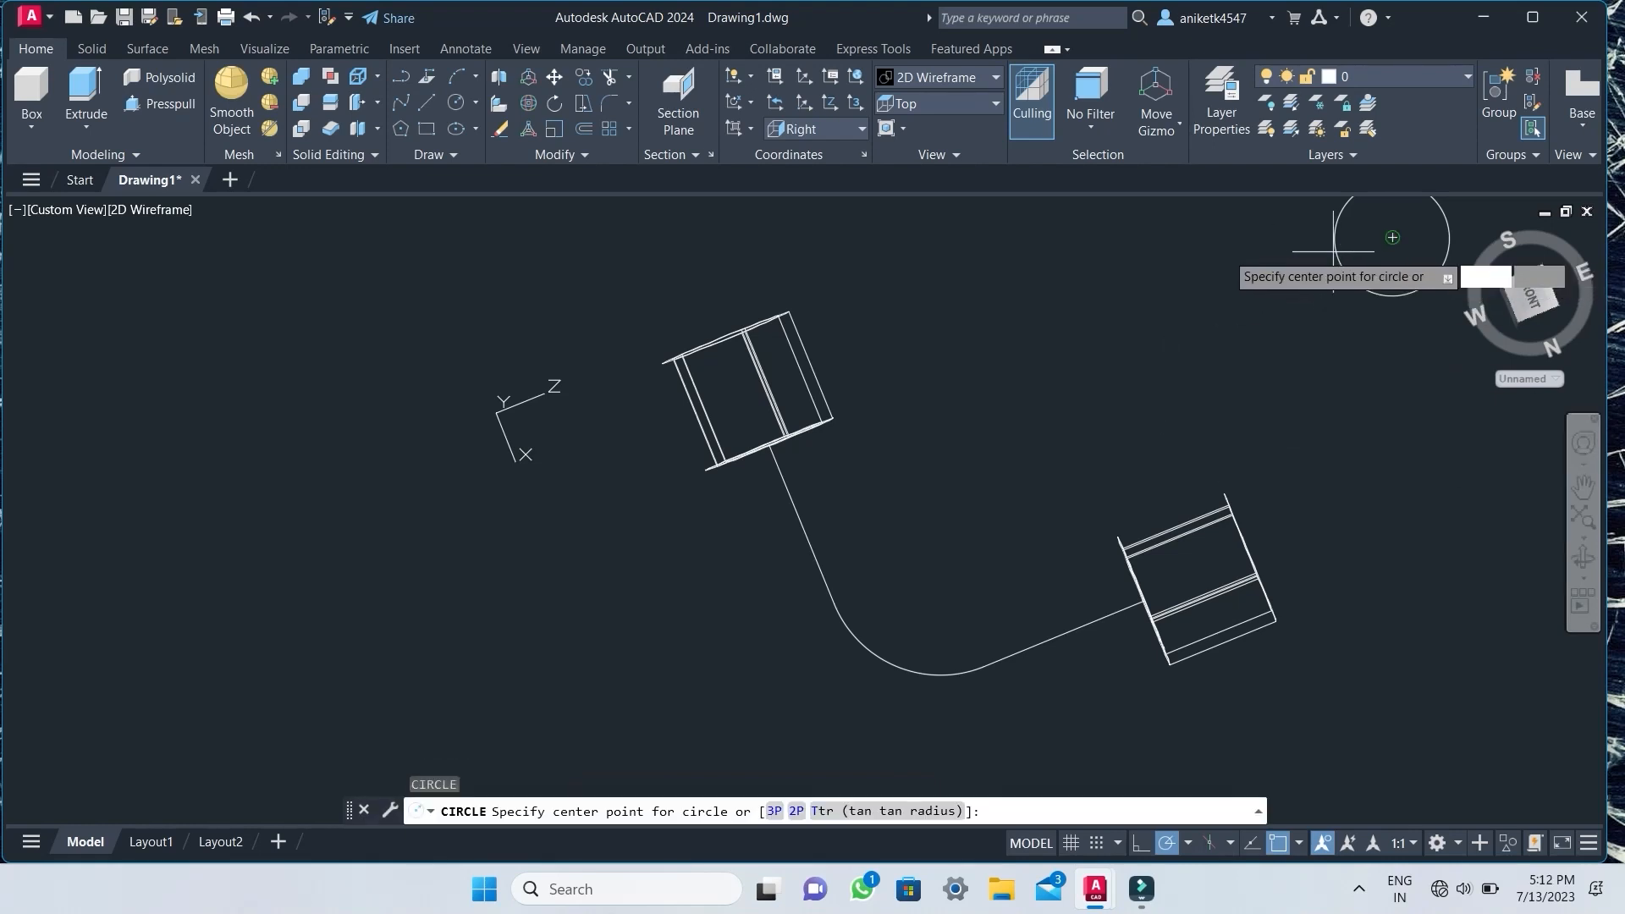
{"action": "left_click", "coordinate": [1392, 248]}
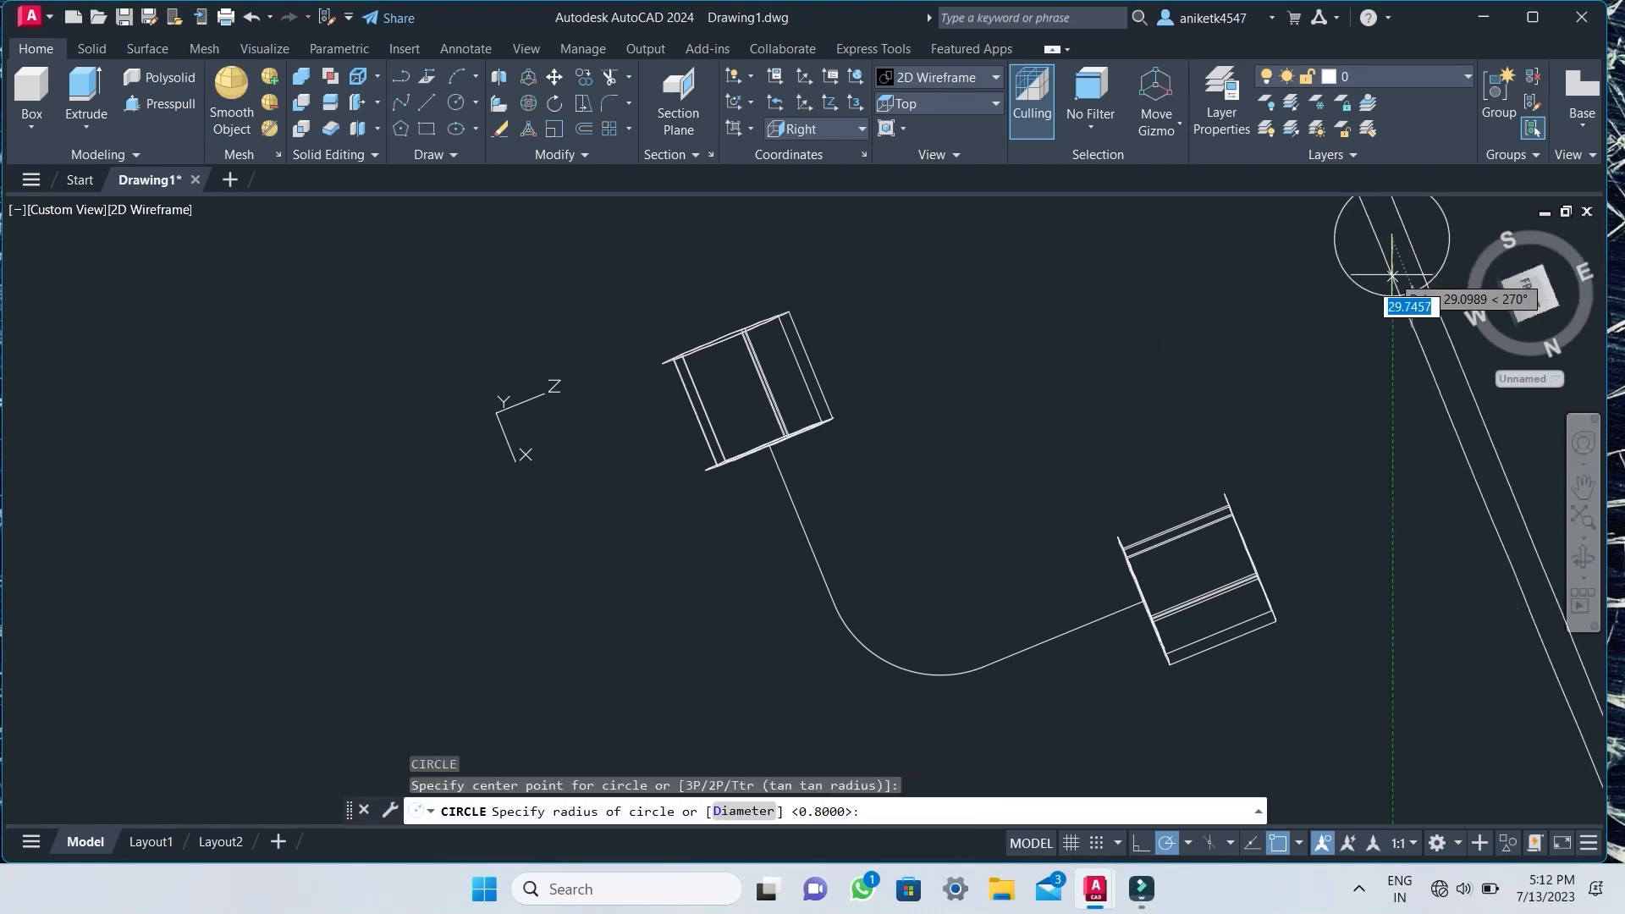
{"action": "key", "text": "Escape"}
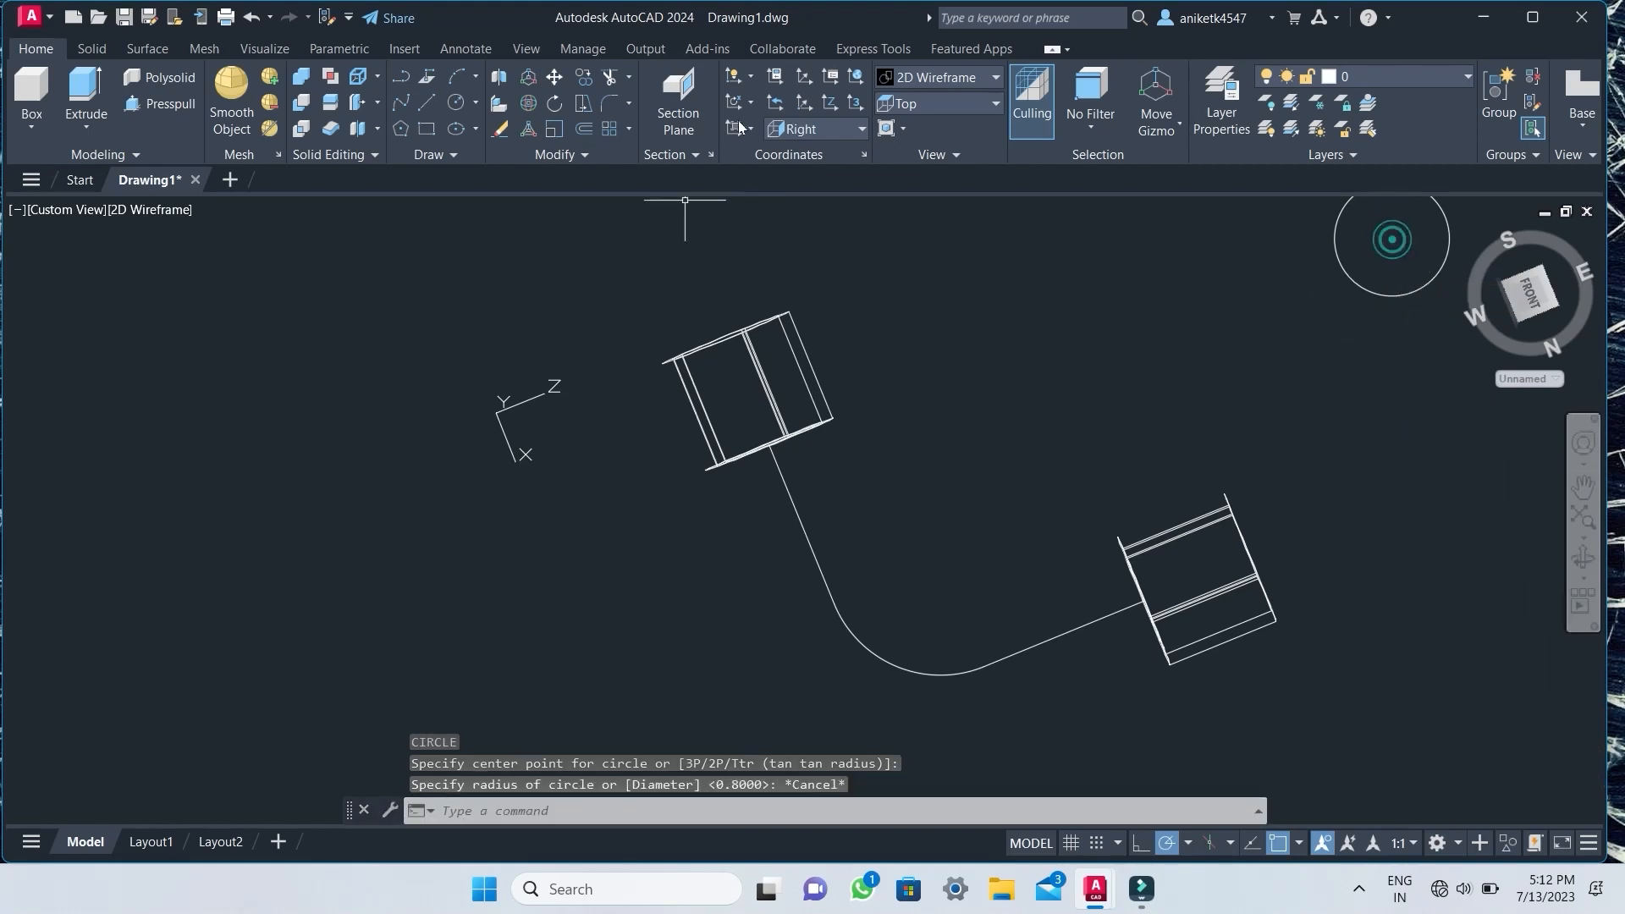
Set the coordinate system to Top and draw a circle of radius 0.8 concentric with the separate radius 1 circle.
{"action": "left_click", "coordinate": [800, 130]}
{"action": "left_click", "coordinate": [796, 181]}
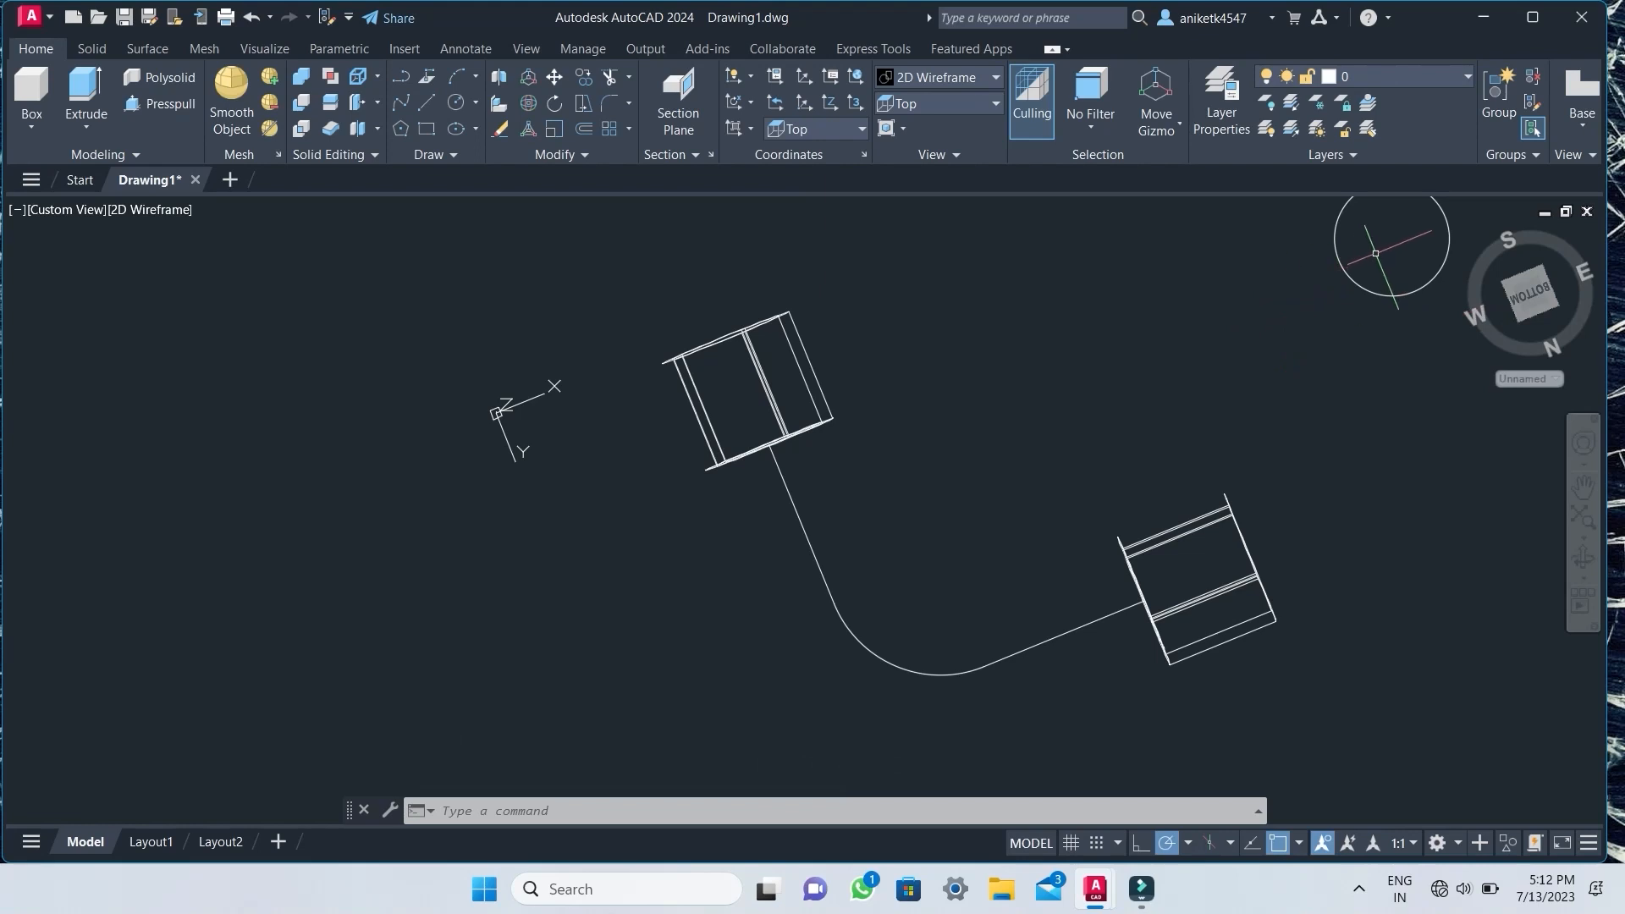
{"action": "key", "text": "Return"}
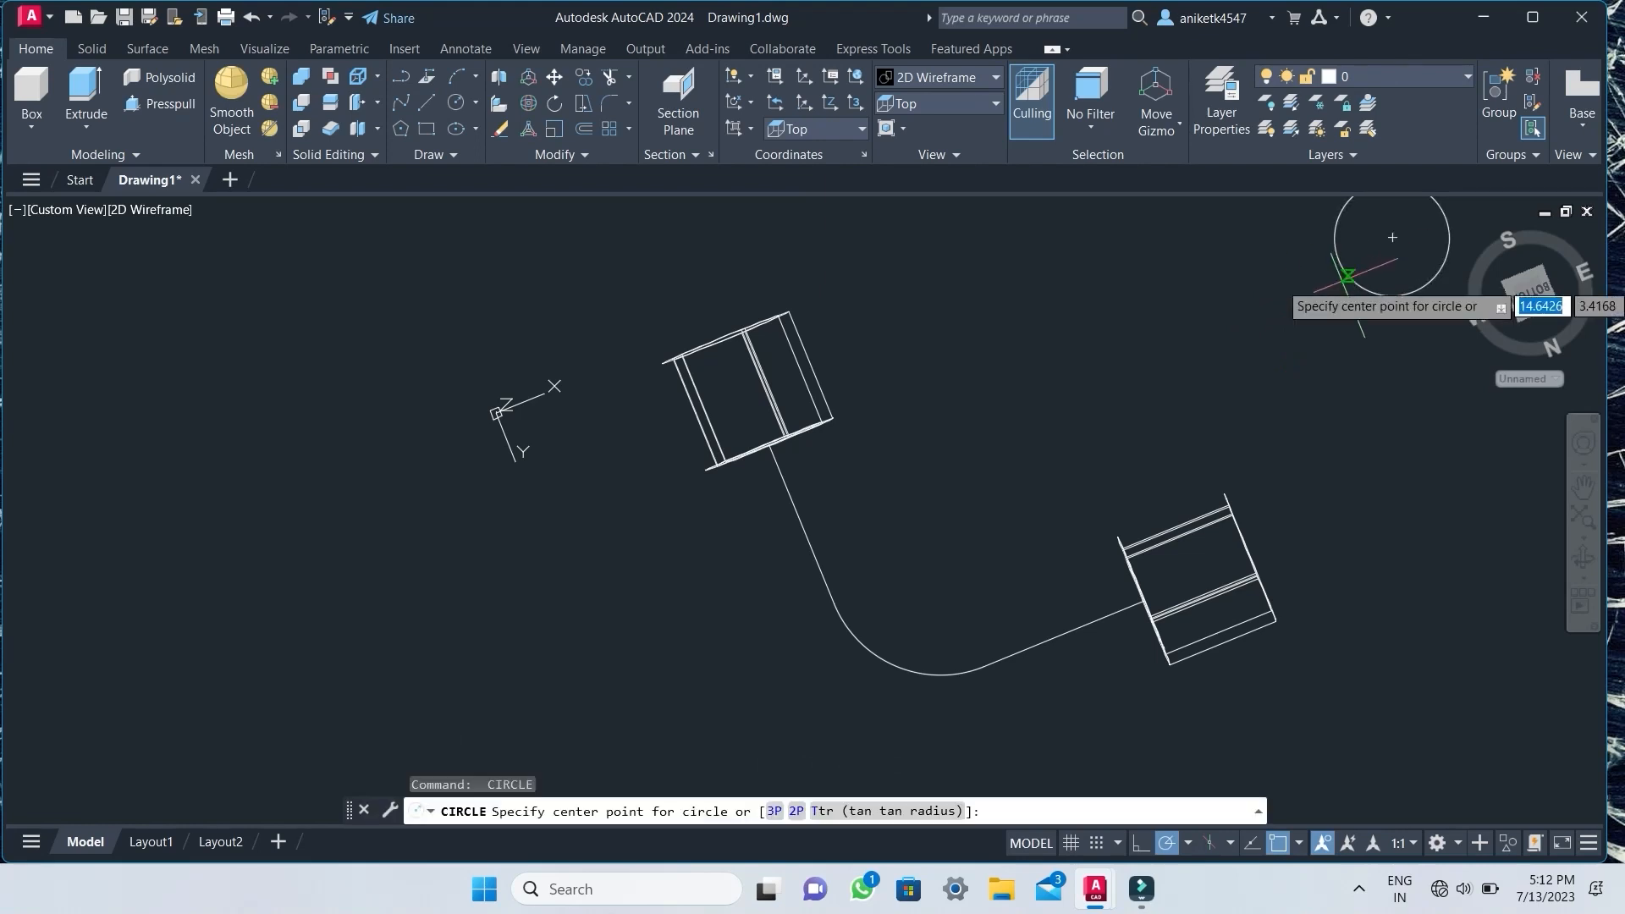
{"action": "left_click", "coordinate": [1392, 237]}
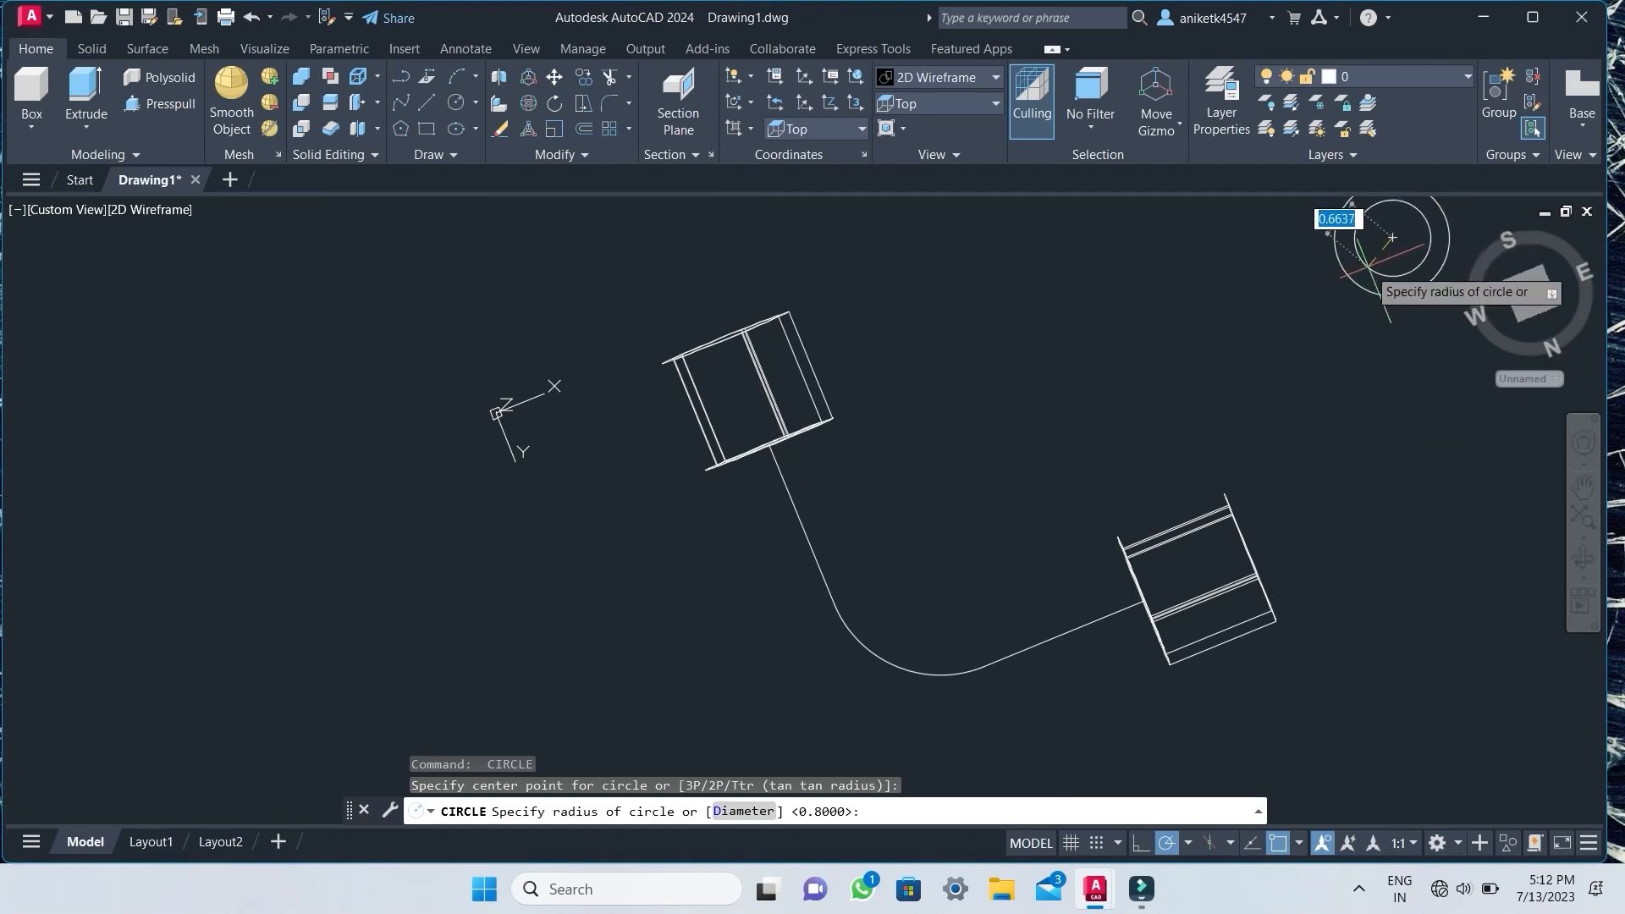
{"action": "type", "text": "0.8"}
{"action": "key", "text": "Return"}
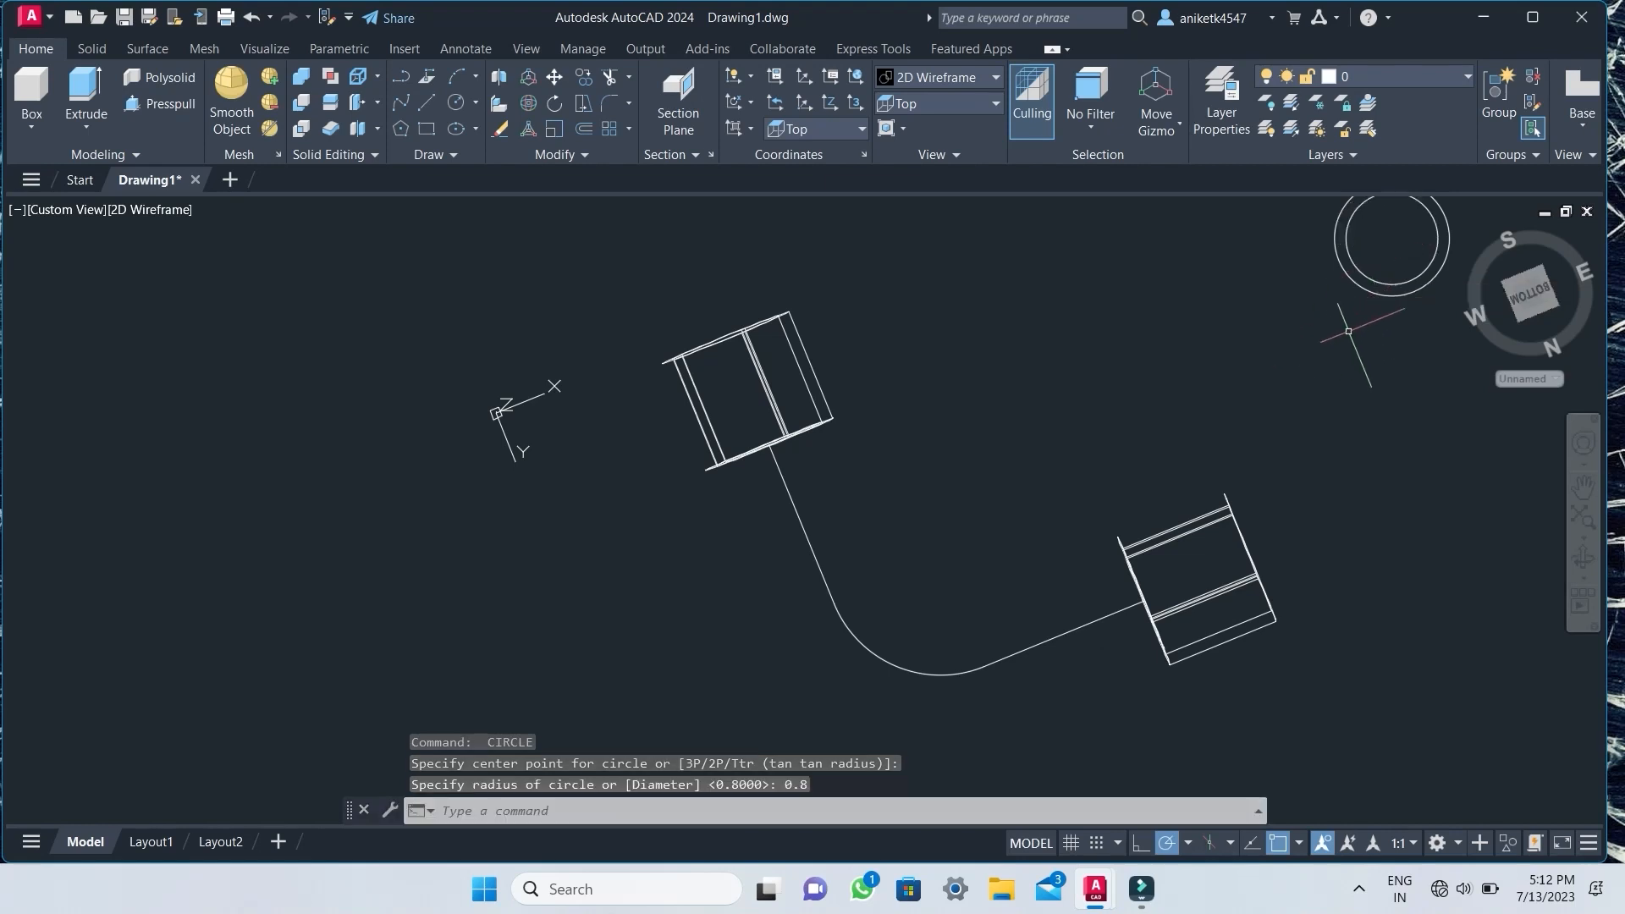
Sweep the two separate concentric circles together along the filleted L-shaped path between the cylinders.
{"action": "mouse_move", "coordinate": [1376, 327]}
{"action": "left_mouse_down"}
{"action": "mouse_move", "coordinate": [1360, 234]}
{"action": "mouse_move", "coordinate": [1354, 269]}
{"action": "left_mouse_up"}
{"action": "left_click", "coordinate": [1438, 218]}
{"action": "left_click_drag", "start_coordinate": [1439, 205], "coordinate": [1352, 311]}
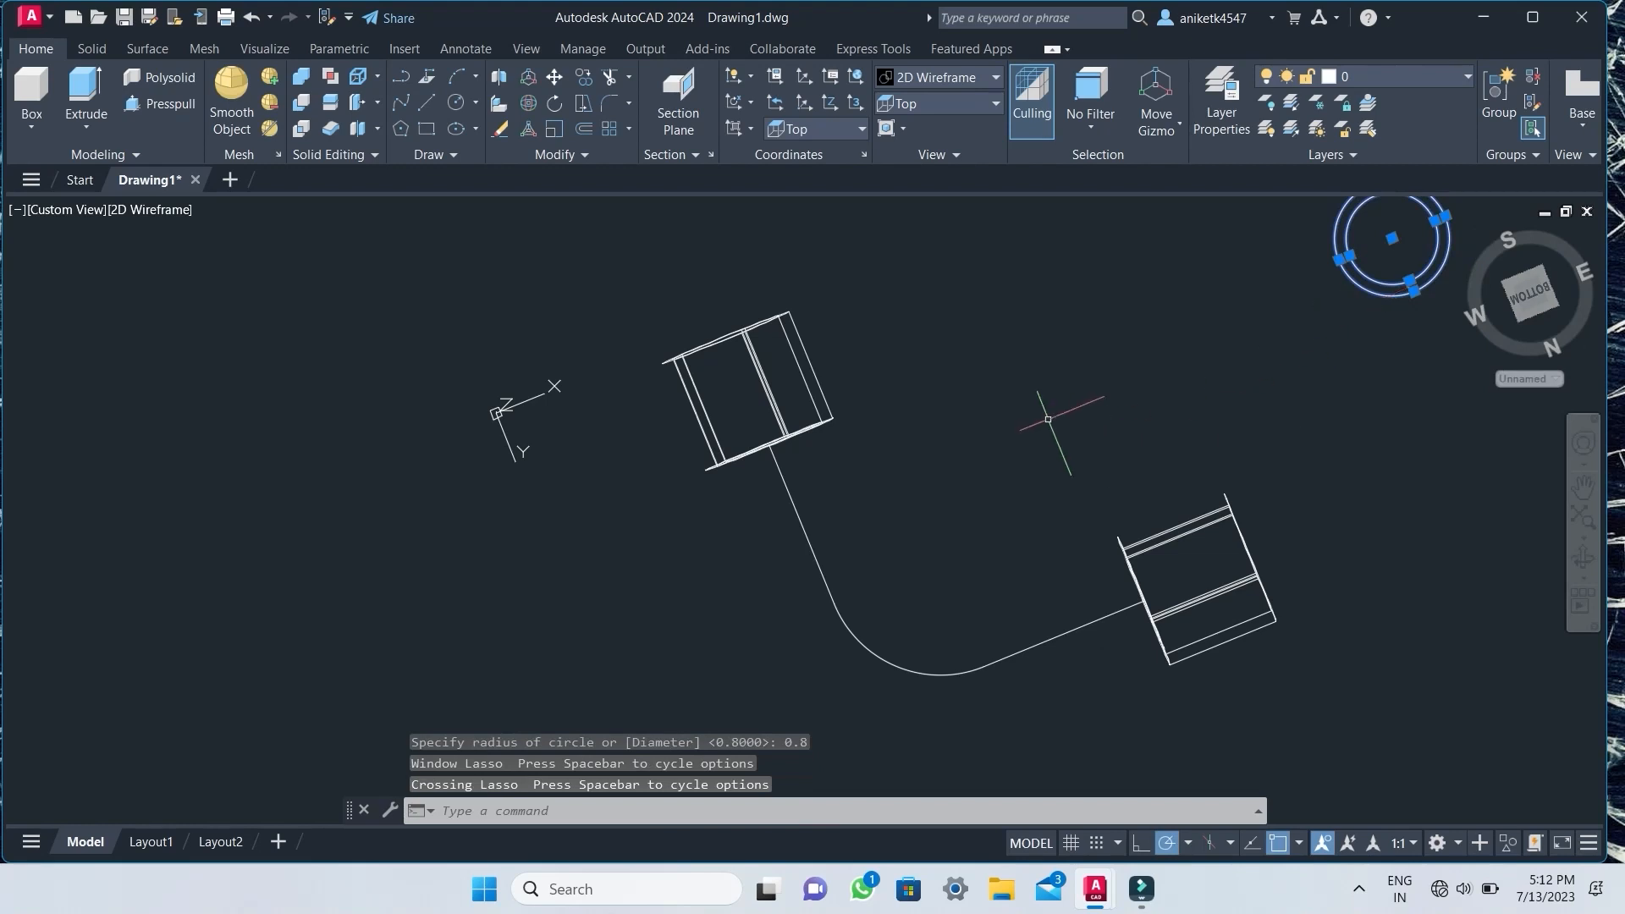
{"action": "type", "text": "SWE"}
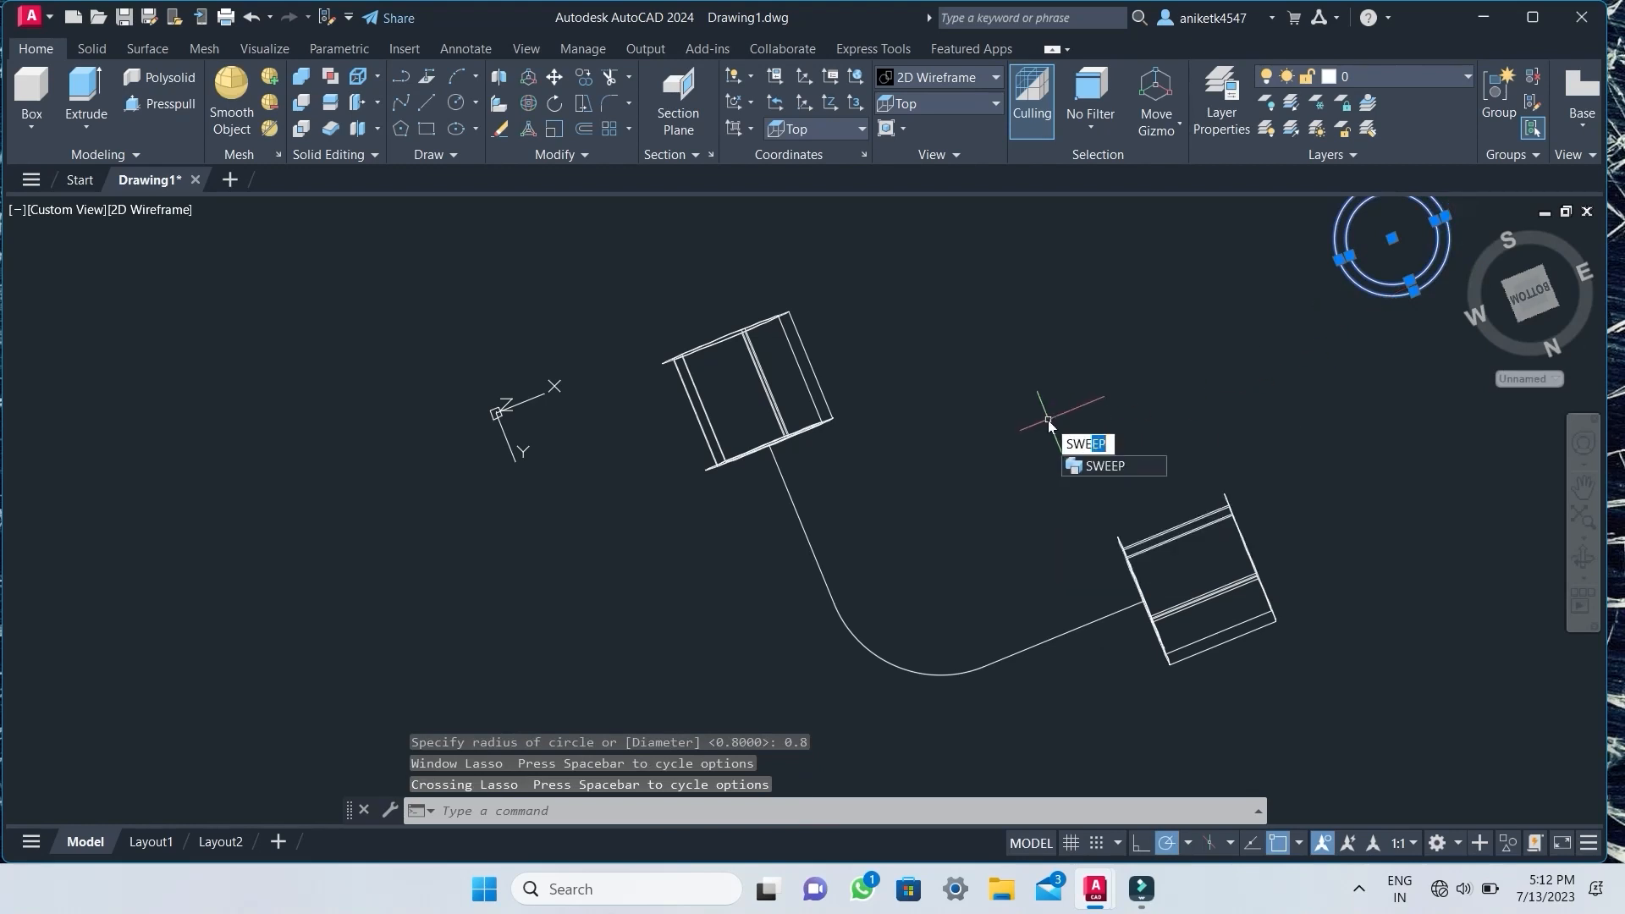
{"action": "key", "text": "Return"}
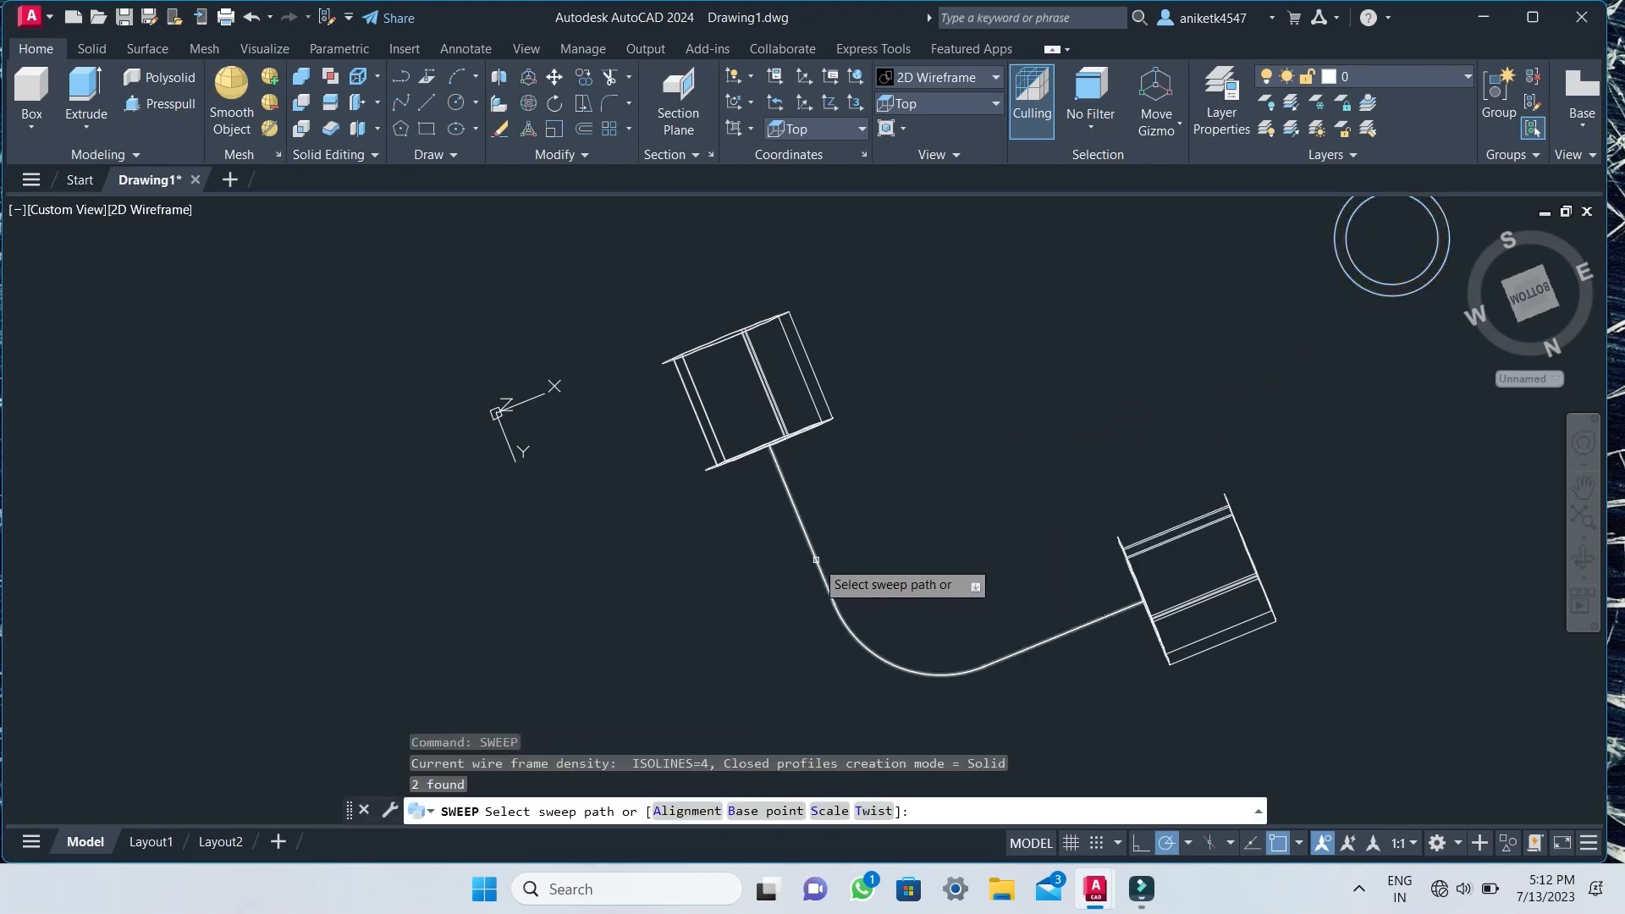
{"action": "left_click", "coordinate": [816, 560]}
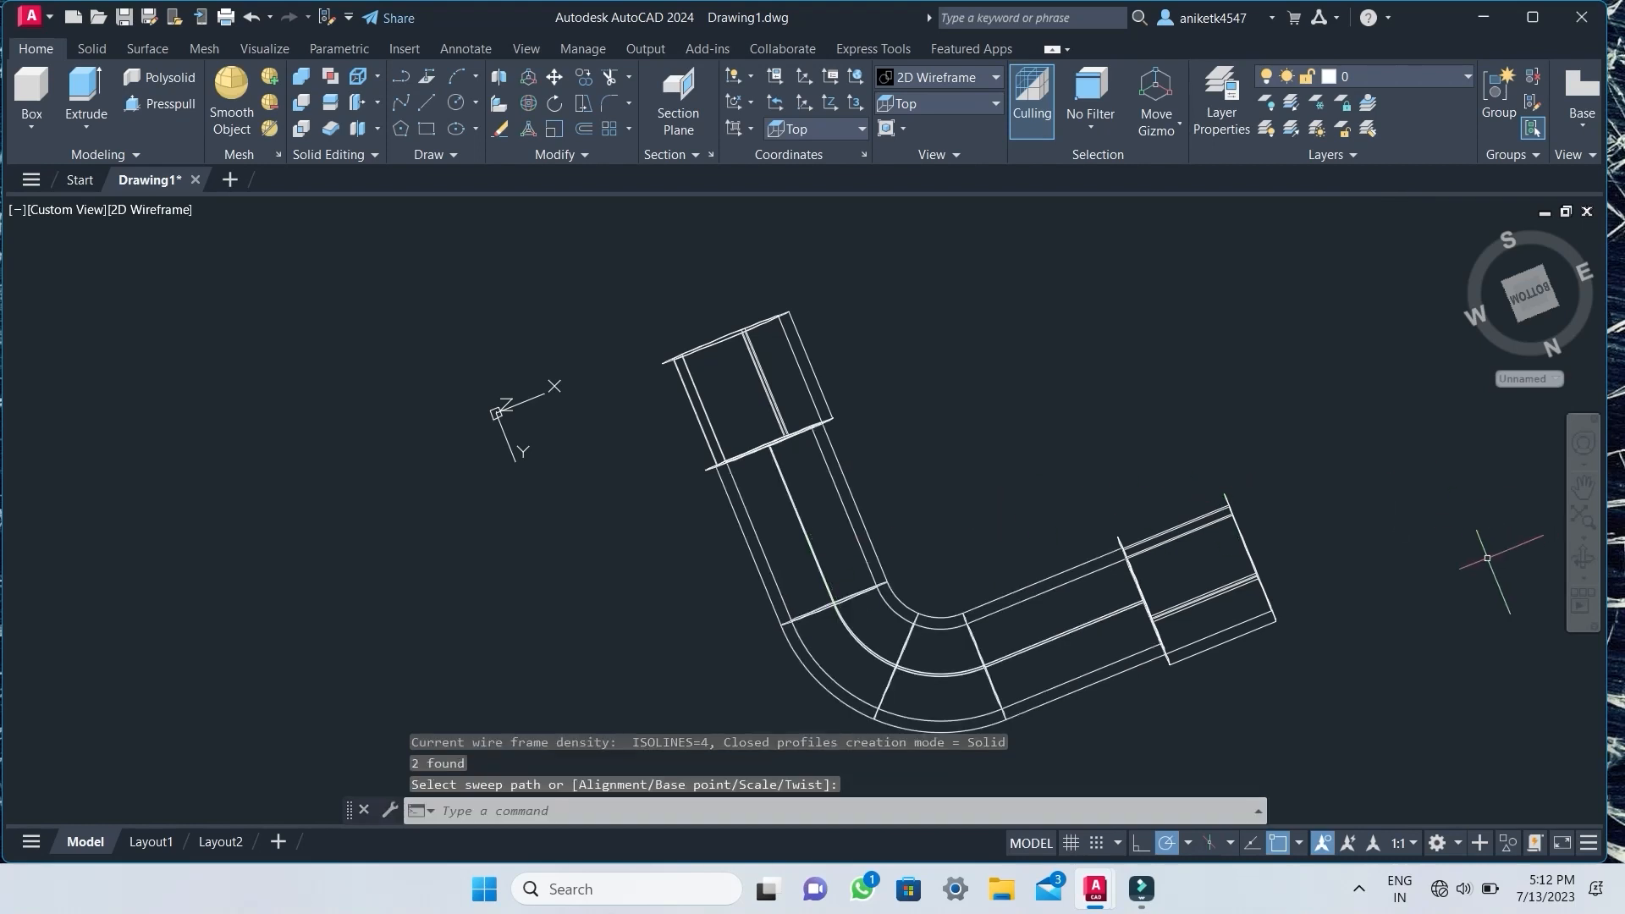
Show the swept elbow from the side in 3D with the Realistic visual style.
{"action": "left_click", "coordinate": [1582, 557]}
{"action": "left_click_drag", "start_coordinate": [1379, 495], "coordinate": [1190, 615]}
{"action": "left_click_drag", "start_coordinate": [1207, 470], "coordinate": [1230, 557]}
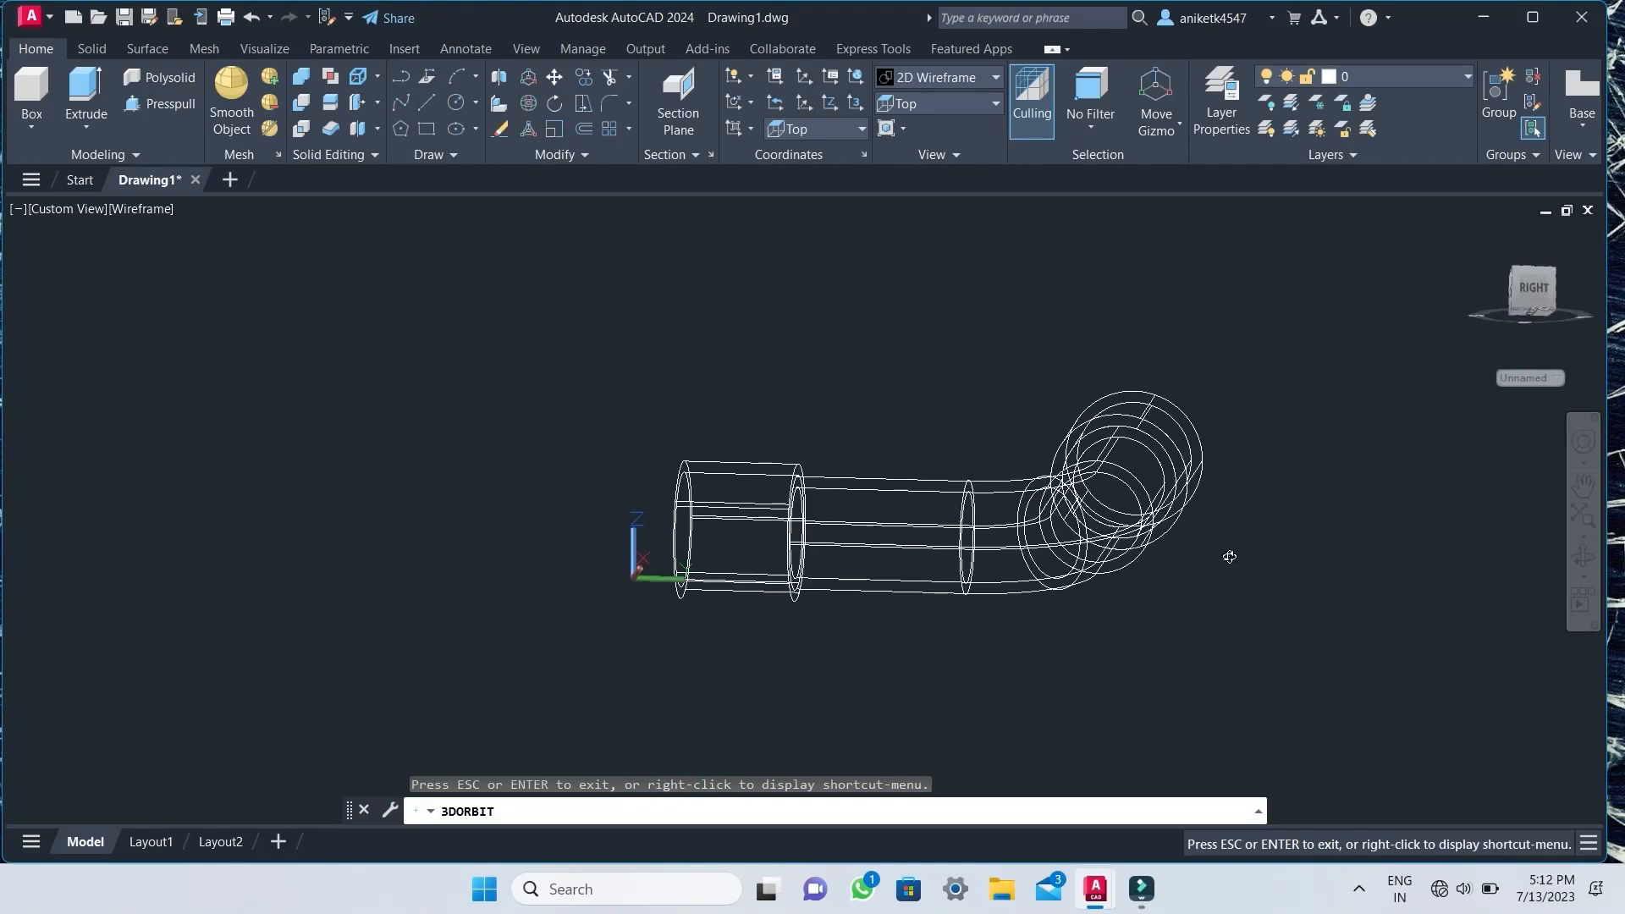
{"action": "left_click", "coordinate": [929, 79]}
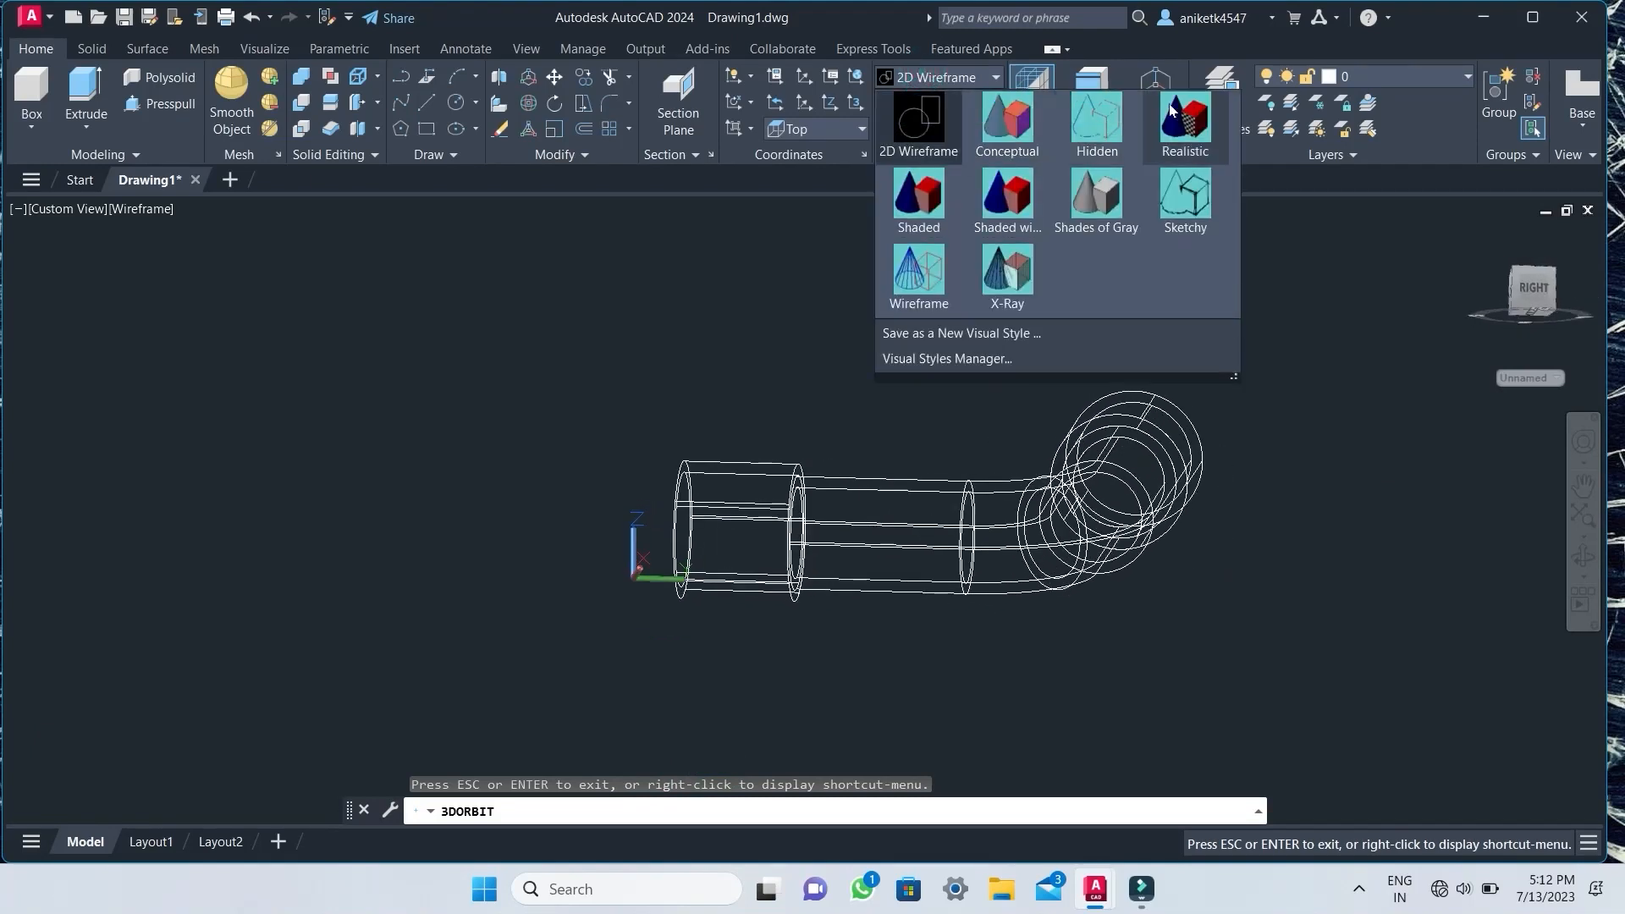
{"action": "left_click", "coordinate": [1176, 106]}
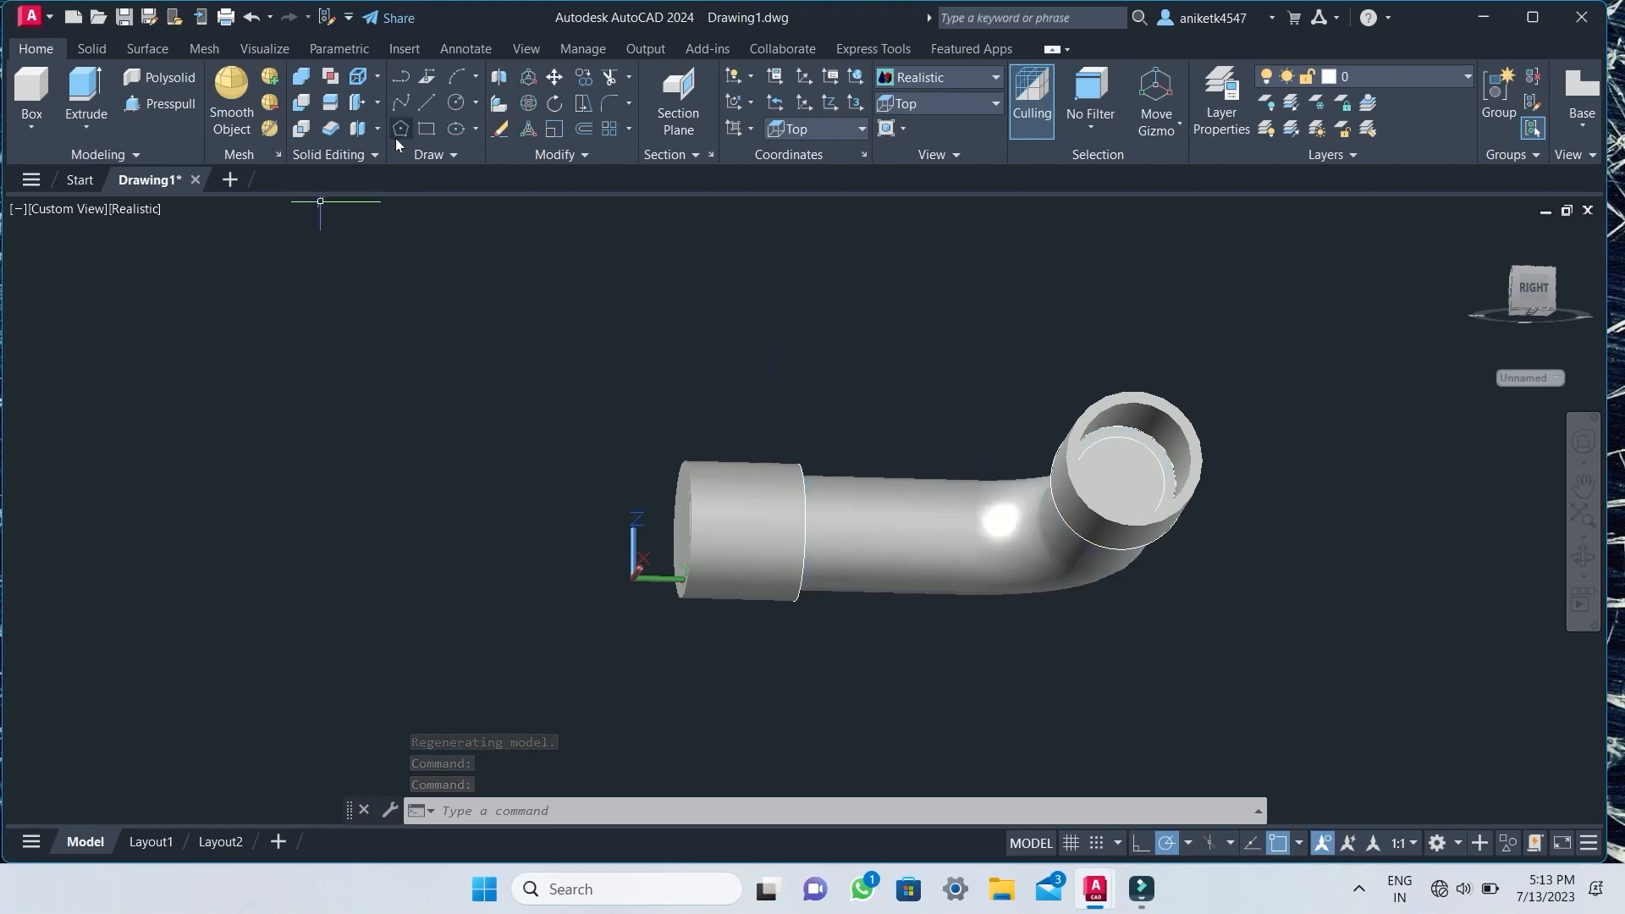
Subtract the inner swept solid from the outer swept solid to hollow out the bent pipe.
{"action": "left_click", "coordinate": [302, 102]}
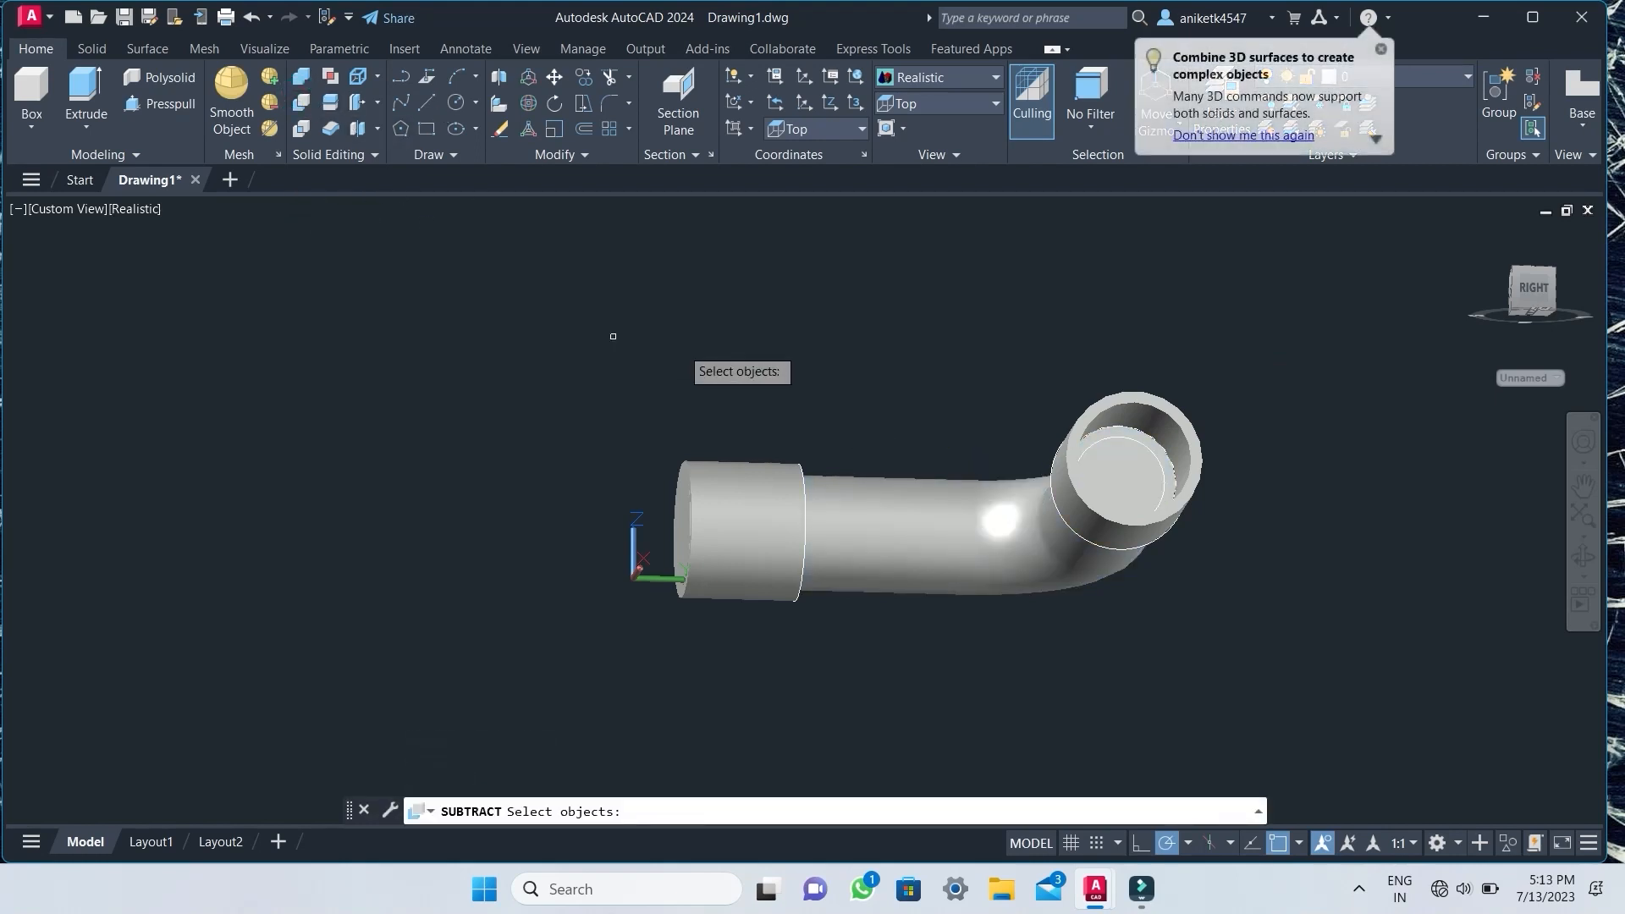
{"action": "left_click", "coordinate": [917, 486]}
{"action": "key", "text": "Return"}
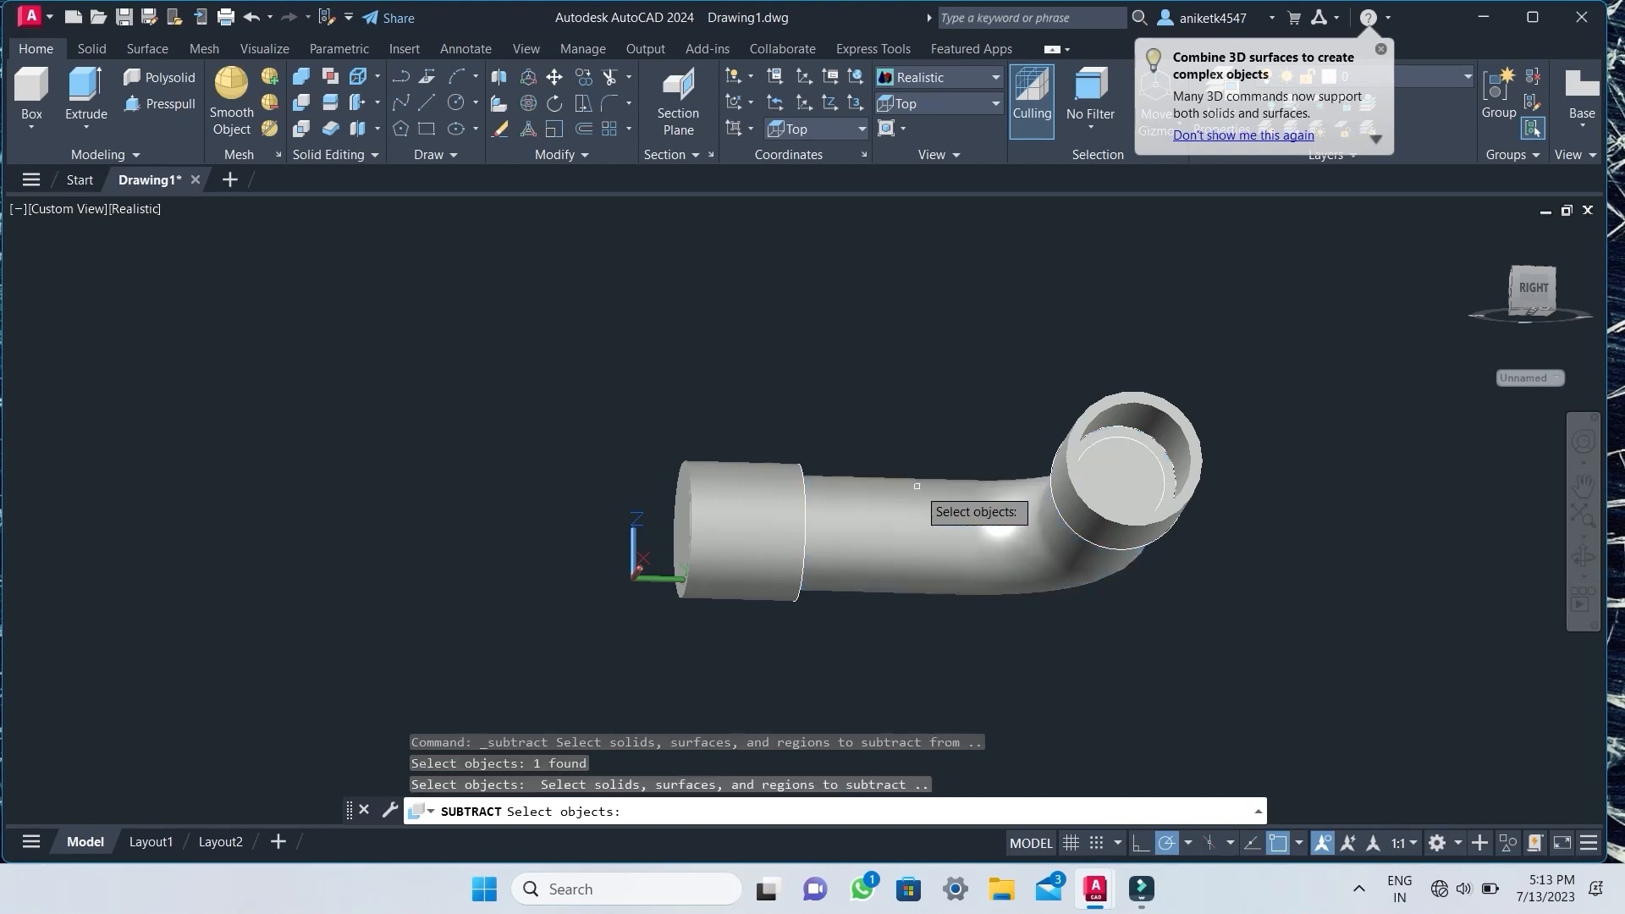
{"action": "left_click", "coordinate": [1117, 449]}
{"action": "key", "text": "Return"}
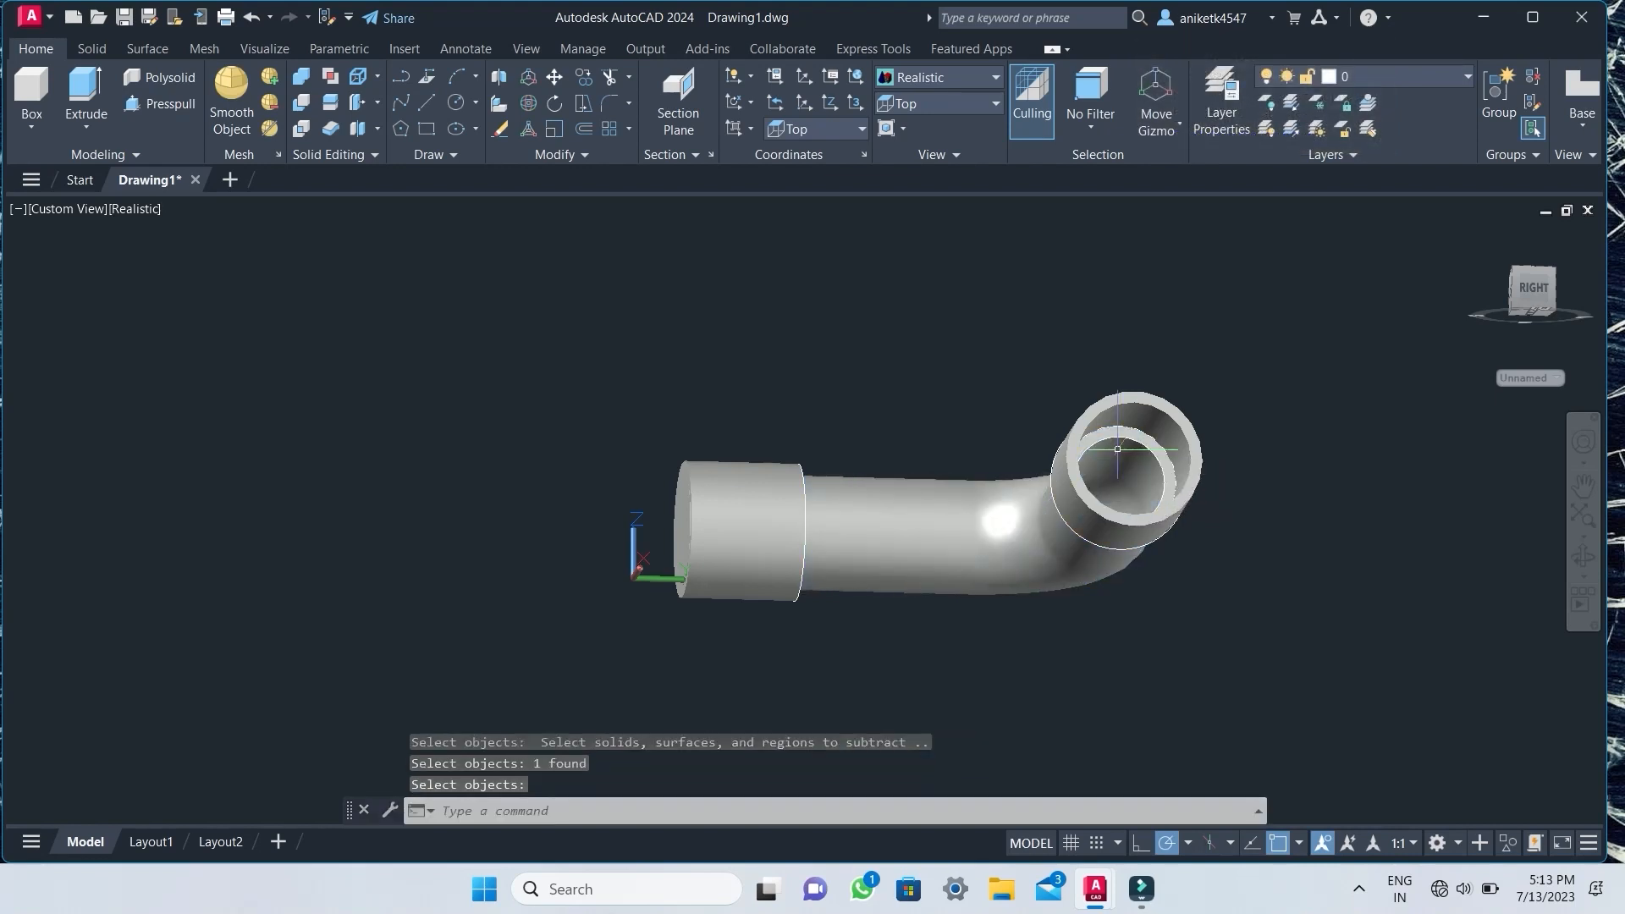
Subtract the inner cylinder from the outer cylinder at the elbow's closed end and view the hollow elbow in 3D.
{"action": "left_click", "coordinate": [1583, 559]}
{"action": "left_click_drag", "start_coordinate": [1354, 429], "coordinate": [1061, 199]}
{"action": "left_click_drag", "start_coordinate": [1256, 287], "coordinate": [1028, 441]}
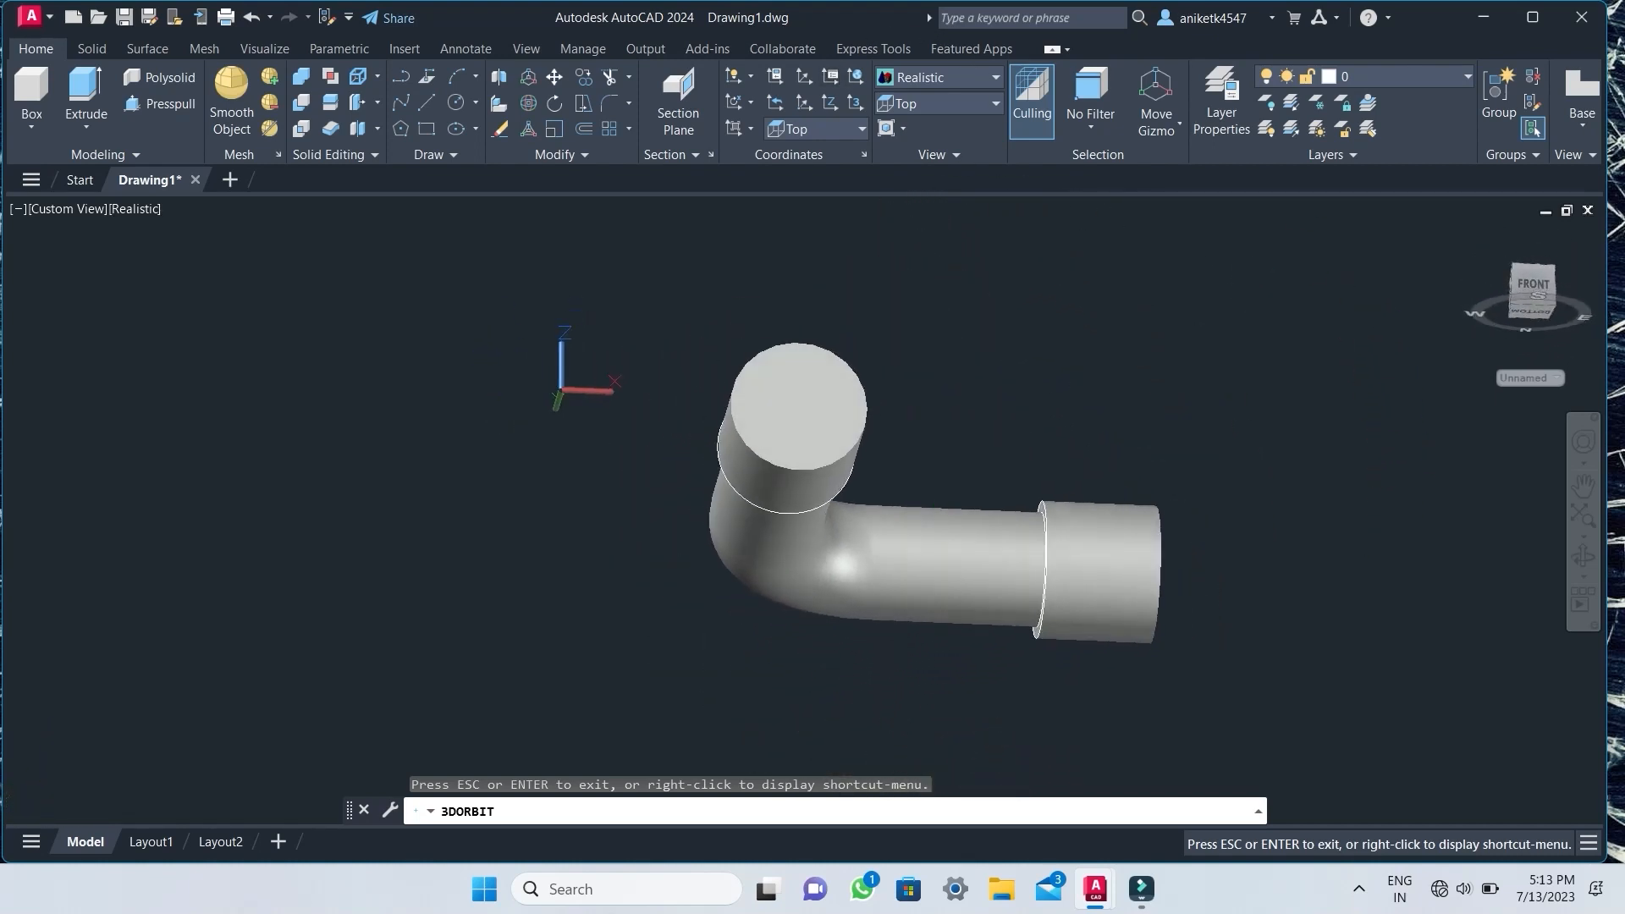
{"action": "key", "text": "Escape"}
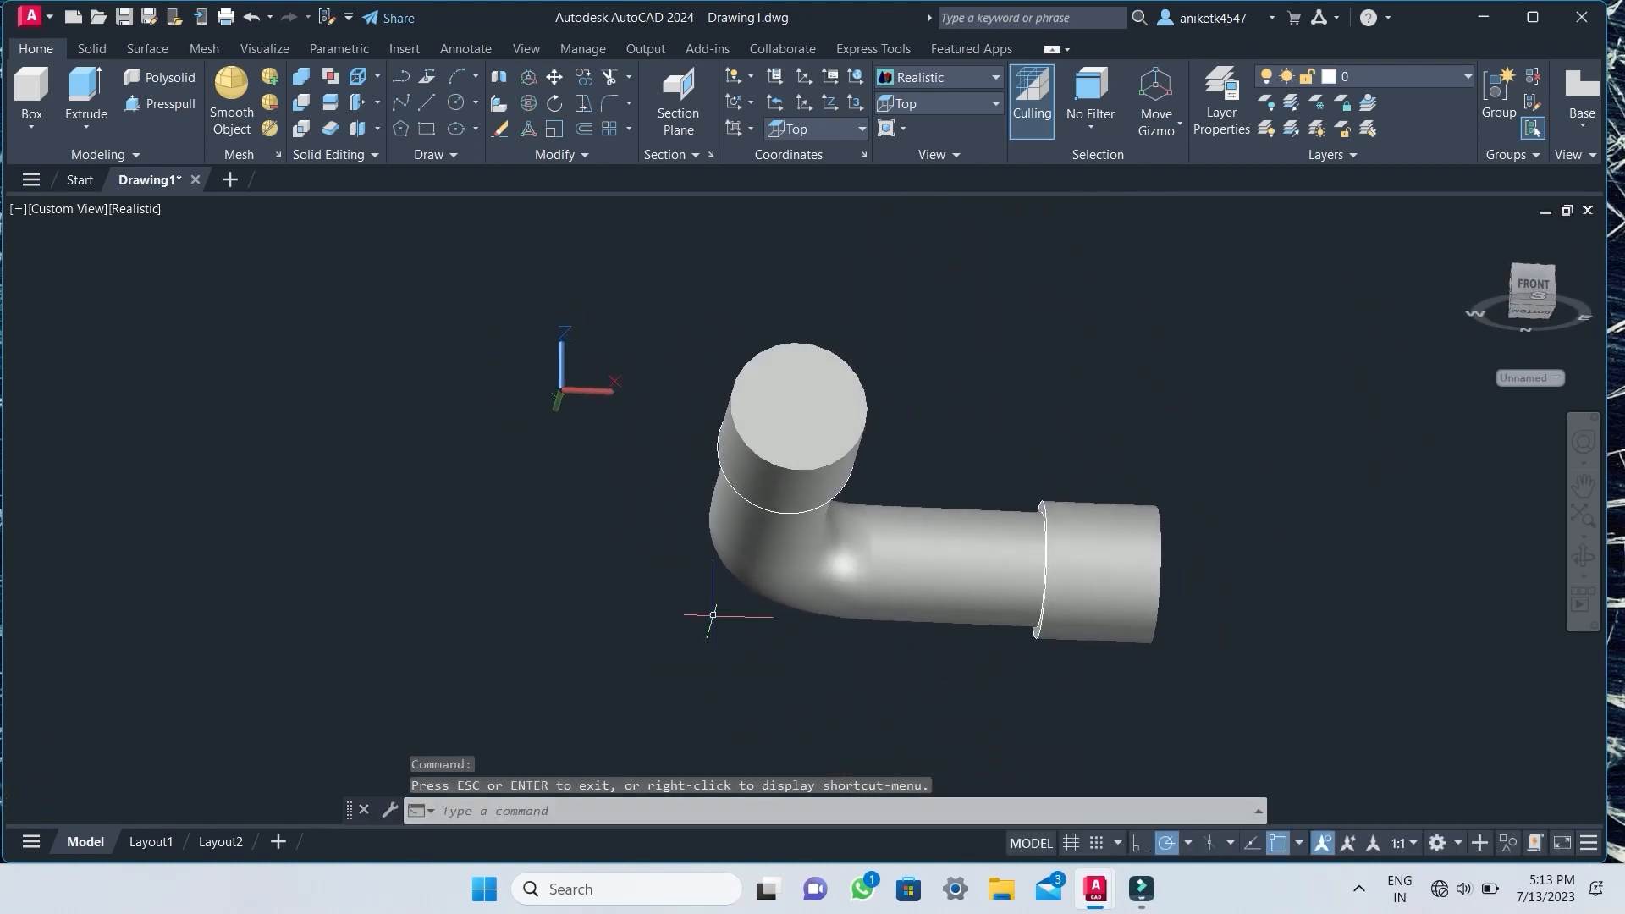
{"action": "left_click", "coordinate": [303, 104]}
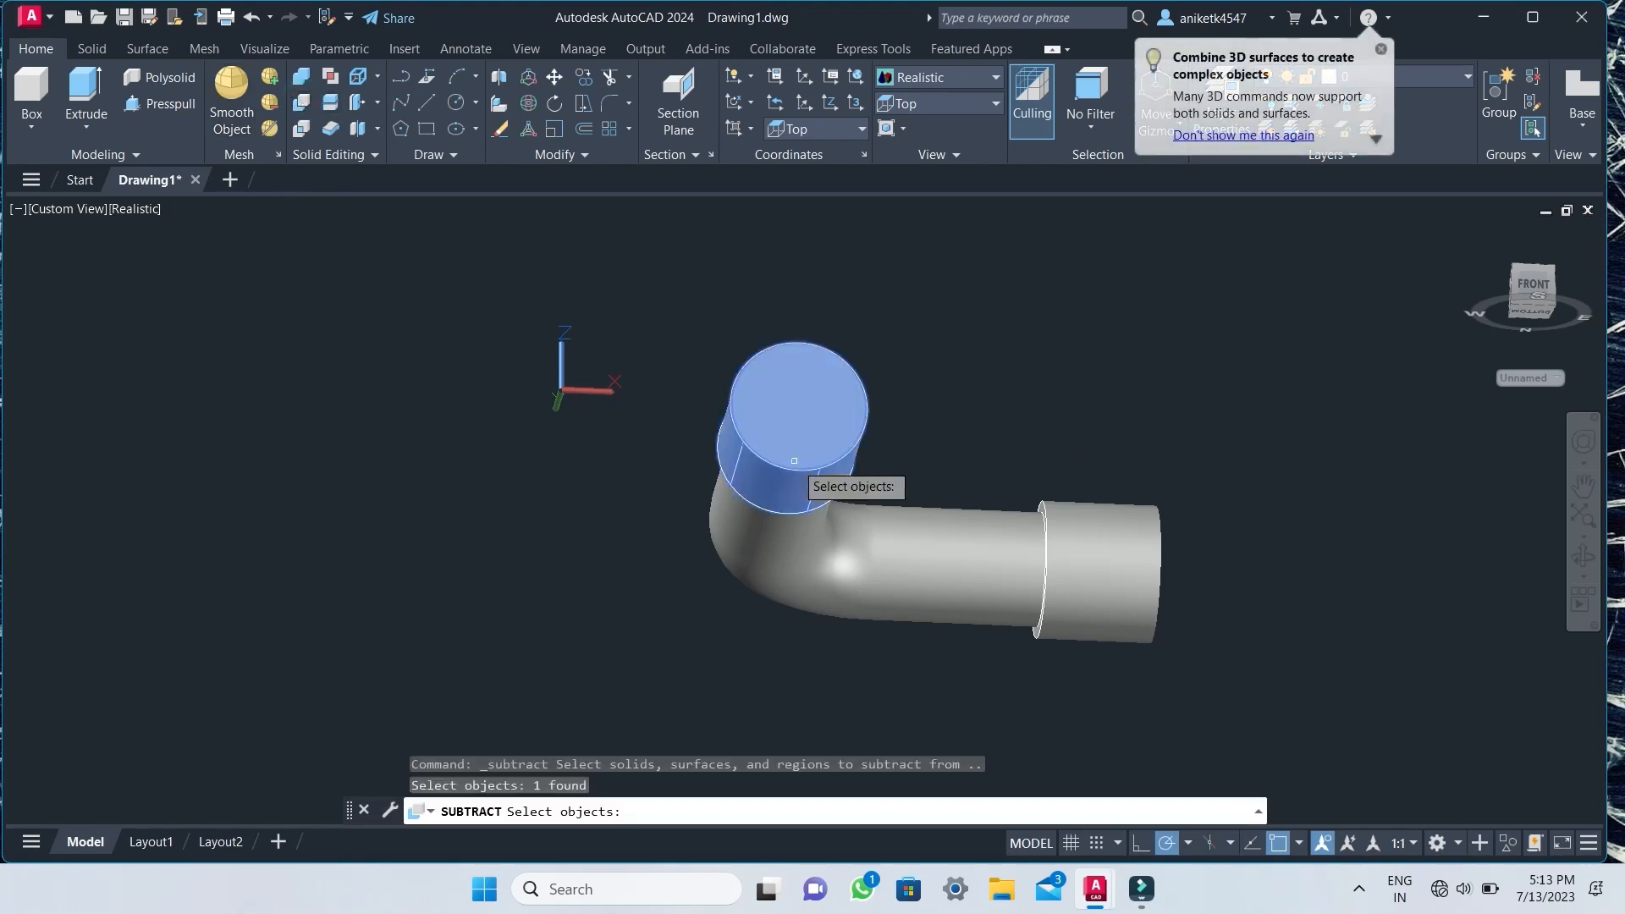
{"action": "key", "text": "Return"}
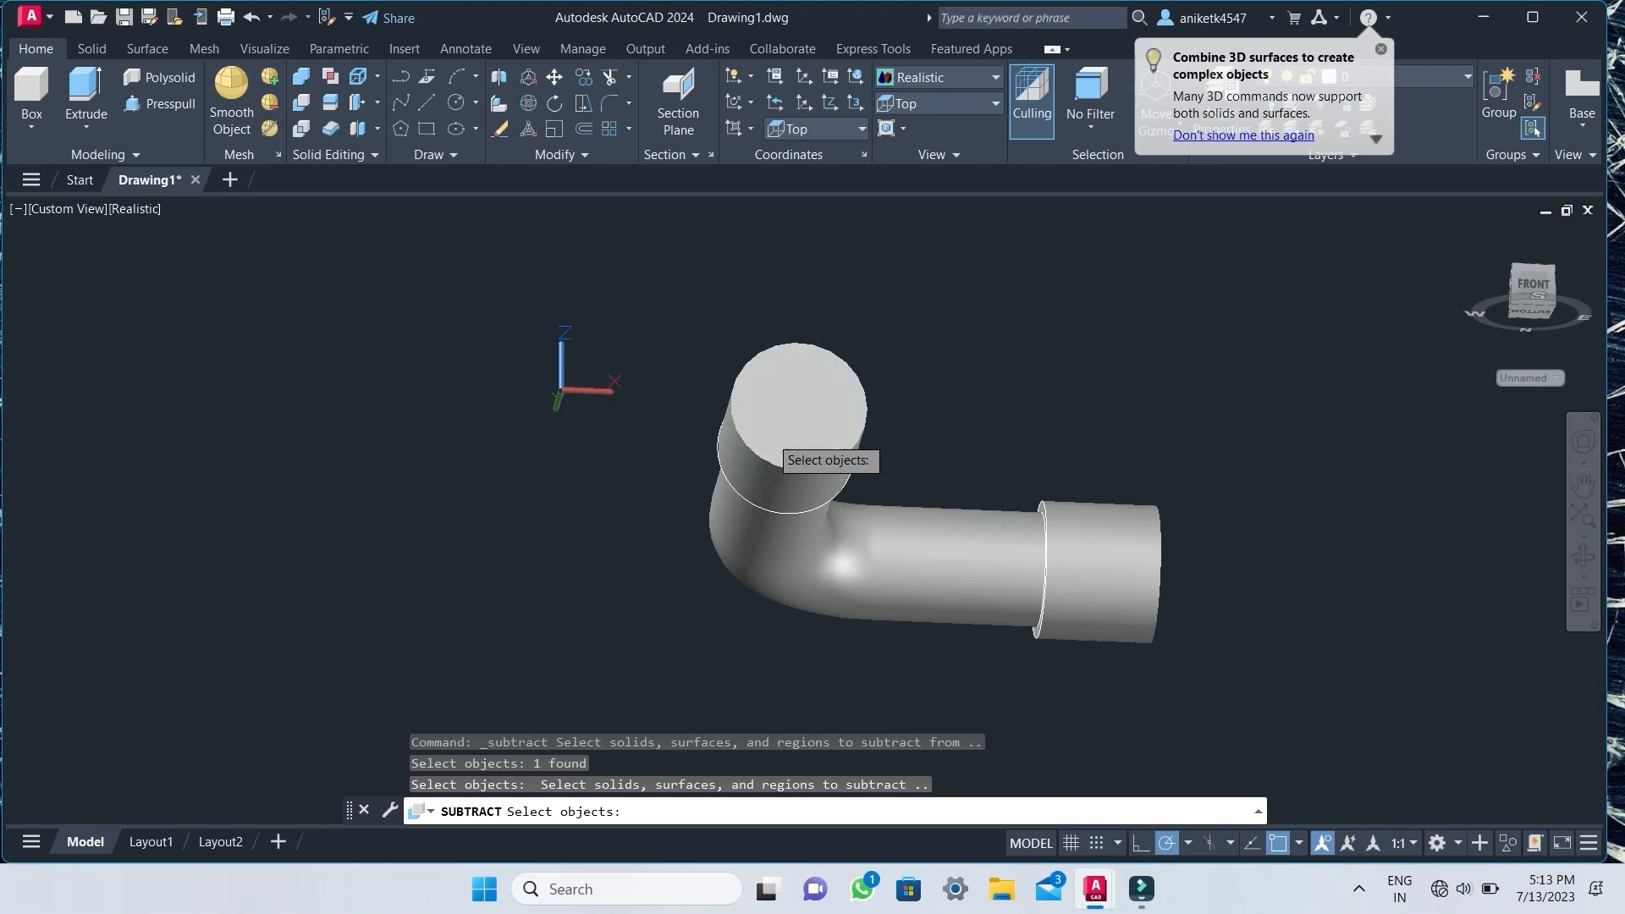
{"action": "left_click", "coordinate": [768, 434]}
{"action": "key", "text": "Return"}
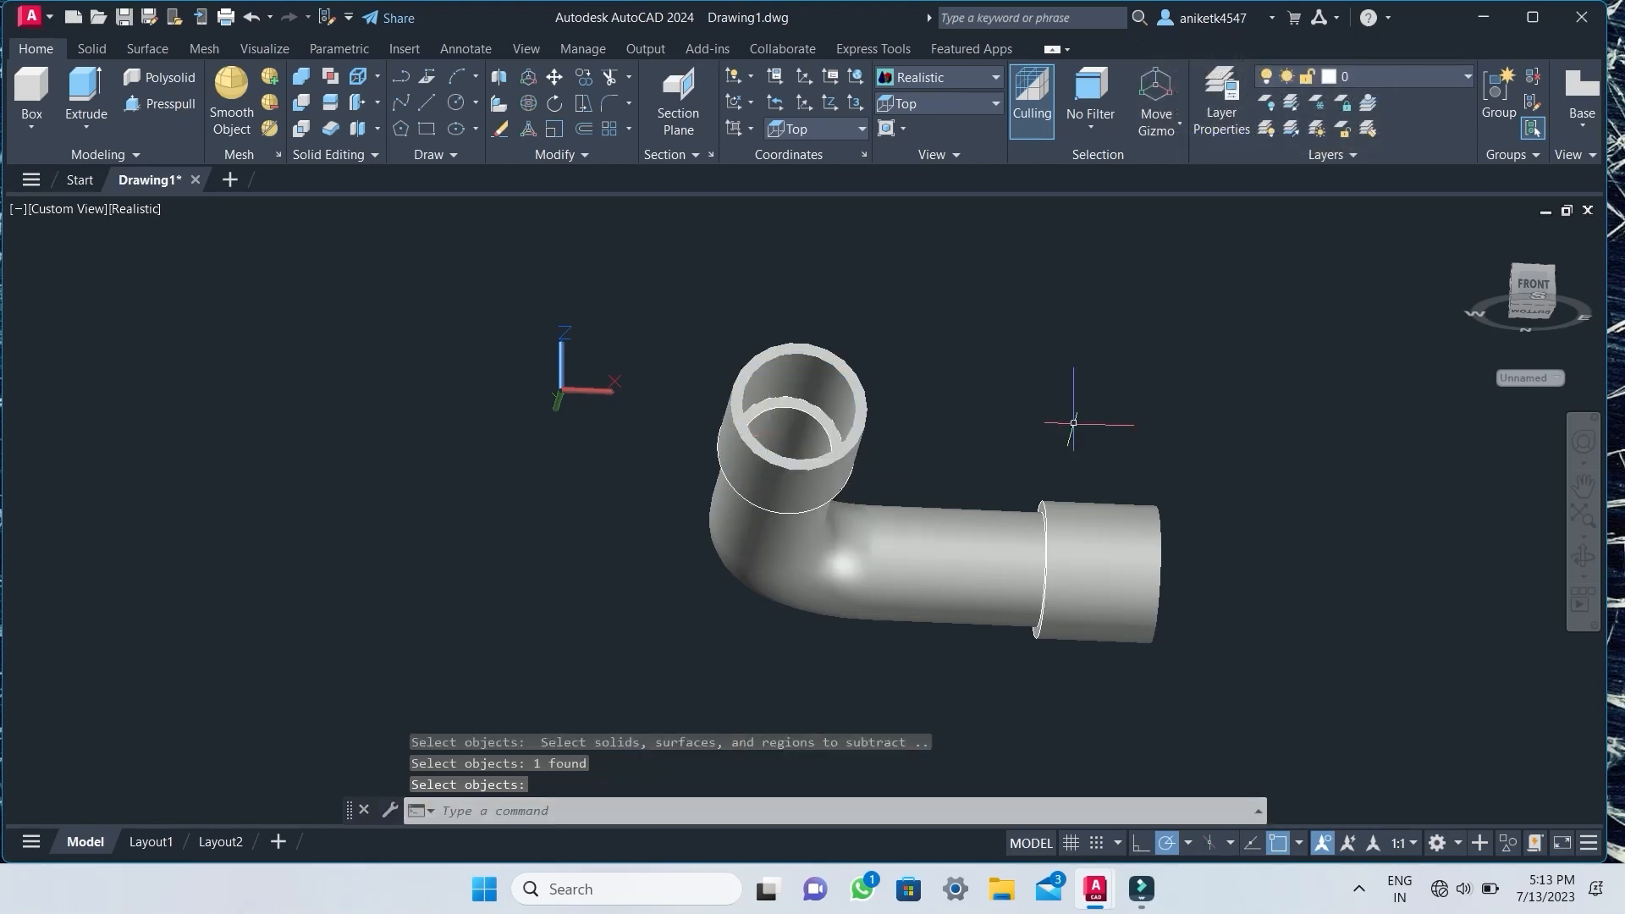
{"action": "left_click", "coordinate": [1576, 574]}
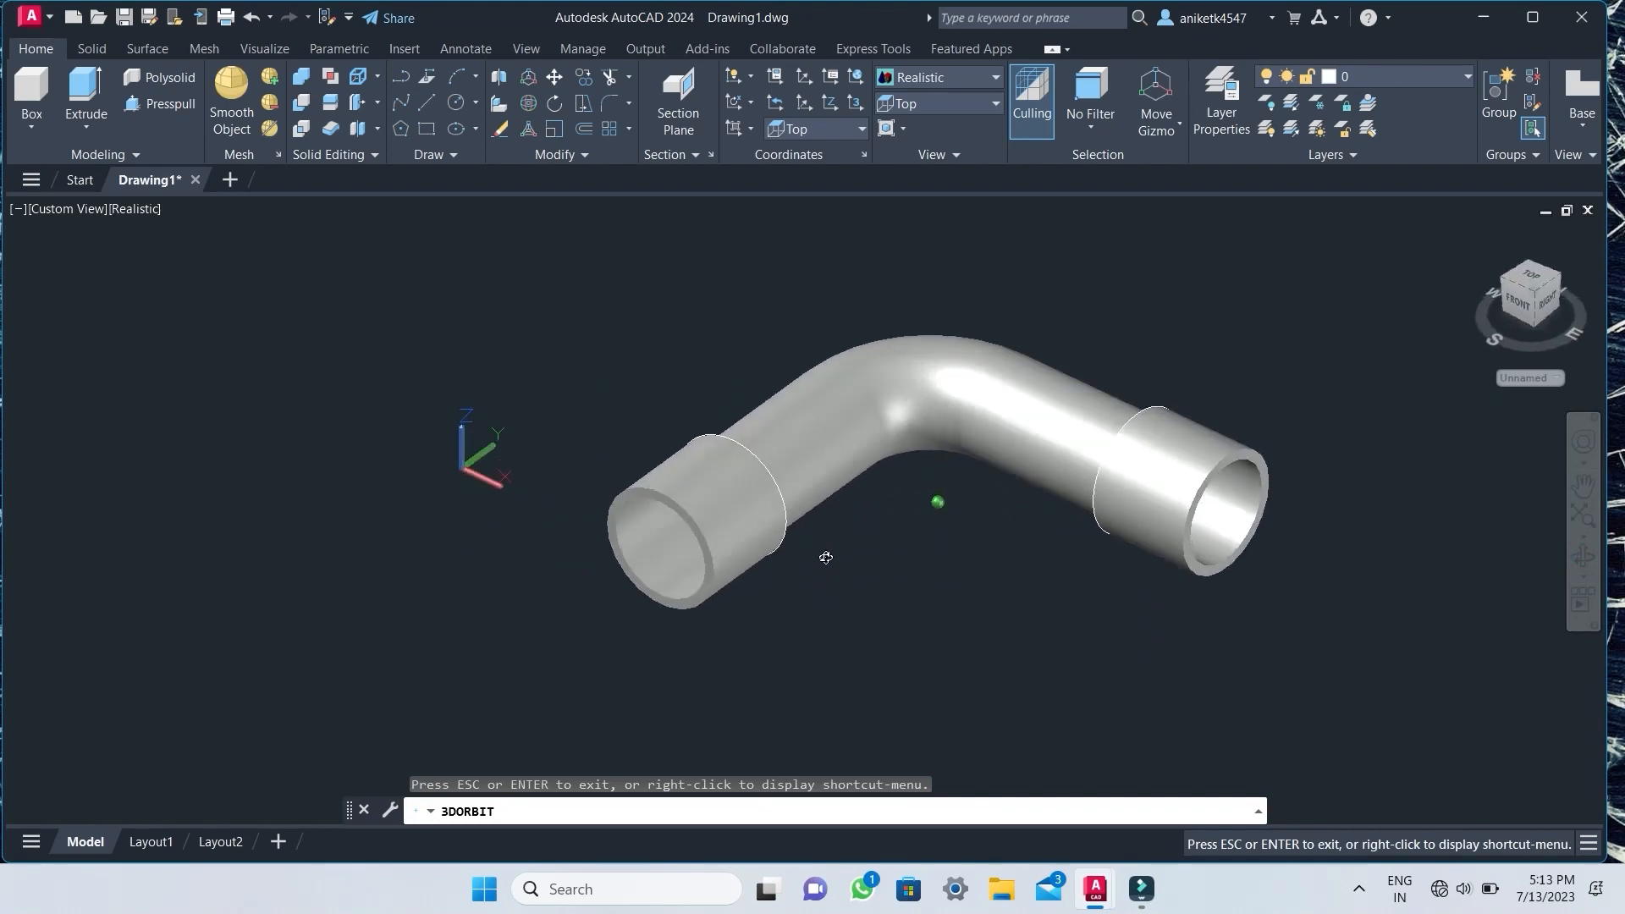